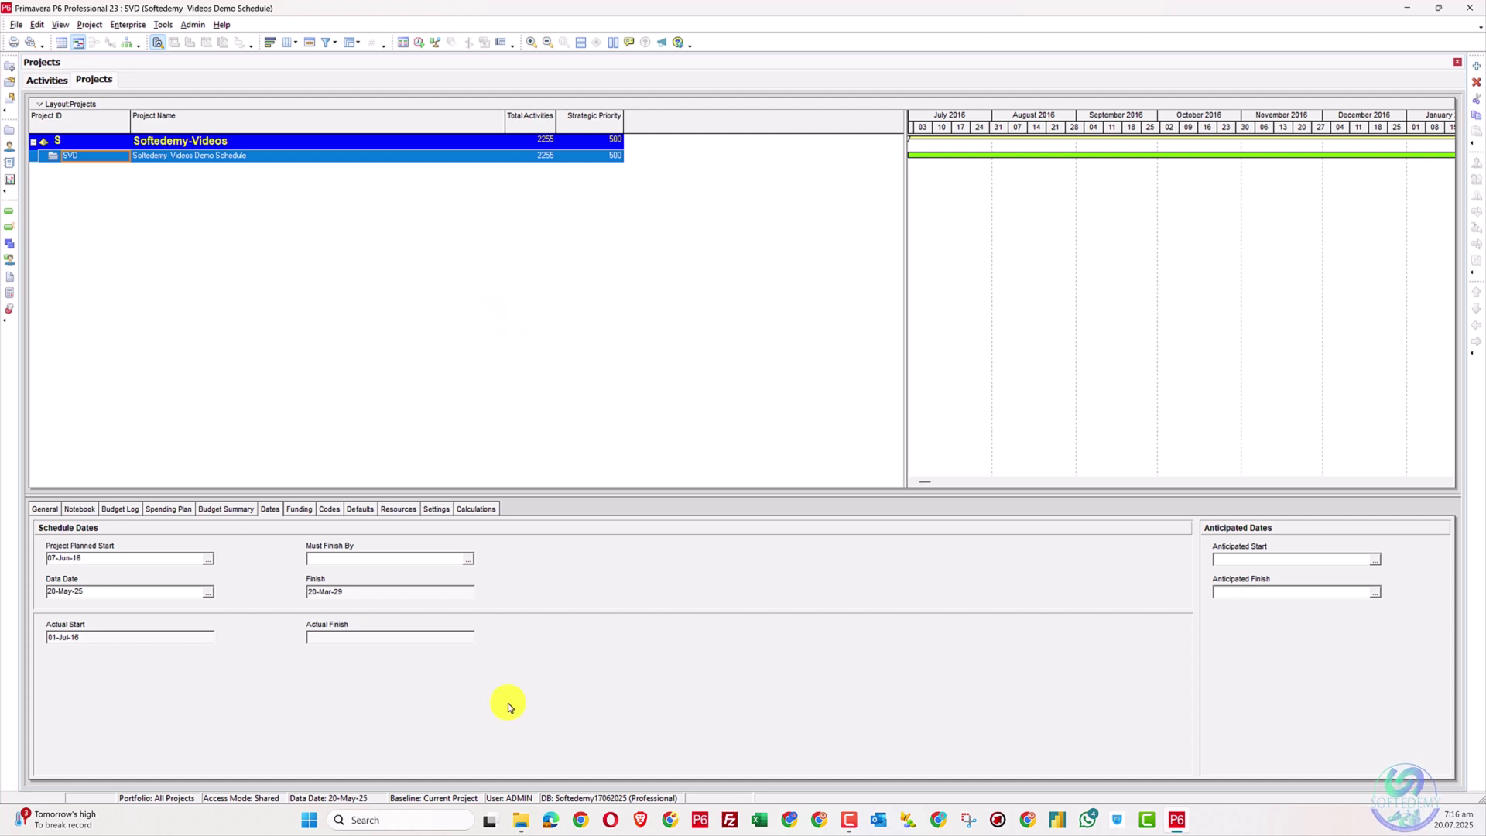
- Open a new blank document in Word and begin its first line with "Filter"
left_click(431, 813)
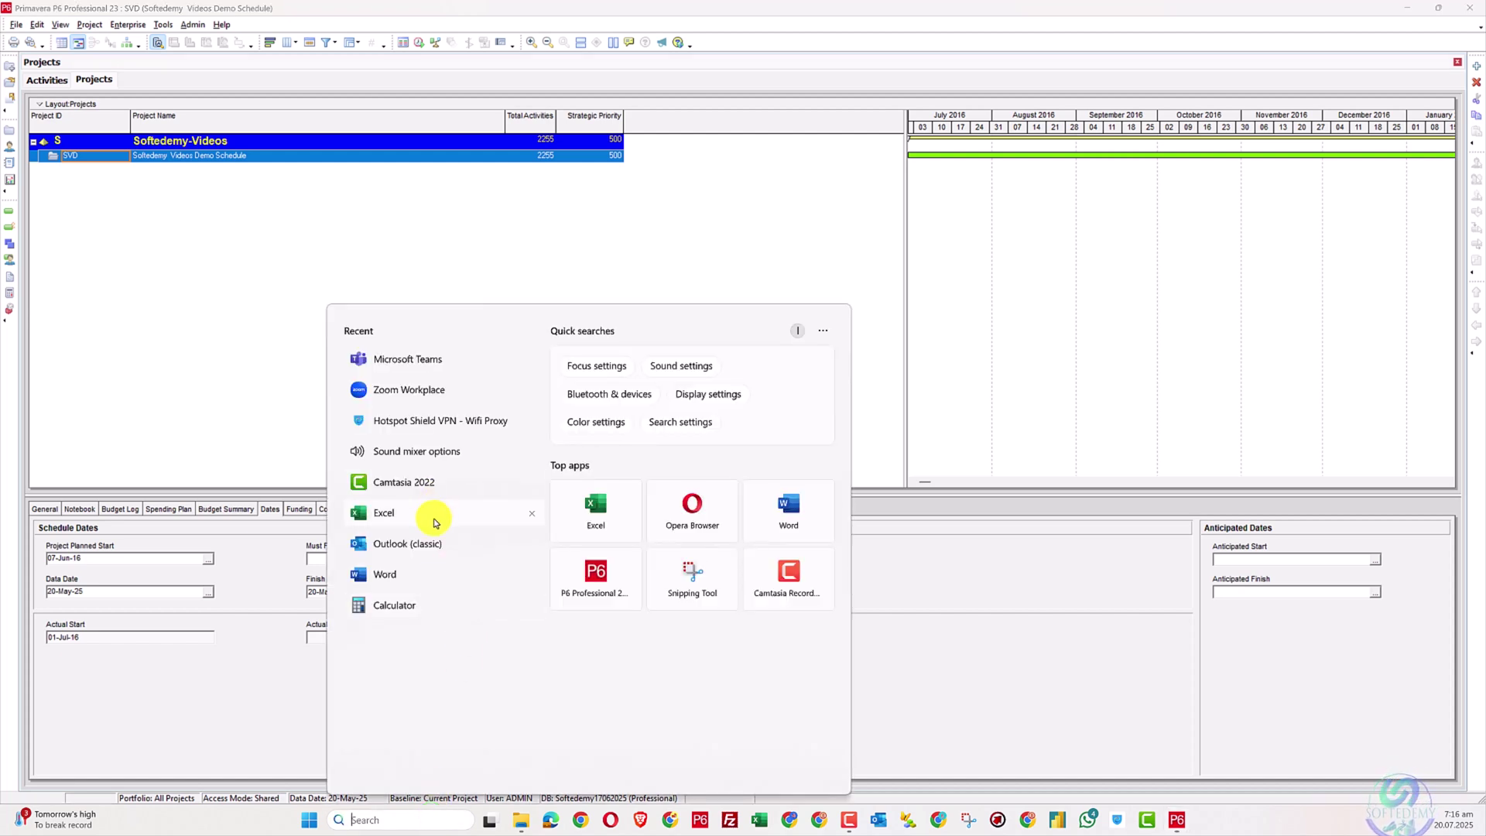
left_click(415, 571)
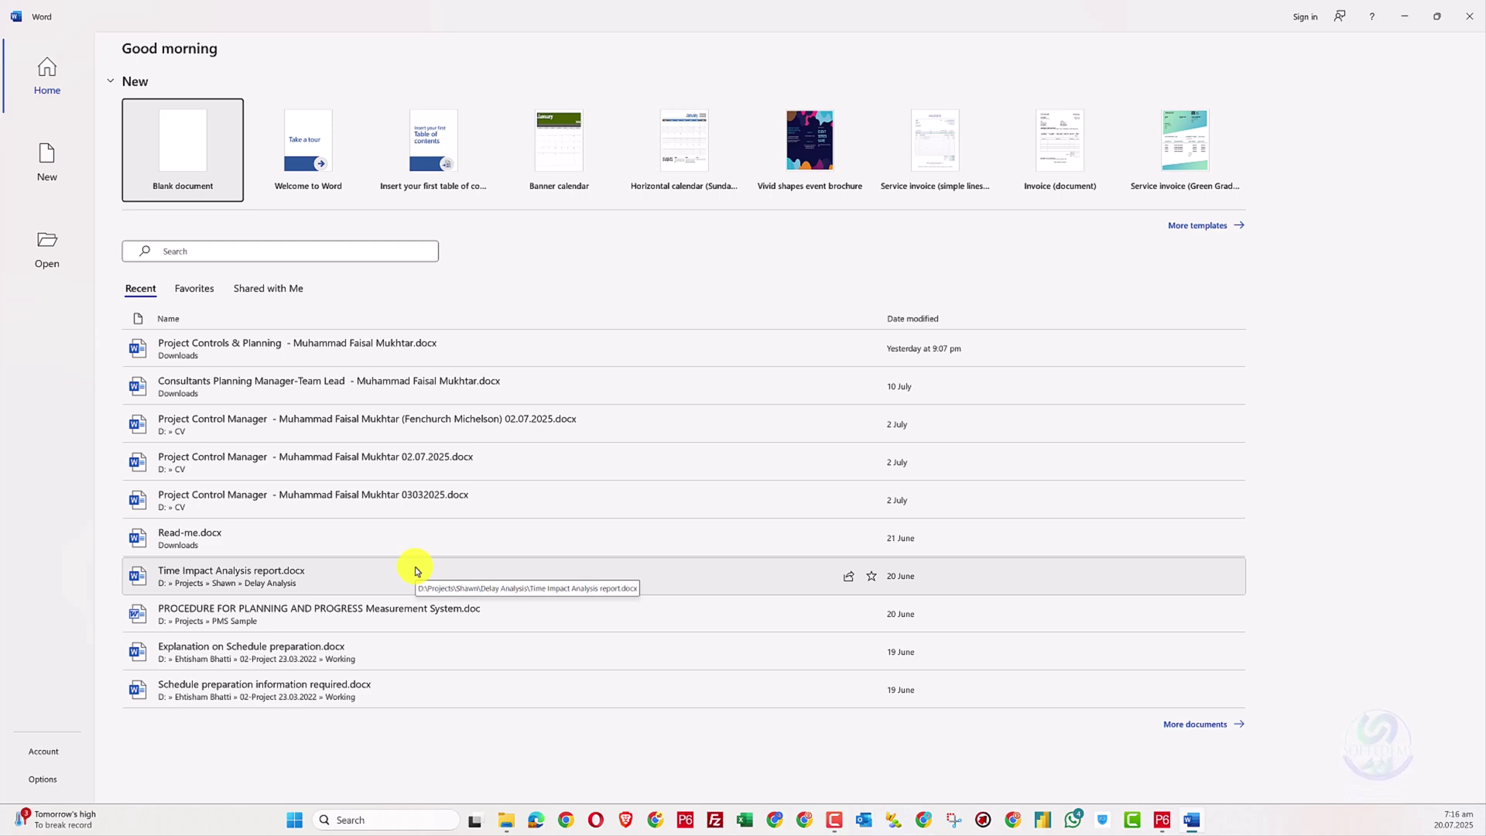
left_click(221, 130)
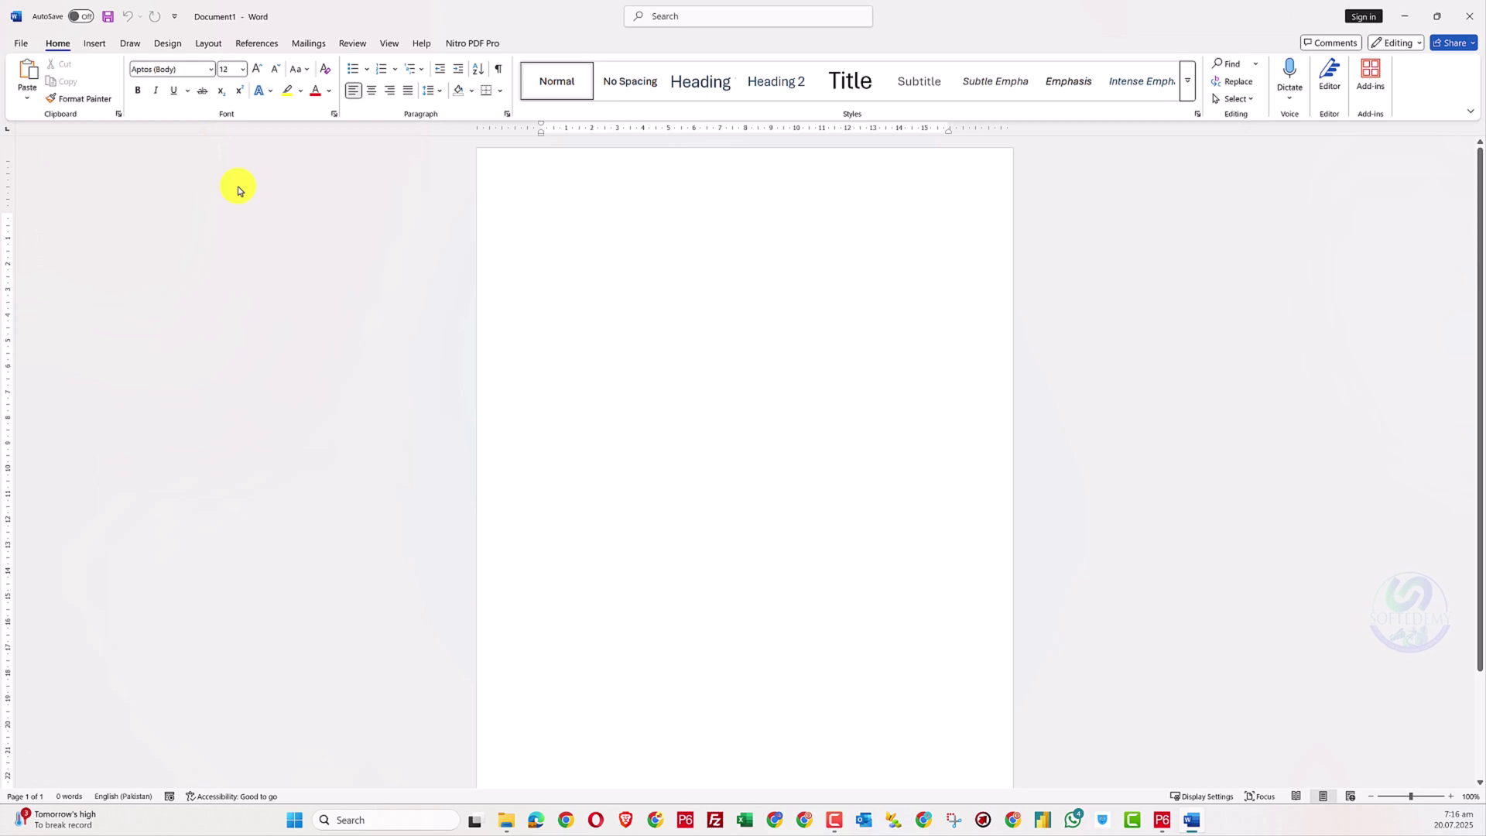
type("Filter")
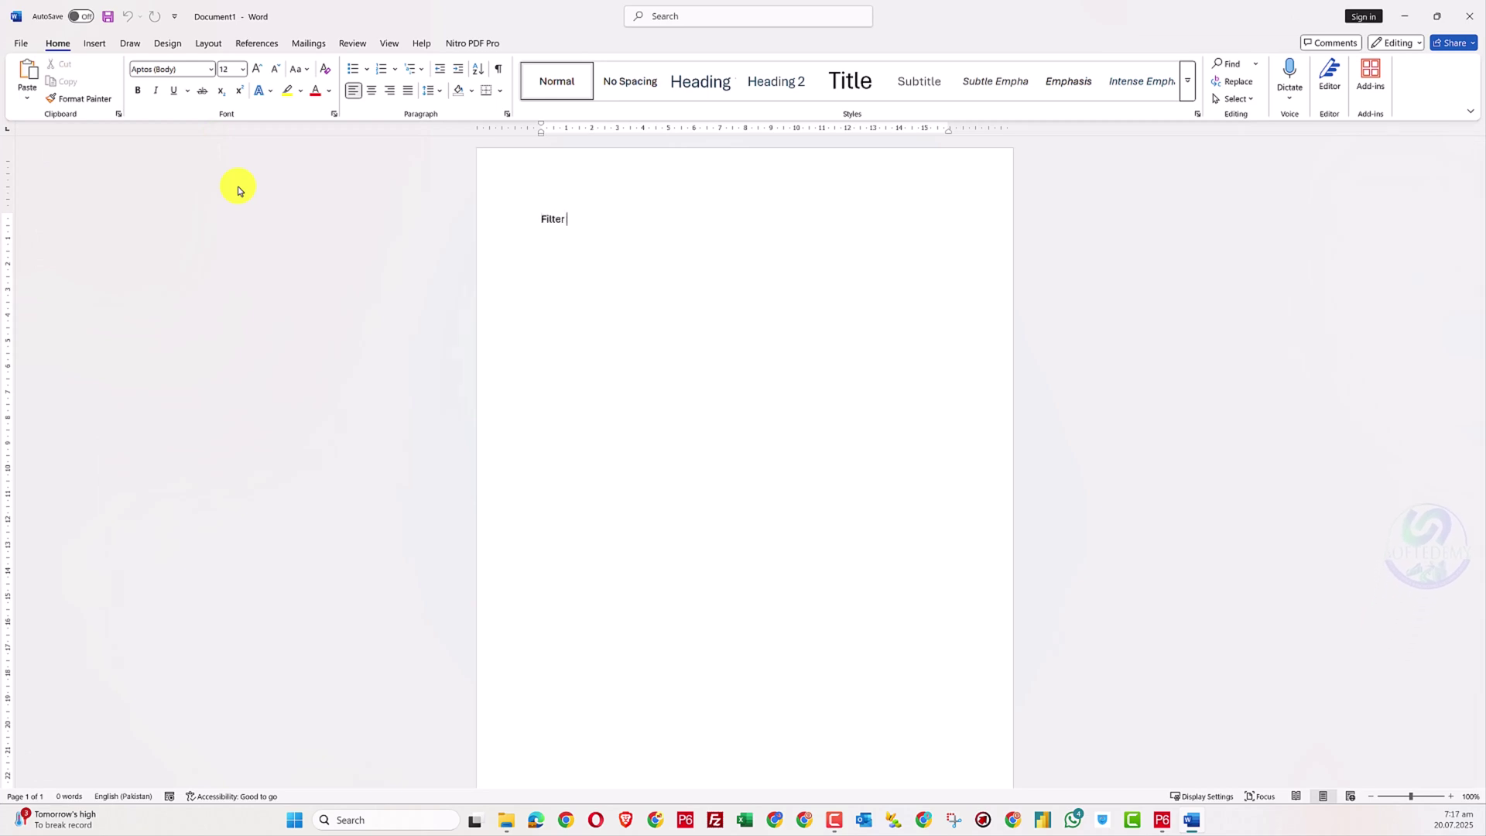
type(" Perfomrnace per")
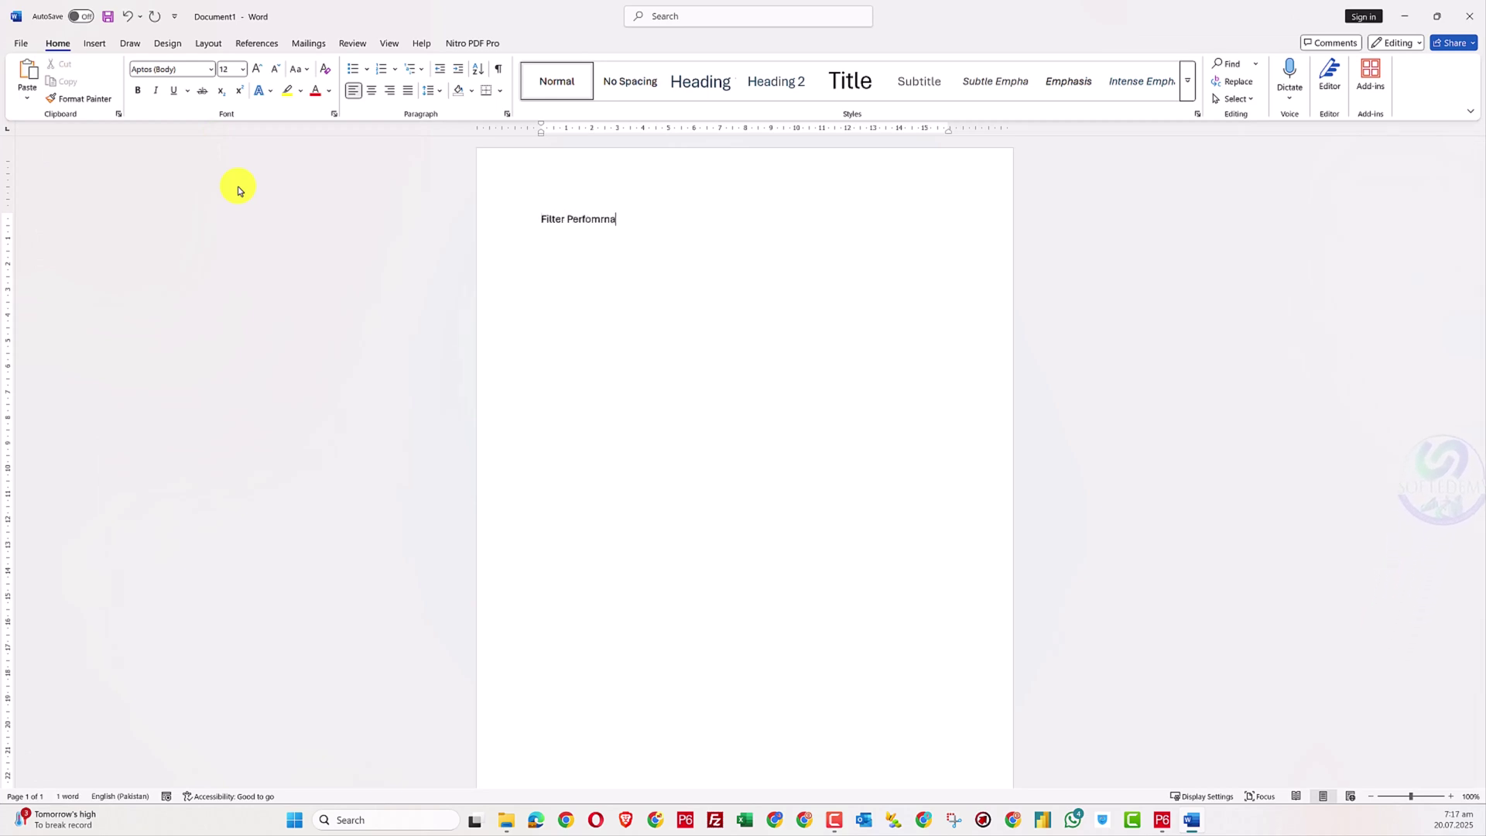
key("BackSpace")
key("BackSpace")
key("BackSpace")
key("BackSpace")
key("BackSpace")
key("BackSpace")
key("BackSpace")
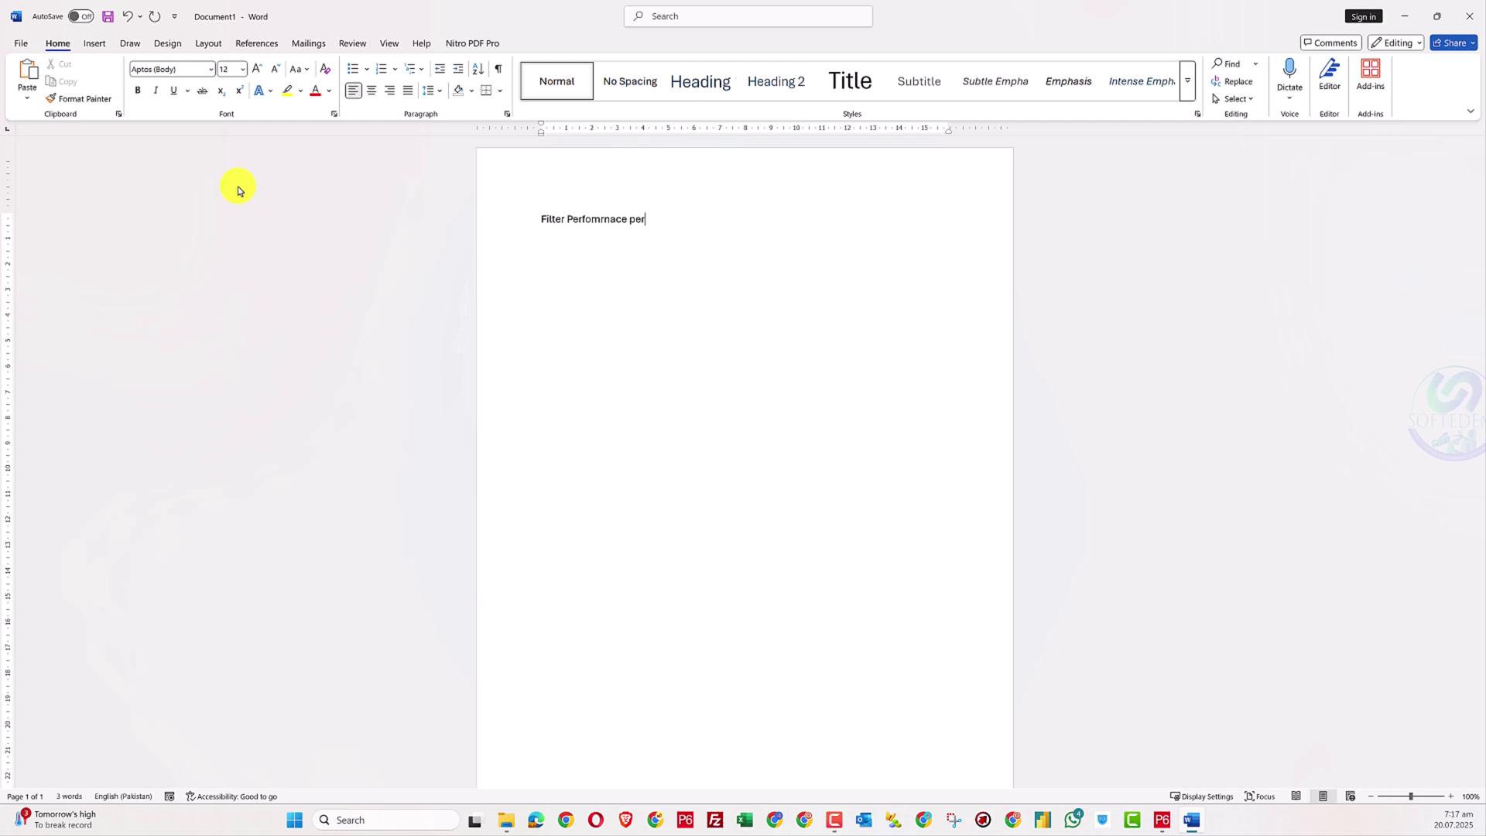
key("BackSpace")
key("BackSpace")
key("BackSpace")
key("BackSpace")
key("BackSpace")
key("BackSpace")
key("BackSpace")
key("BackSpace")
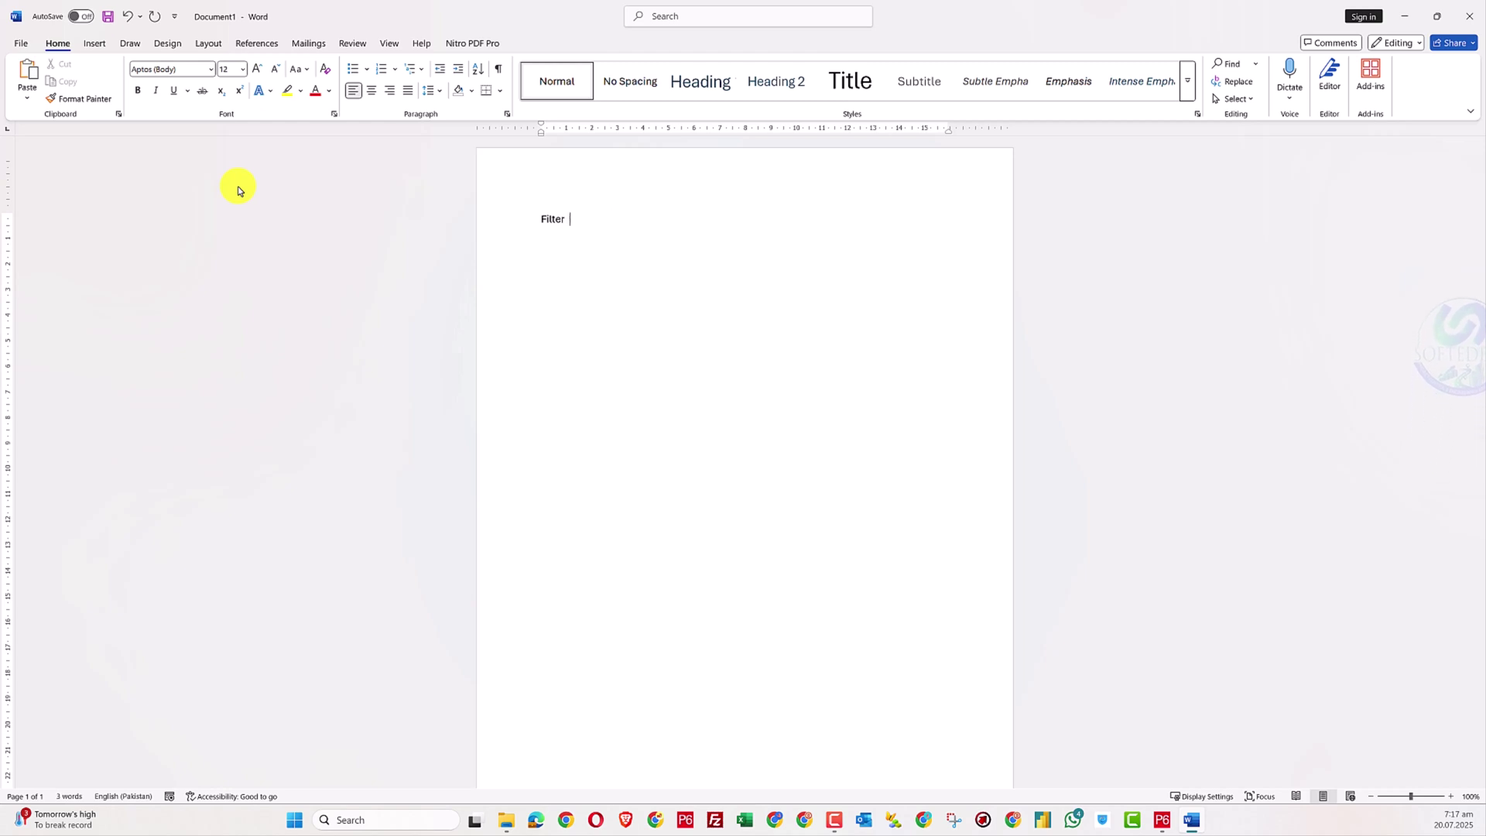
- Complete the first line as "Filter Activities where Perfomrance % and Schedule % Complete both are not equal" and start a new line
type("Ativi")
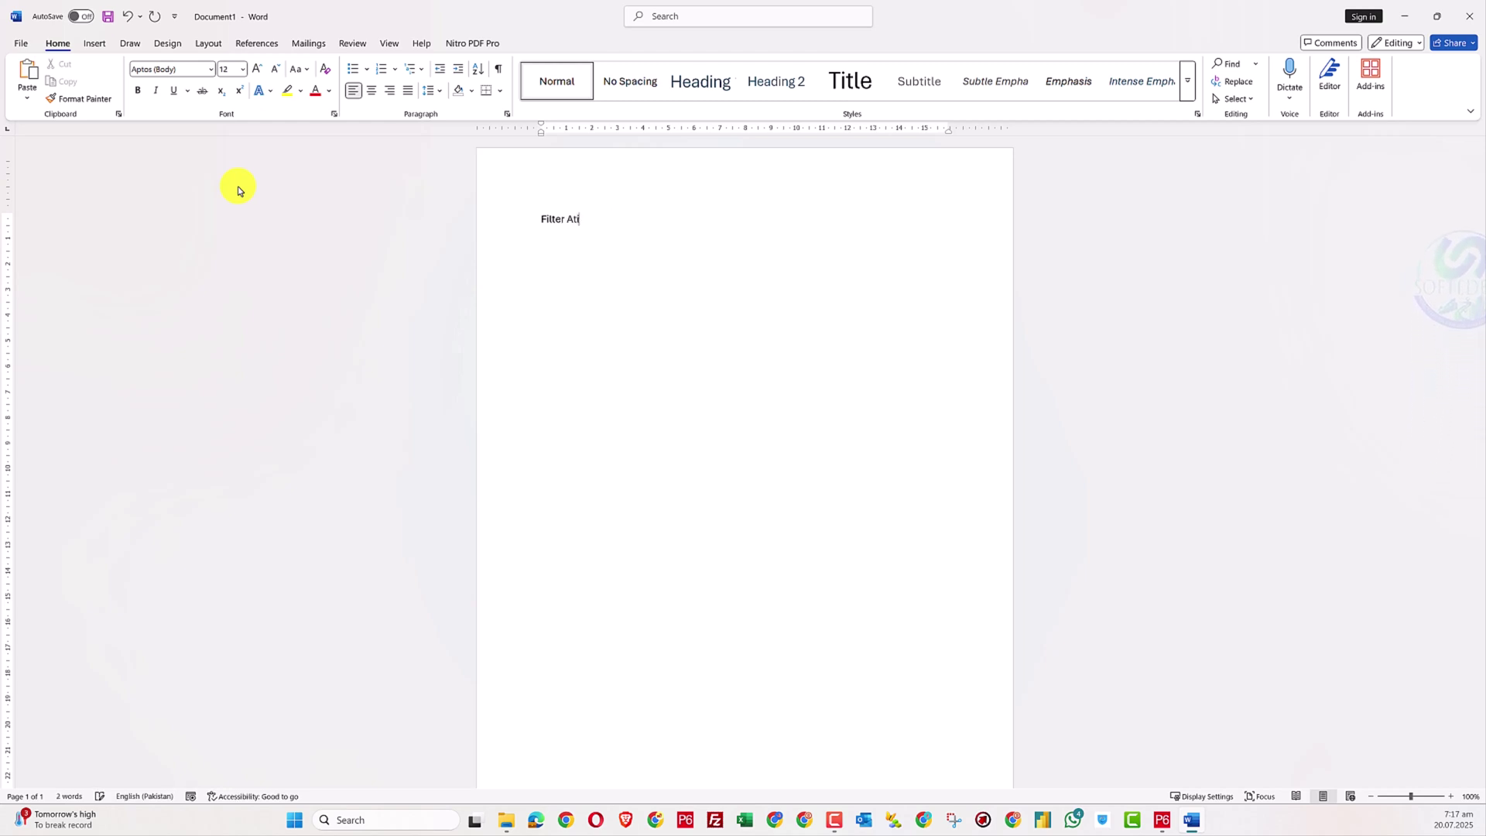
key("BackSpace")
key("BackSpace")
key("BackSpace")
key("BackSpace")
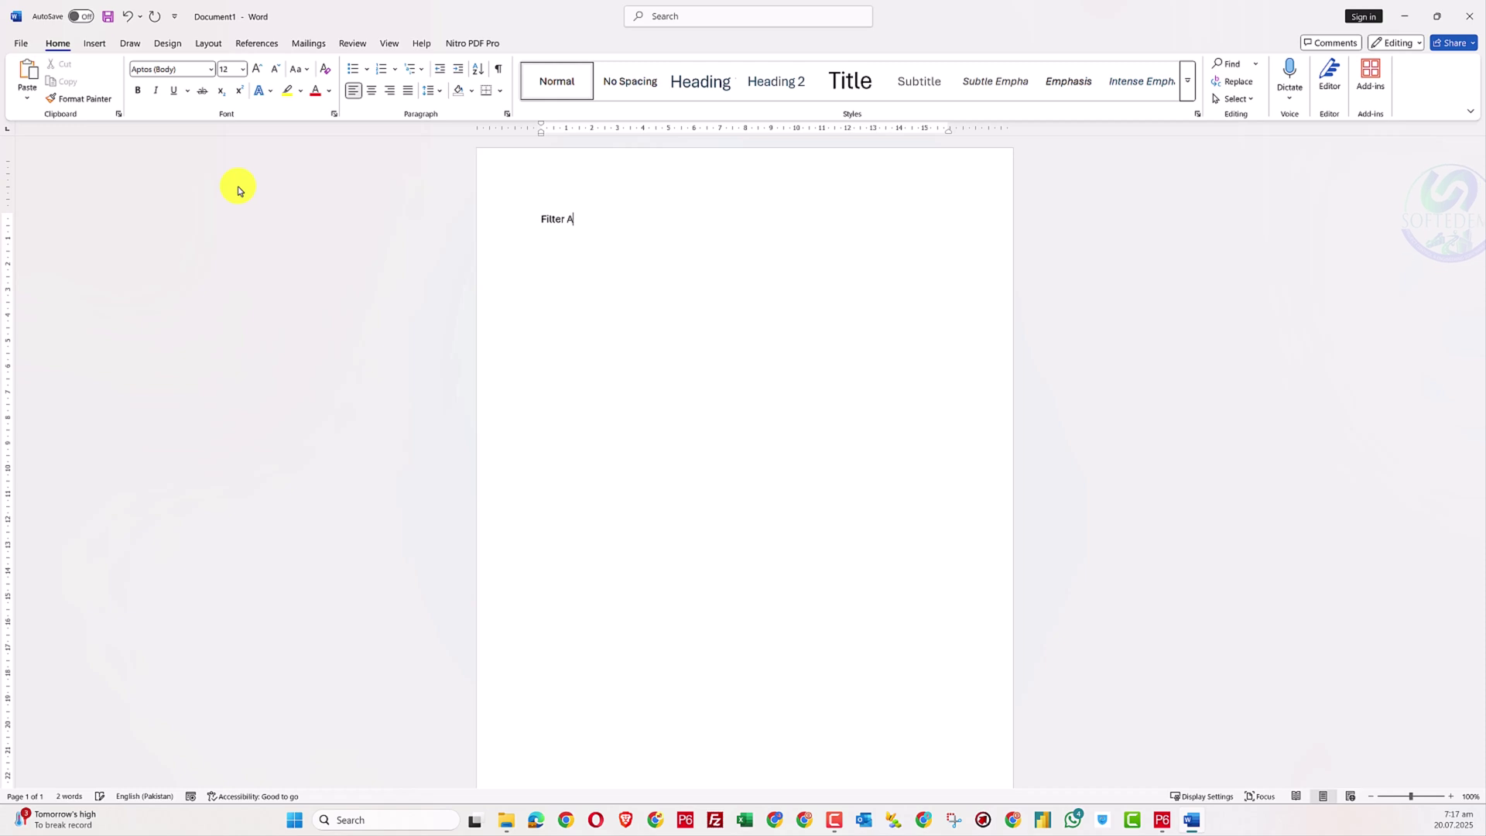
type("ctiviti")
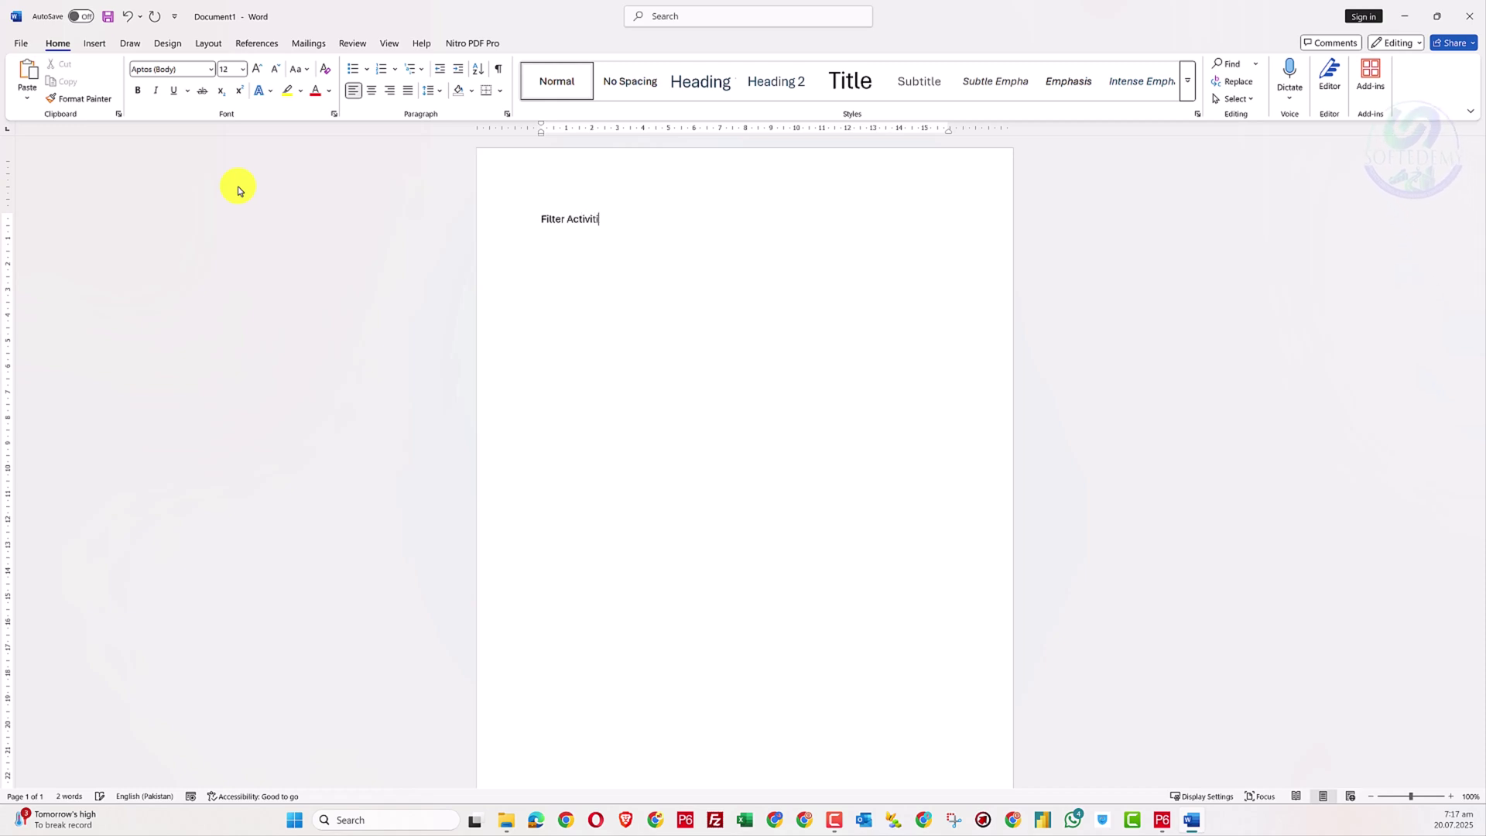
type("es where")
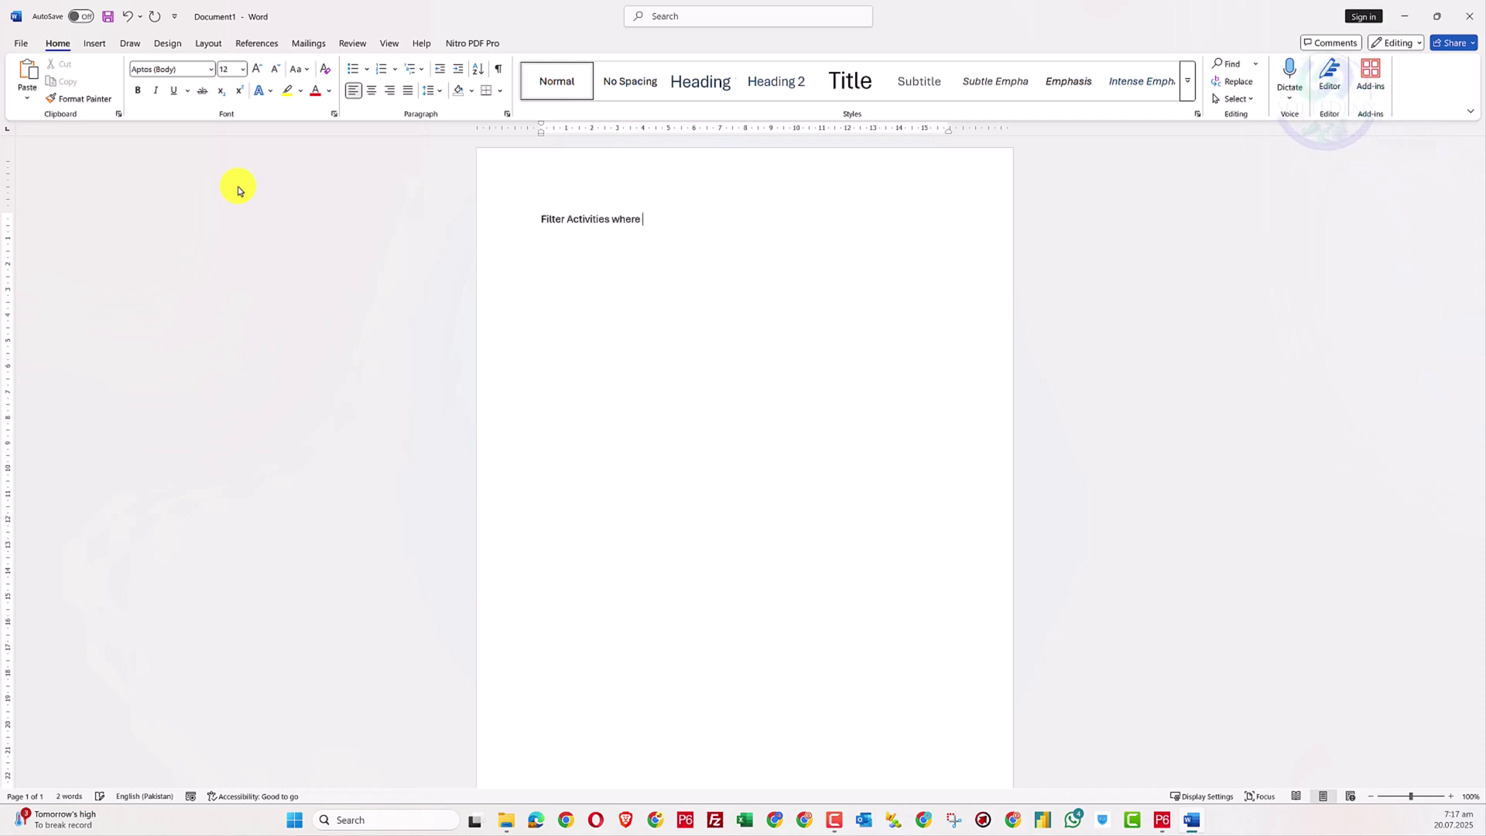
type(" Perf")
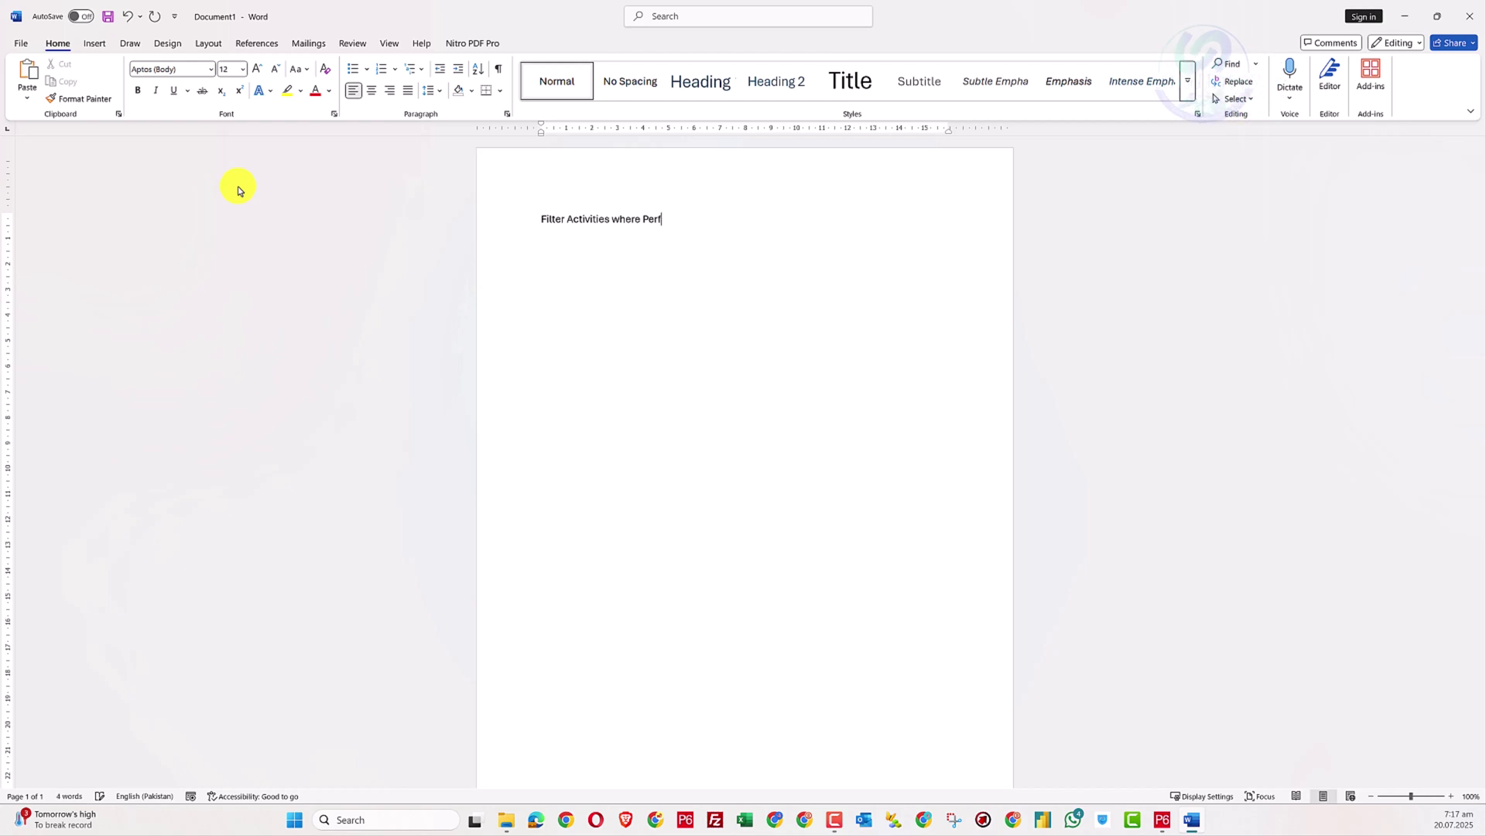
type("omrance")
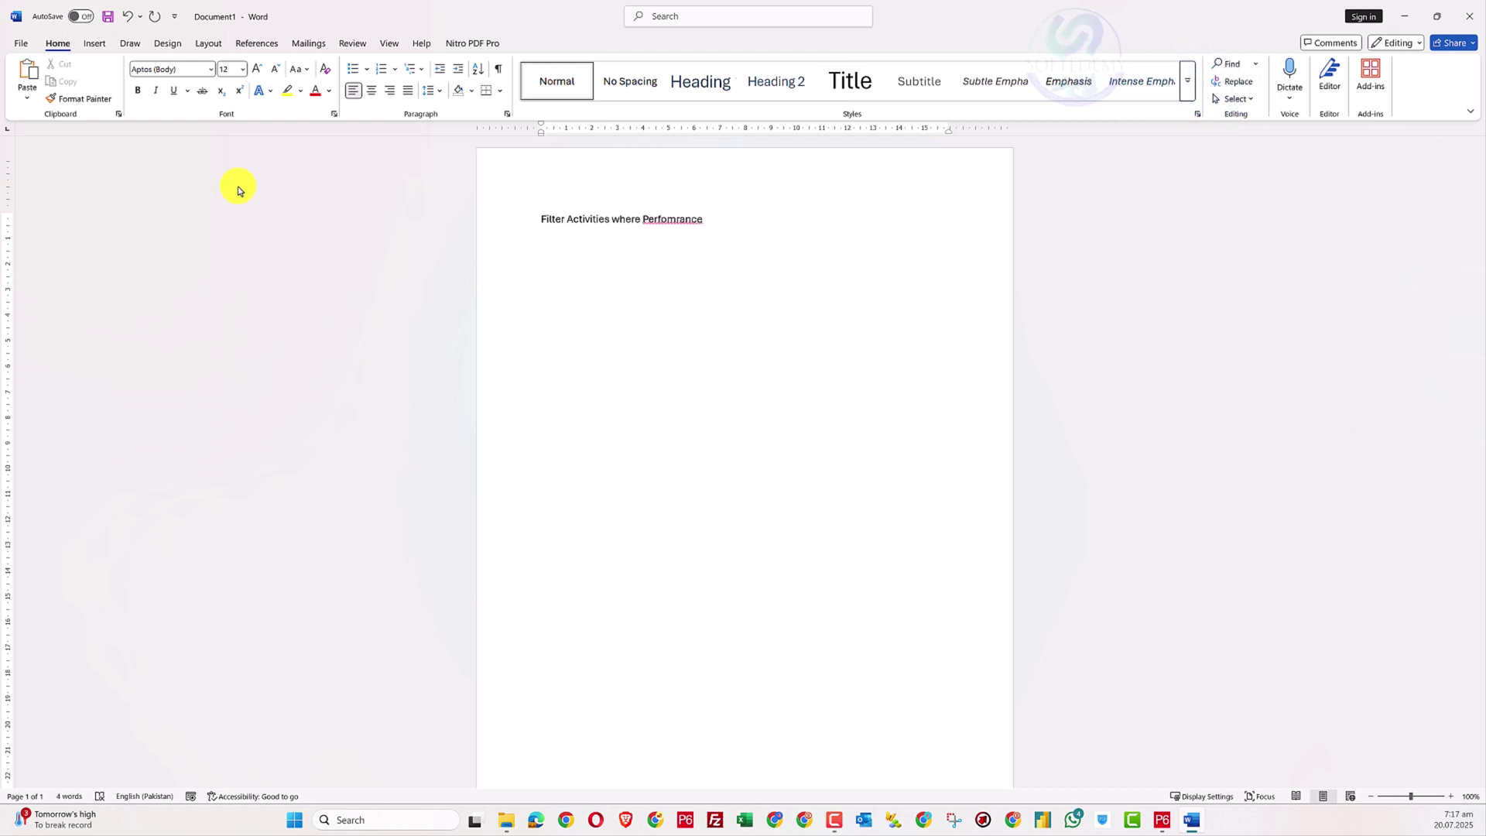
type(" % and ")
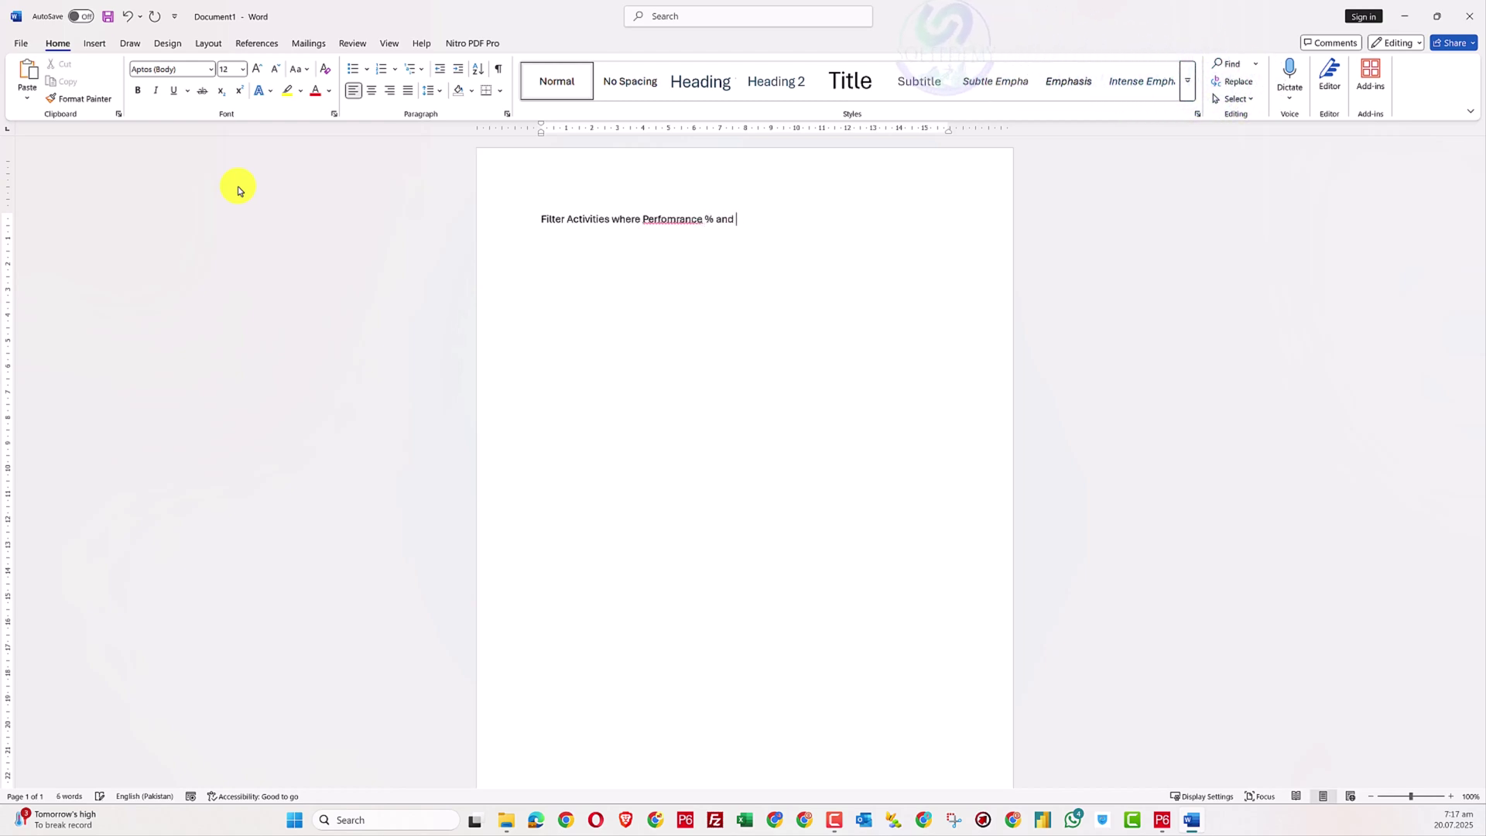
type("Schedule ")
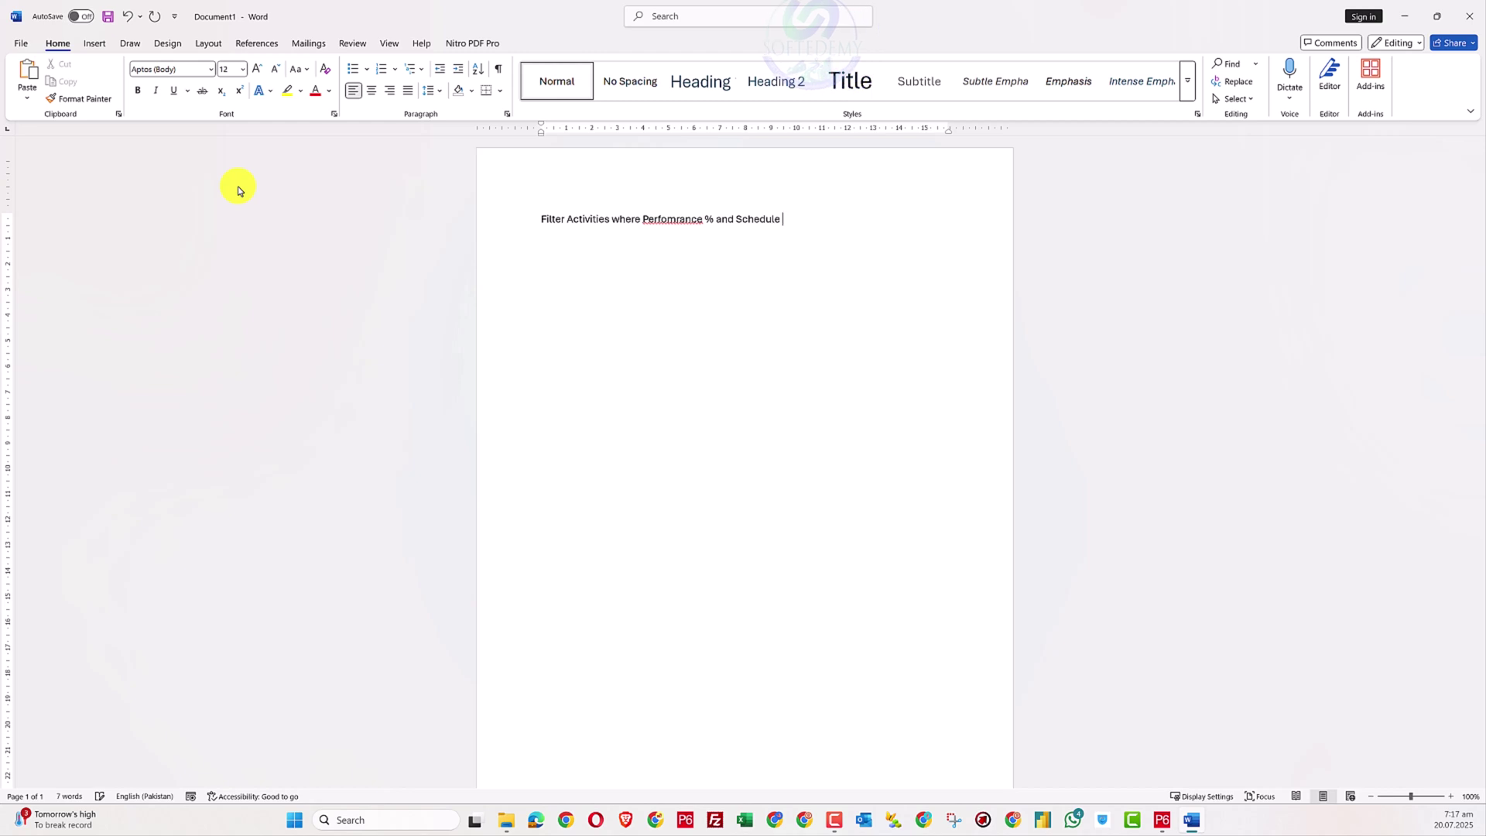
type("% Comp")
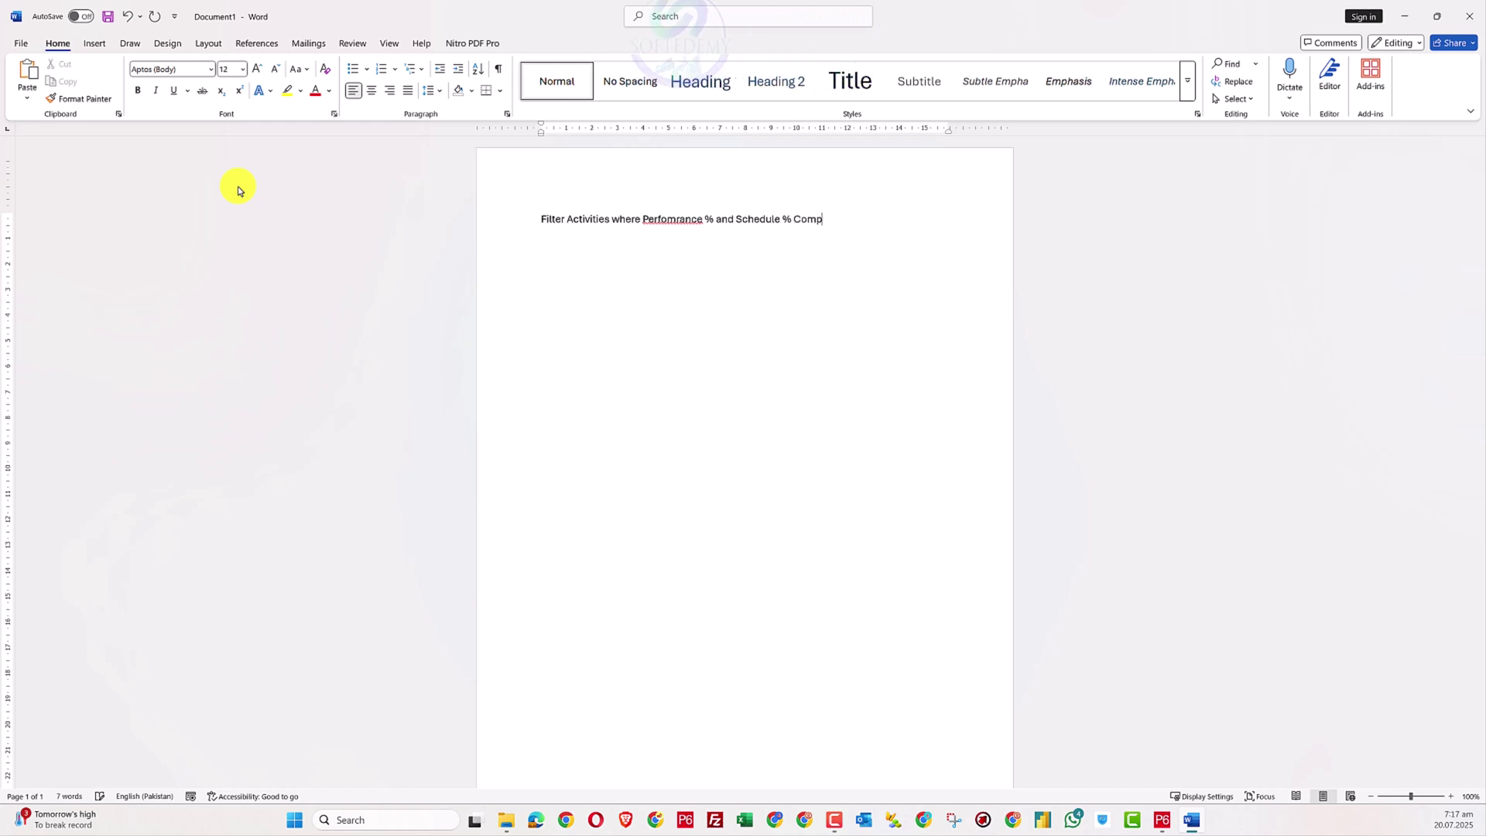
type("lete both a")
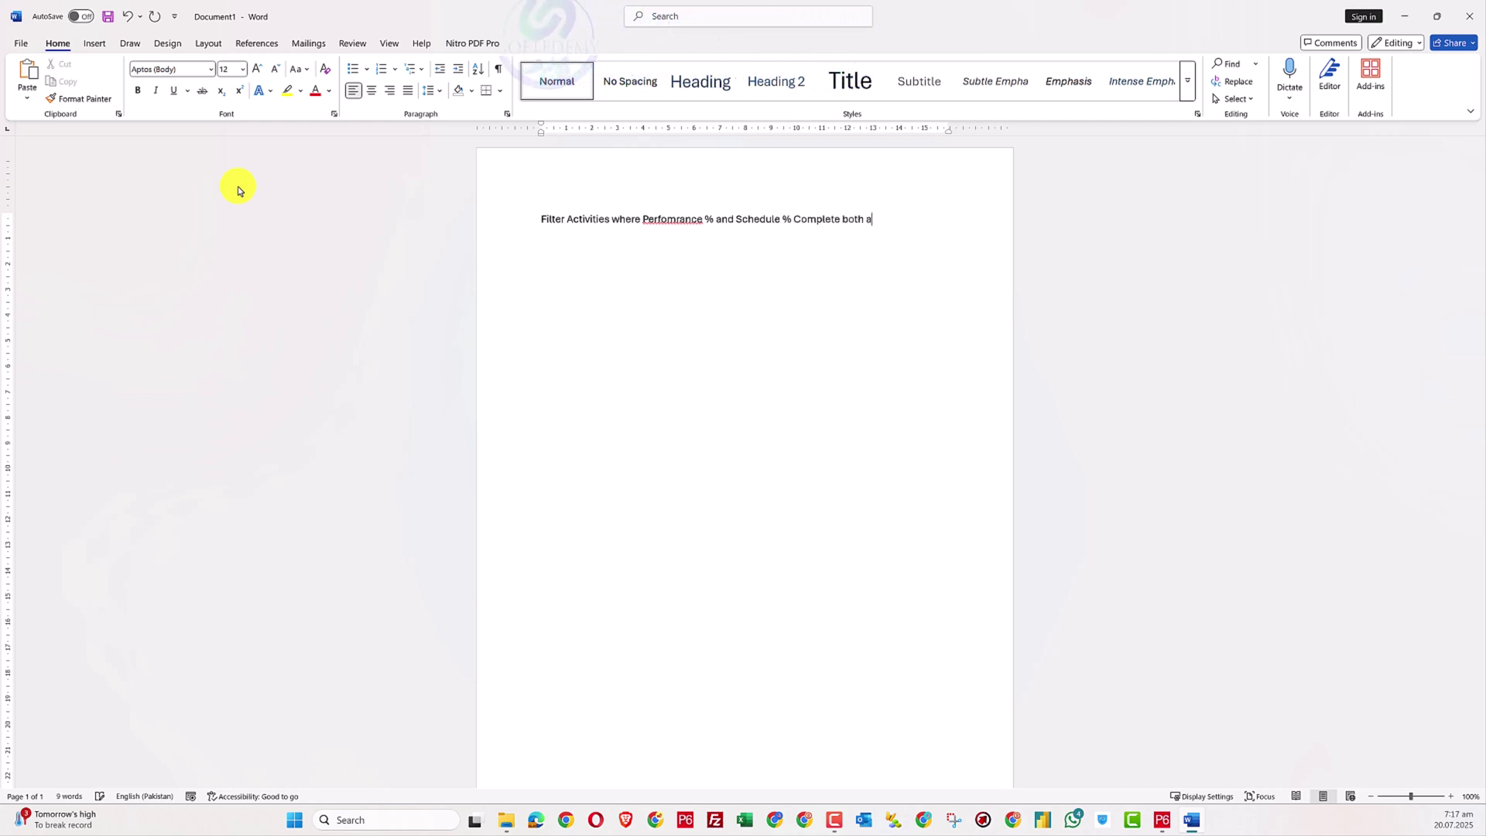
type("re not")
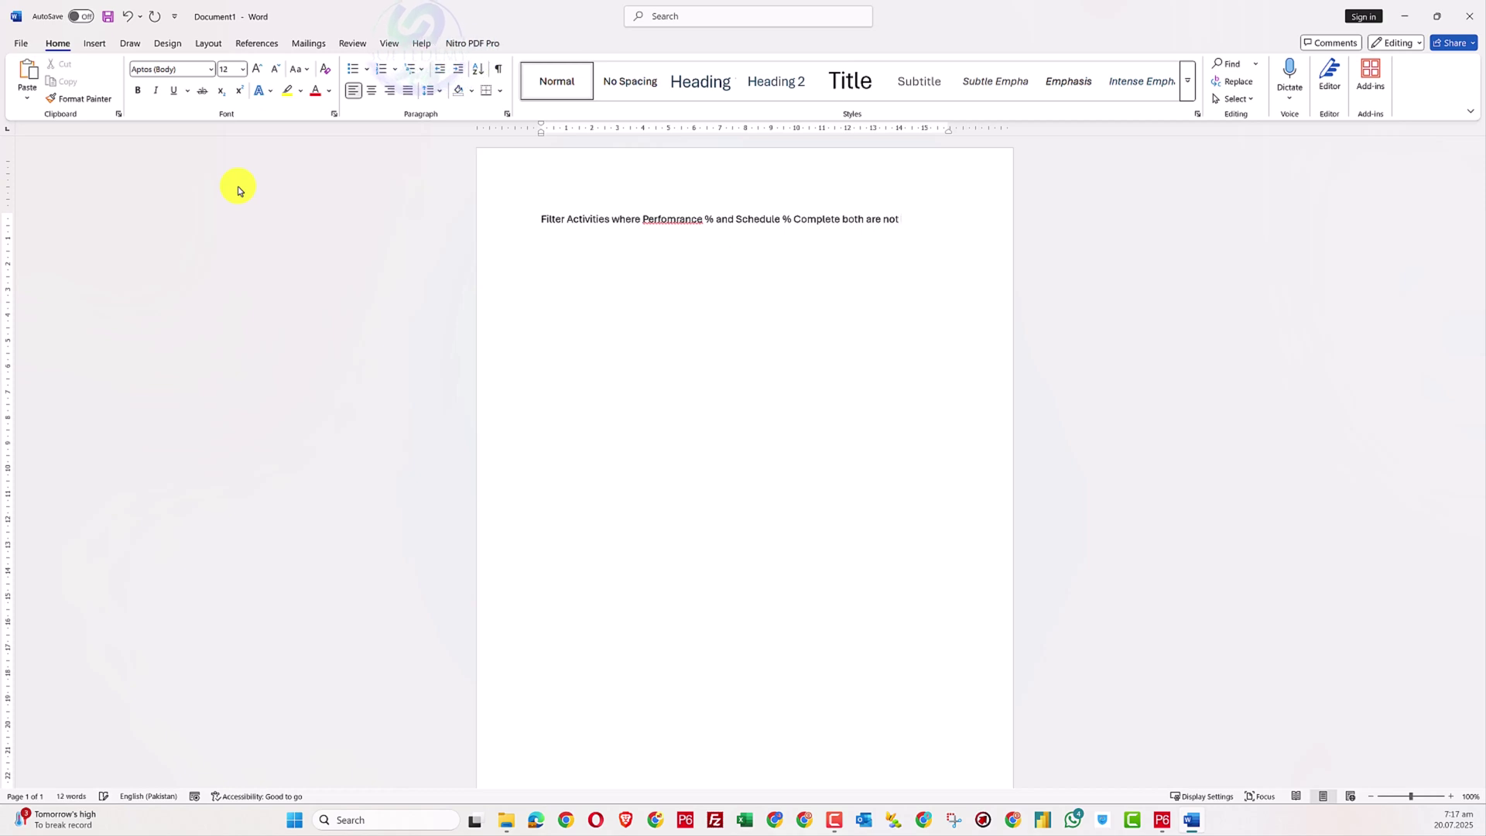
type(" equal")
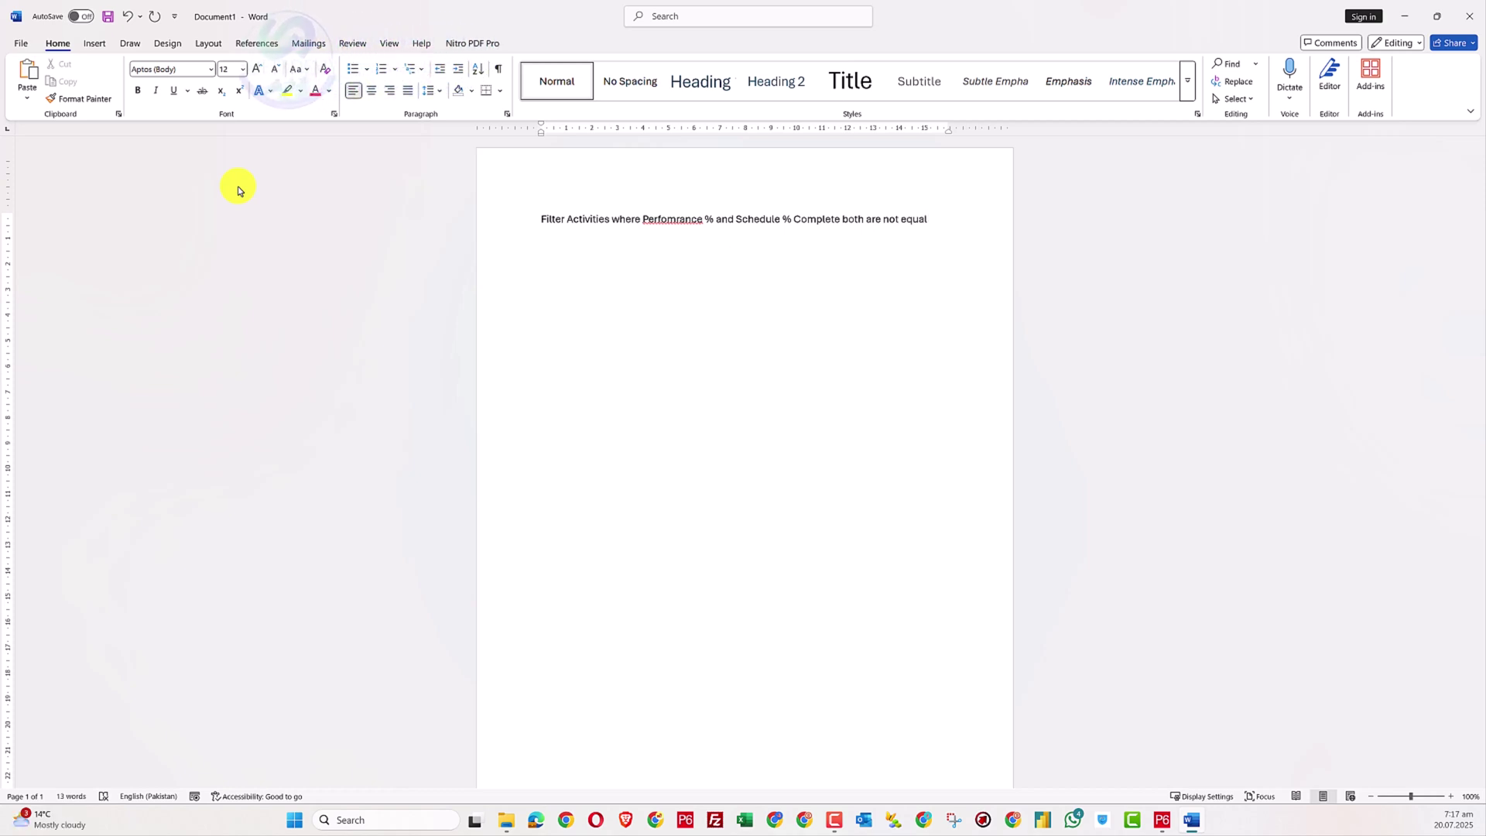
key("Return")
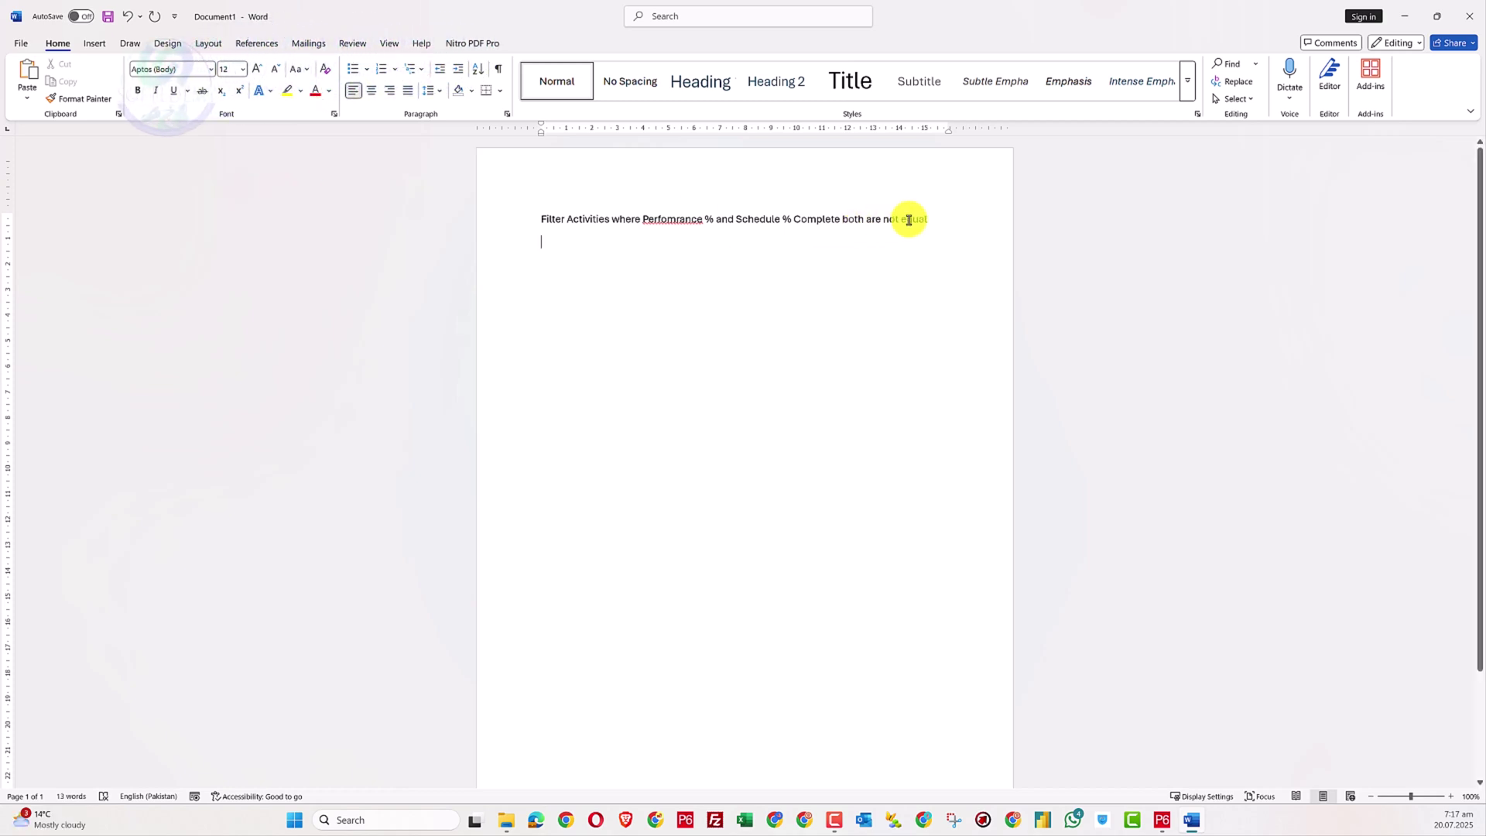
- Duplicate the first line onto the empty line below it
left_click_drag(906, 218, 551, 219)
key("ctrl+c")
left_click(545, 253)
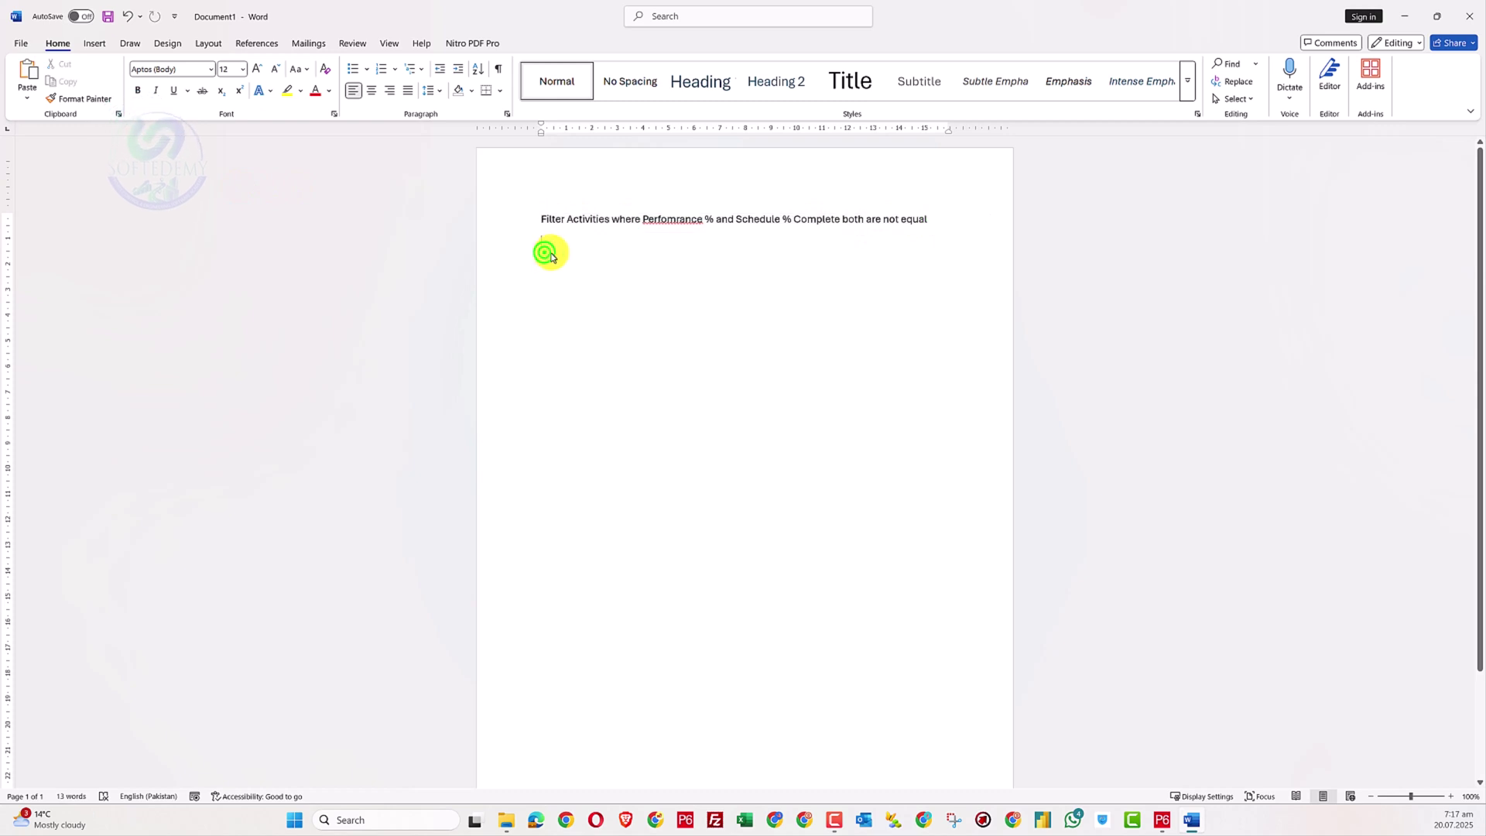
key("ctrl+v")
- Replace "Perfomrance %" in the second line with "PV (Planned Value Cost)"
left_click_drag(716, 241, 651, 245)
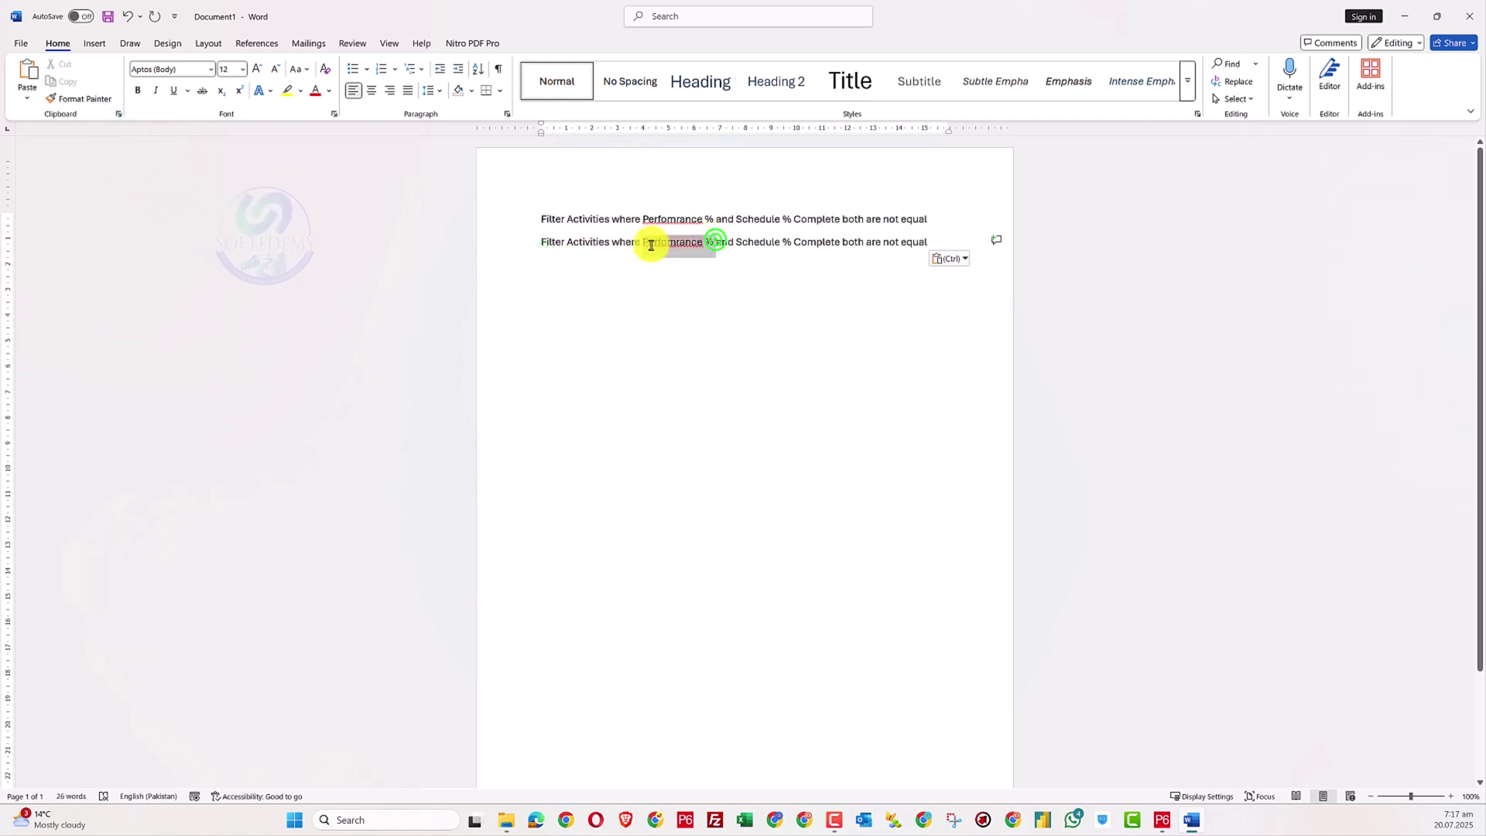
type("la")
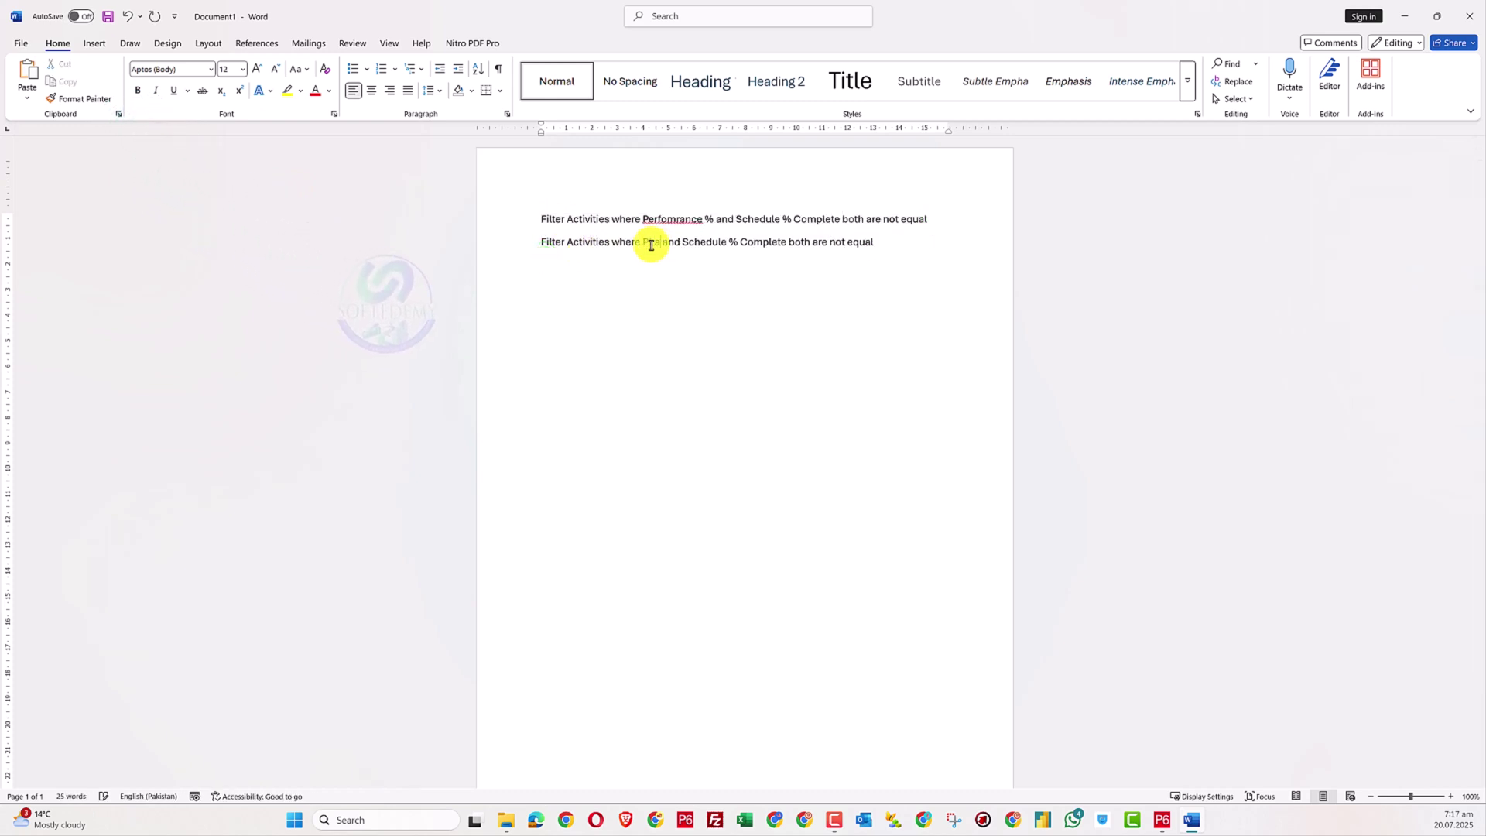
key("Delete")
key("Delete")
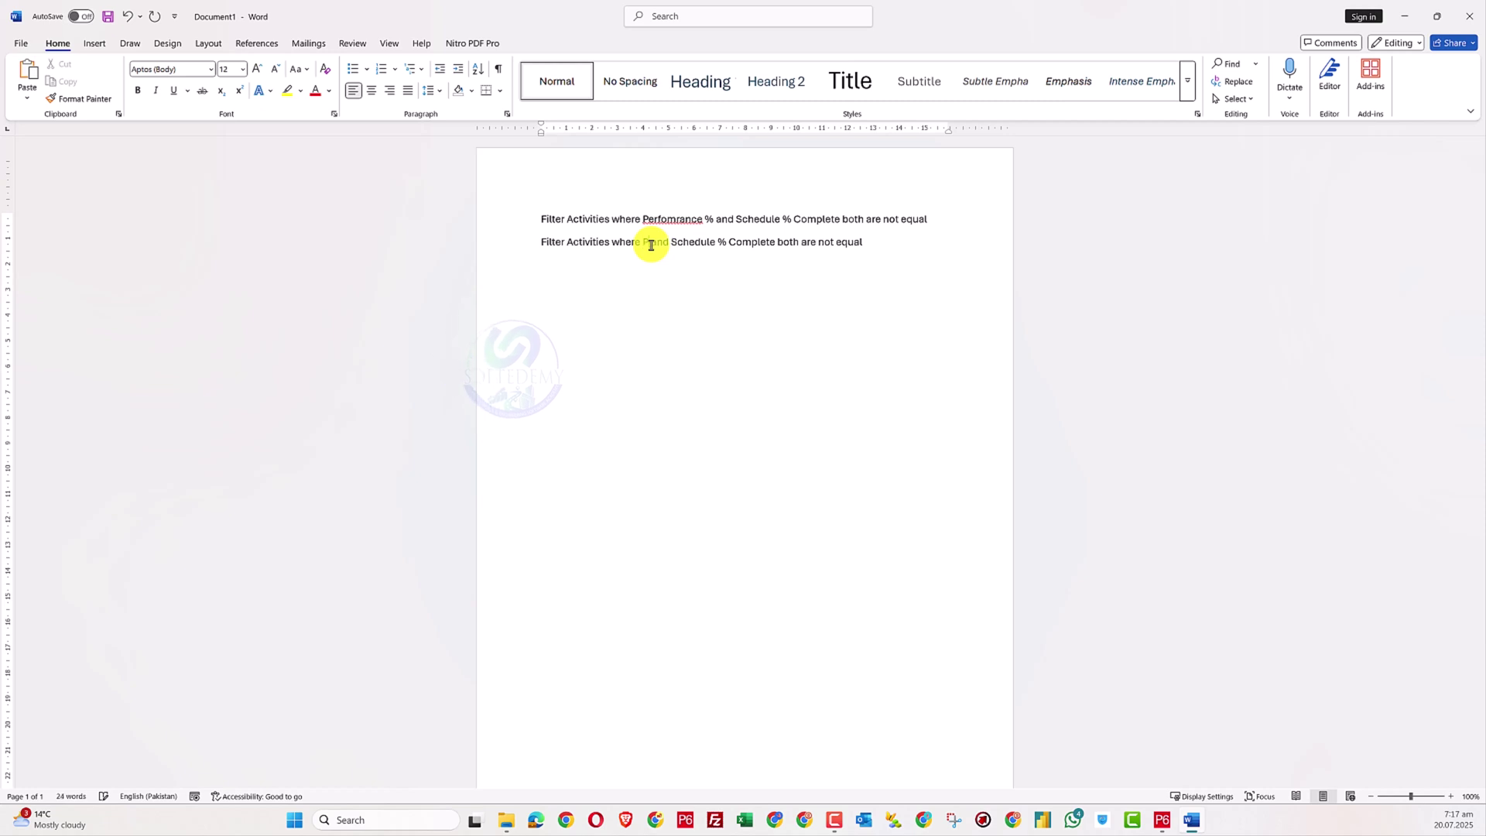
type("(pl")
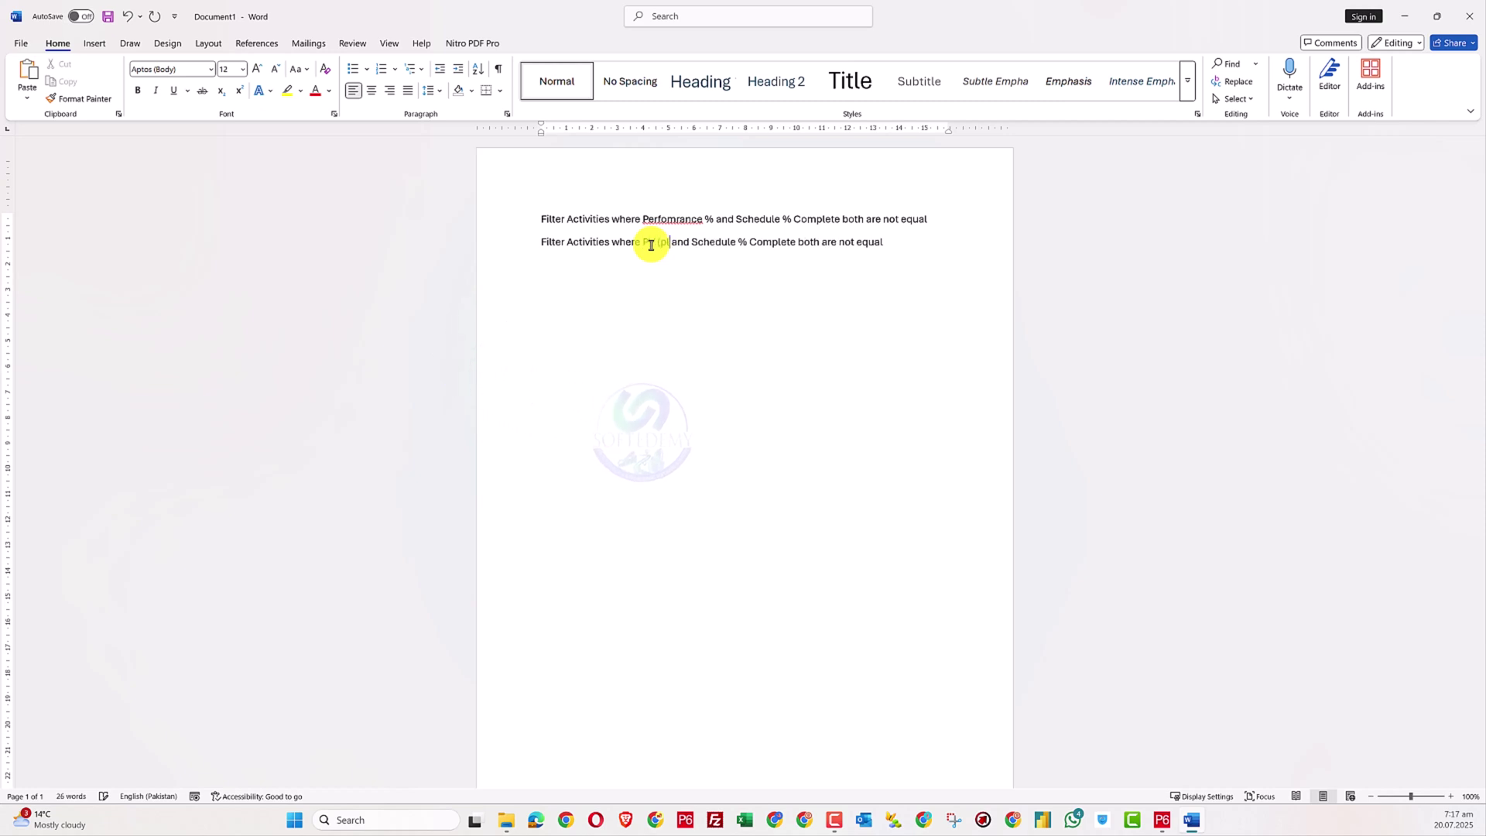
key("BackSpace")
key("BackSpace")
type("PL")
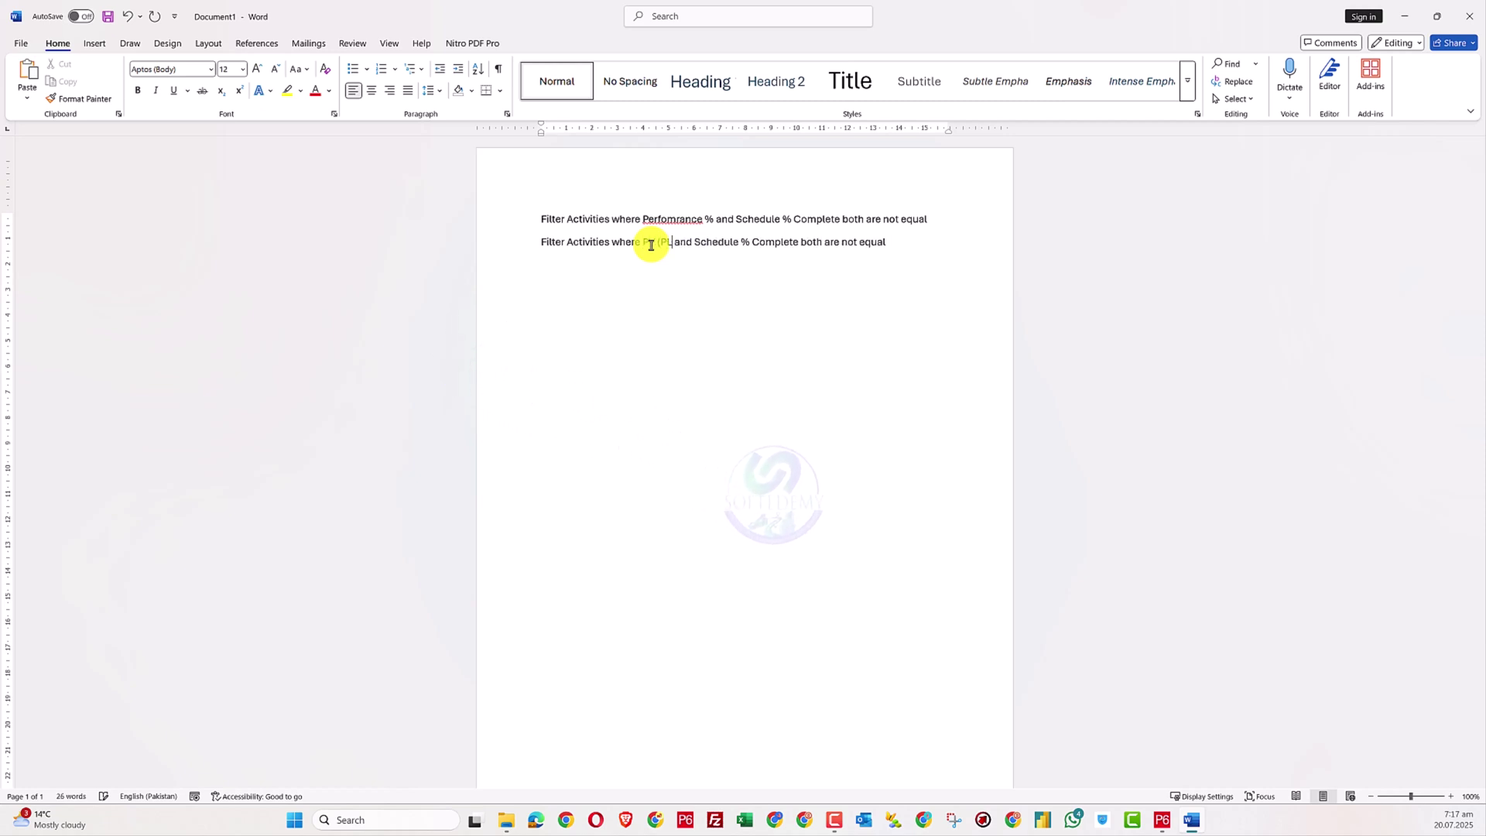
key("BackSpace")
type("lanned Value")
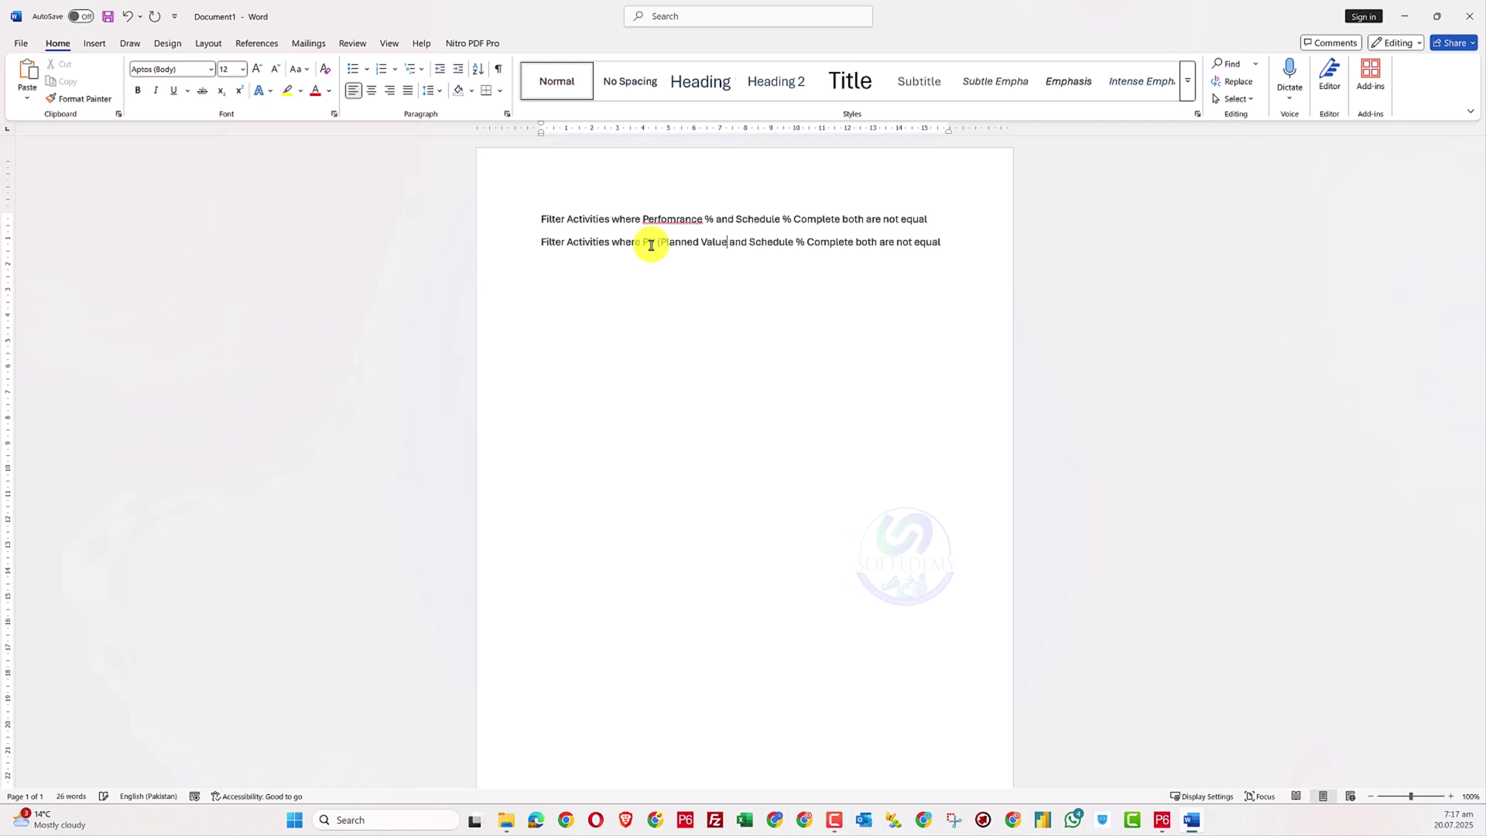
type(" Cost)")
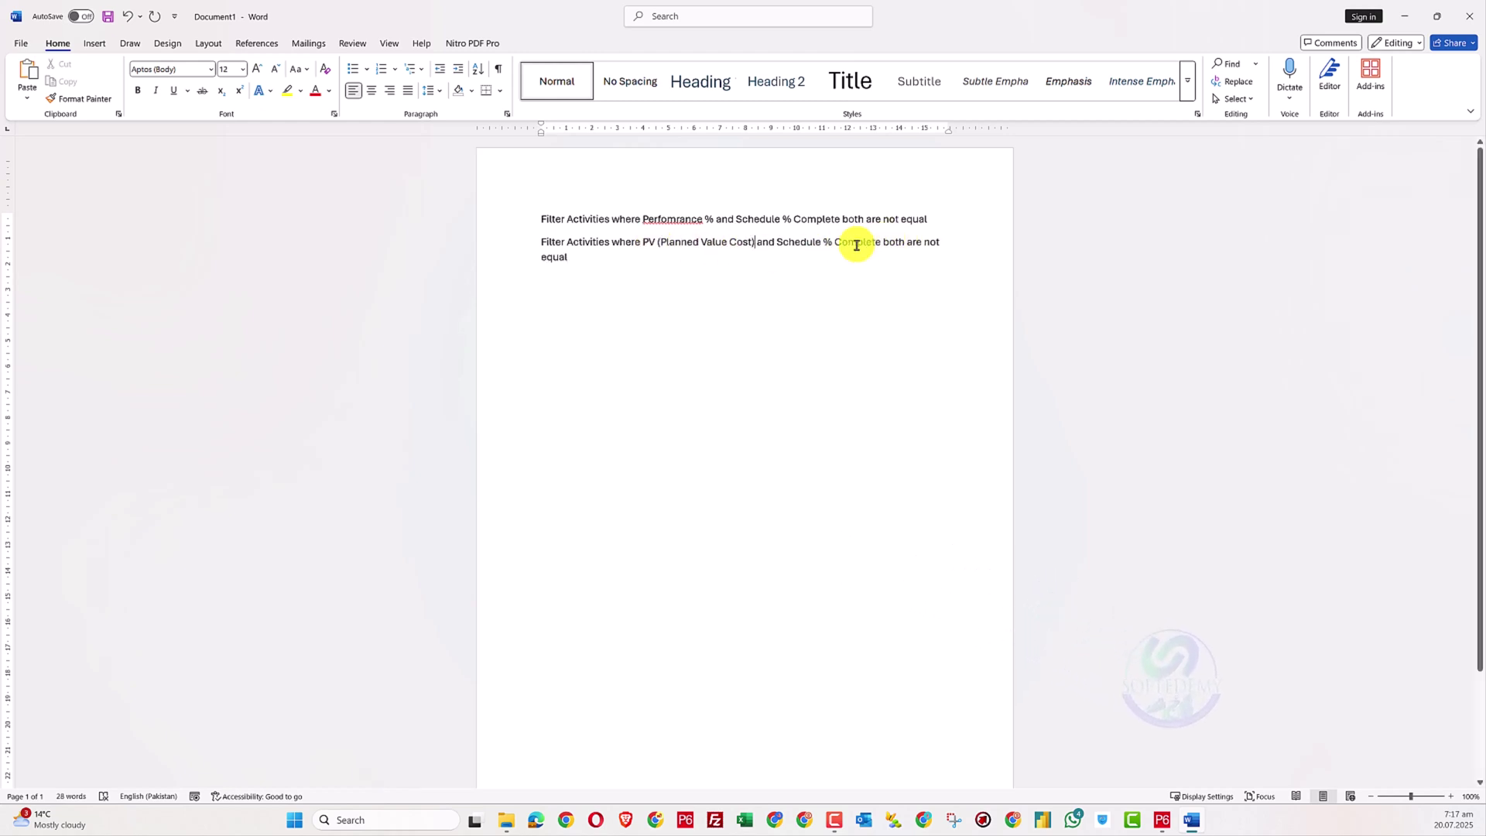
- Replace "Schedule % Complete" in the second line with "(Earned Value Cost) EV"
left_click_drag(881, 242, 783, 245)
type("Earned Val")
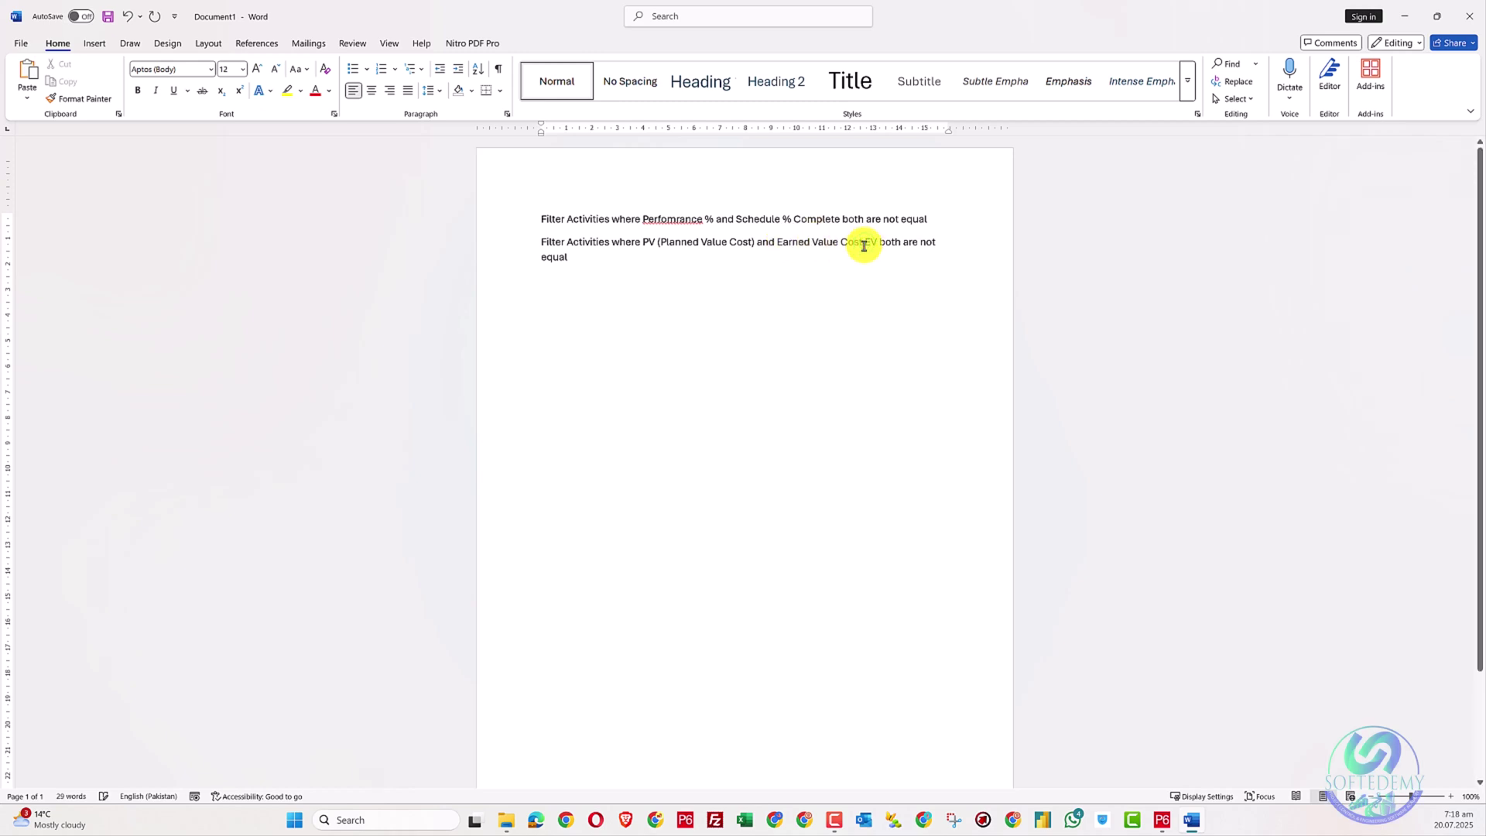
type(")")
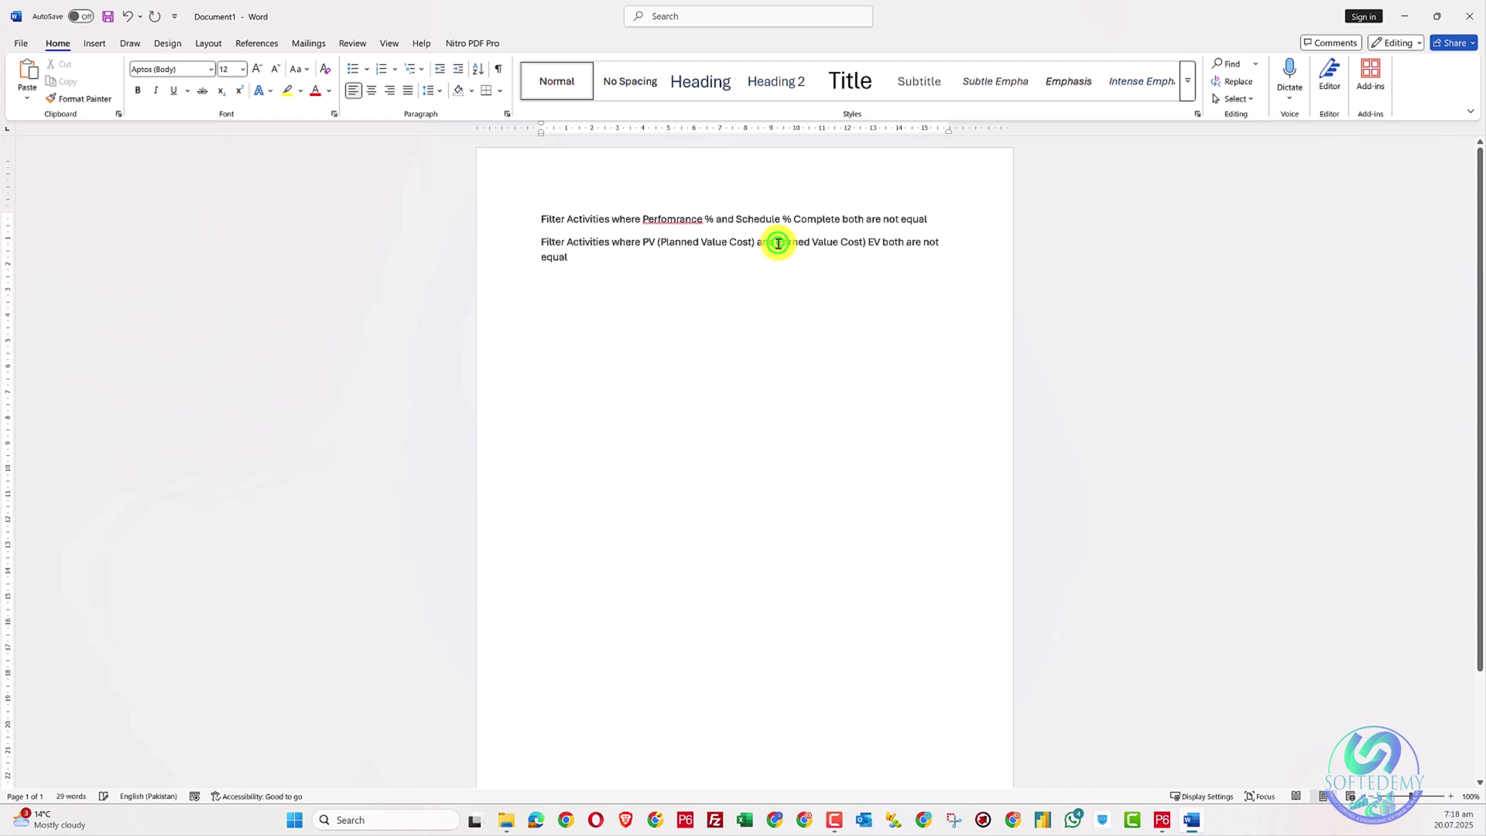
left_click(777, 243)
type("(")
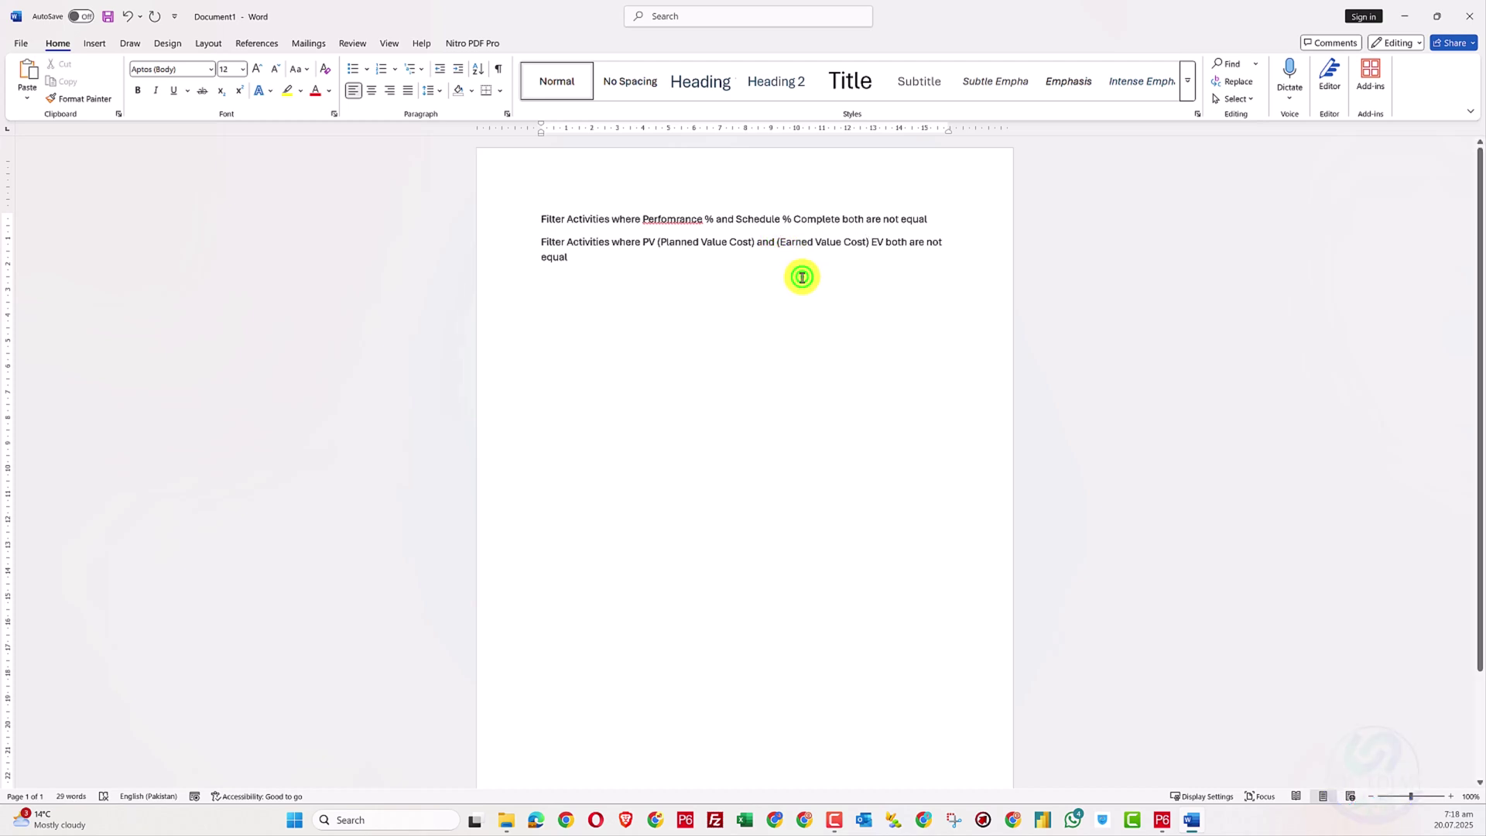
- Add a third line reading "Primavera P6 scheduling is basically CPM Based not EVM"
left_click(801, 277)
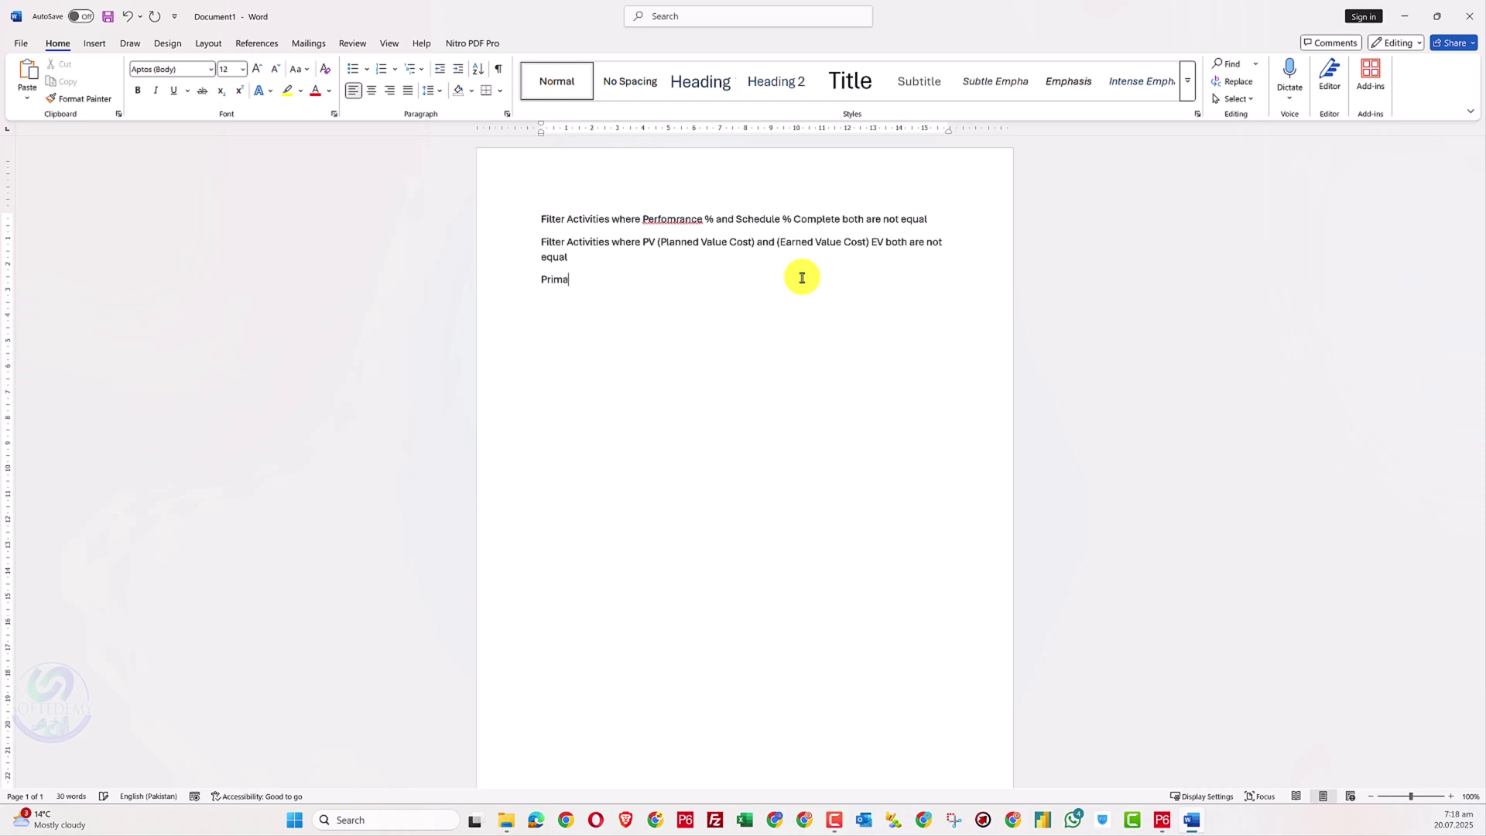
type("vera OP")
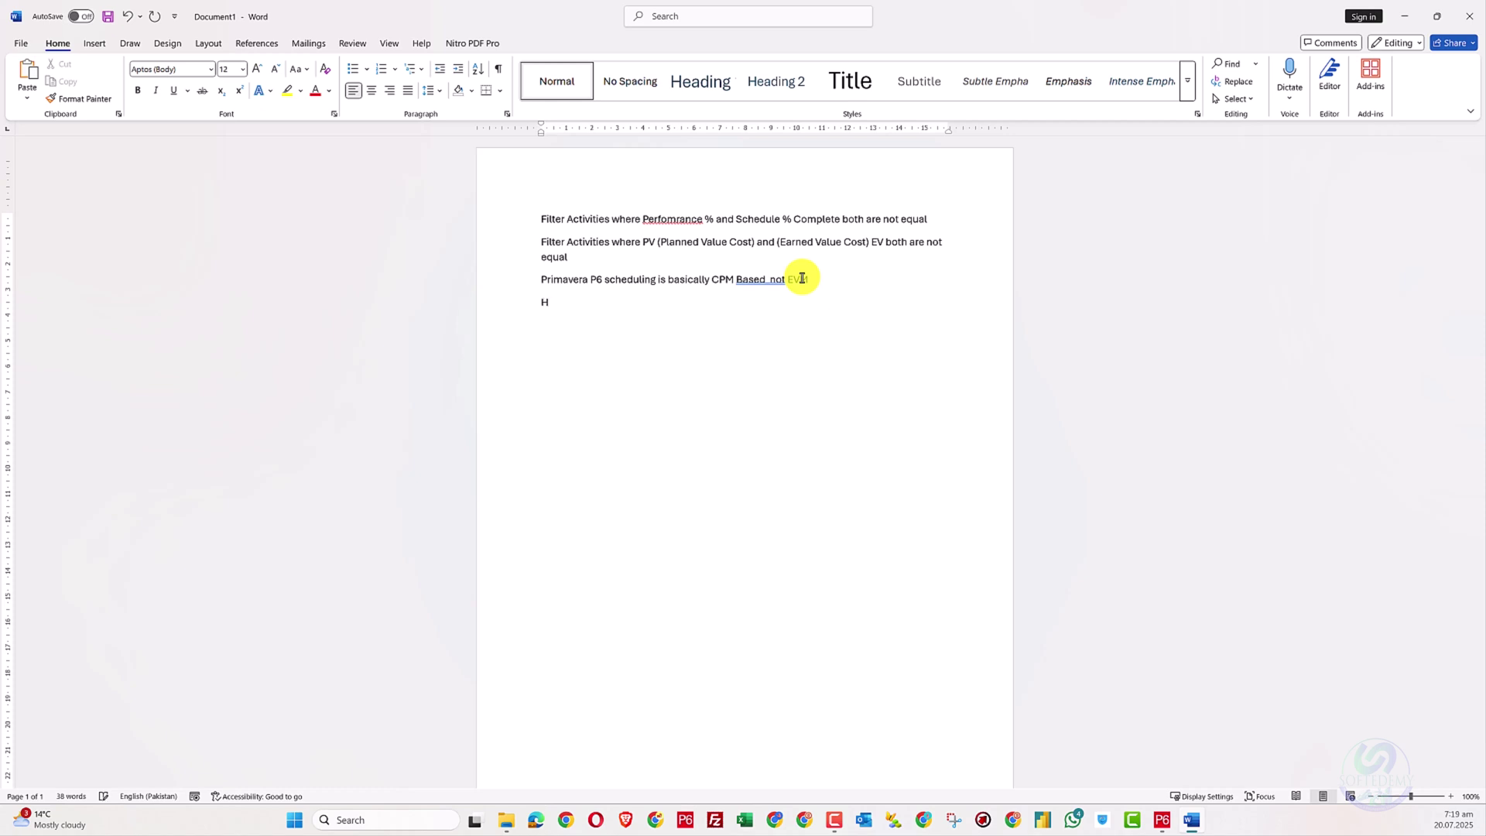
- Add a fourth line reading "How to See / filter activites that are planned to be performed actually not done as schedule"
type("ow to See t")
type("he")
key("BackSpace")
key("BackSpace")
key("BackSpace")
key("BackSpace")
type("/ fgip")
key("BackSpace")
key("BackSpace")
key("BackSpace")
type("ilter")
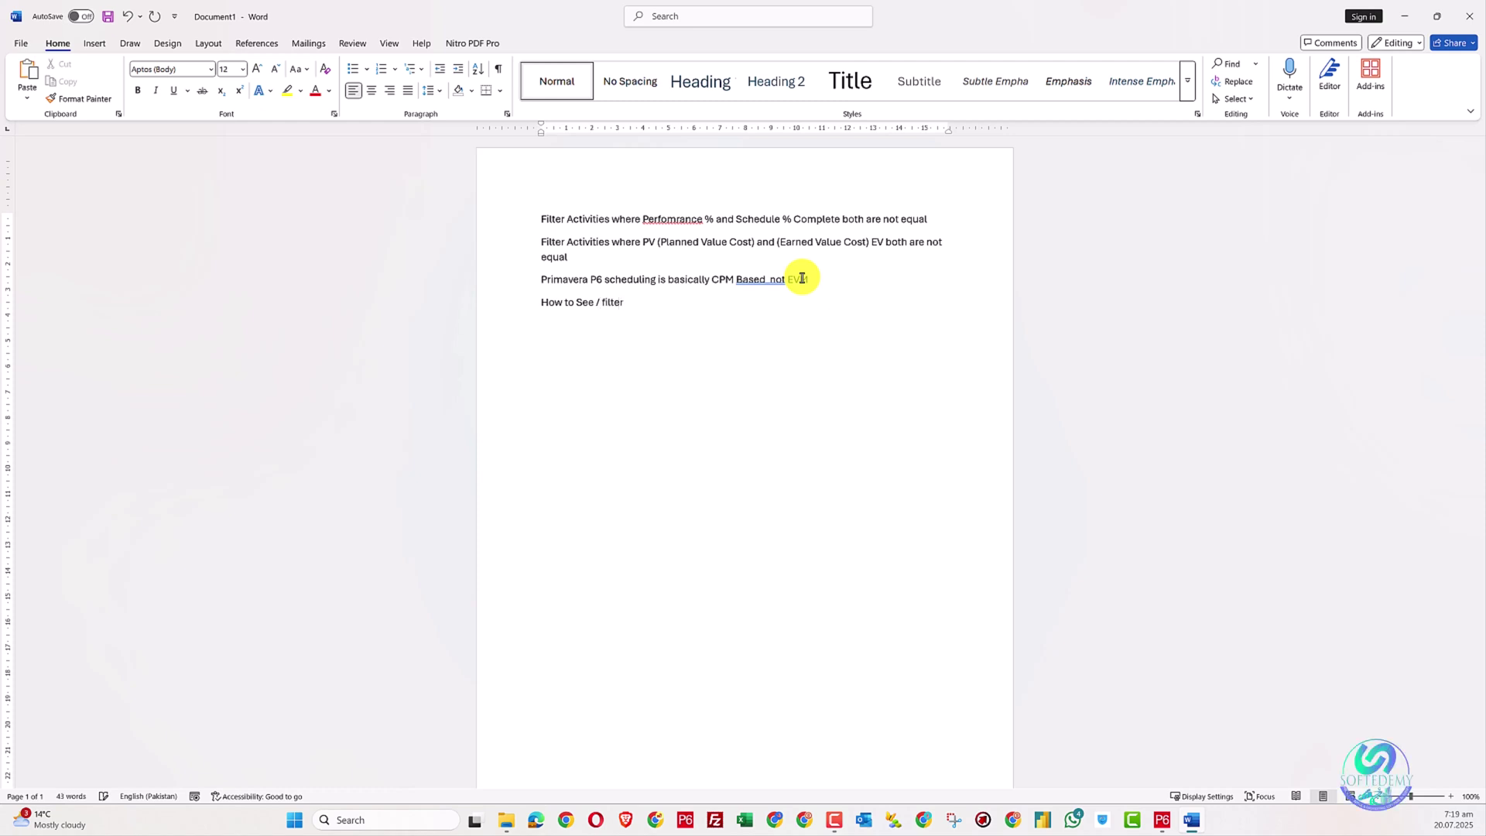
type(" activites that are planned to be perform")
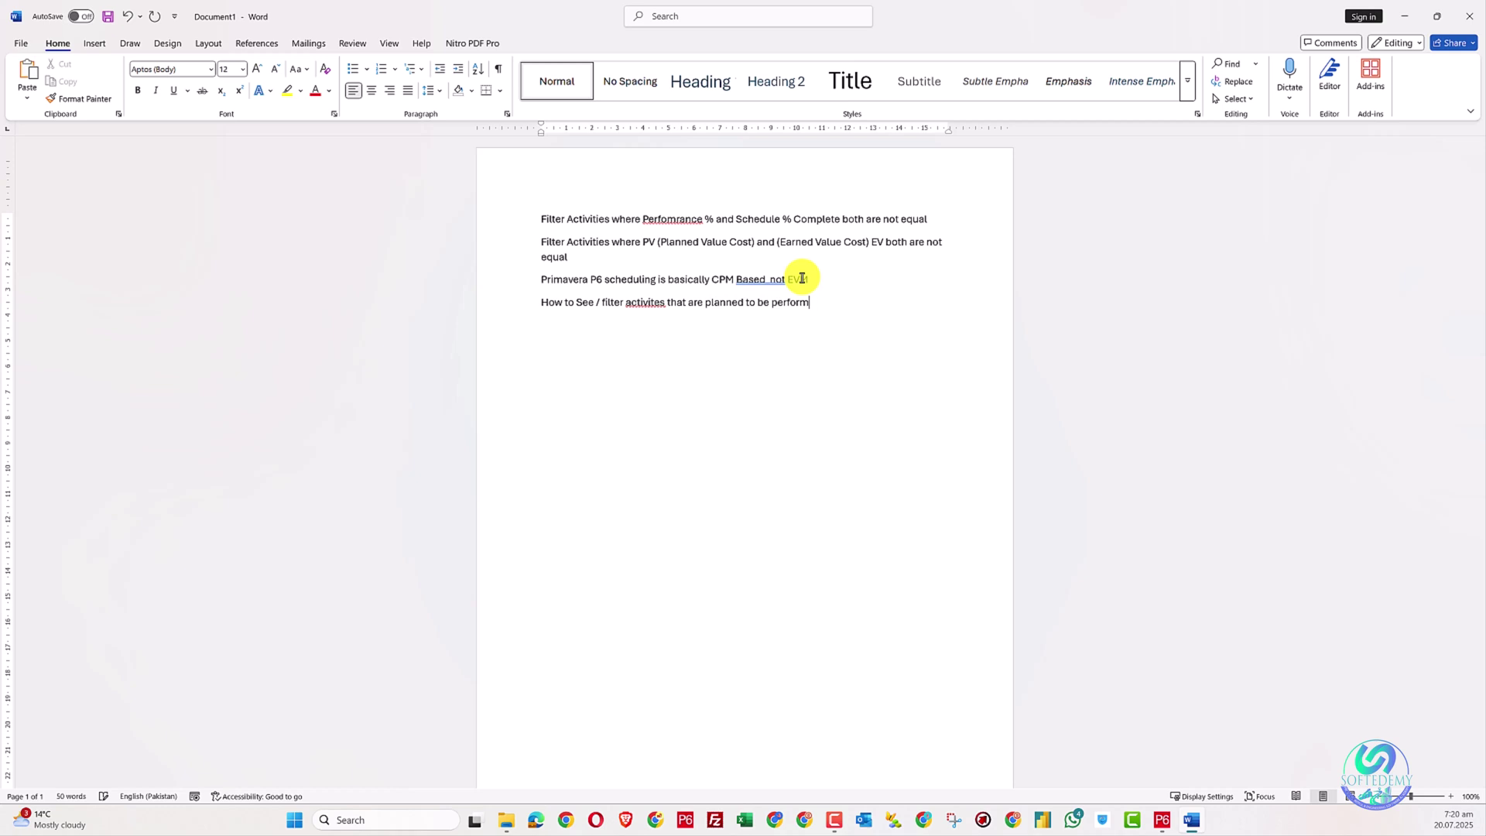
type("naed act")
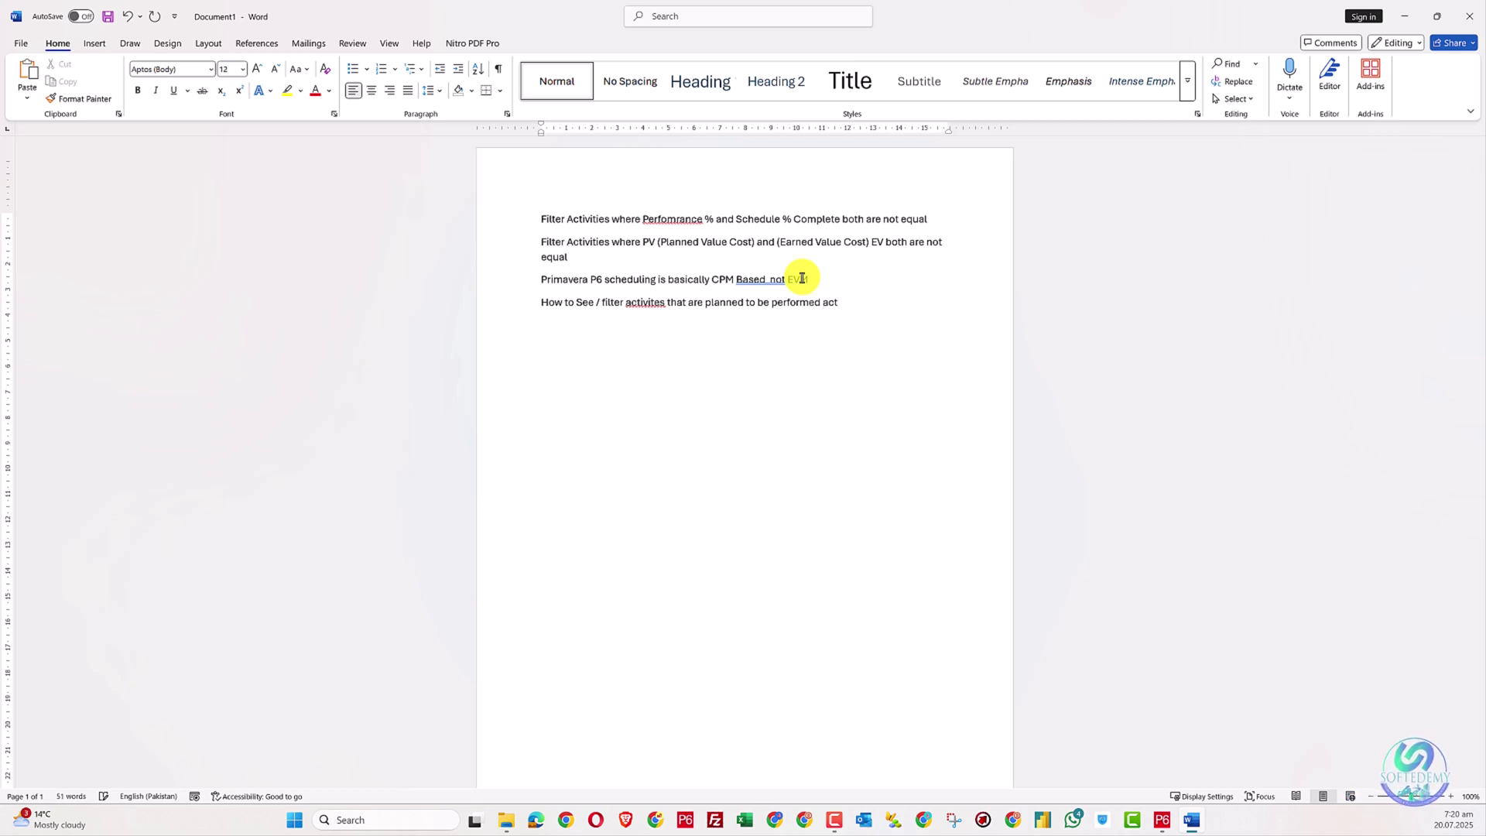
type("ual")
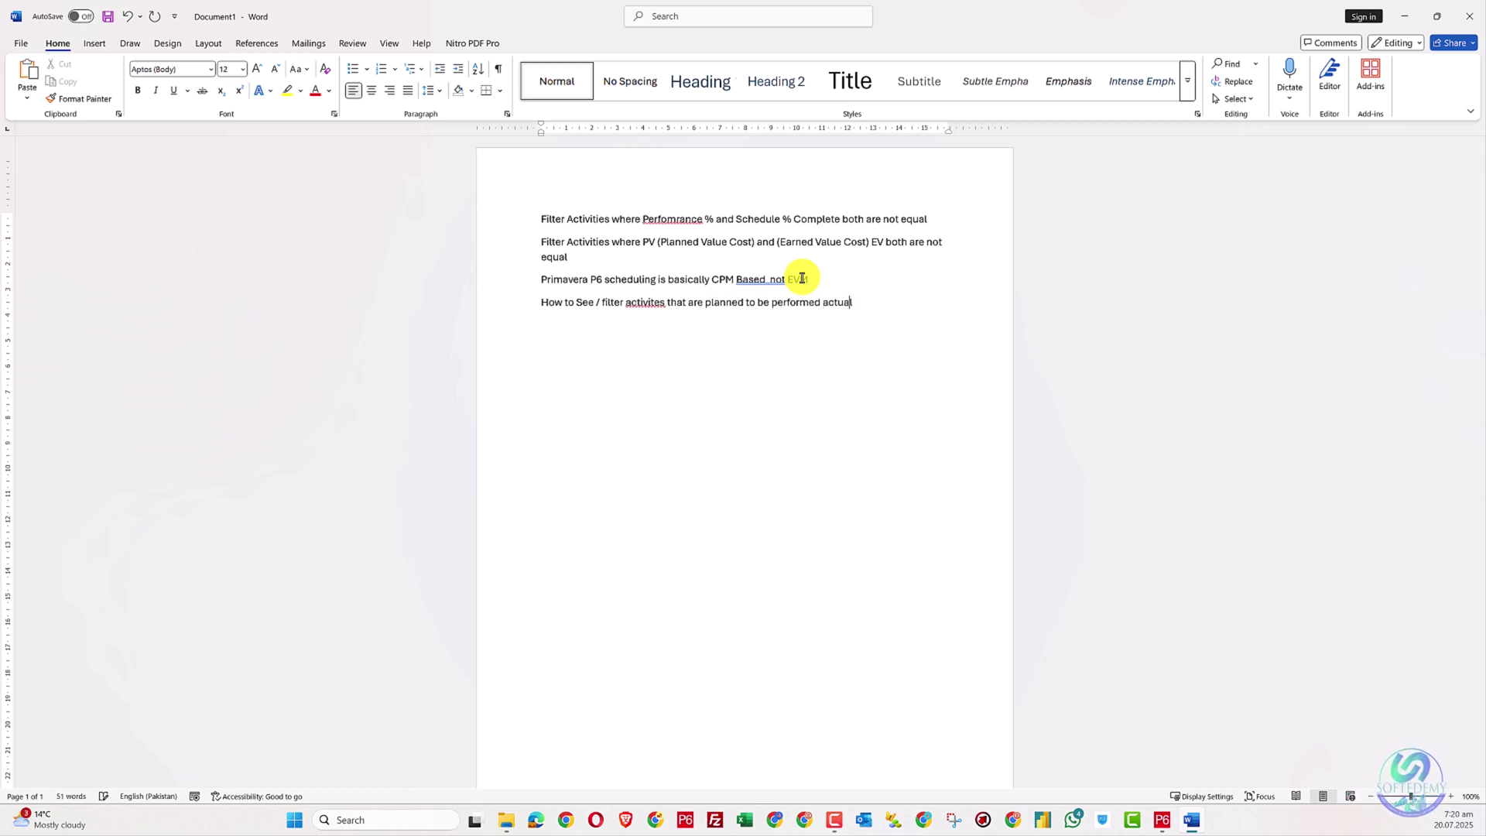
type("ly not")
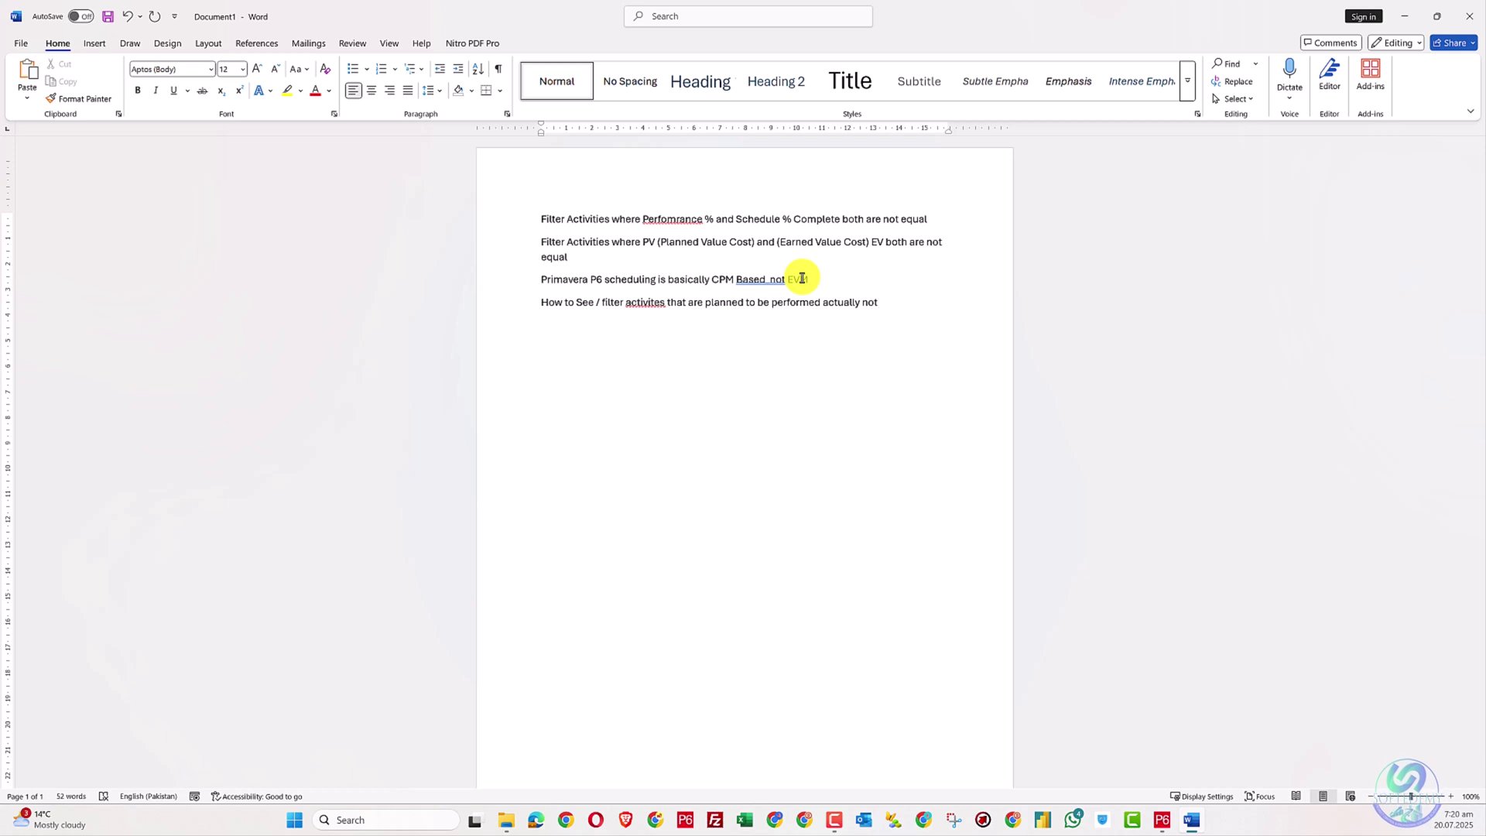
type(" done as ")
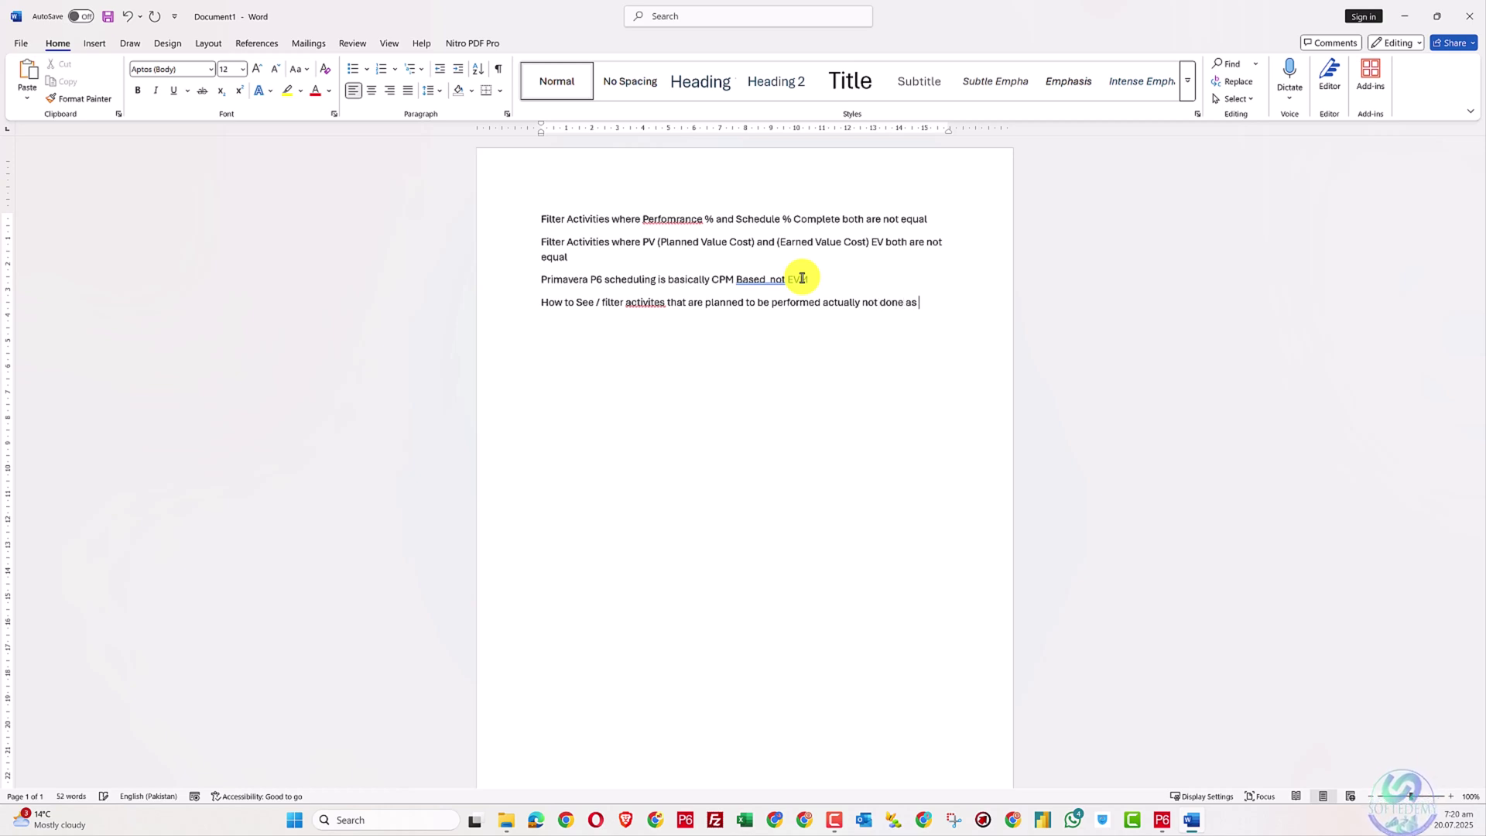
type("schedule")
key("Return")
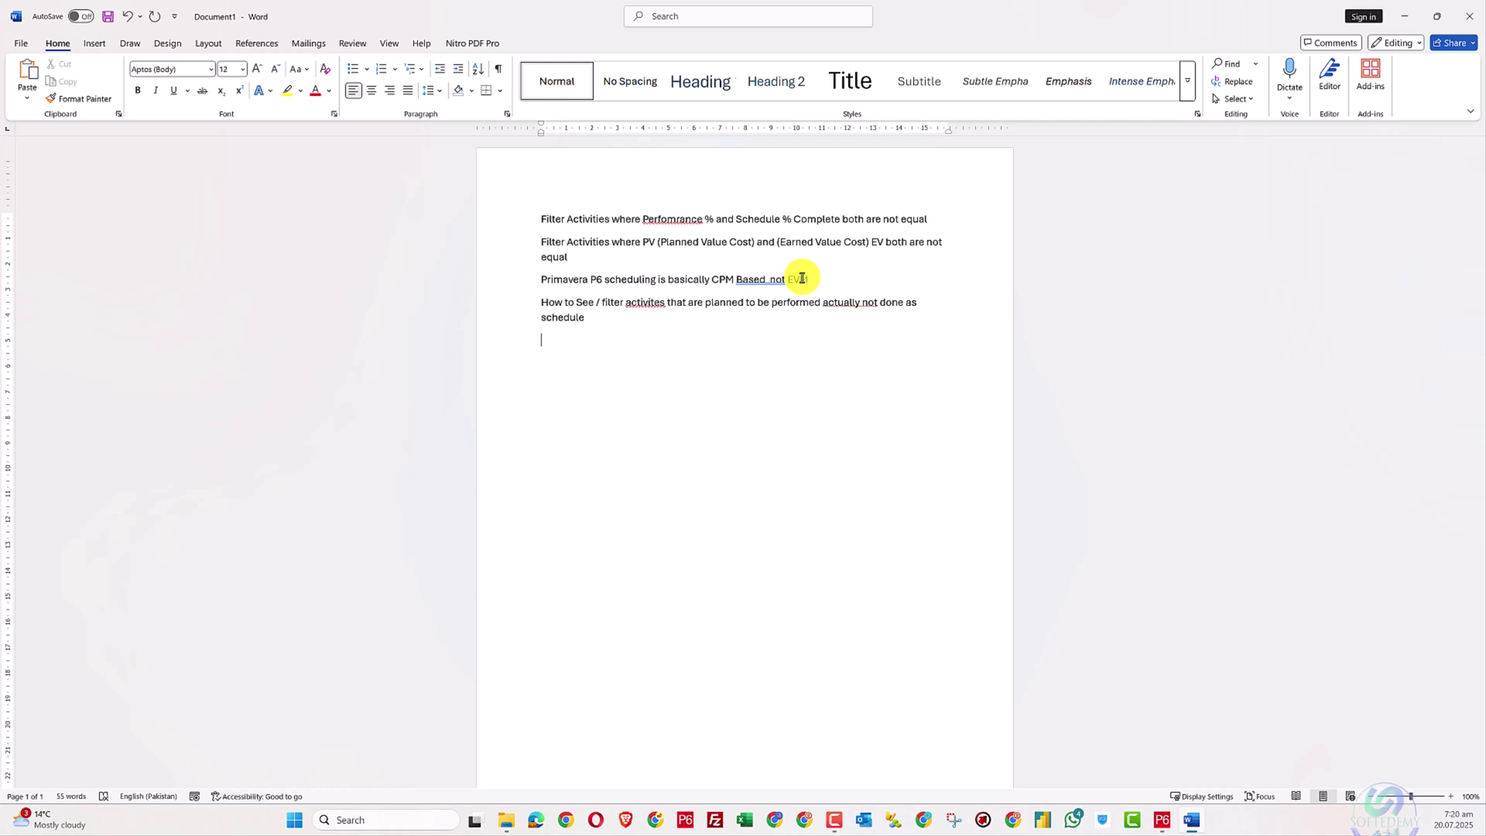
- Add a fifth line reading "How to filter activites performed till date ahead the schedule"
type("Hoe")
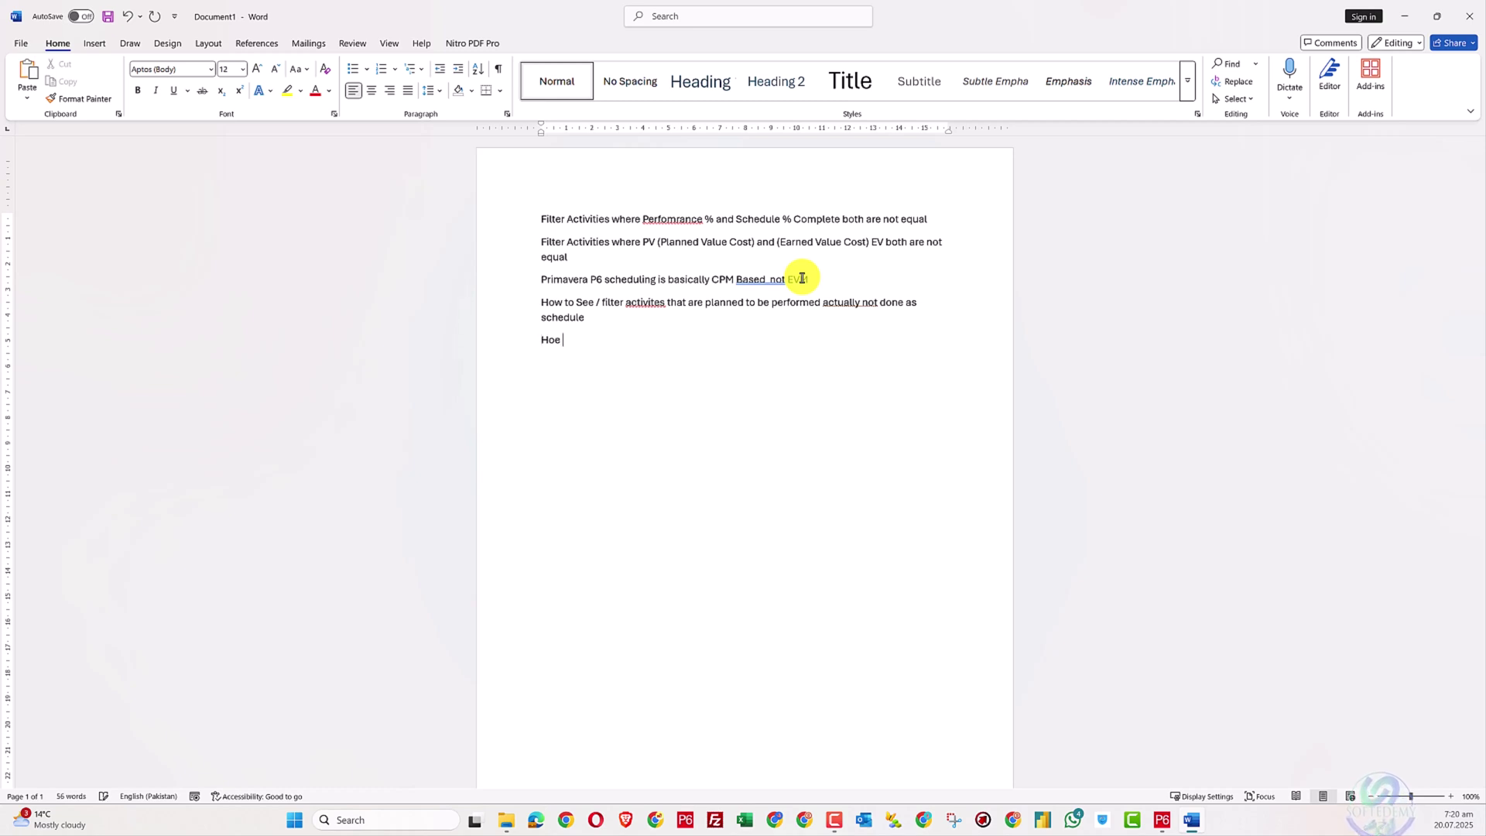
key("BackSpace")
key("BackSpace")
type("w to filter")
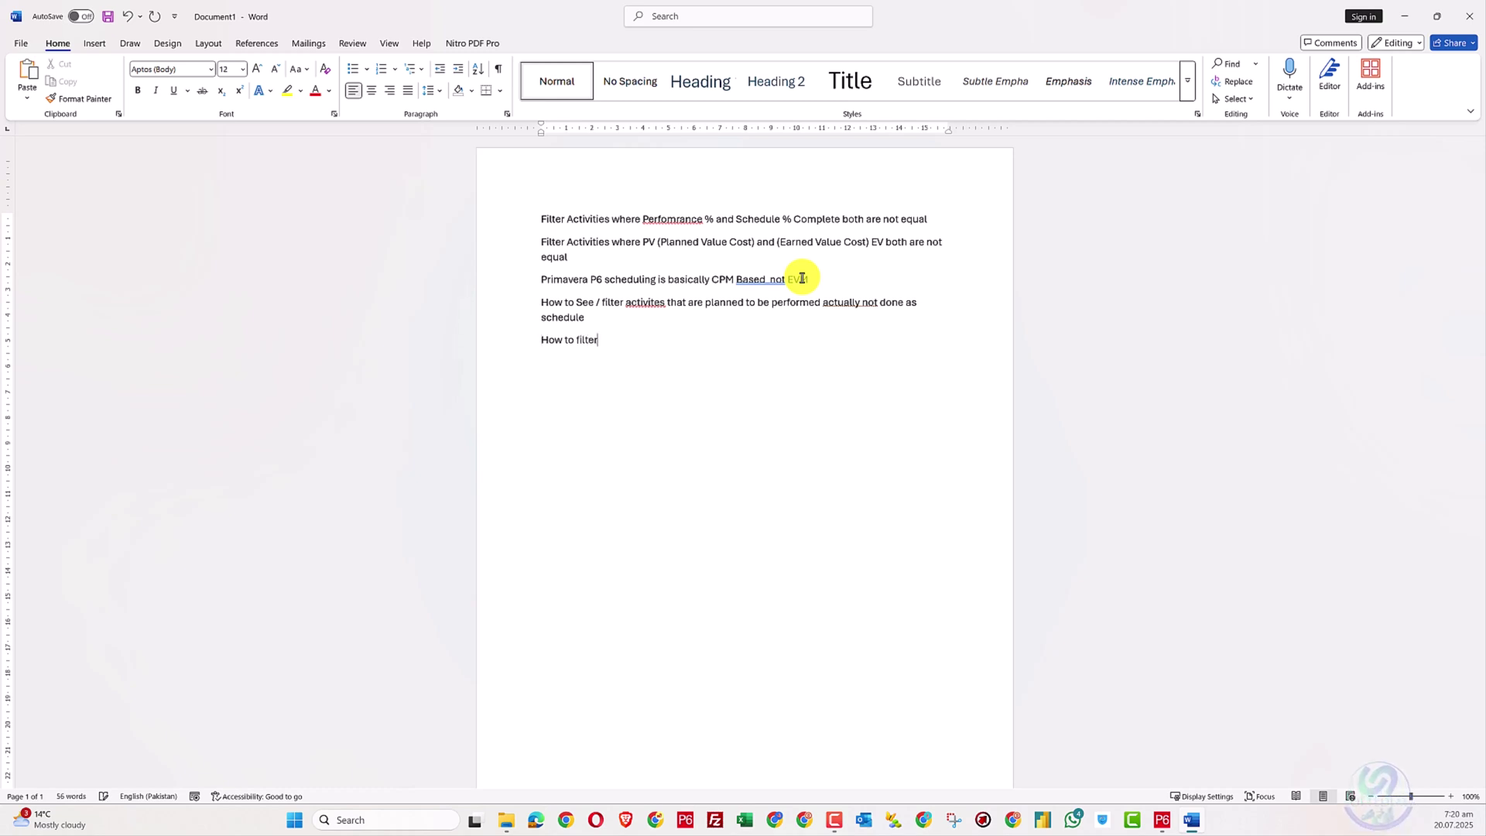
type(" activites p")
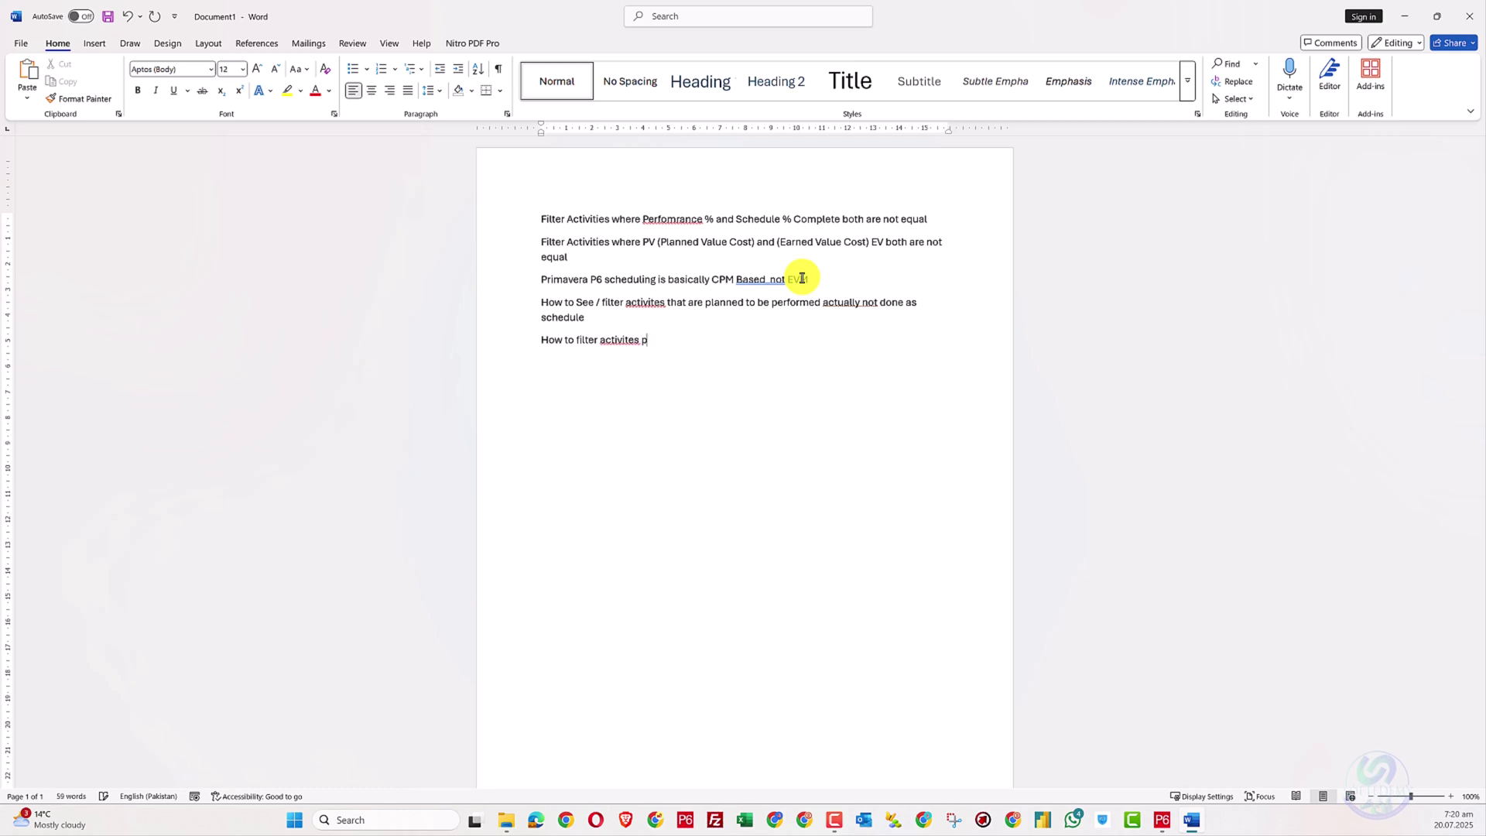
type("erformar")
key("BackSpace")
key("BackSpace")
type("e")
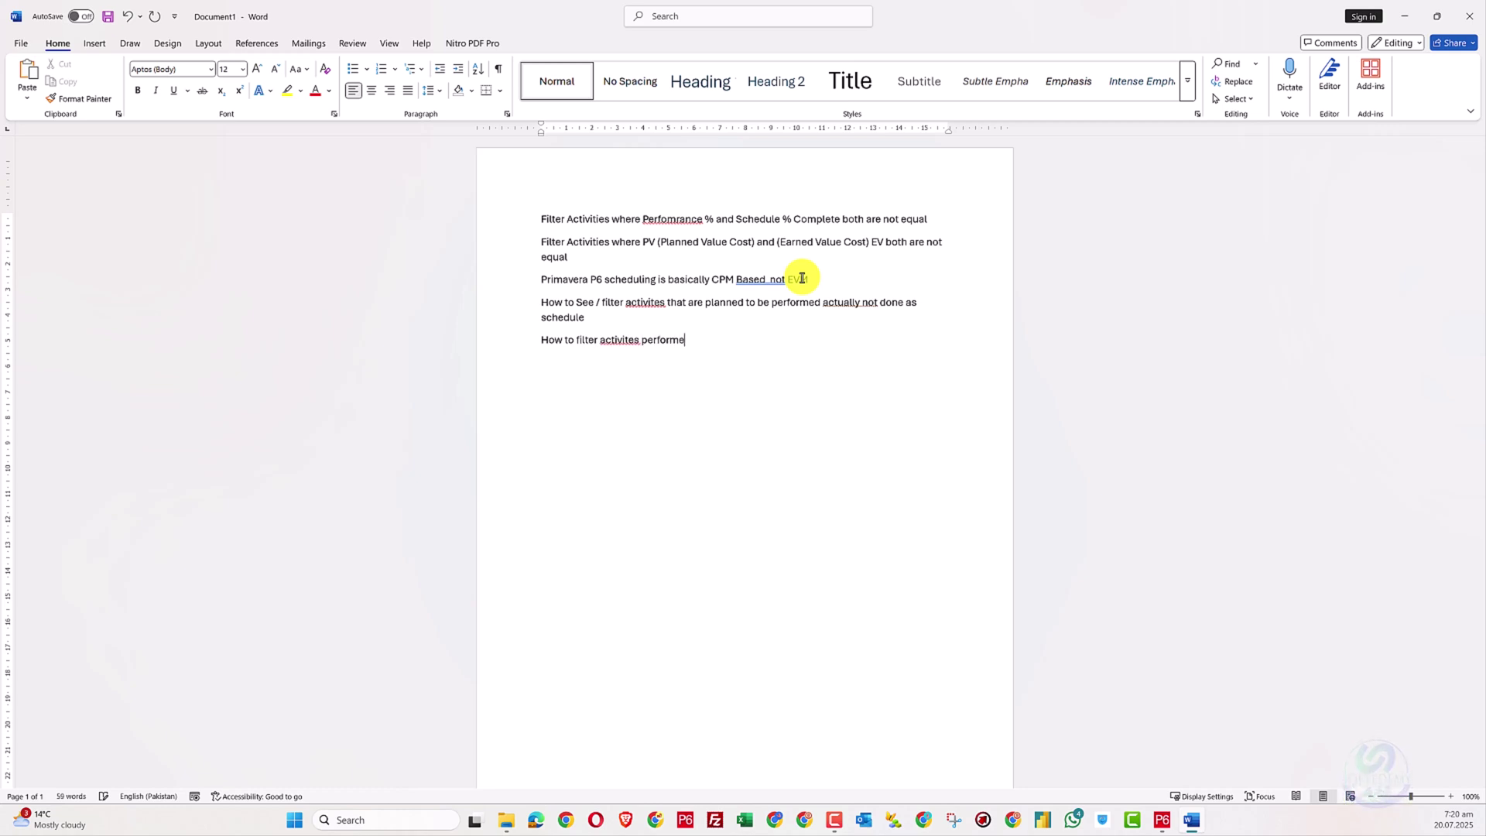
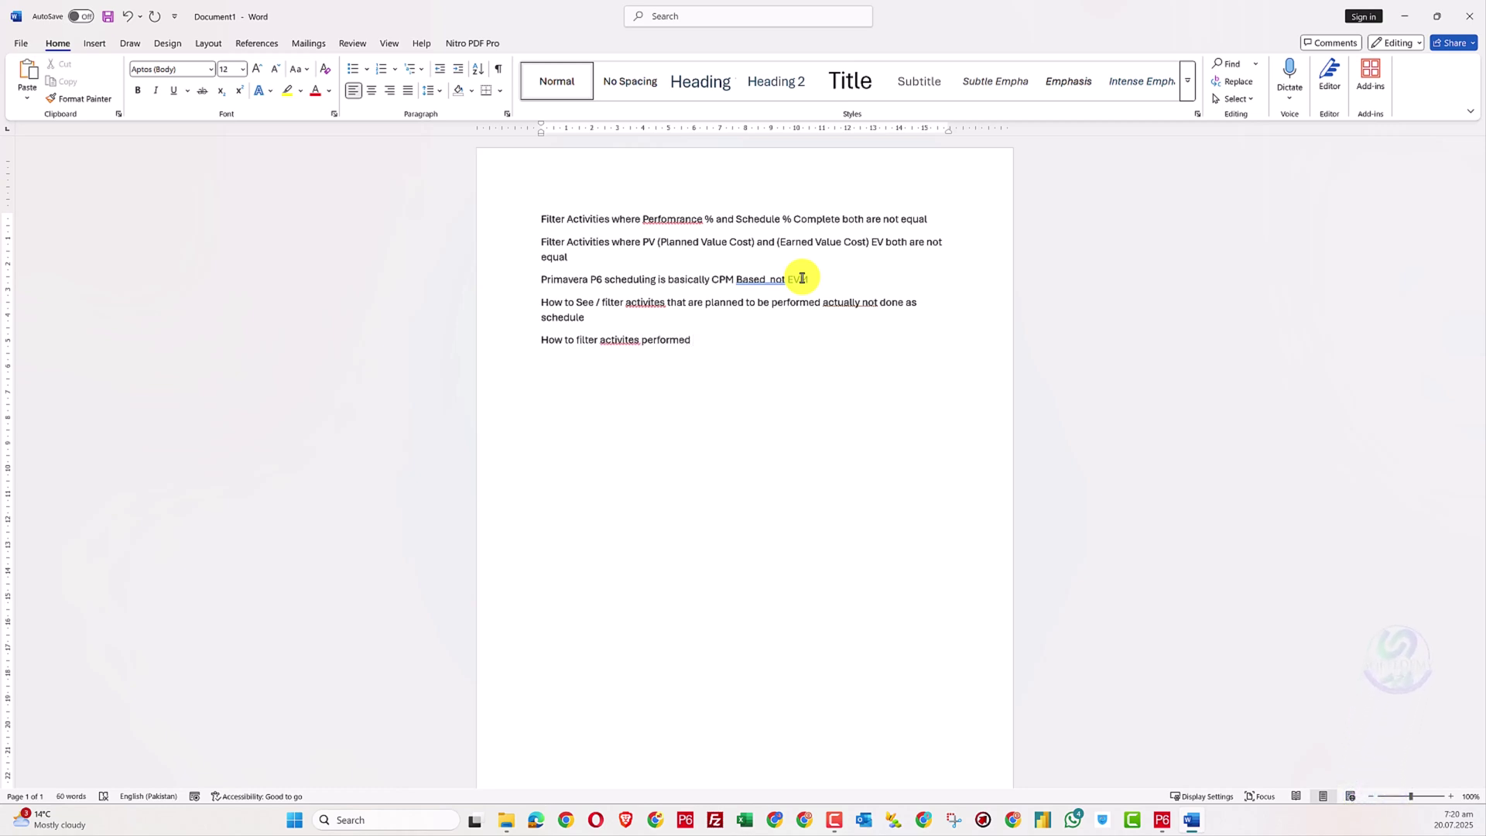
key("BackSpace")
type("till")
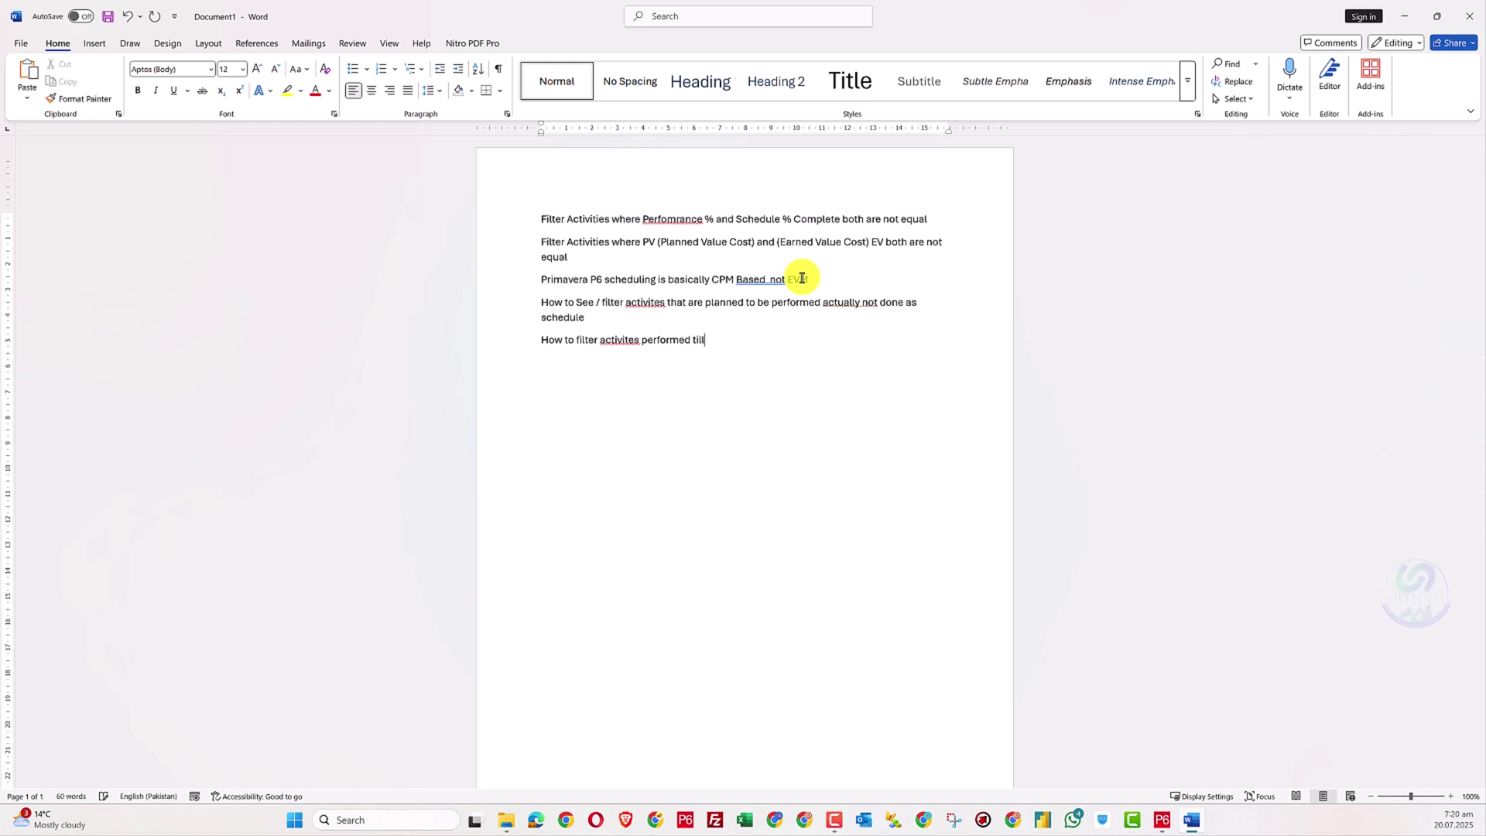
type(" date efd")
key("BackSpace")
key("BackSpace")
key("BackSpace")
key("BackSpace")
key("BackSpace")
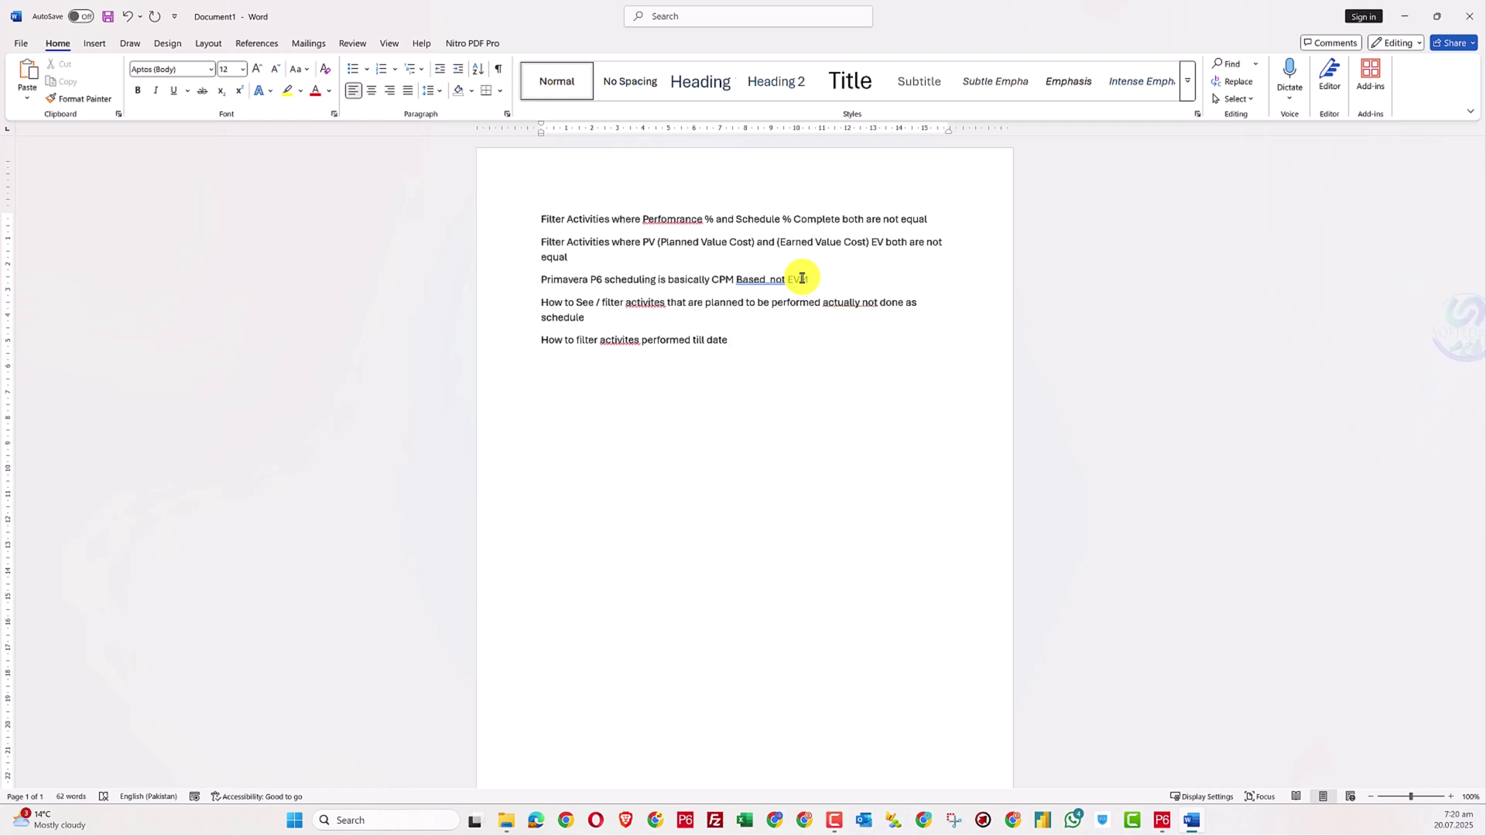
type("ahead the shcedule")
key("BackSpace")
key("BackSpace")
key("BackSpace")
key("BackSpace")
key("BackSpace")
key("BackSpace")
key("BackSpace")
type("chedule")
- Append "(behind schedule)" to the end of the fourth line
left_click(682, 314)
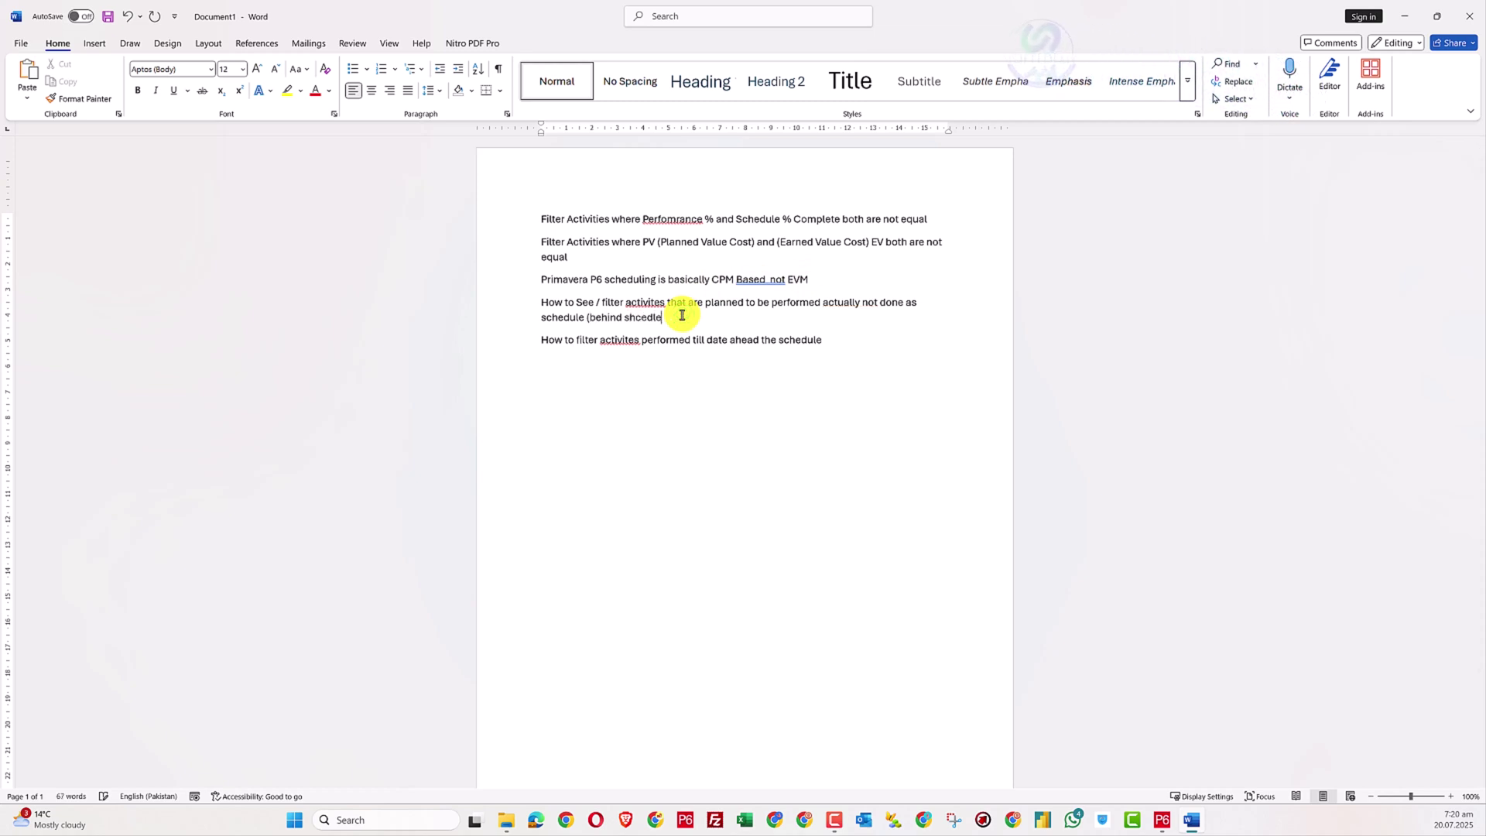
type("(behind sc")
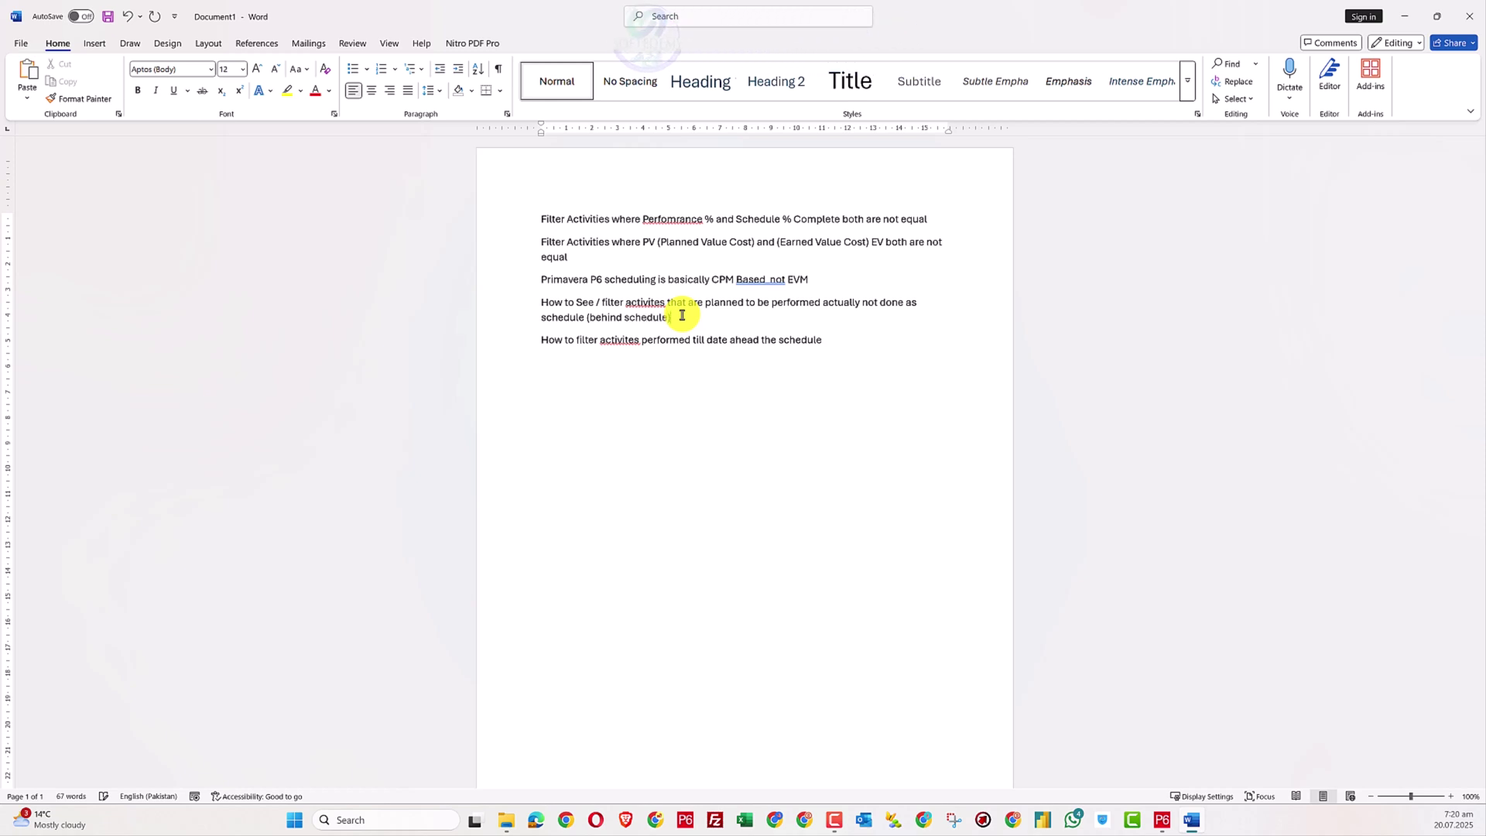
left_click(840, 377)
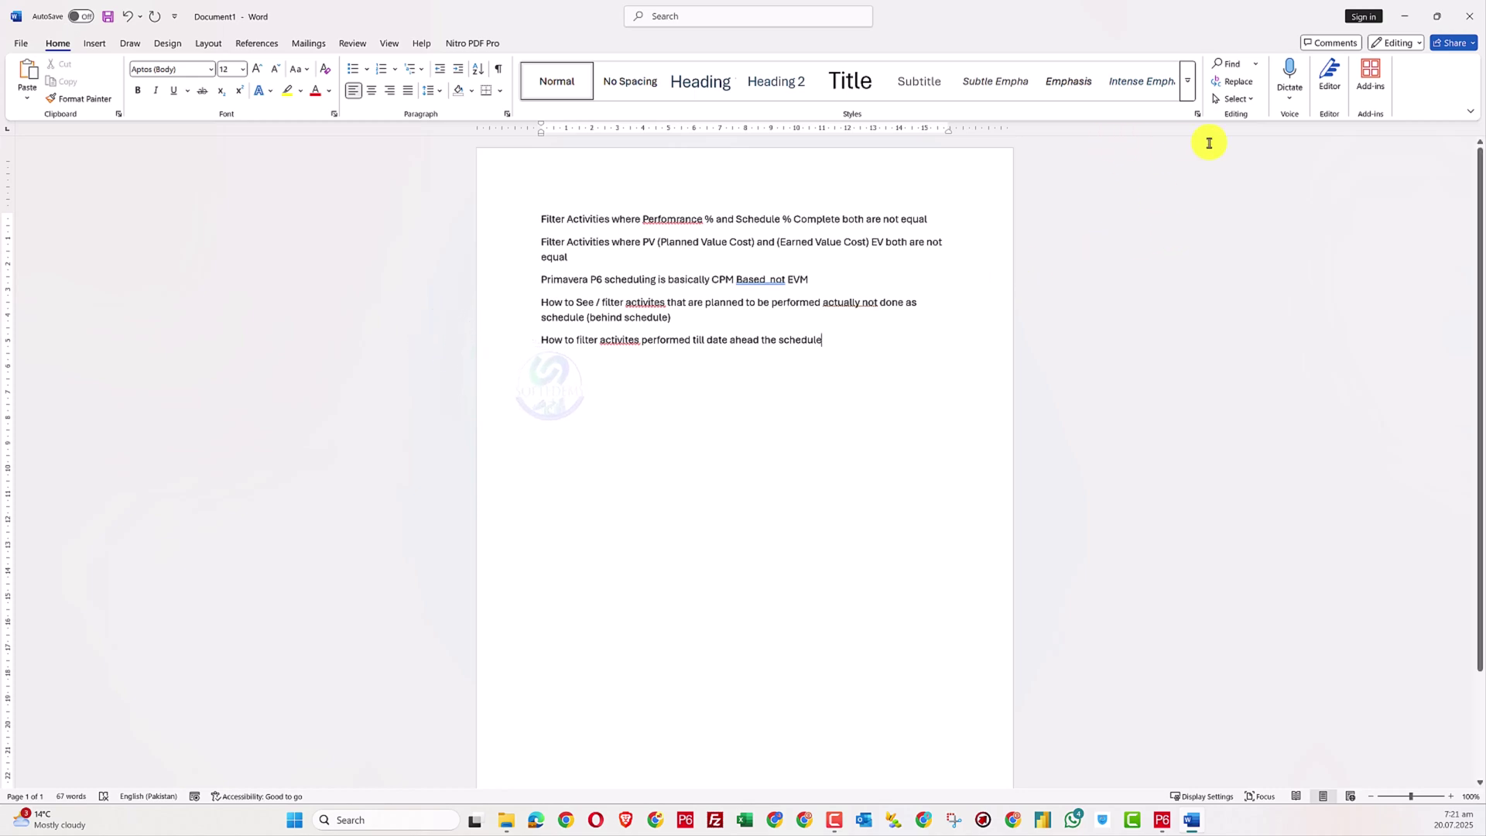
- Switch to Primavera P6 and open the project "Softedemy Videos Demo Schedule" (SVD)
left_click(1403, 16)
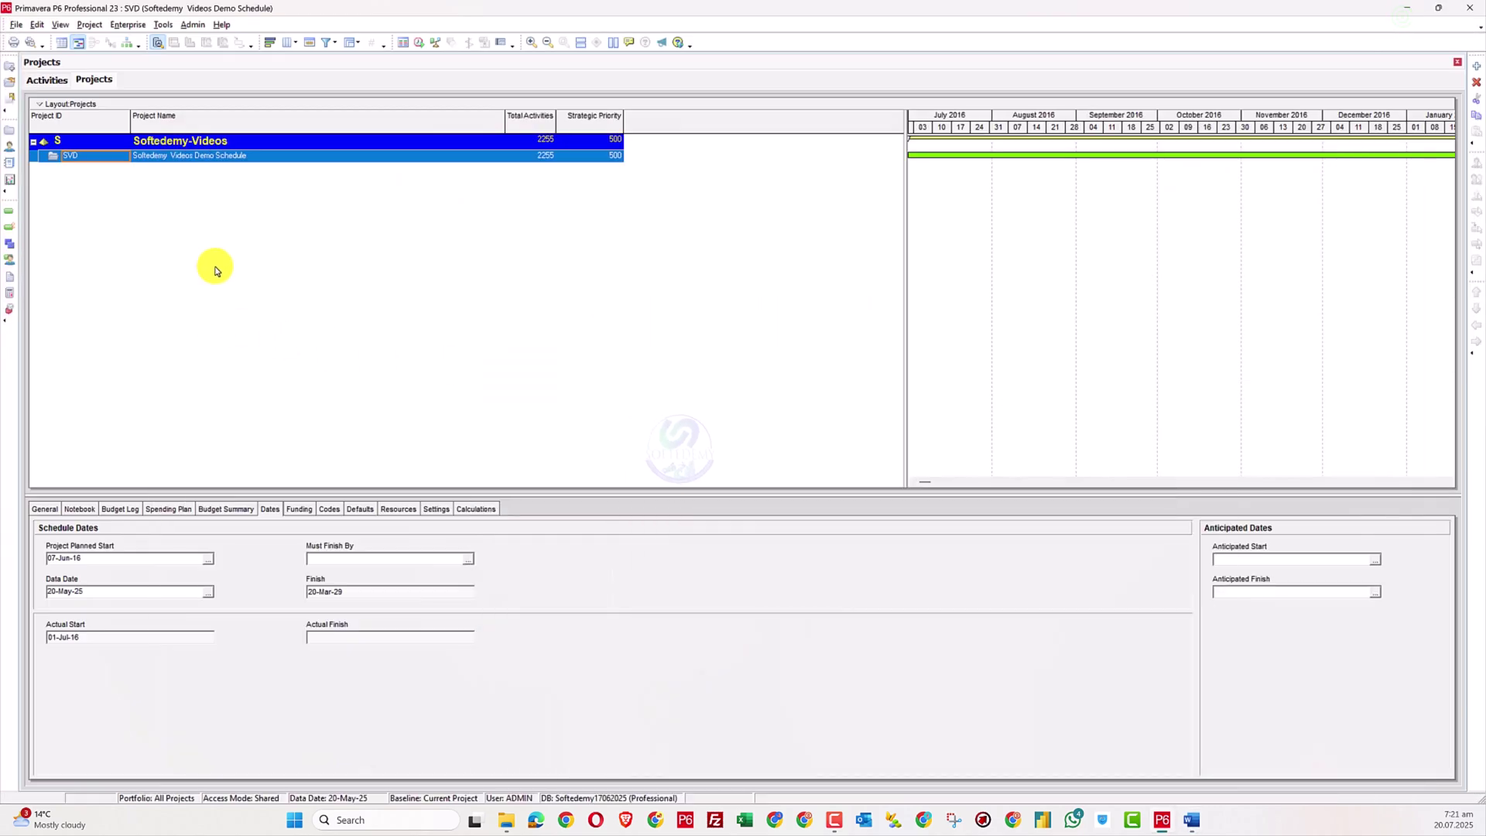
left_click(307, 155)
right_click(309, 155)
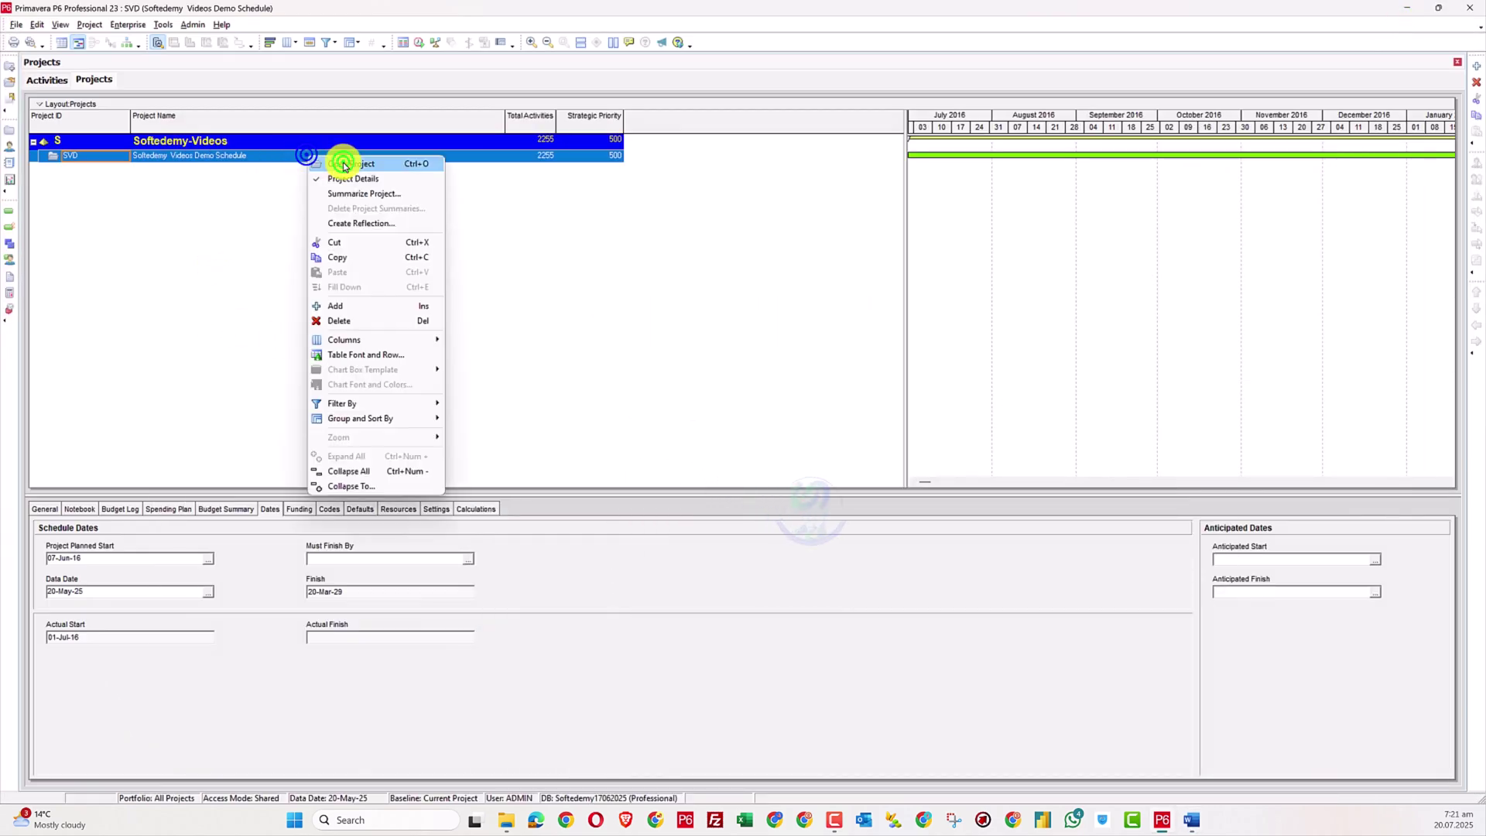
left_click(341, 159)
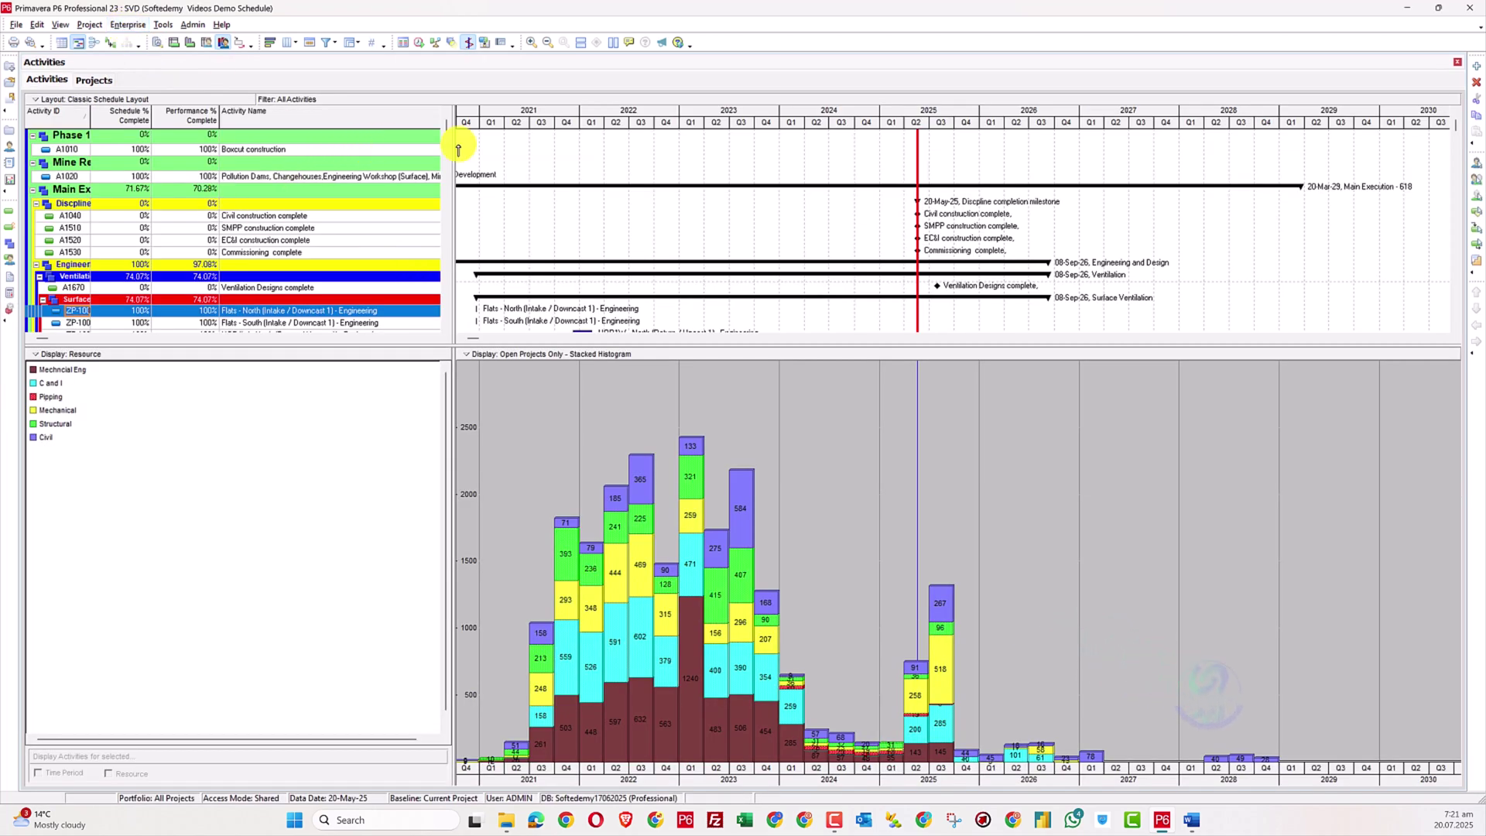
- Replace the resource histogram with the activity details and enlarge the activity table downwards and across to the Delay Comments column
left_click_drag(455, 155, 675, 154)
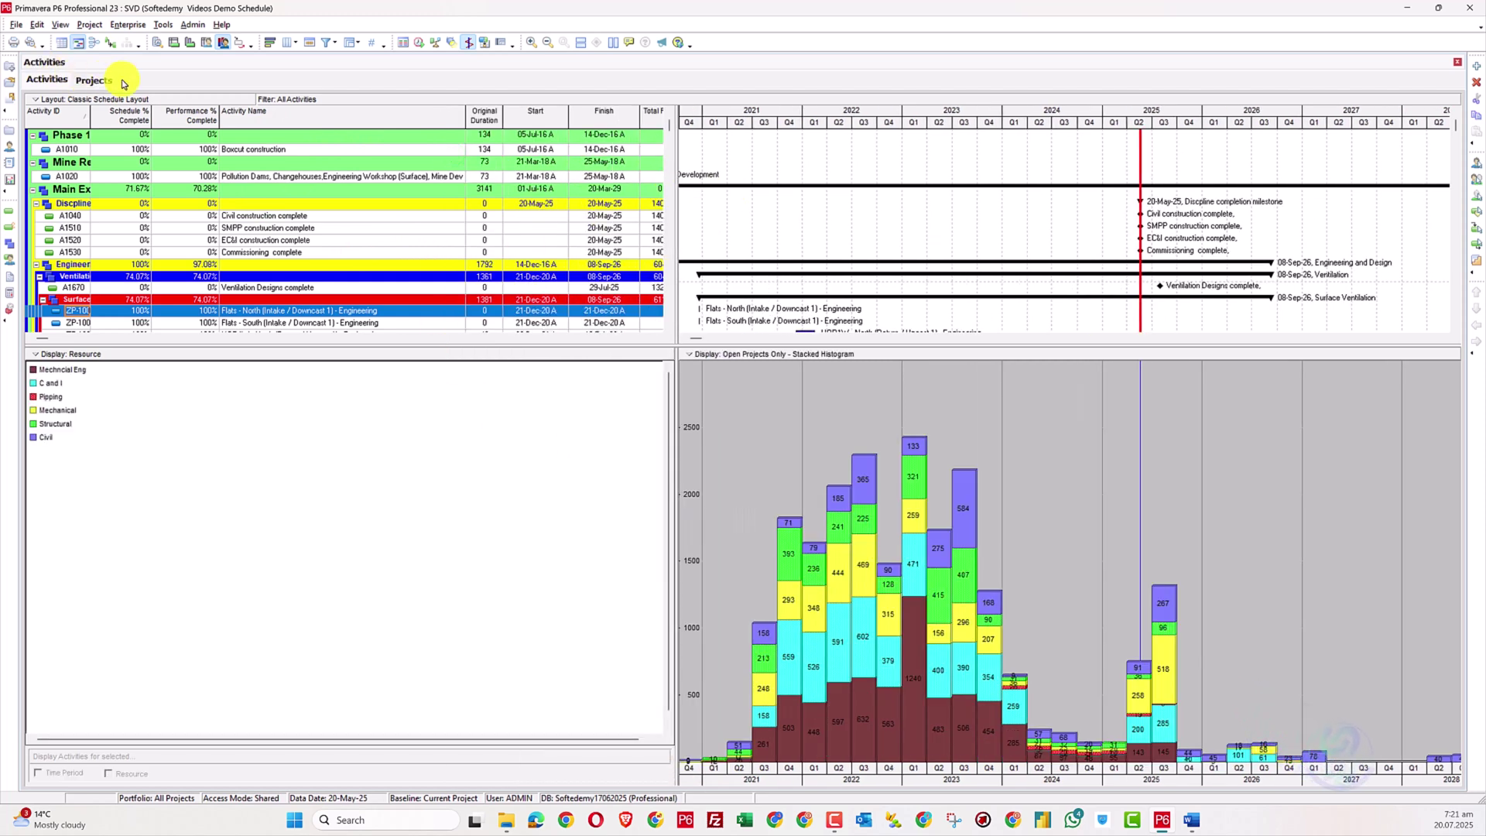
left_click(160, 45)
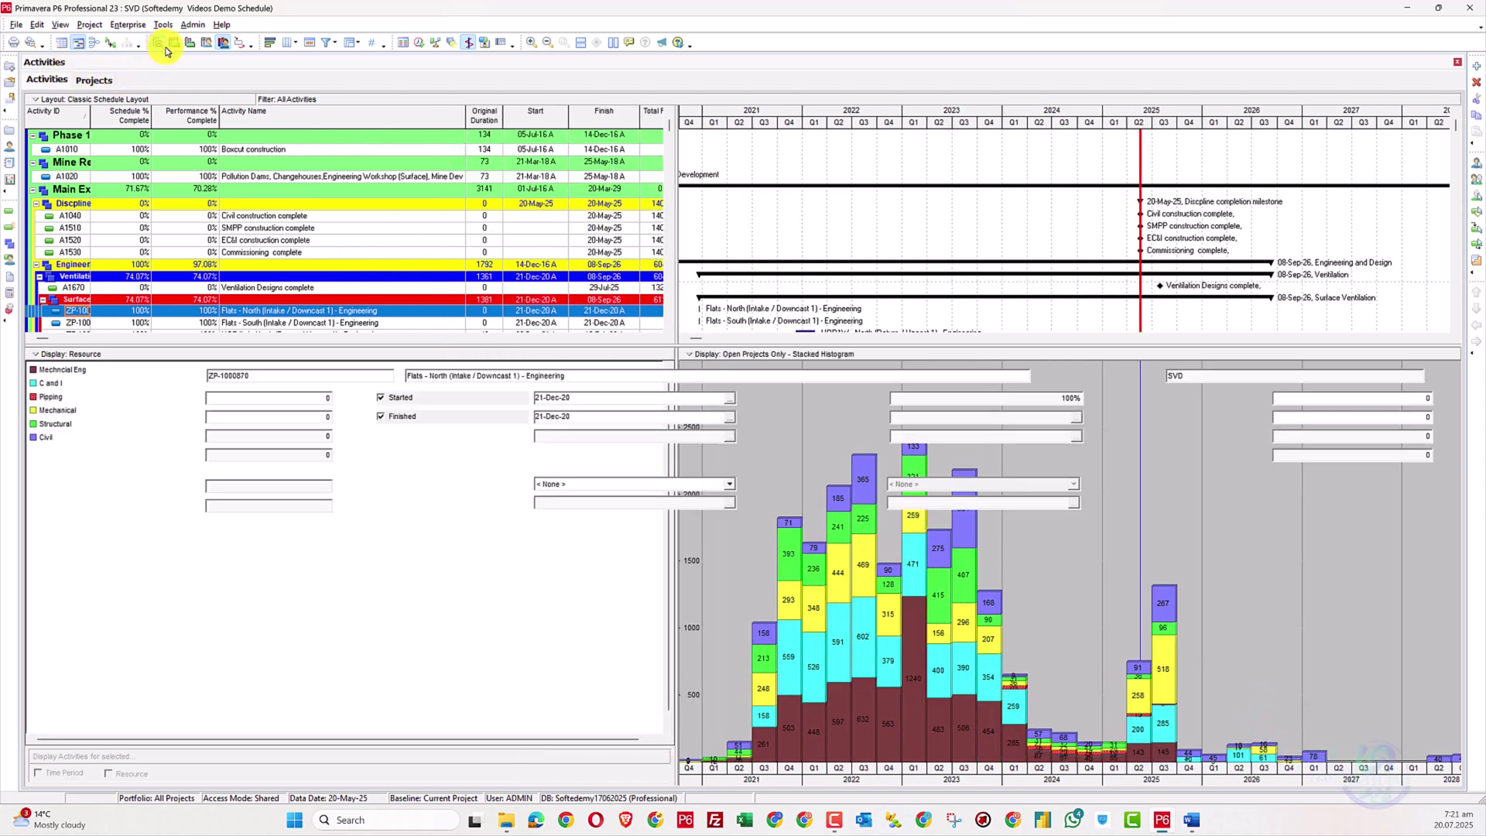
scroll(377, 271, "down", 10)
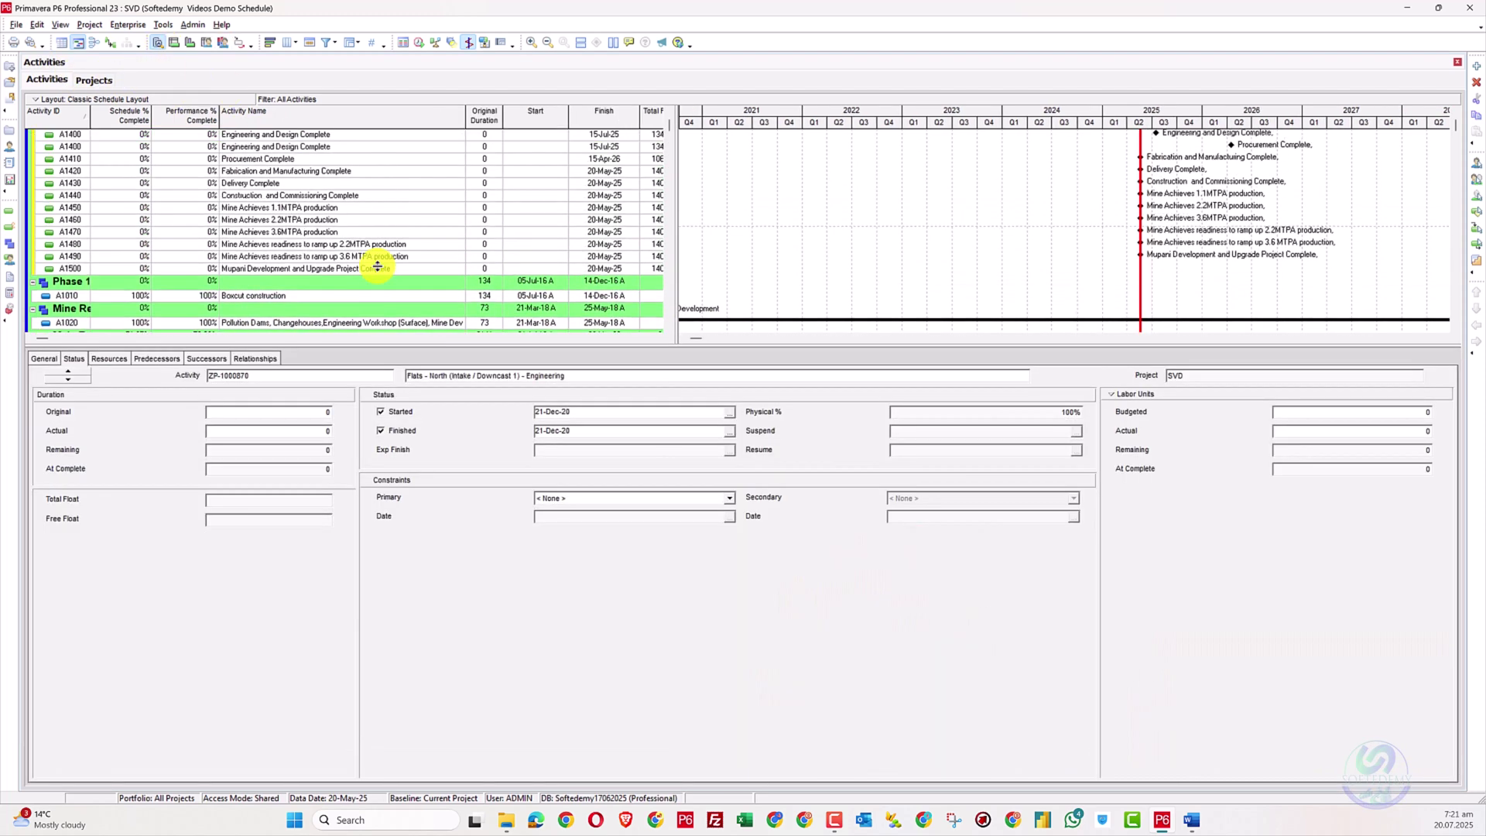
left_click_drag(436, 344, 511, 694)
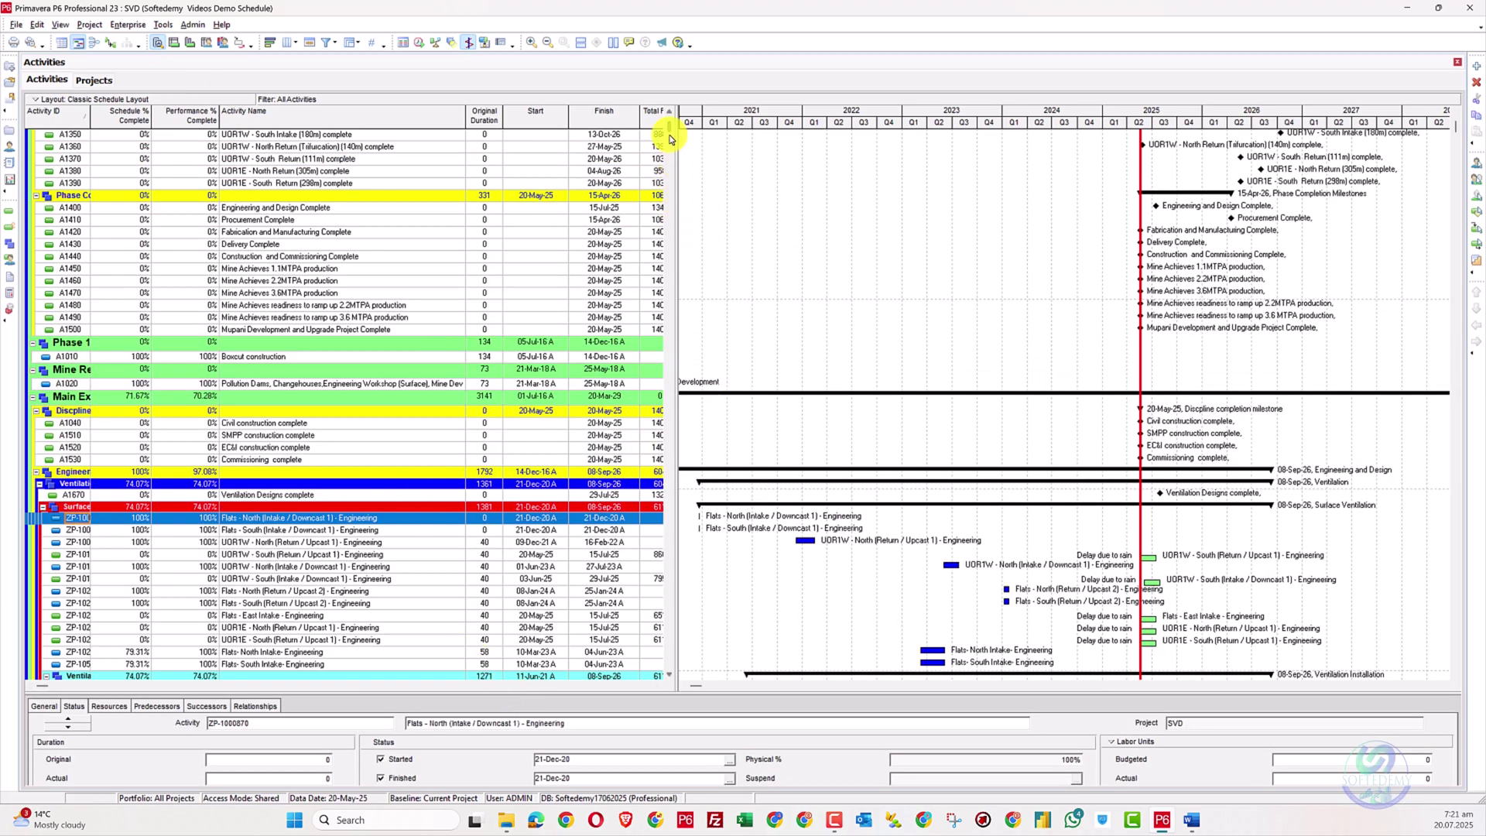
left_click_drag(670, 139, 814, 137)
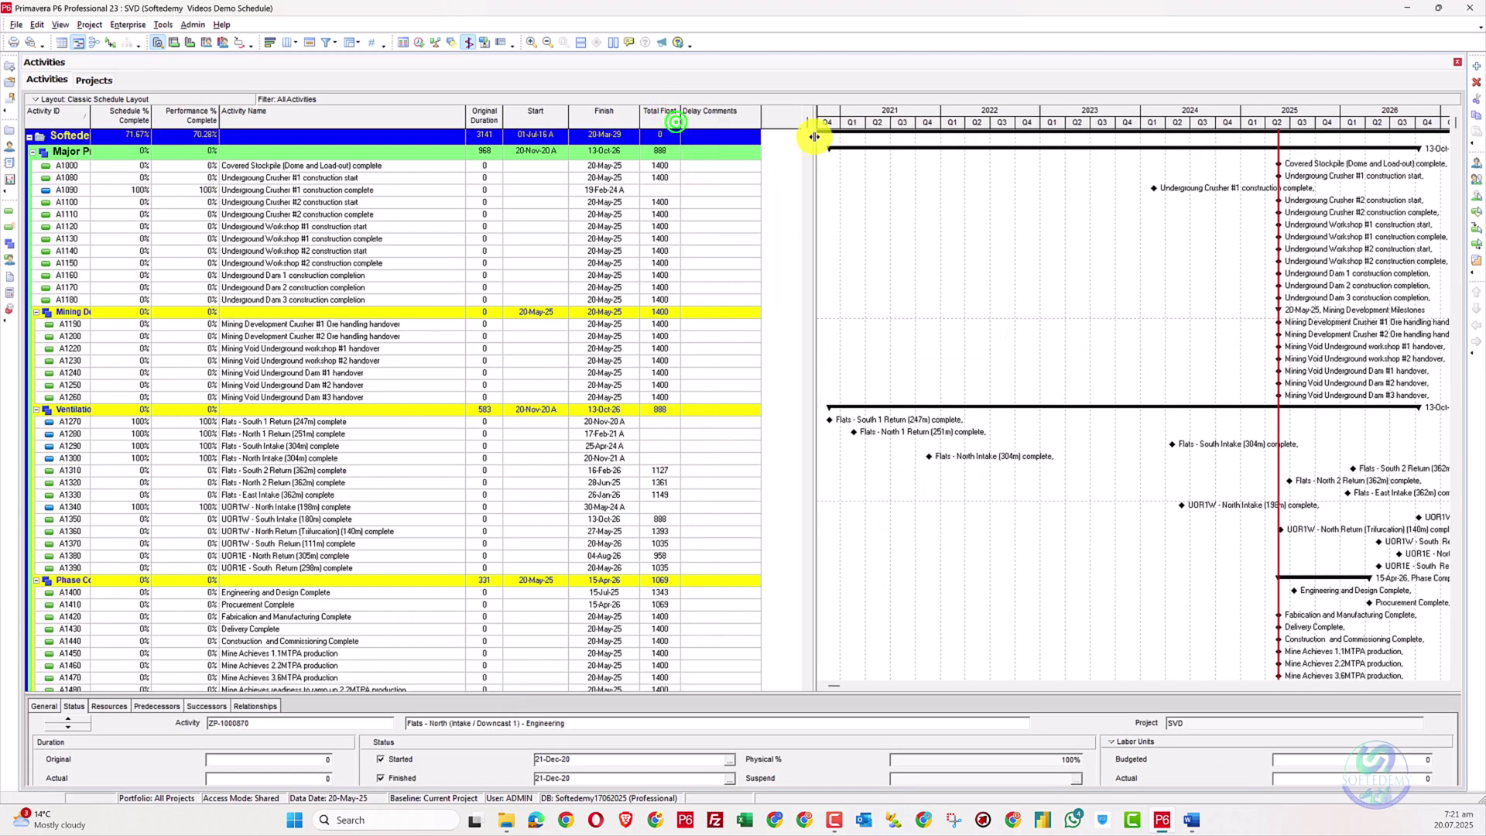
- Open the column settings of the activity table and remove Delay Comments from the selected columns
right_click(735, 133)
left_click(785, 335)
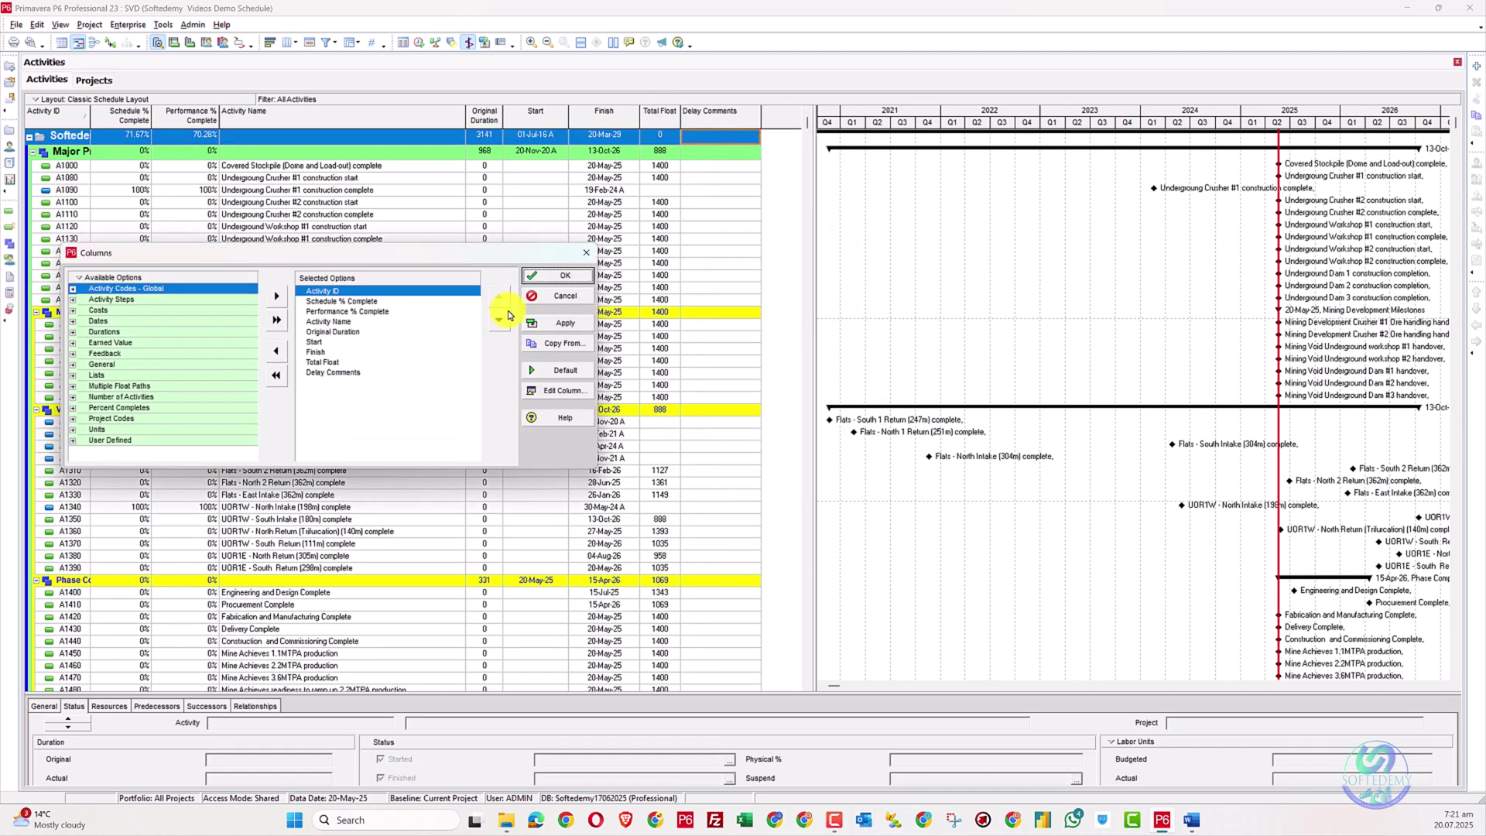
left_click(617, 425)
left_click(567, 404)
- Move the Schedule % Complete column to the end of the selected columns, after Total Float
left_click(625, 354)
left_click(775, 374)
left_click(775, 373)
left_click(775, 373)
left_click(775, 373)
left_click(774, 374)
left_click(775, 373)
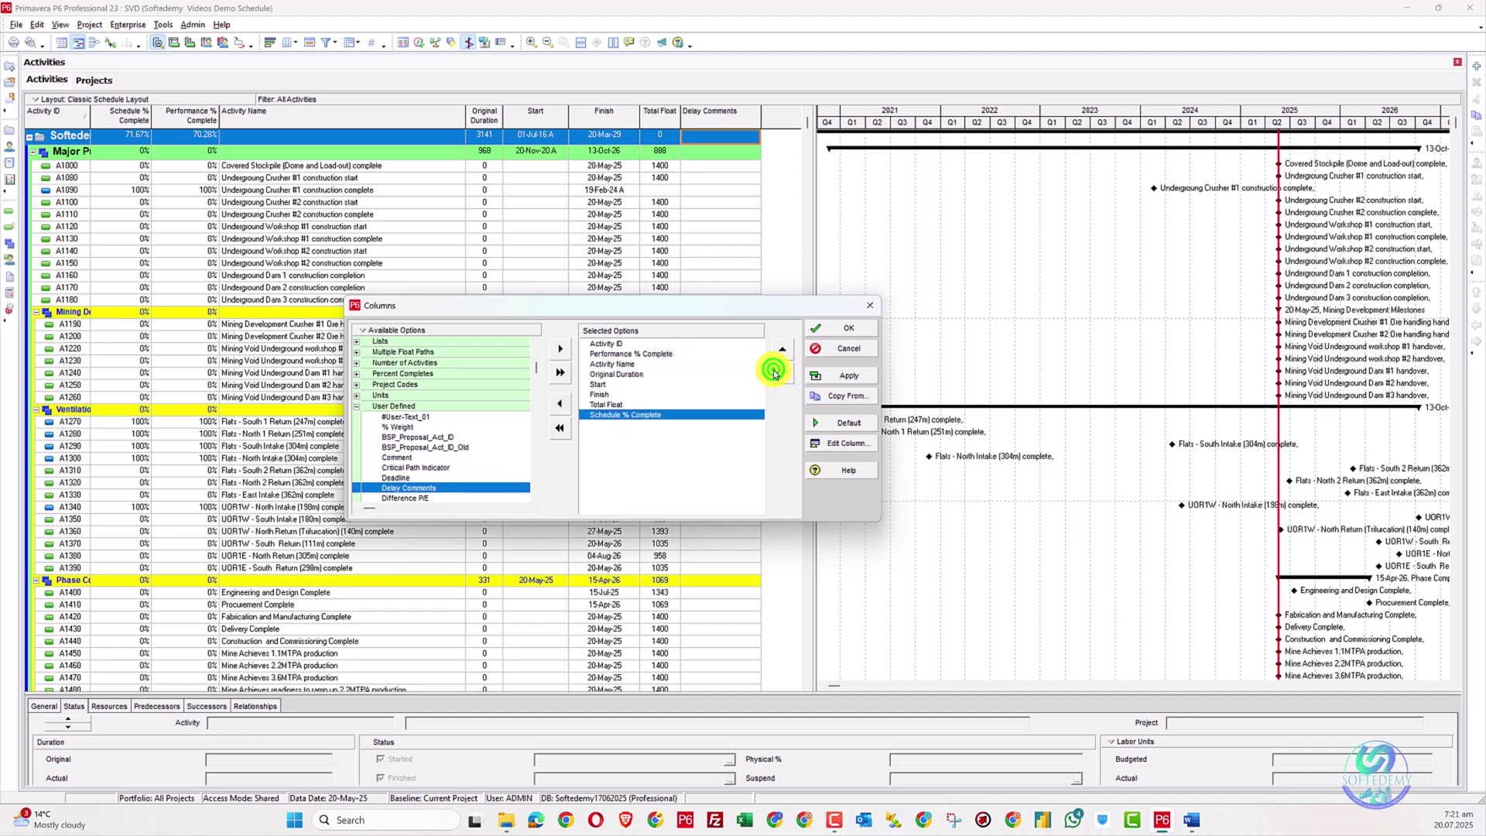
- Move Performance % Complete to the end, after Schedule % Complete, and apply the new column order
left_click(633, 353)
left_click(783, 374)
left_click(783, 374)
left_click(783, 374)
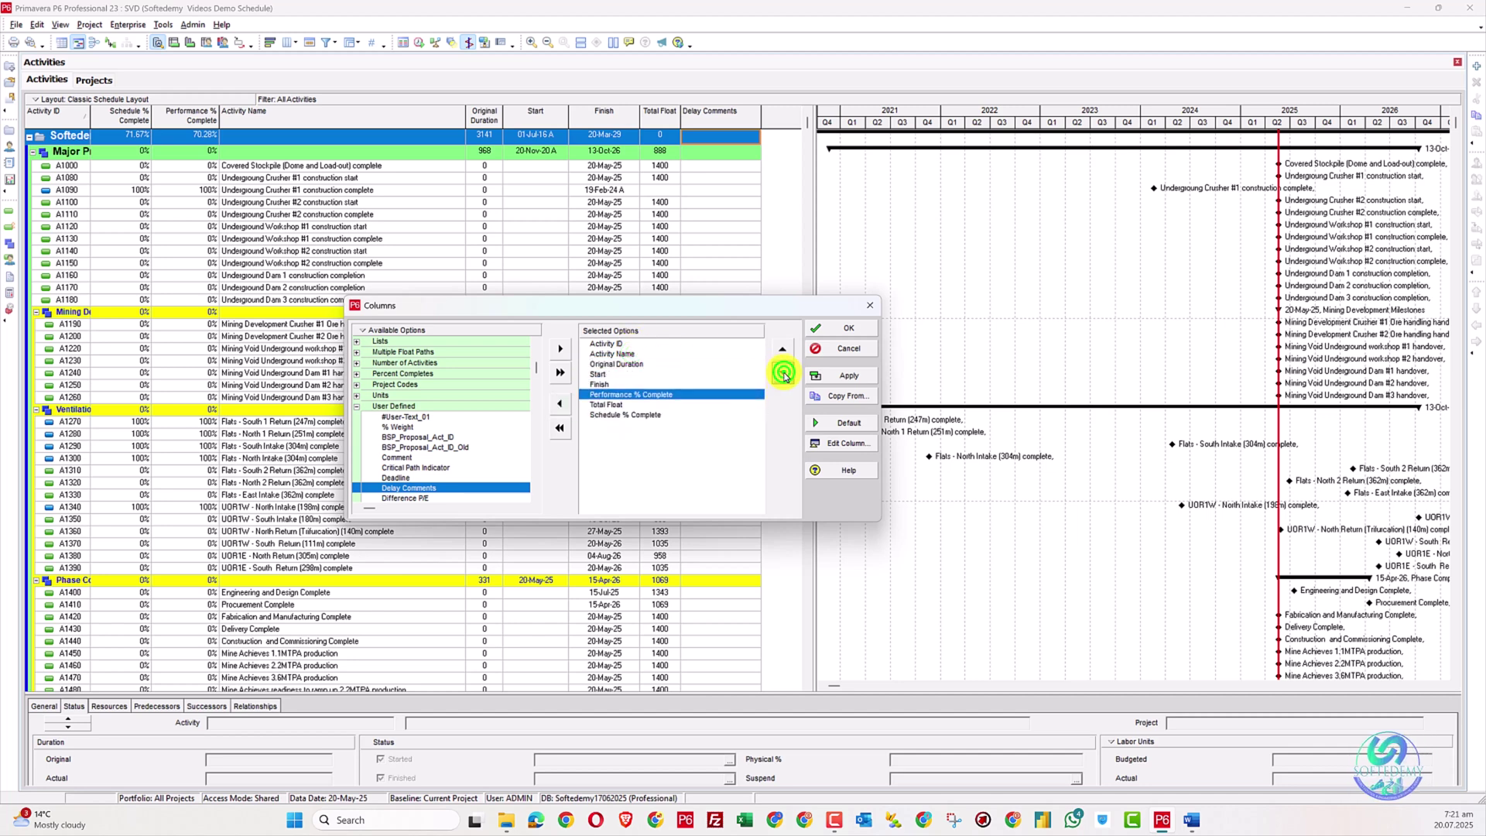
left_click(783, 374)
left_click(783, 374)
left_click(783, 374)
left_click(849, 328)
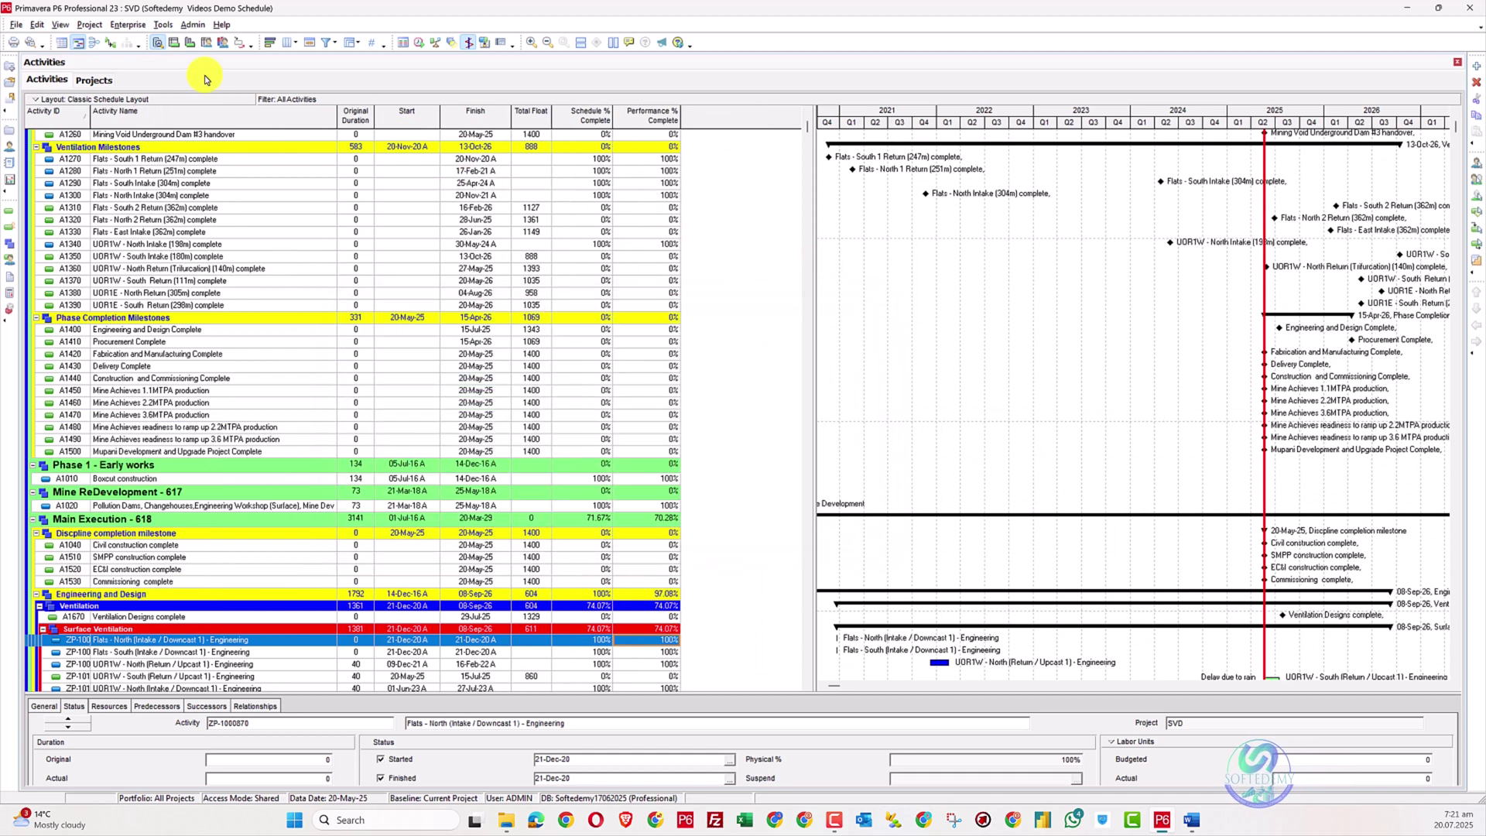
- Delete the activity user-defined fields "Difference P/E" and "Difference Schedule & Performance"
left_click(89, 24)
mouse_move(124, 28)
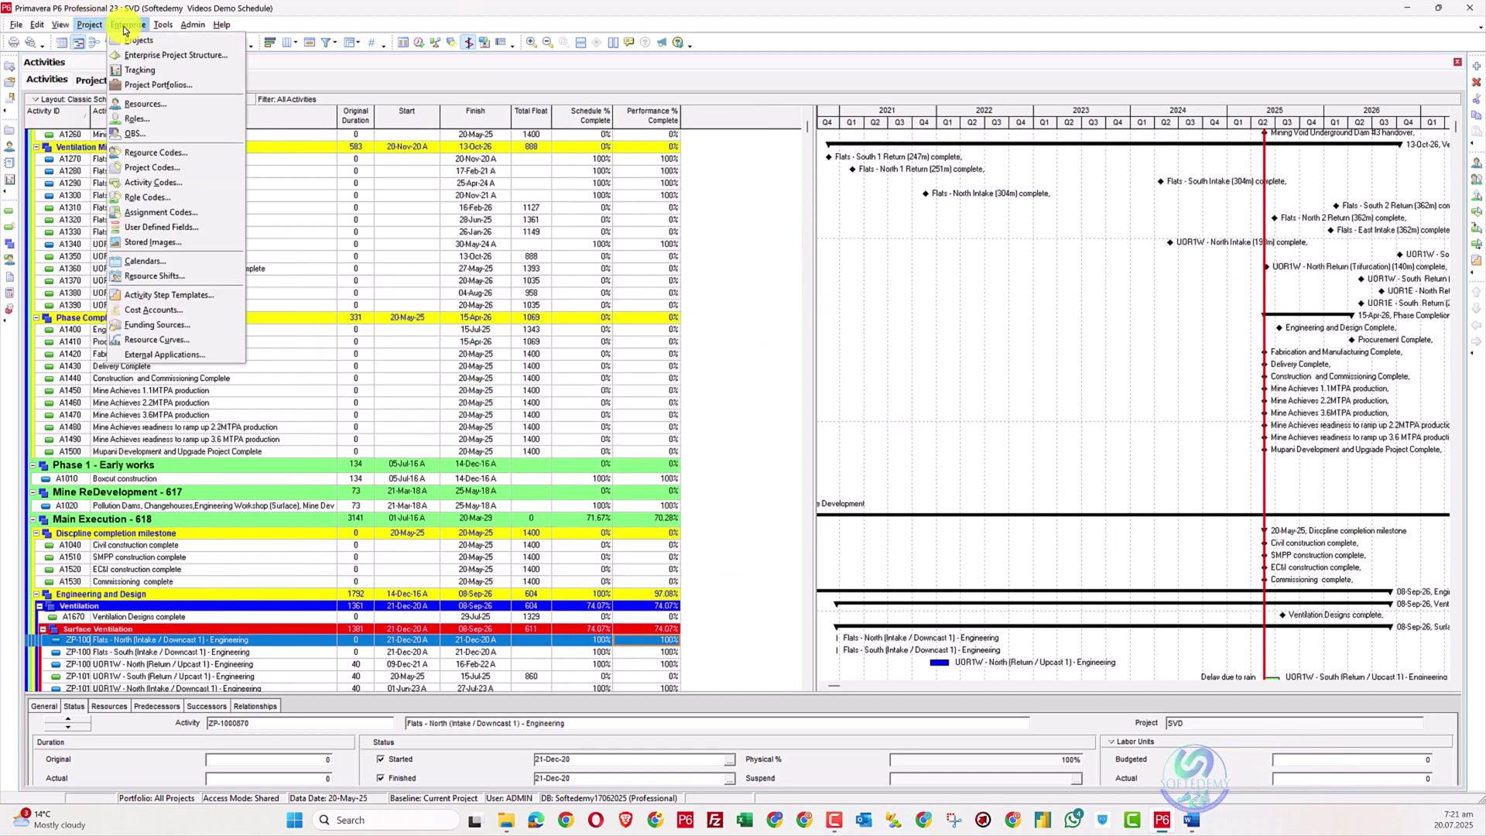
left_click(183, 228)
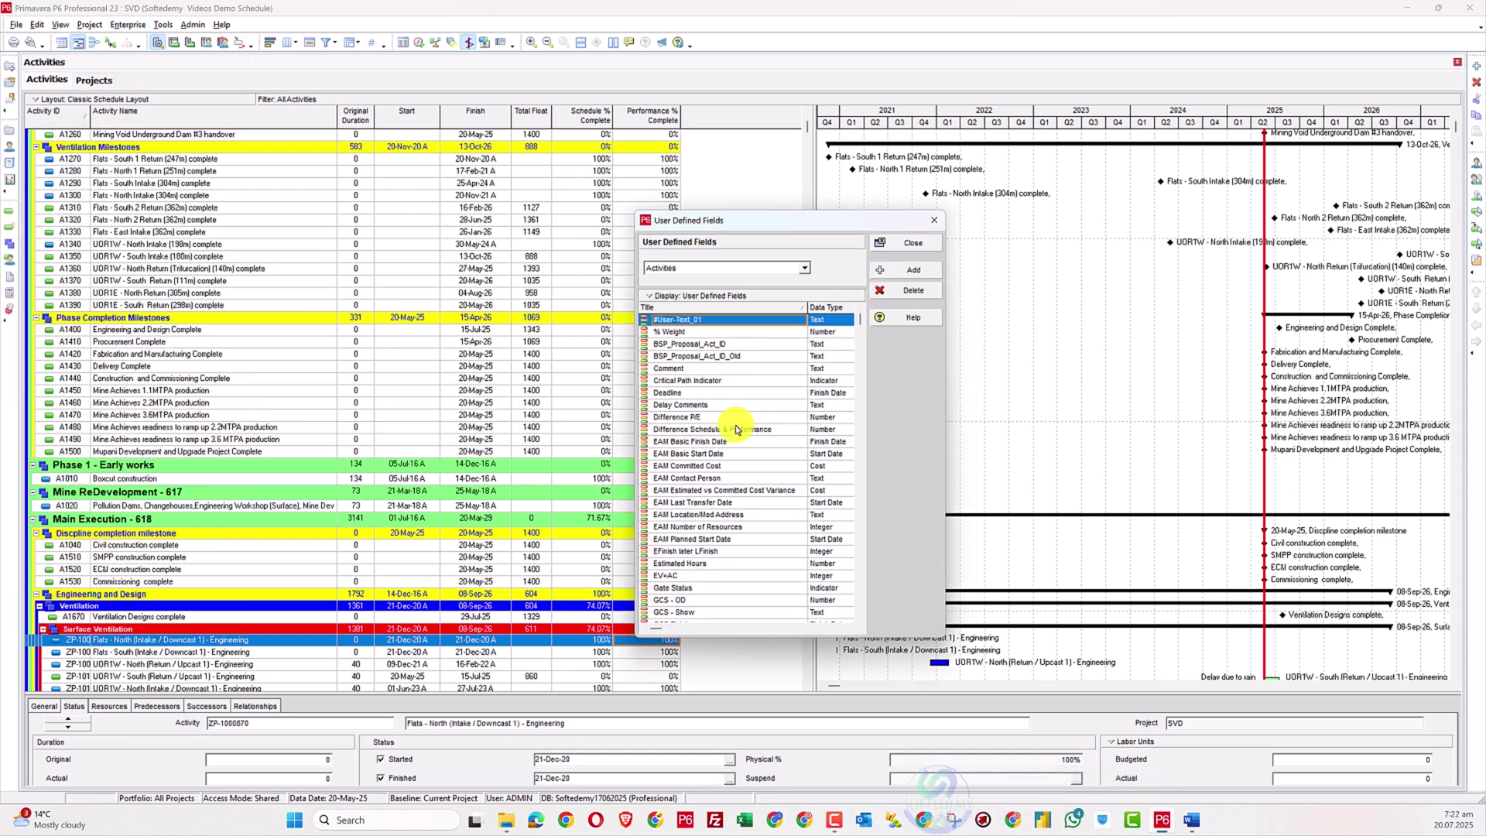
left_click(737, 429)
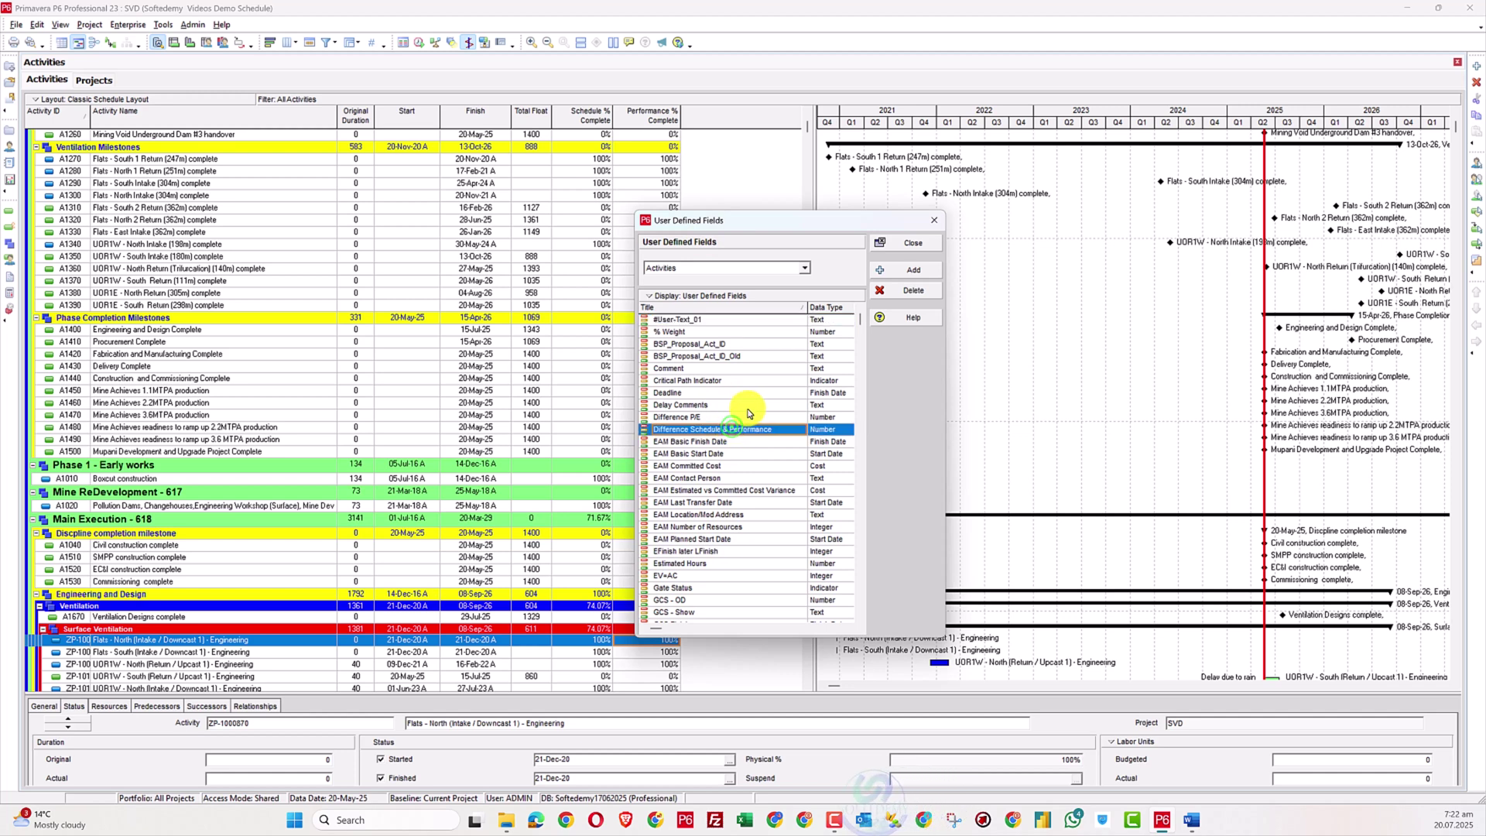
left_click(926, 289)
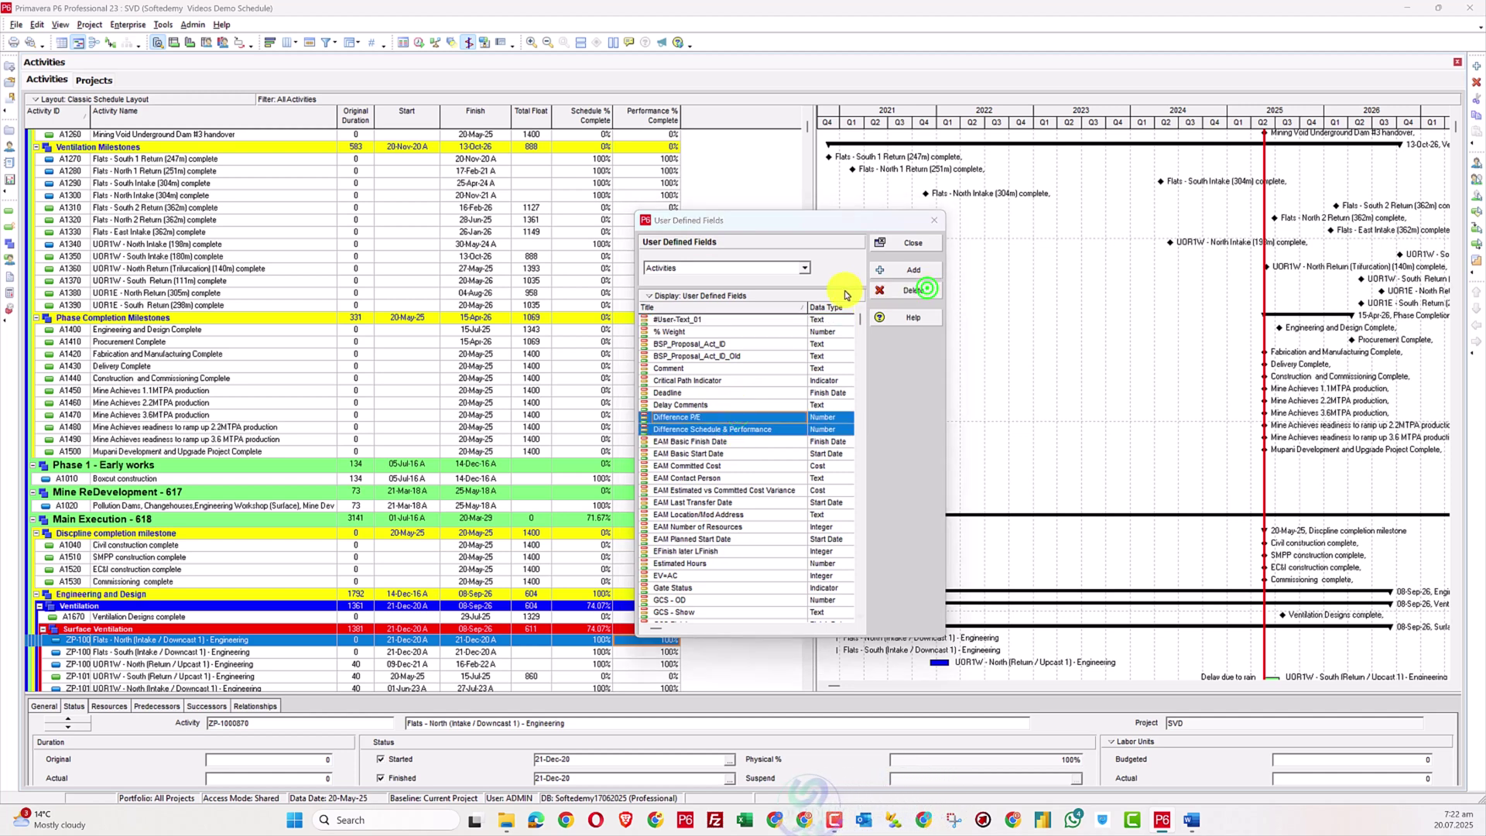
left_click(706, 429)
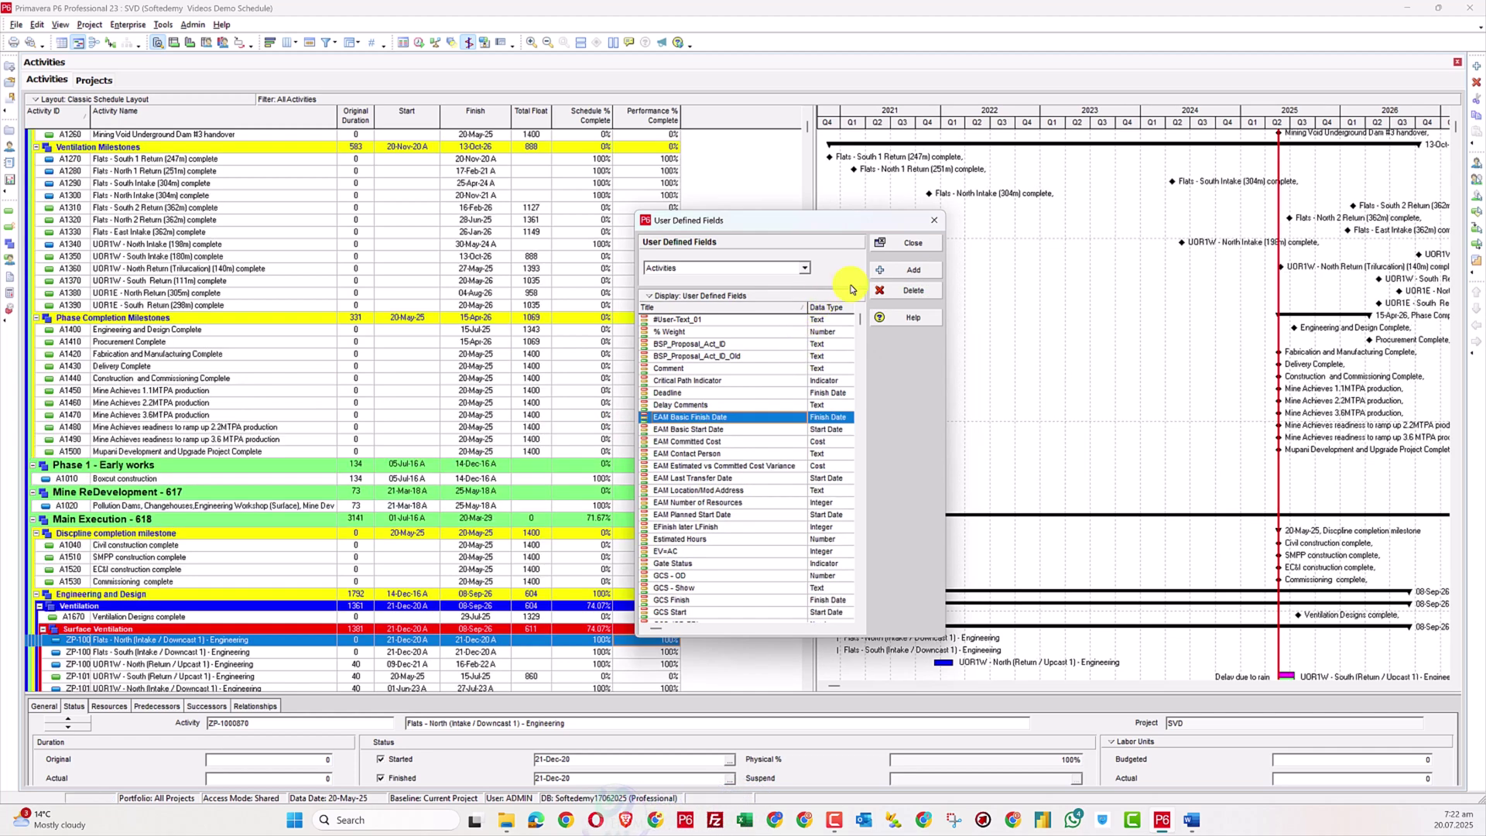
- Add an activity user-defined field named "Difference Schedule % & Performance %" with data type Number and close the field list
left_click(914, 271)
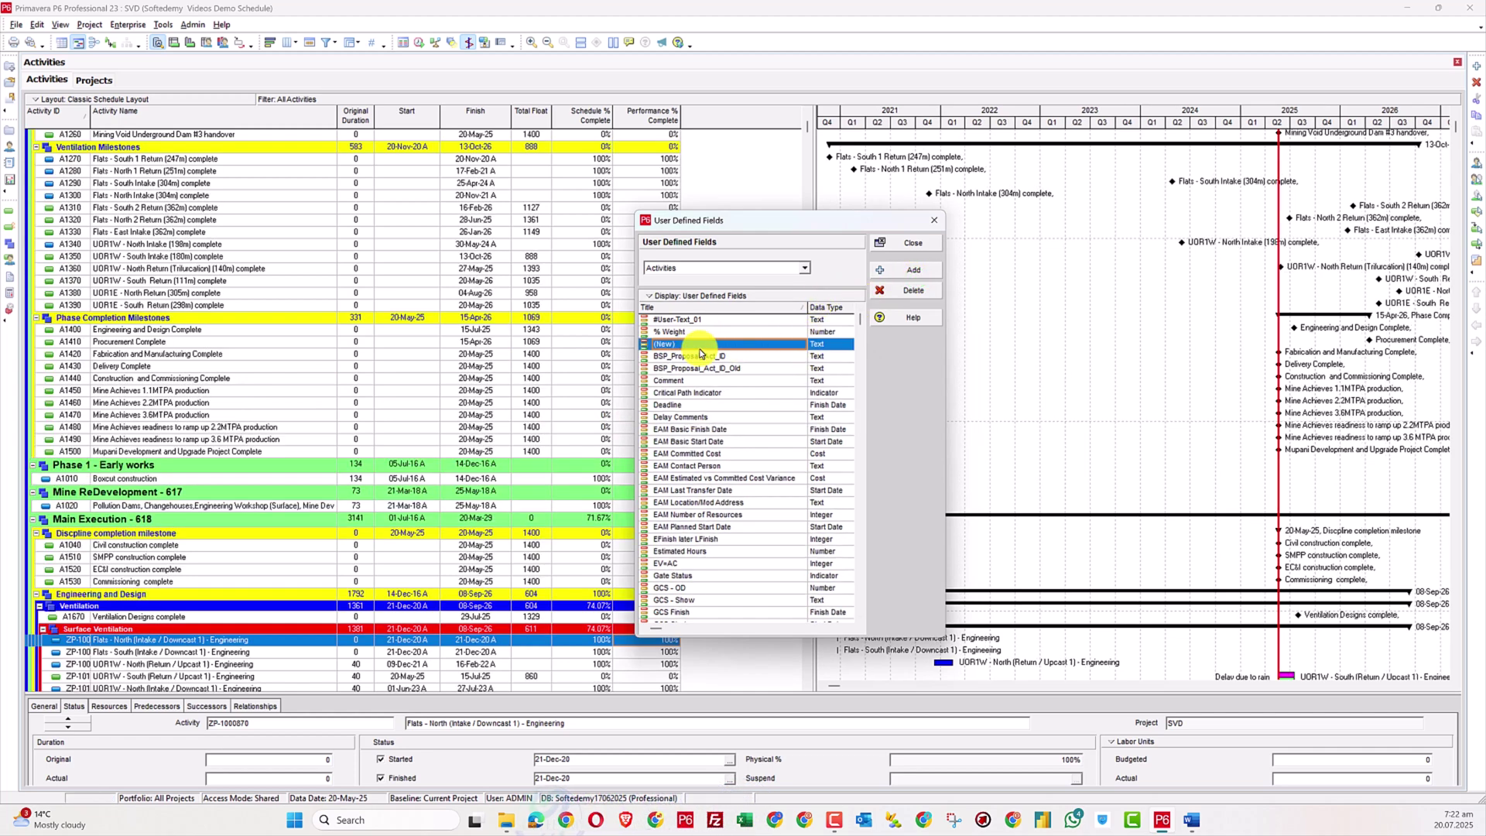
left_click(826, 352)
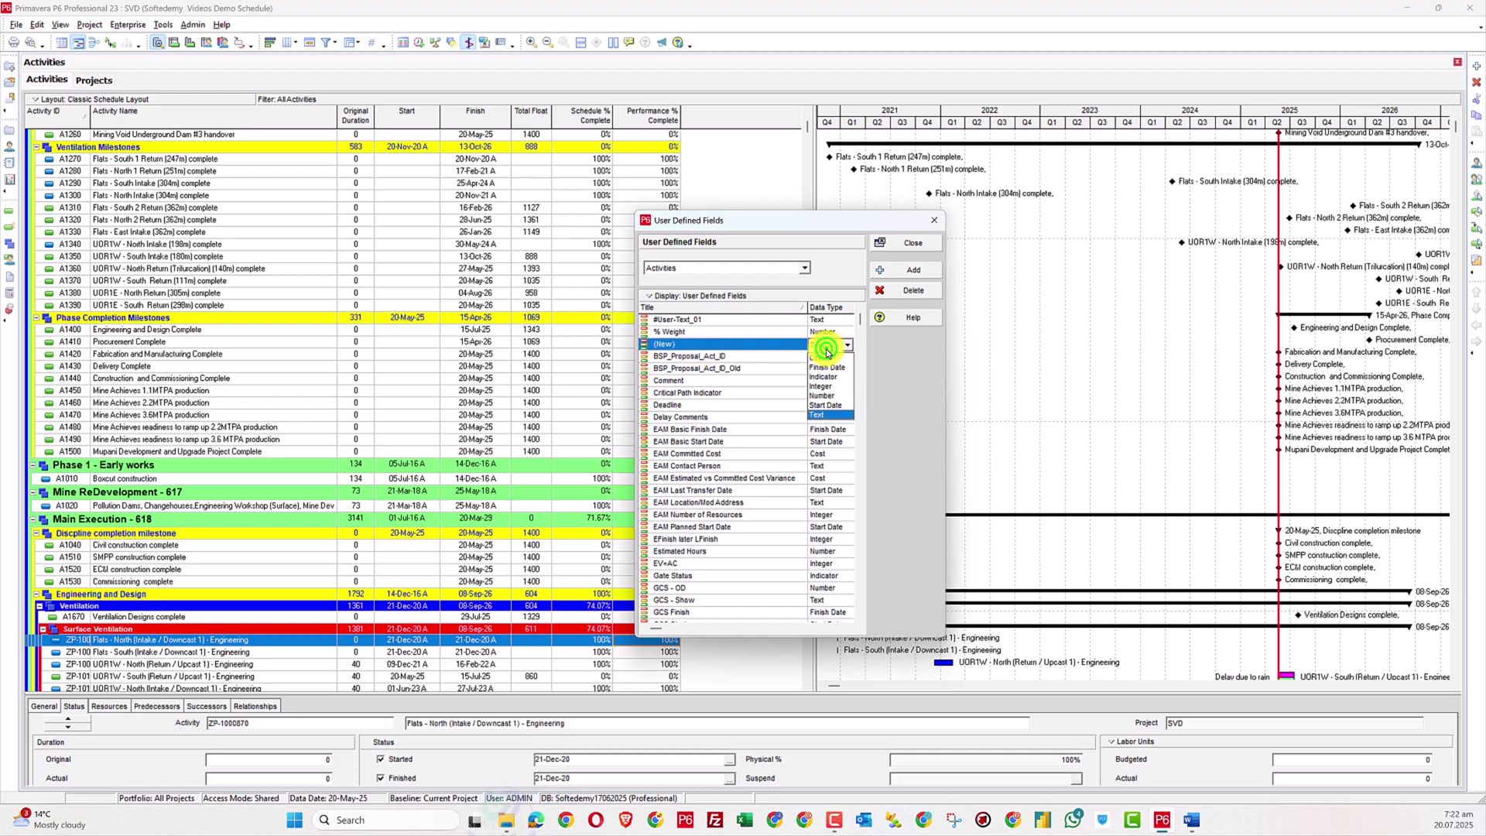
left_click(824, 392)
left_click(749, 344)
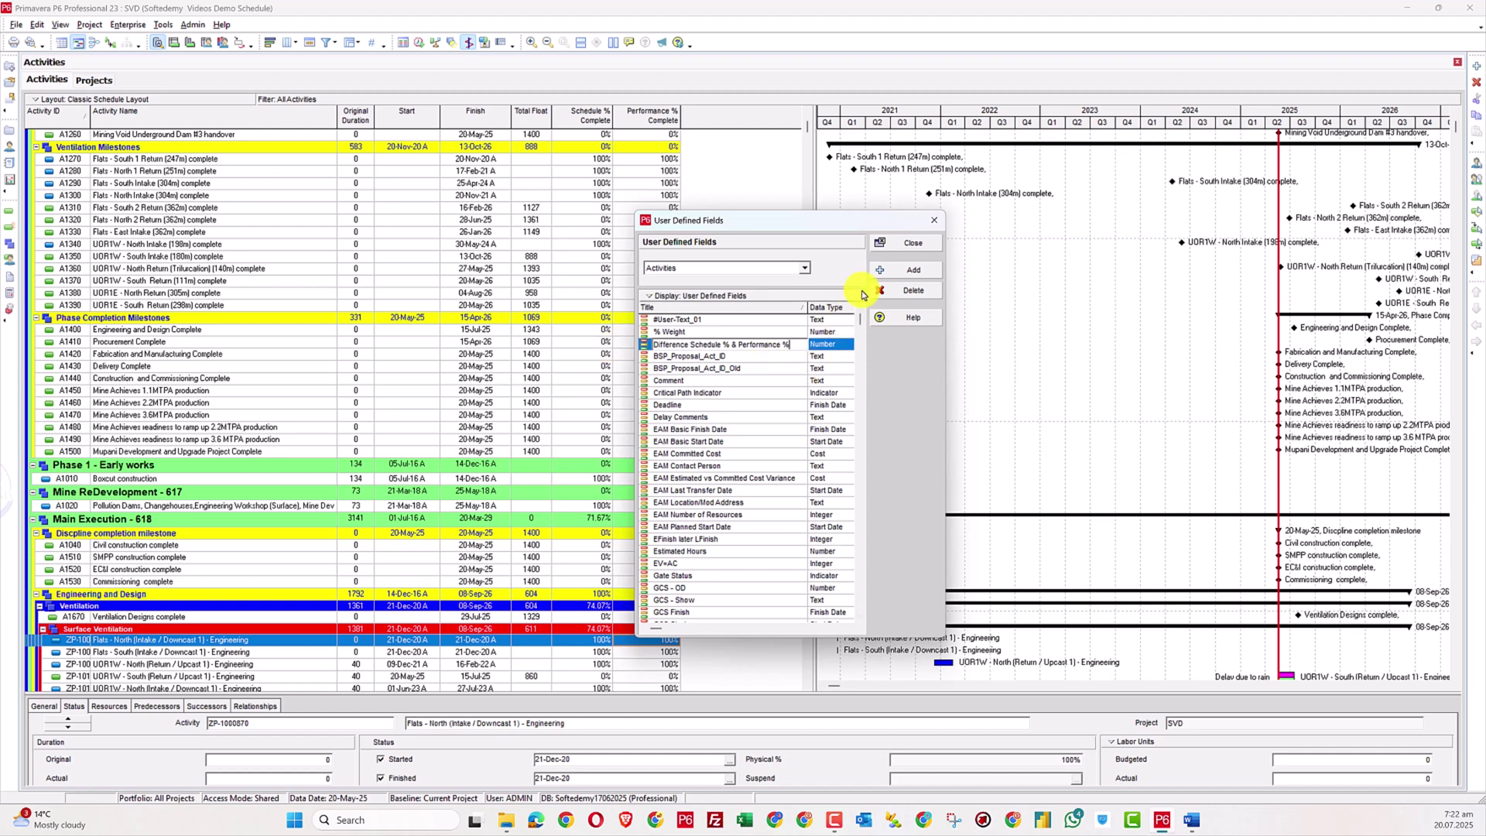
left_click(909, 246)
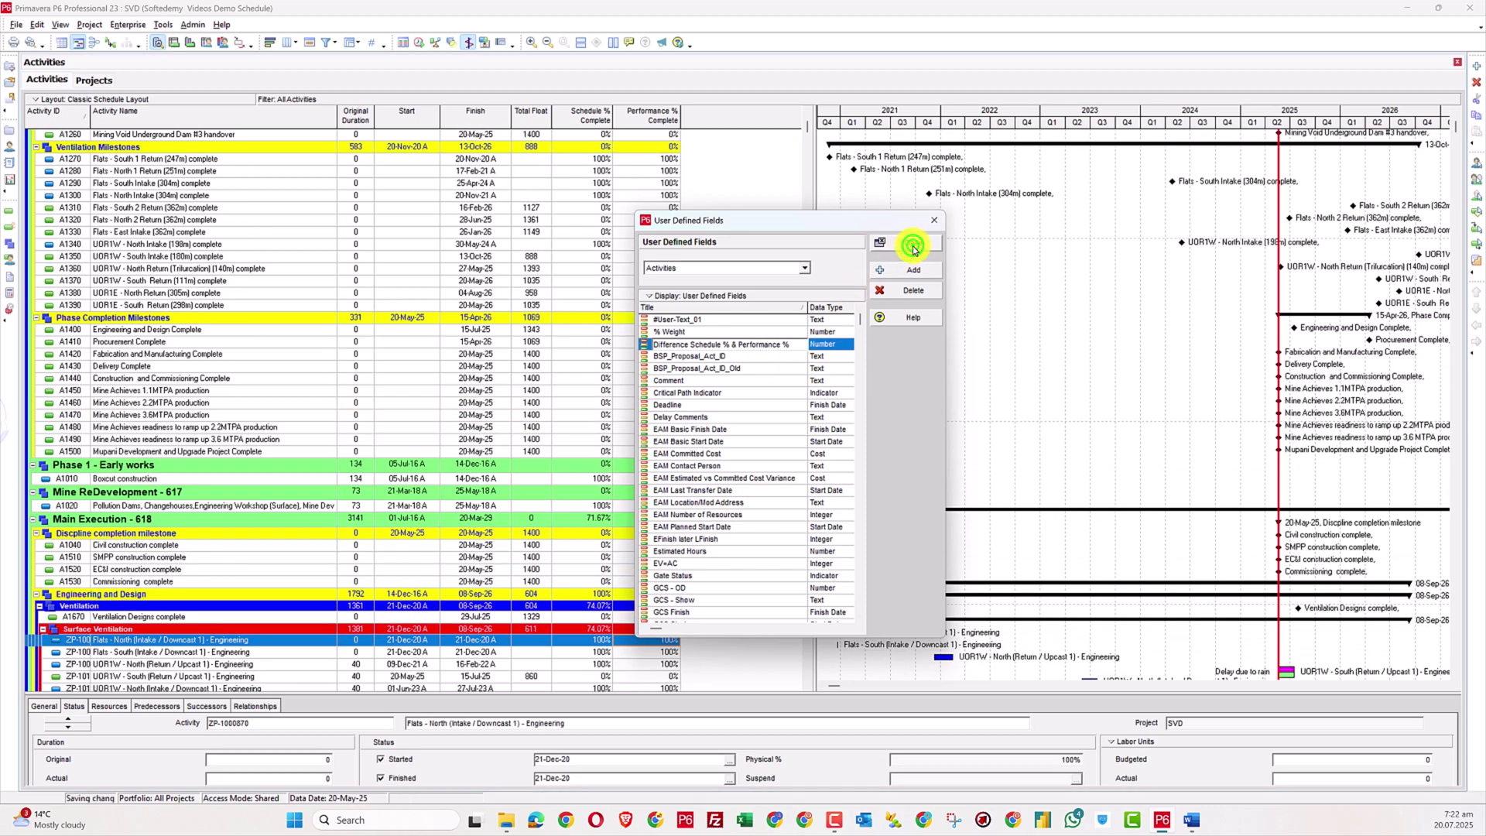
- Open the activity table's column settings and add the user-defined Difference Schedule % & Performance % field to the selected columns
right_click(778, 223)
left_click(874, 425)
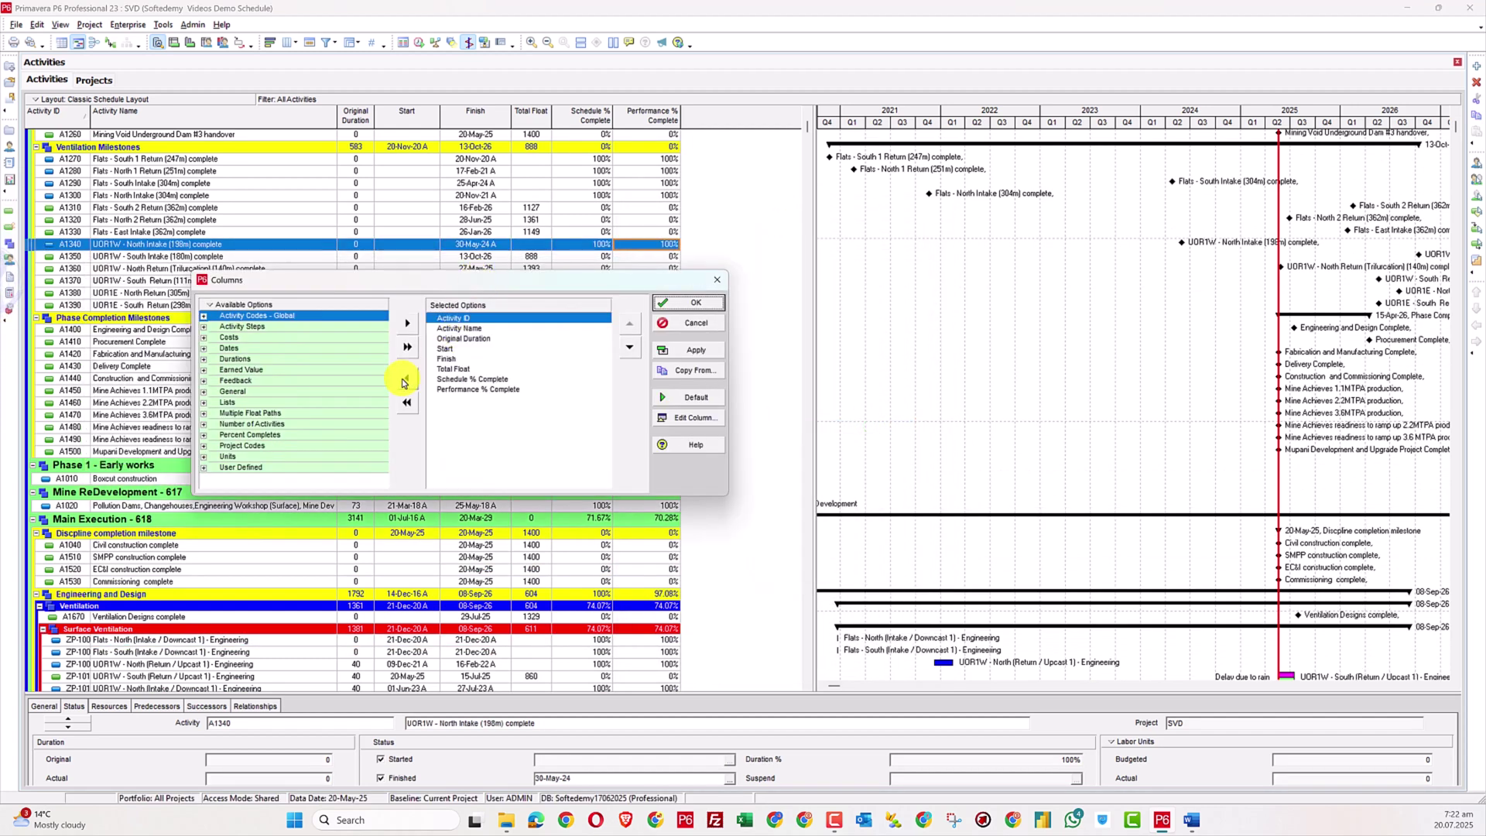
left_click(203, 468)
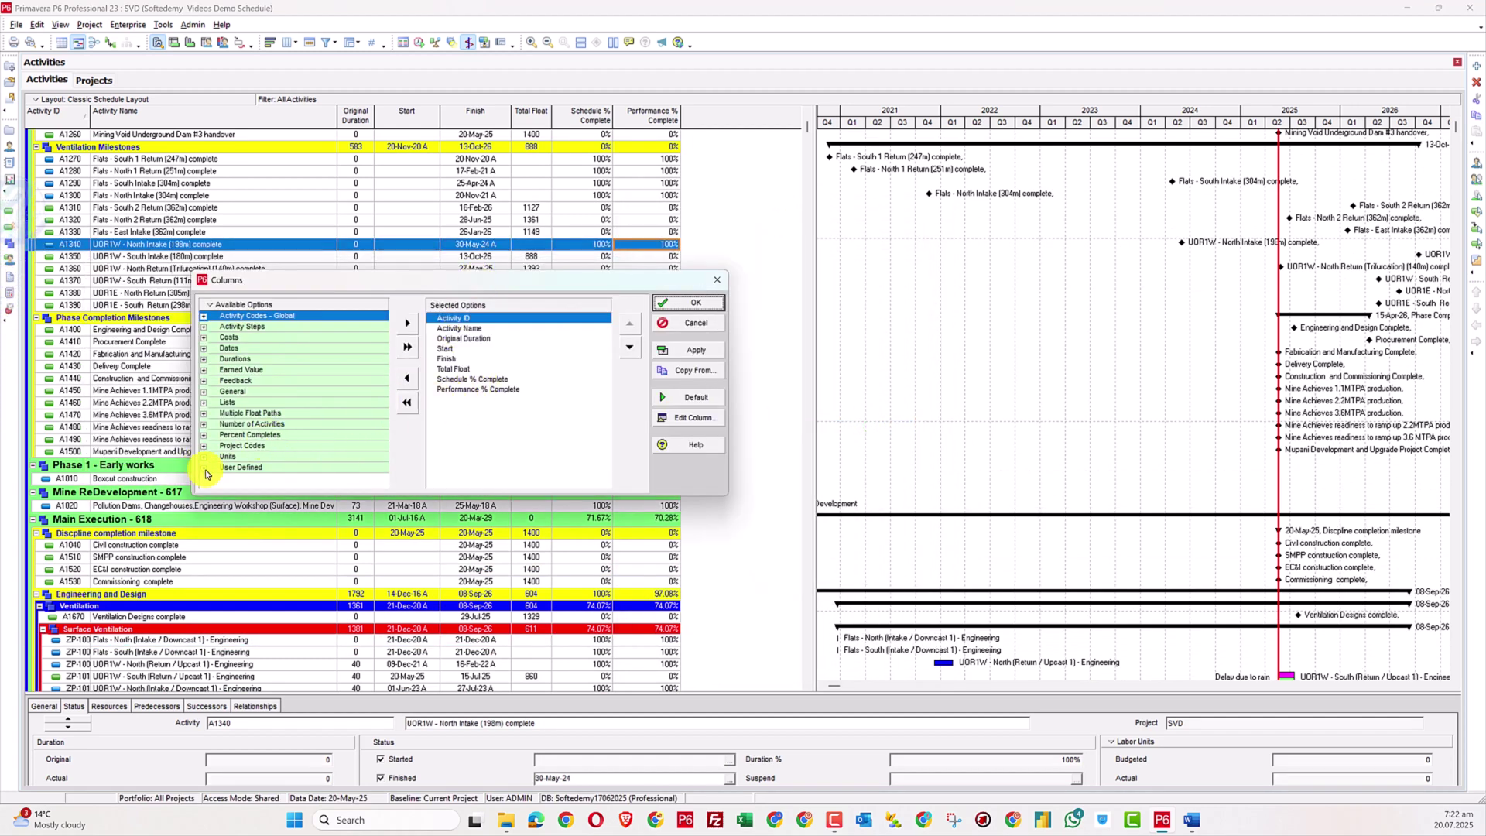
scroll(232, 460, "down", 10)
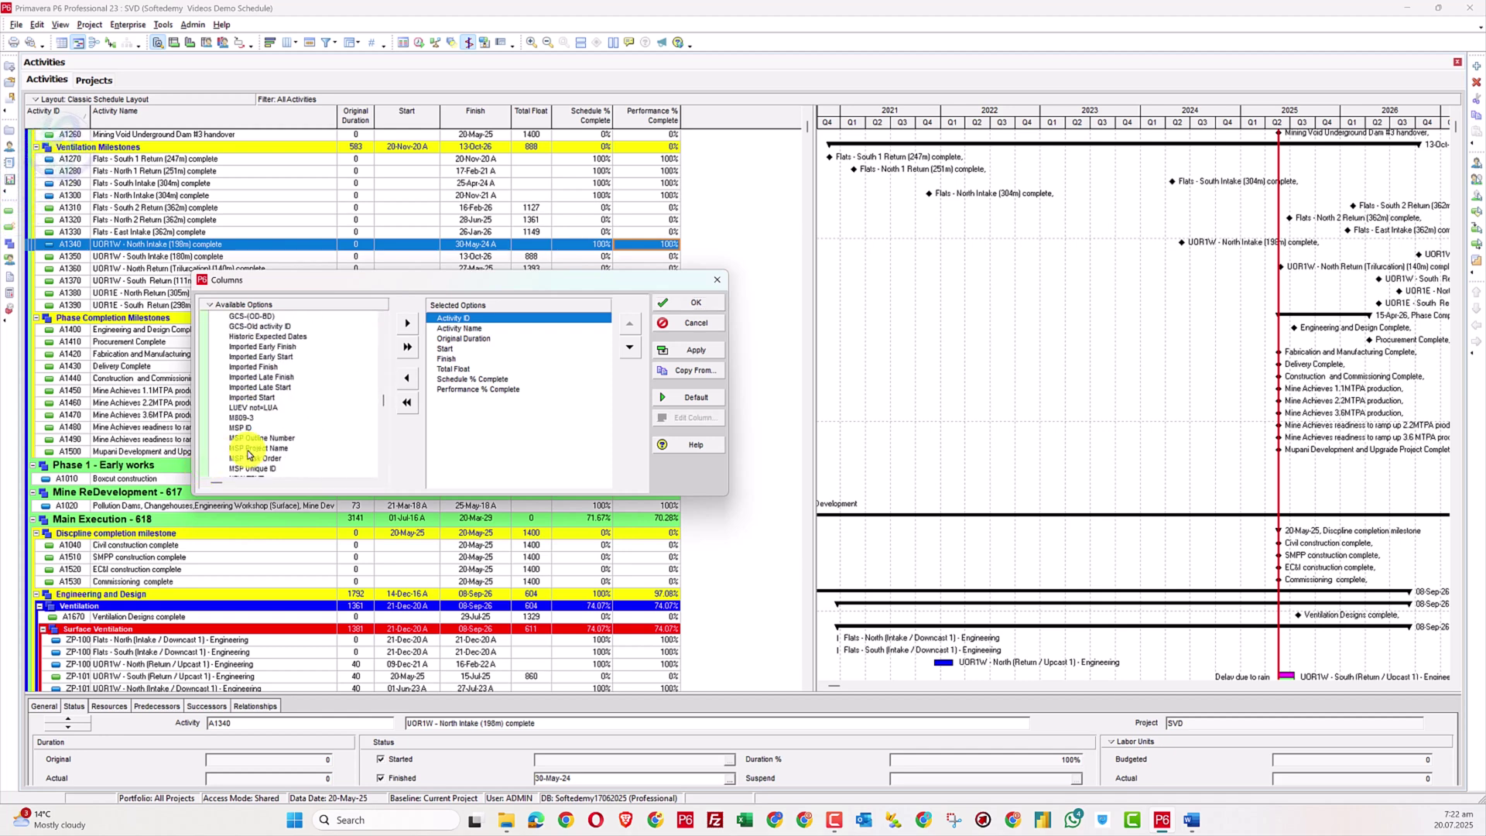
scroll(248, 455, "down", 8)
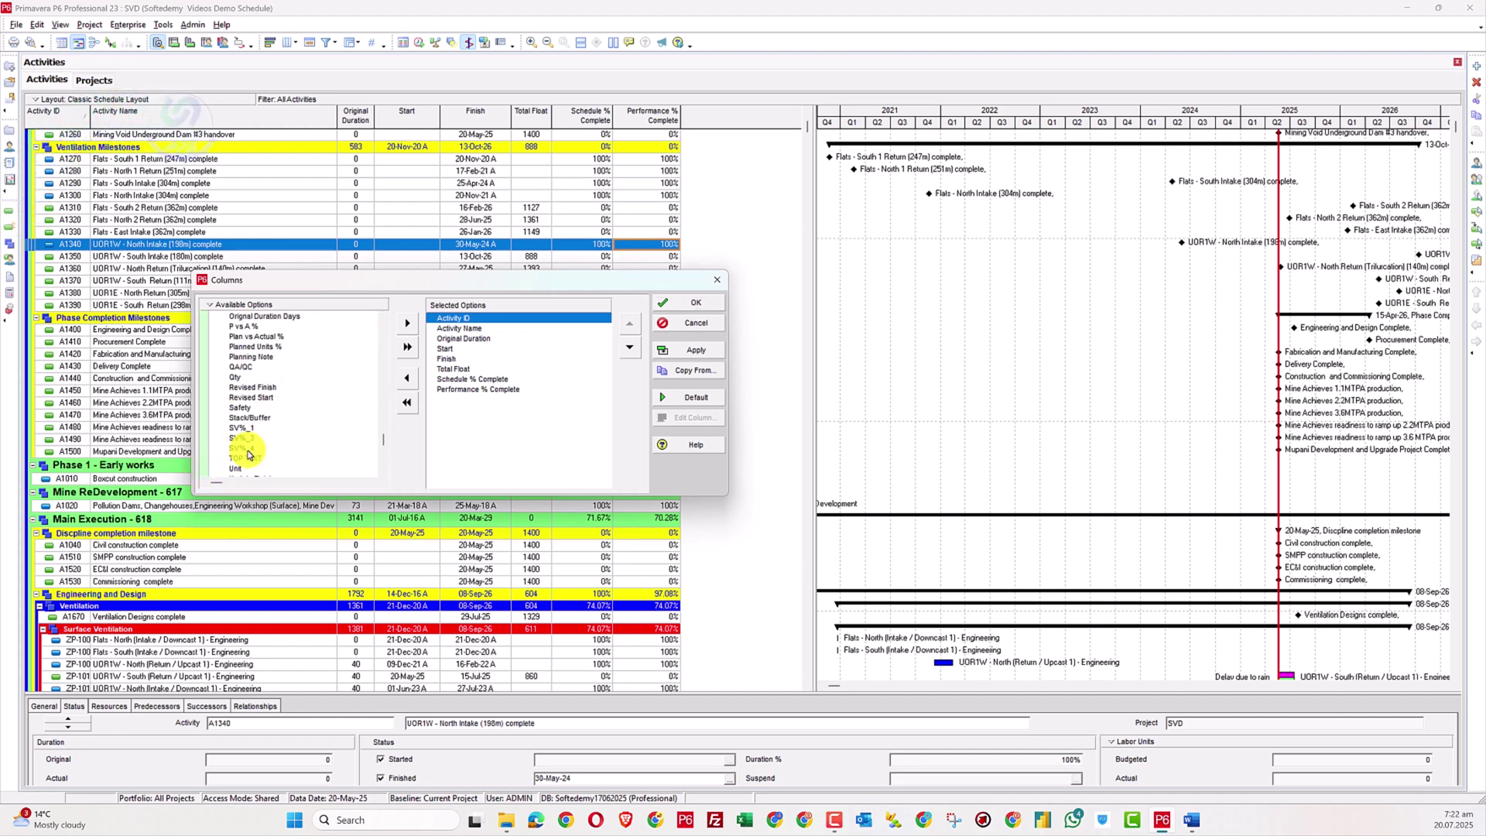
scroll(248, 454, "up", 12)
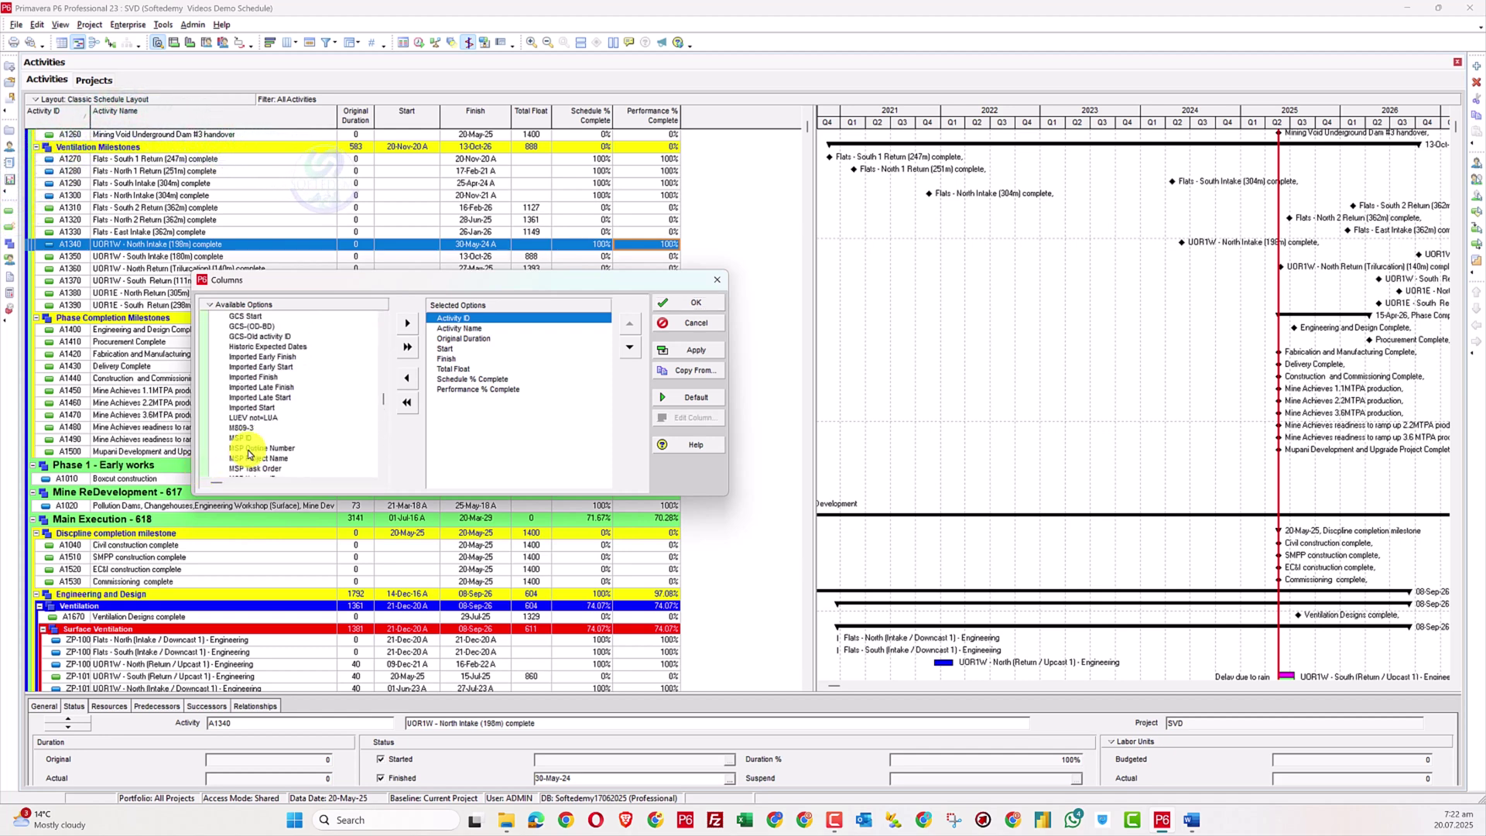
scroll(248, 454, "up", 5)
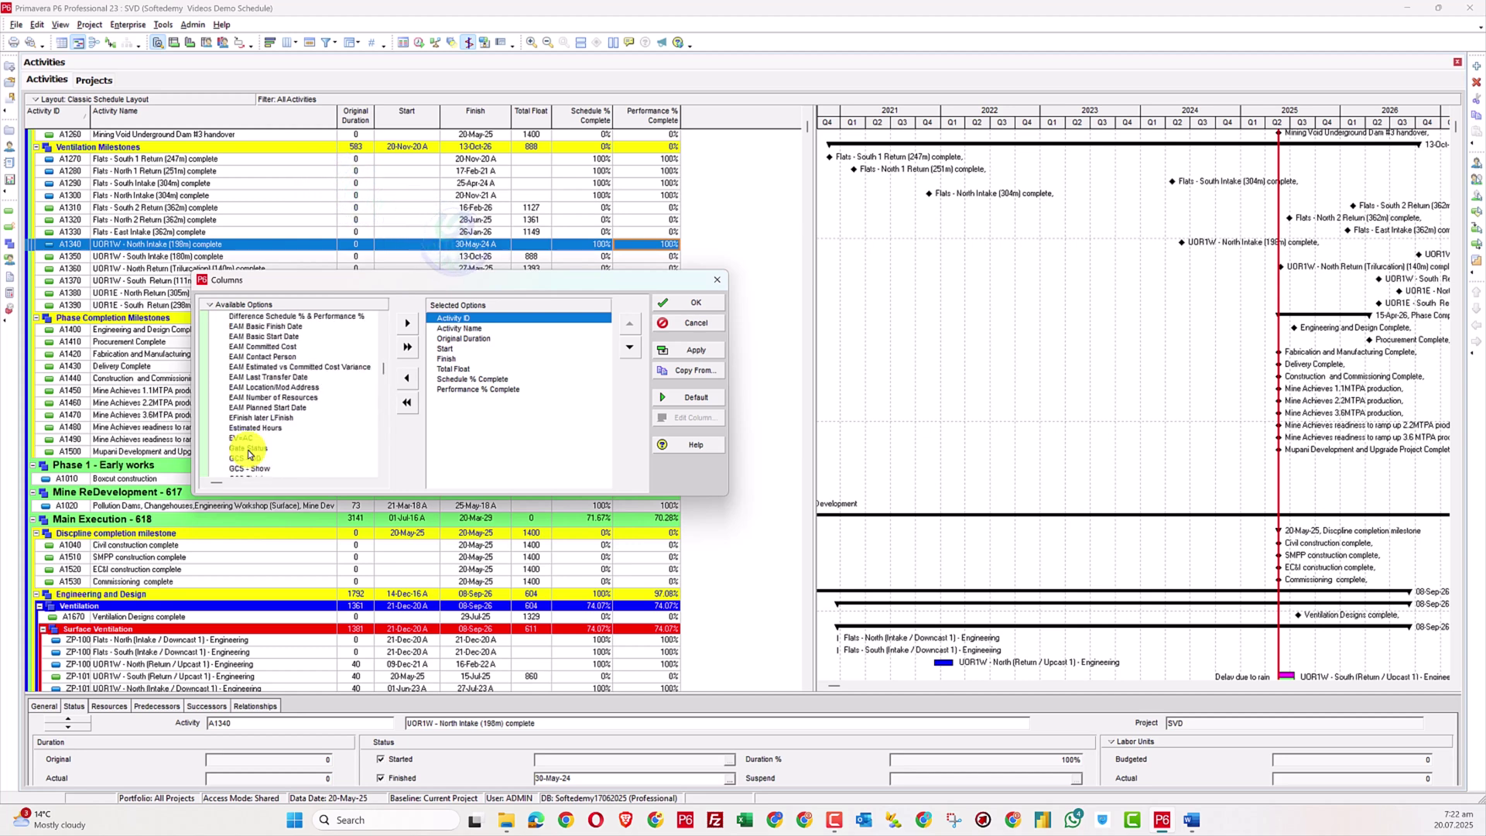
left_click(356, 376)
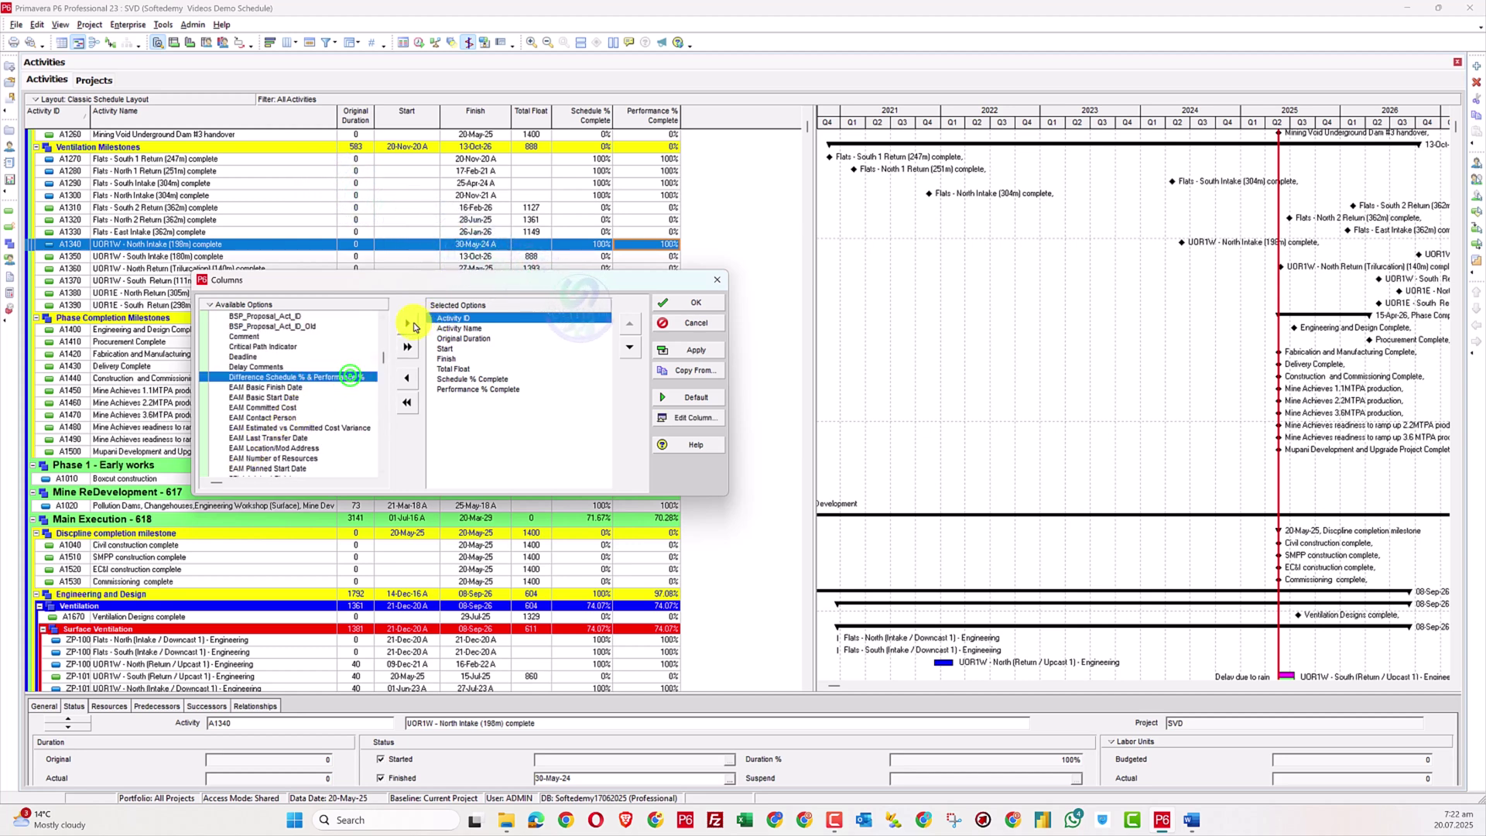
left_click(409, 323)
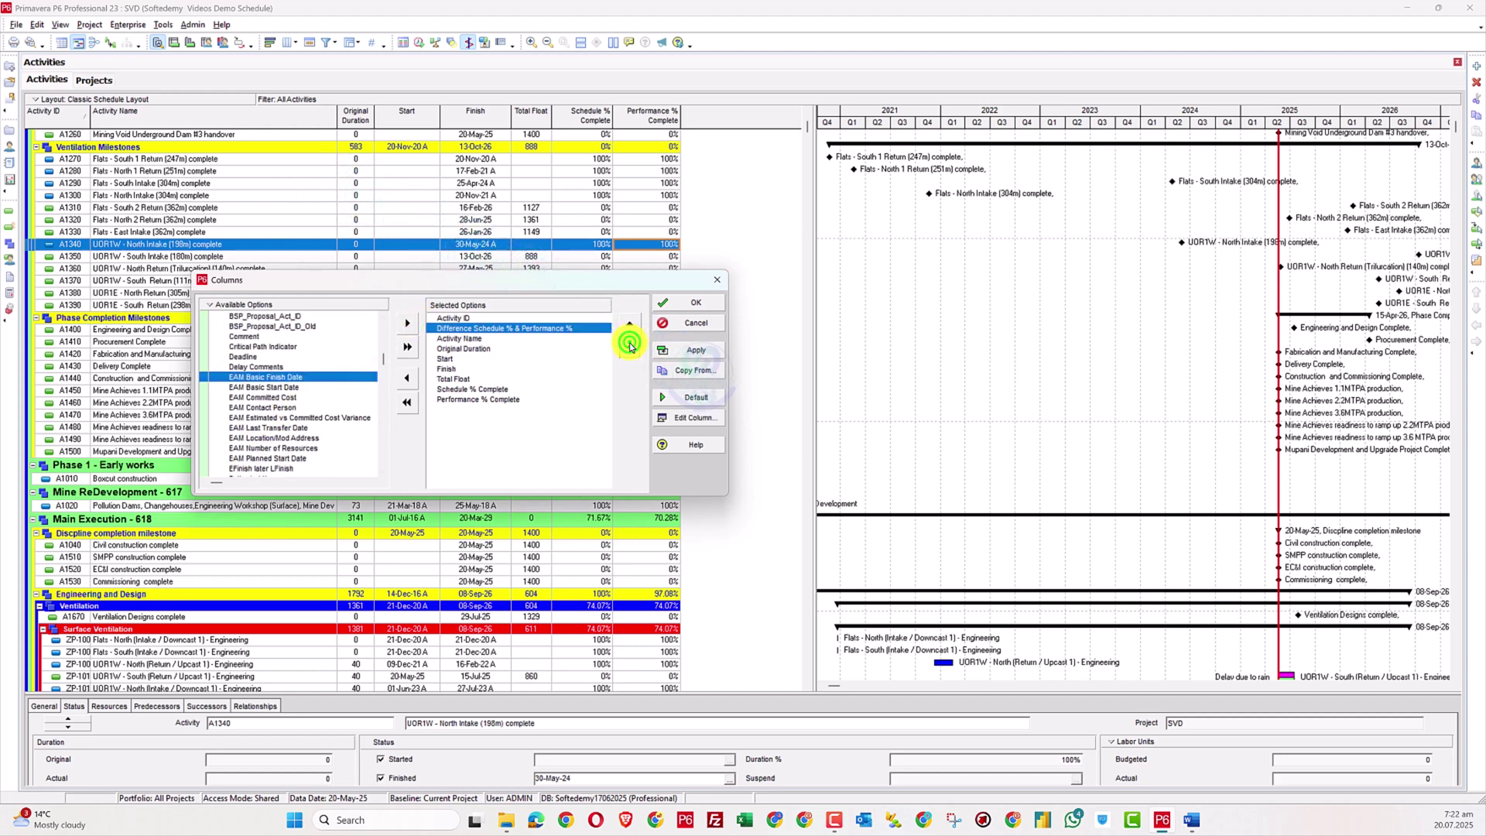
- Move the Difference Schedule % & Performance % column to the end, after Performance % Complete, and apply the order
left_click(630, 344)
left_click(630, 345)
left_click(630, 345)
left_click(630, 345)
left_click(630, 345)
left_click(630, 345)
left_click(630, 344)
left_click(682, 350)
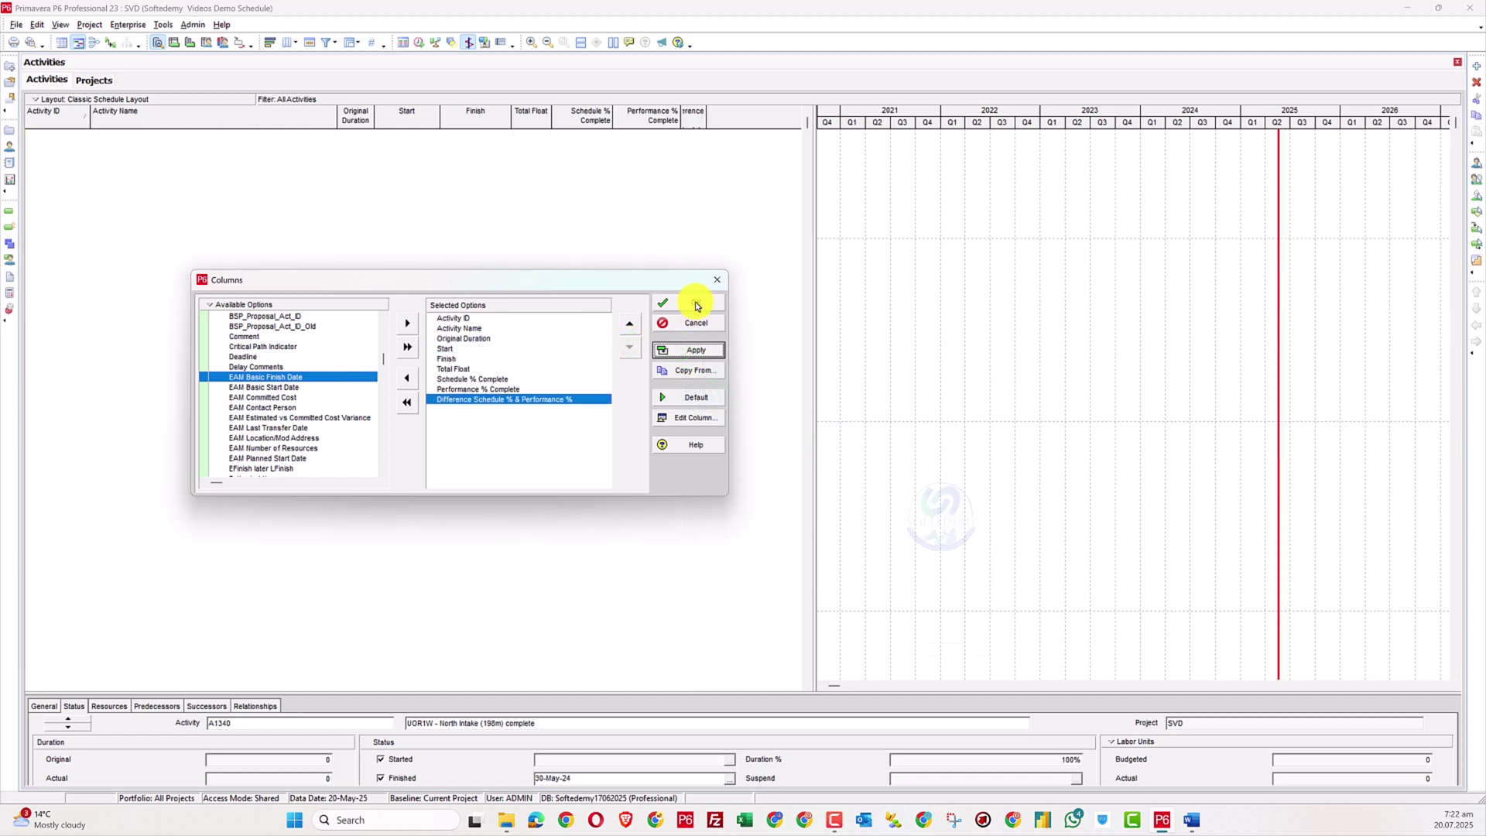
- Set the Performance % Complete column's alignment to Center in the column settings
left_click(695, 418)
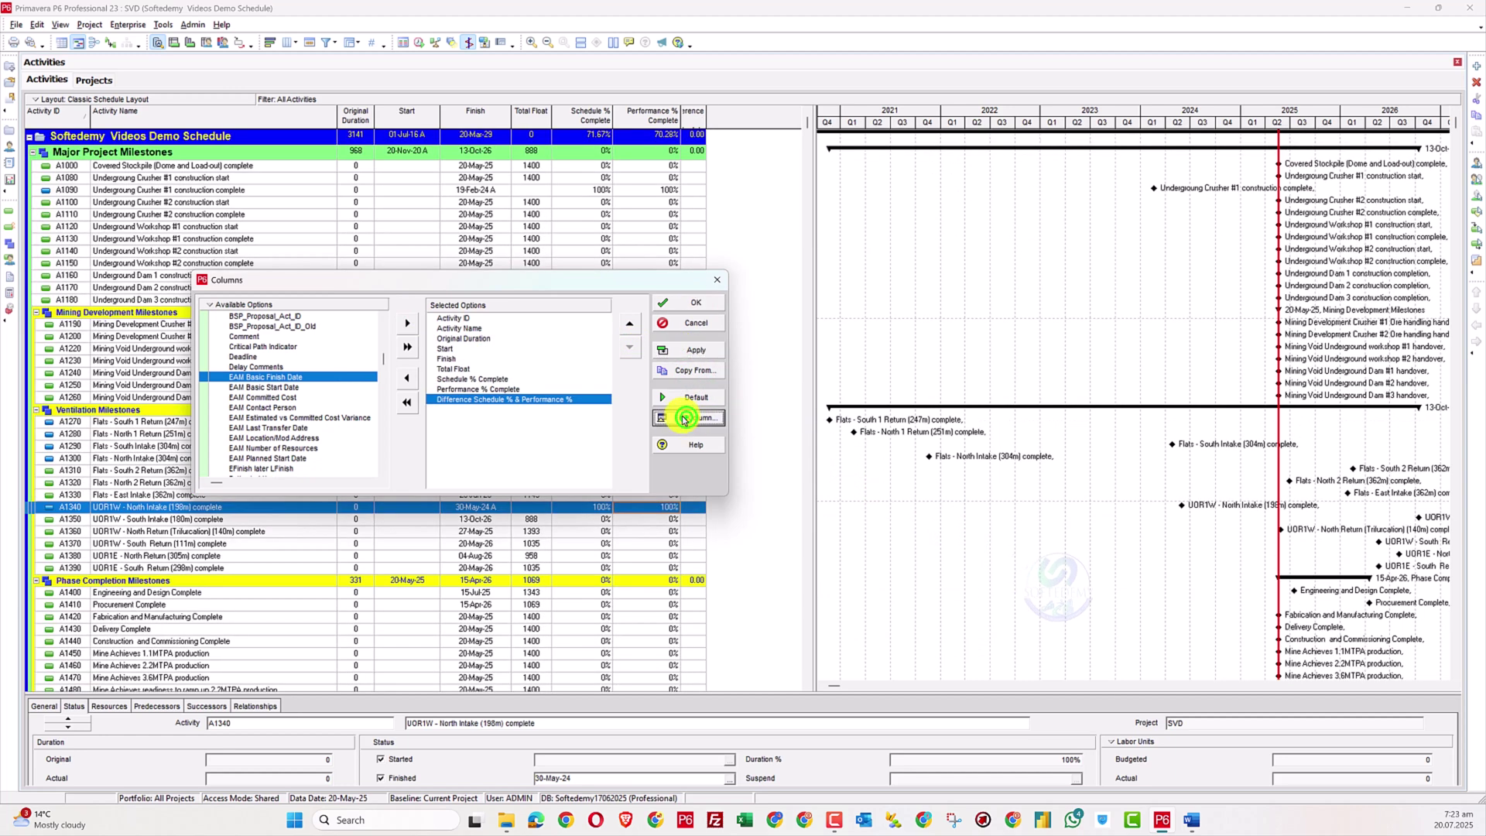
left_click(654, 415)
left_click(757, 316)
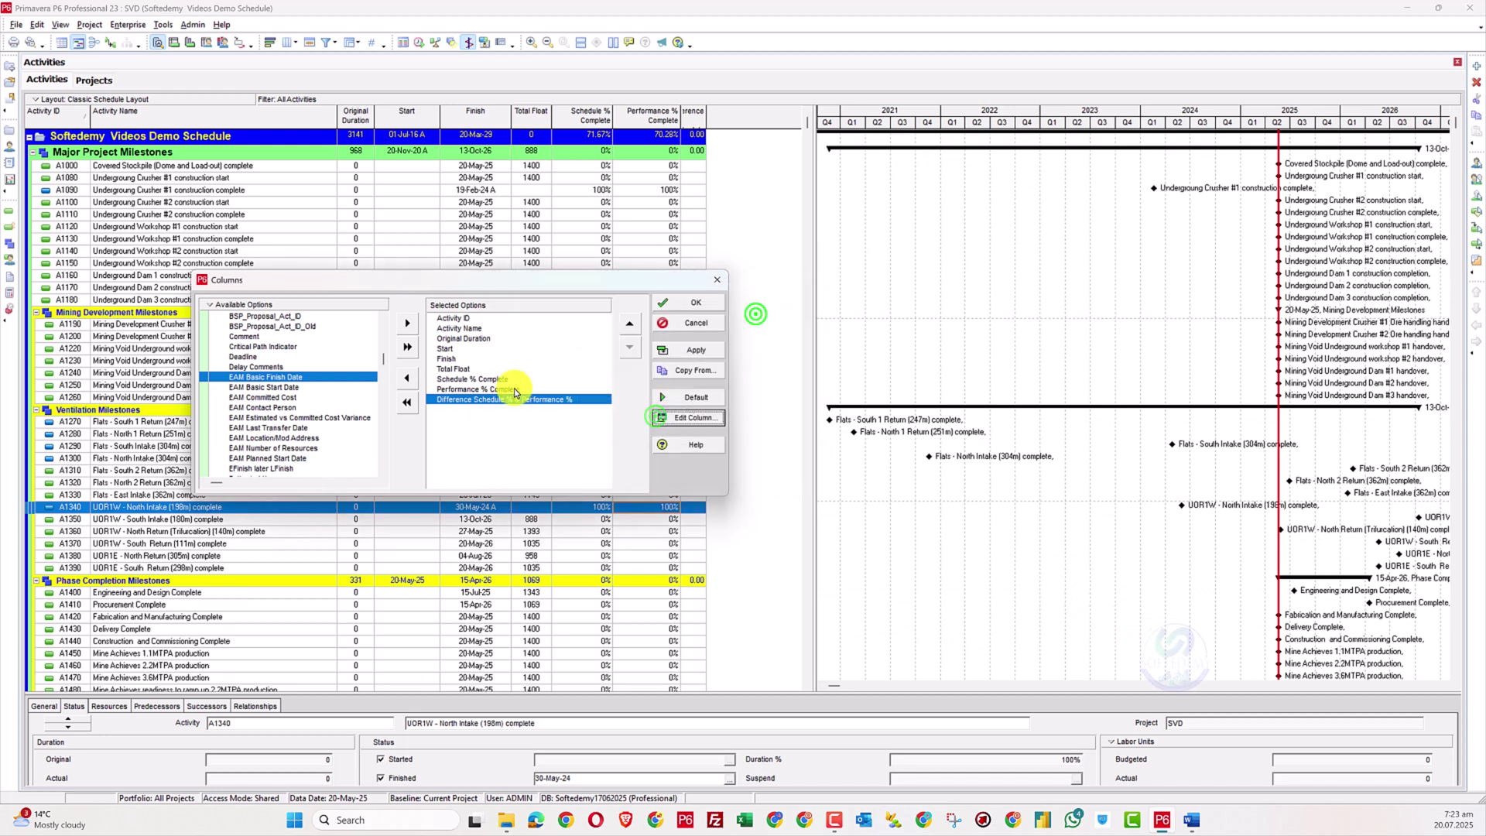
left_click(463, 390)
left_click(678, 415)
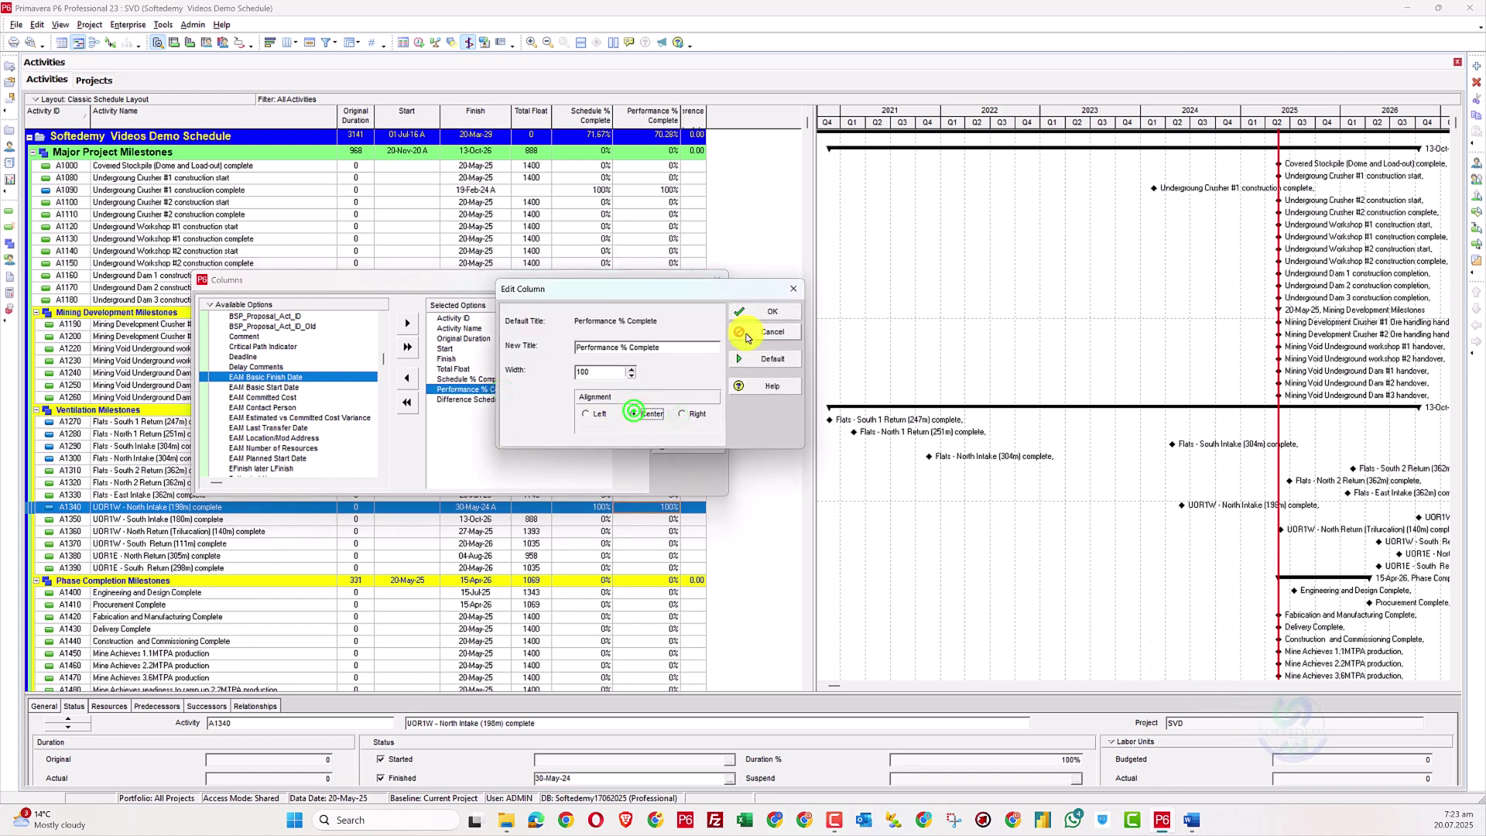
left_click(769, 312)
- Center-align the Schedule % Complete column, confirm the column settings, and widen the Difference Schedule % & Performance % column
left_click(492, 379)
left_click(685, 419)
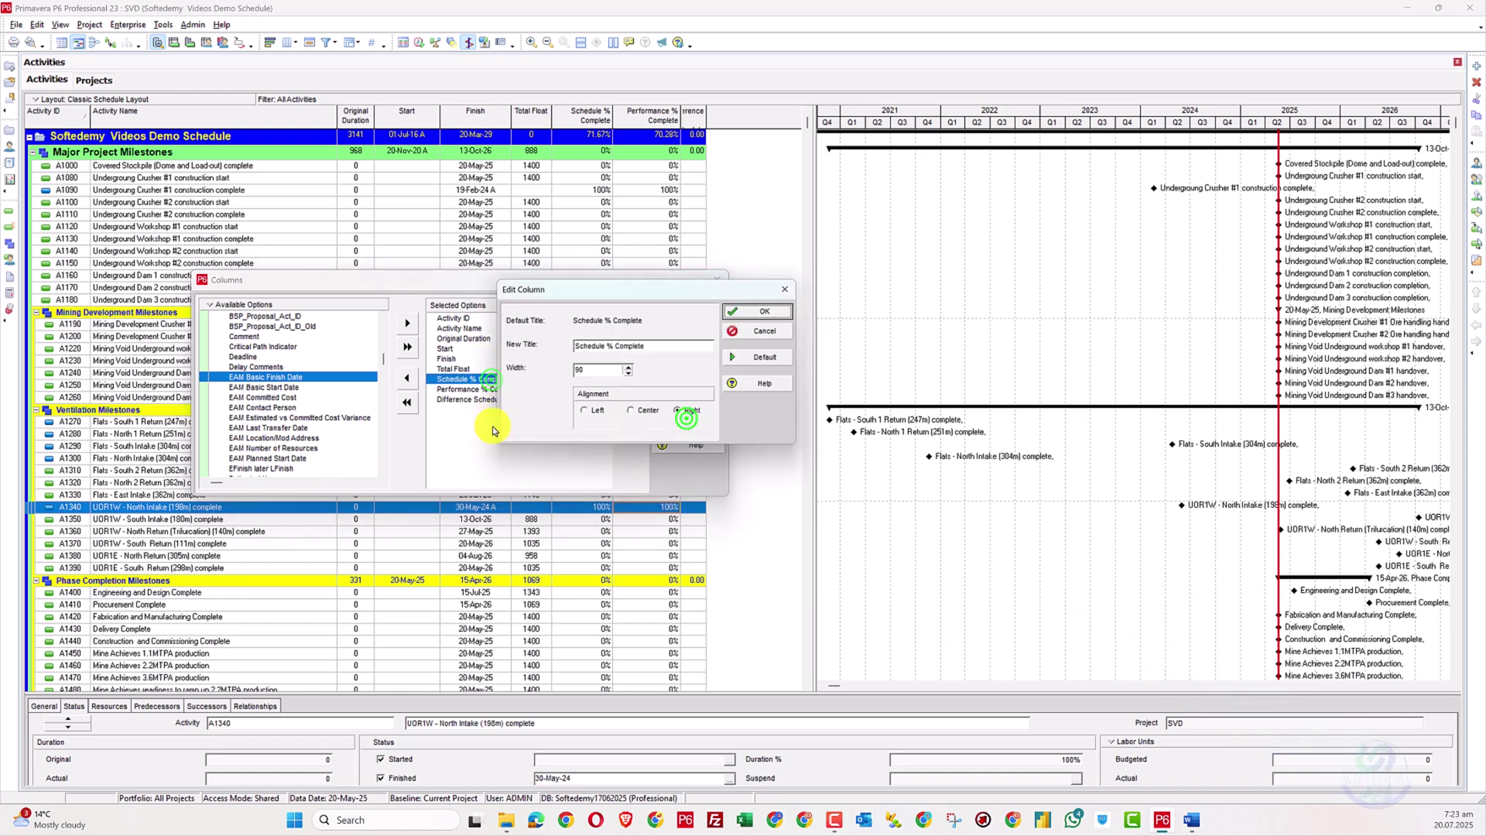
left_click(766, 311)
left_click(495, 368)
left_click(699, 302)
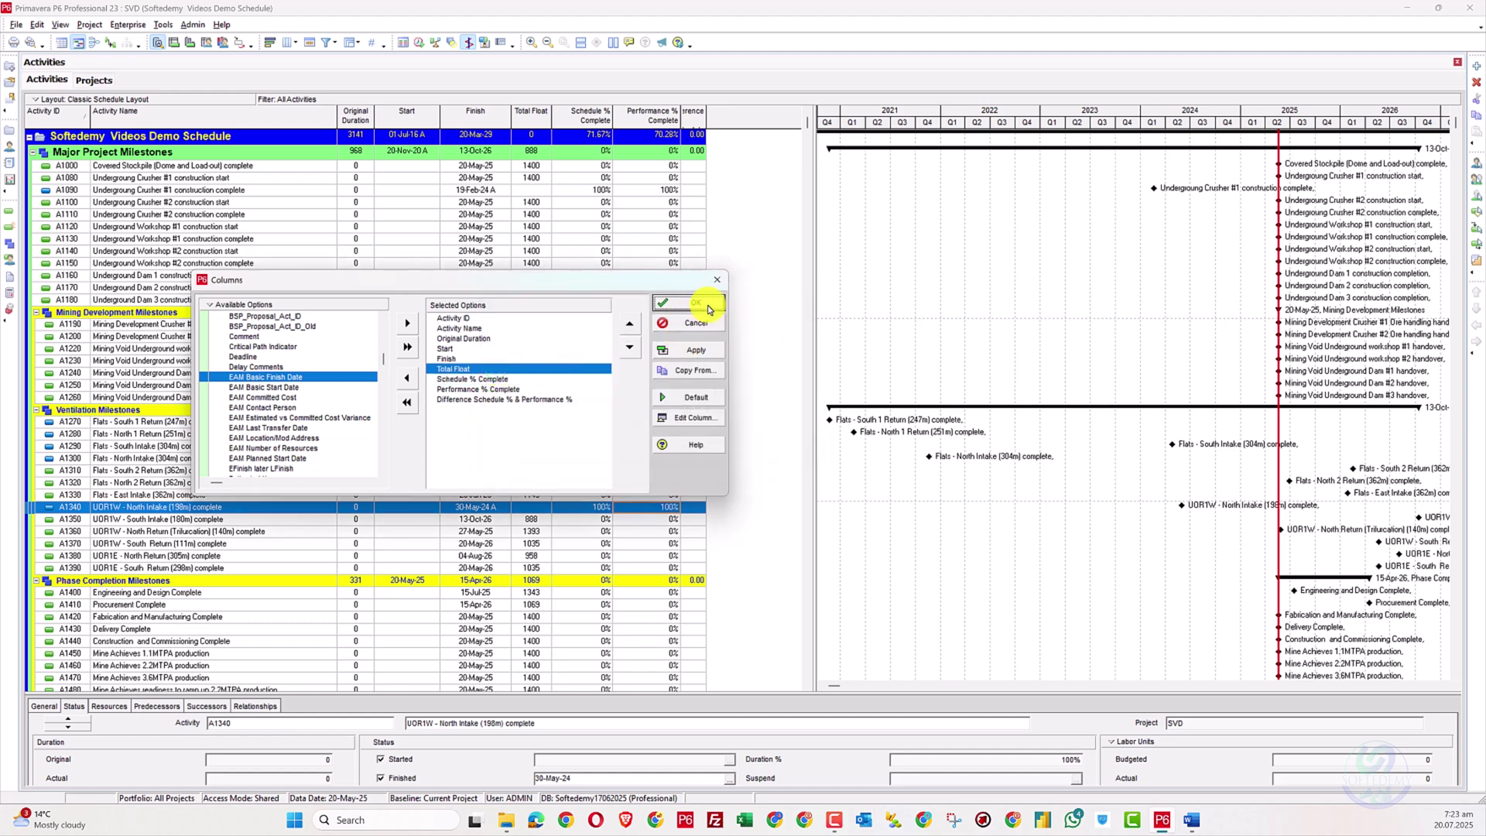
left_click_drag(707, 115, 782, 115)
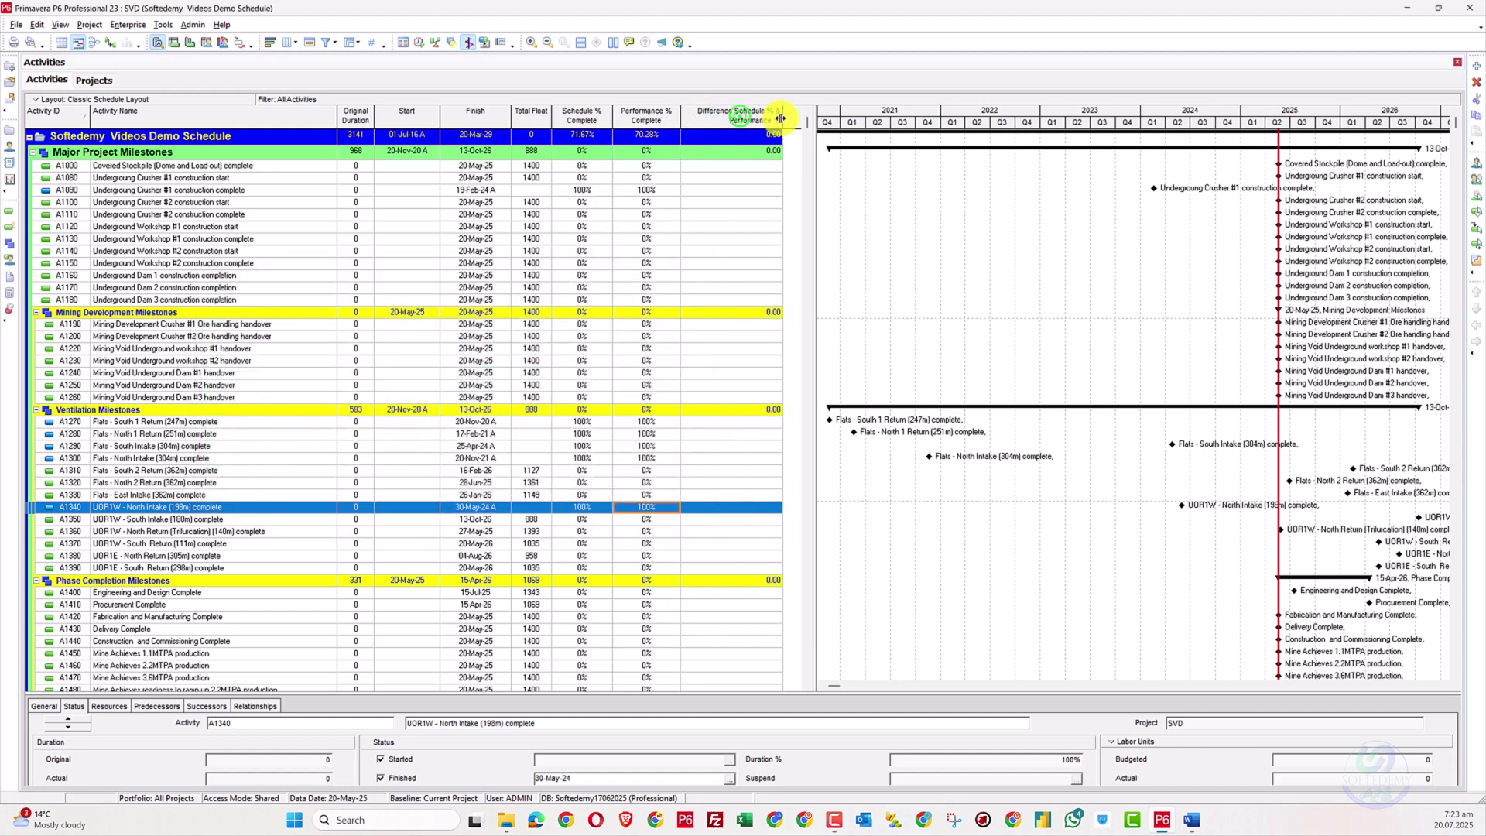
right_click(730, 115)
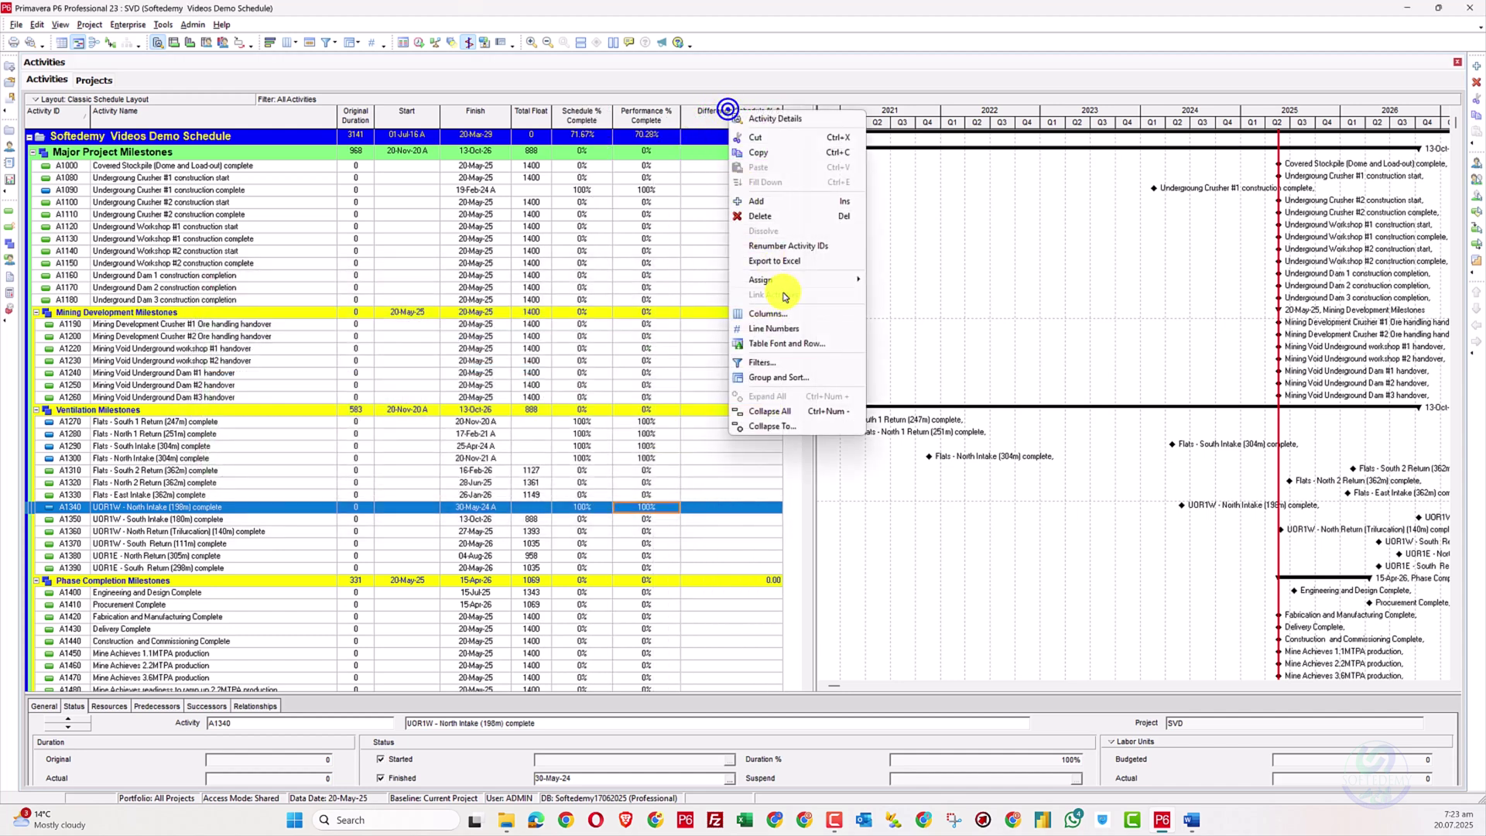
left_click(780, 356)
left_click(792, 214)
- Reopen the column settings and center-align the Difference Schedule % & Performance % column
right_click(748, 176)
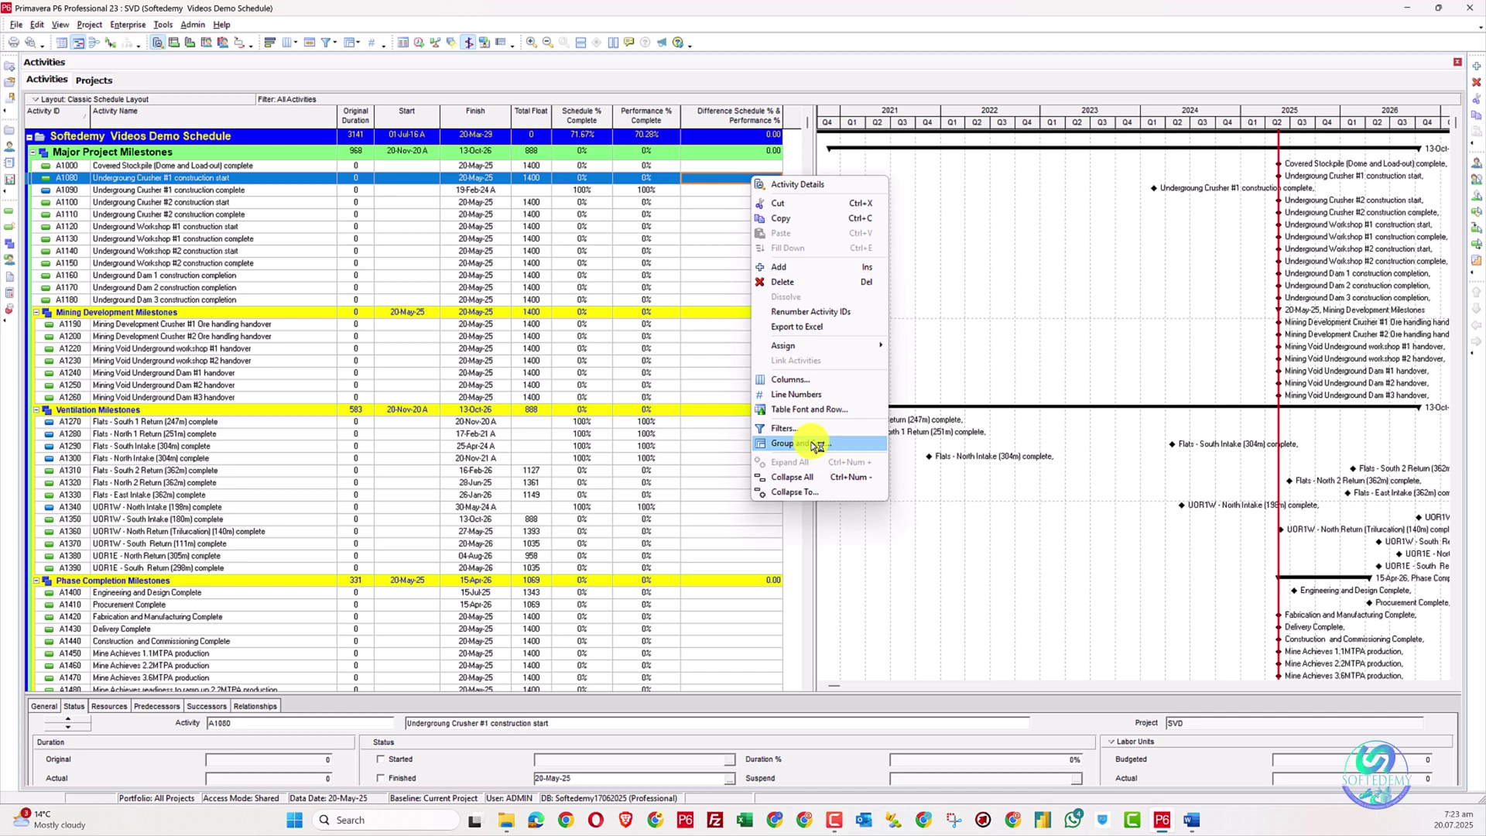
left_click(845, 382)
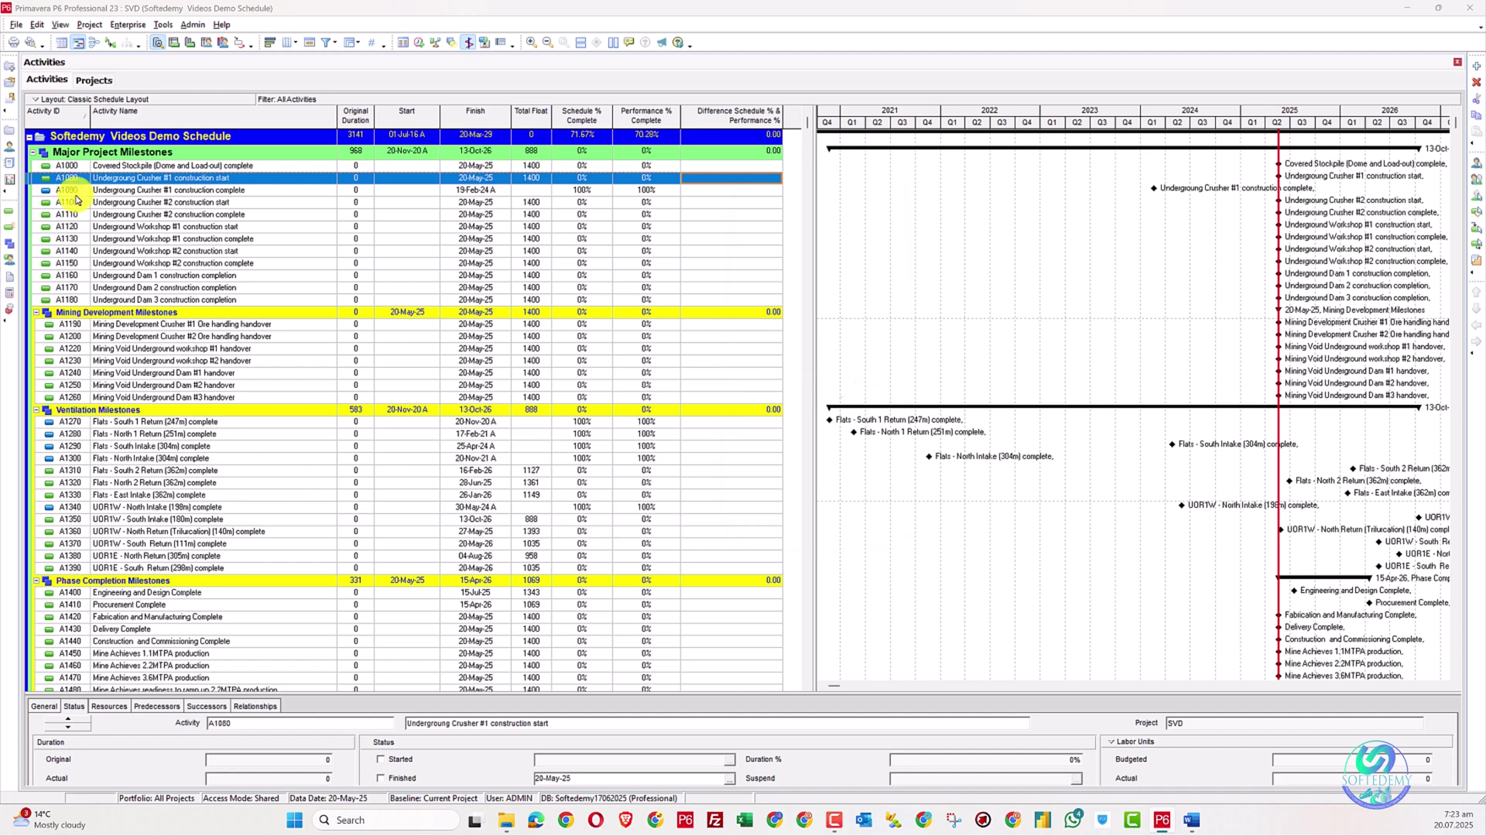
left_click(514, 354)
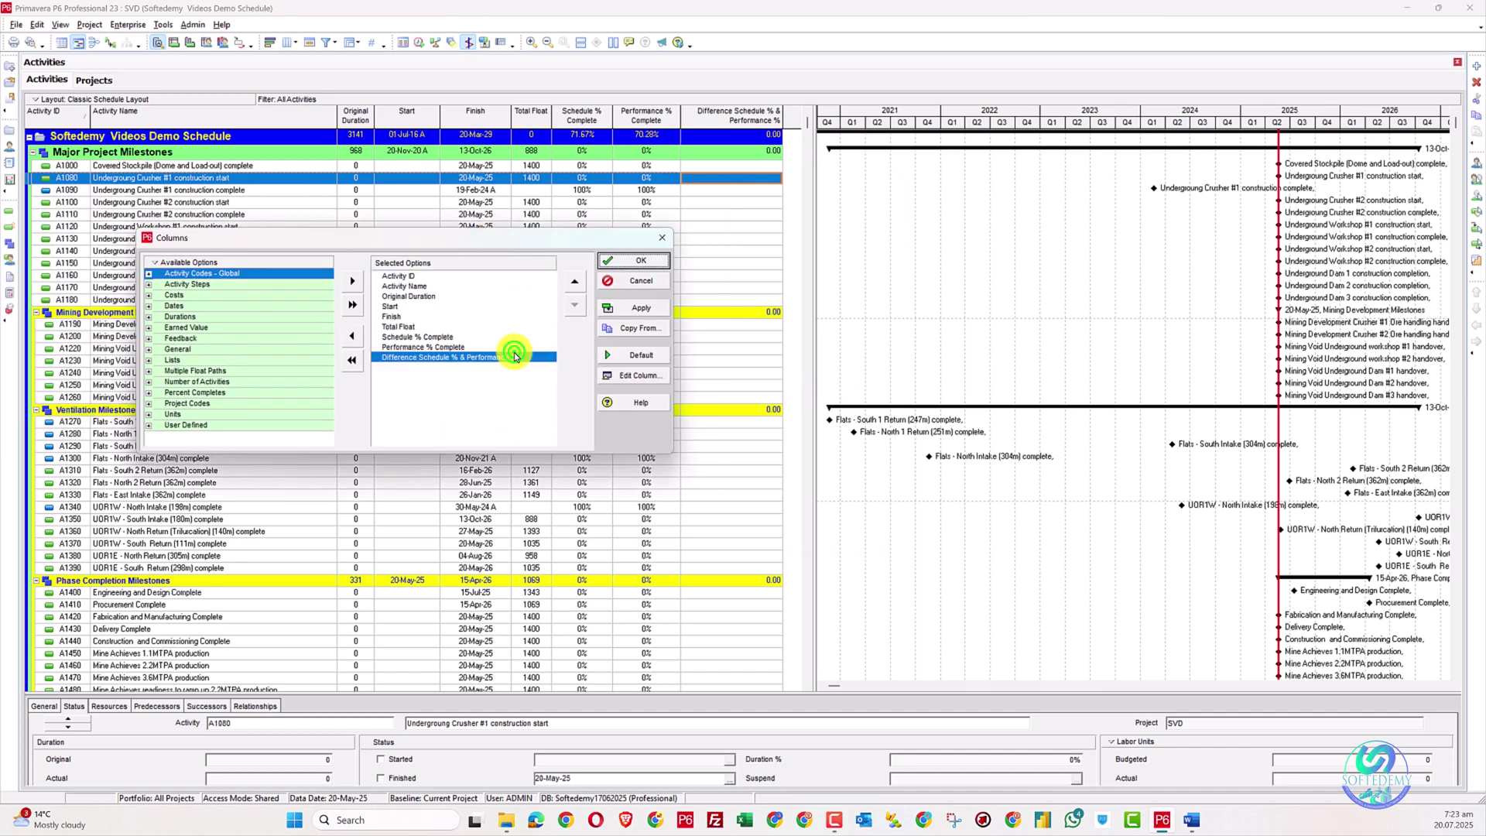
left_click(604, 382)
left_click(646, 413)
left_click(746, 316)
left_click(640, 261)
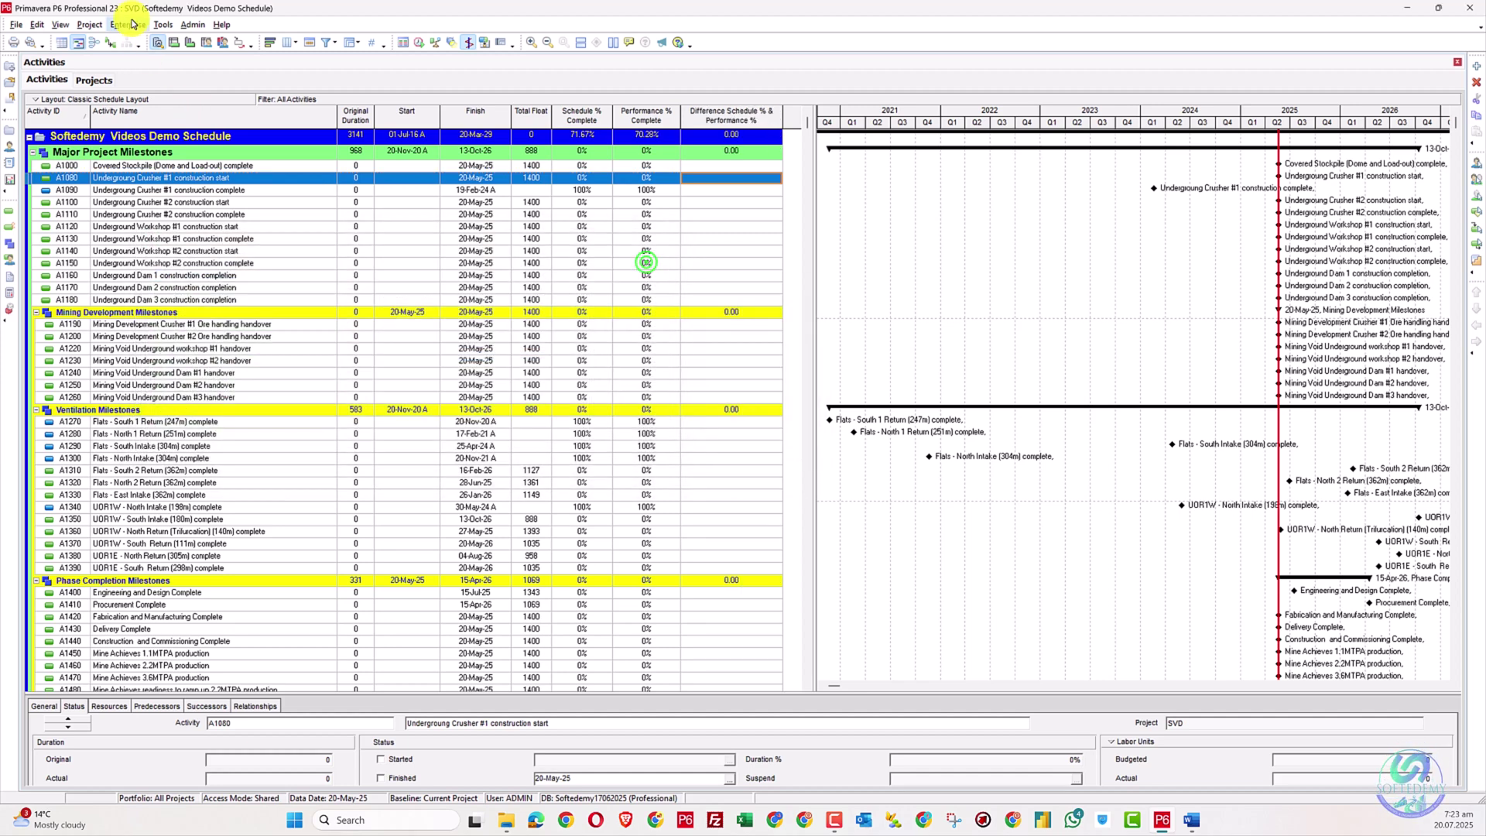
- Create a new global change for activities and name it "Difference S and P"
left_click(136, 27)
left_click(175, 35)
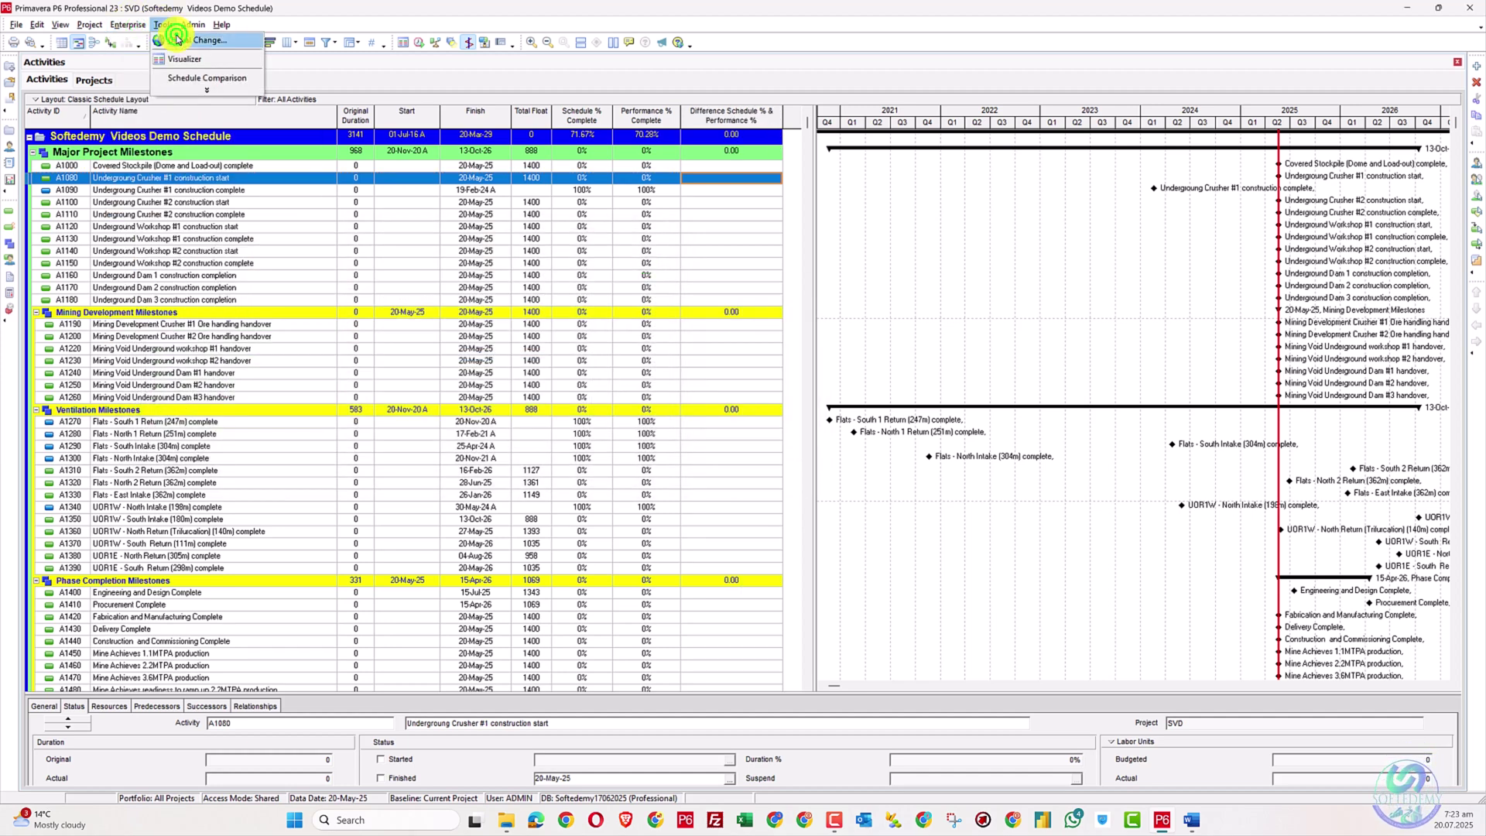
left_click(896, 326)
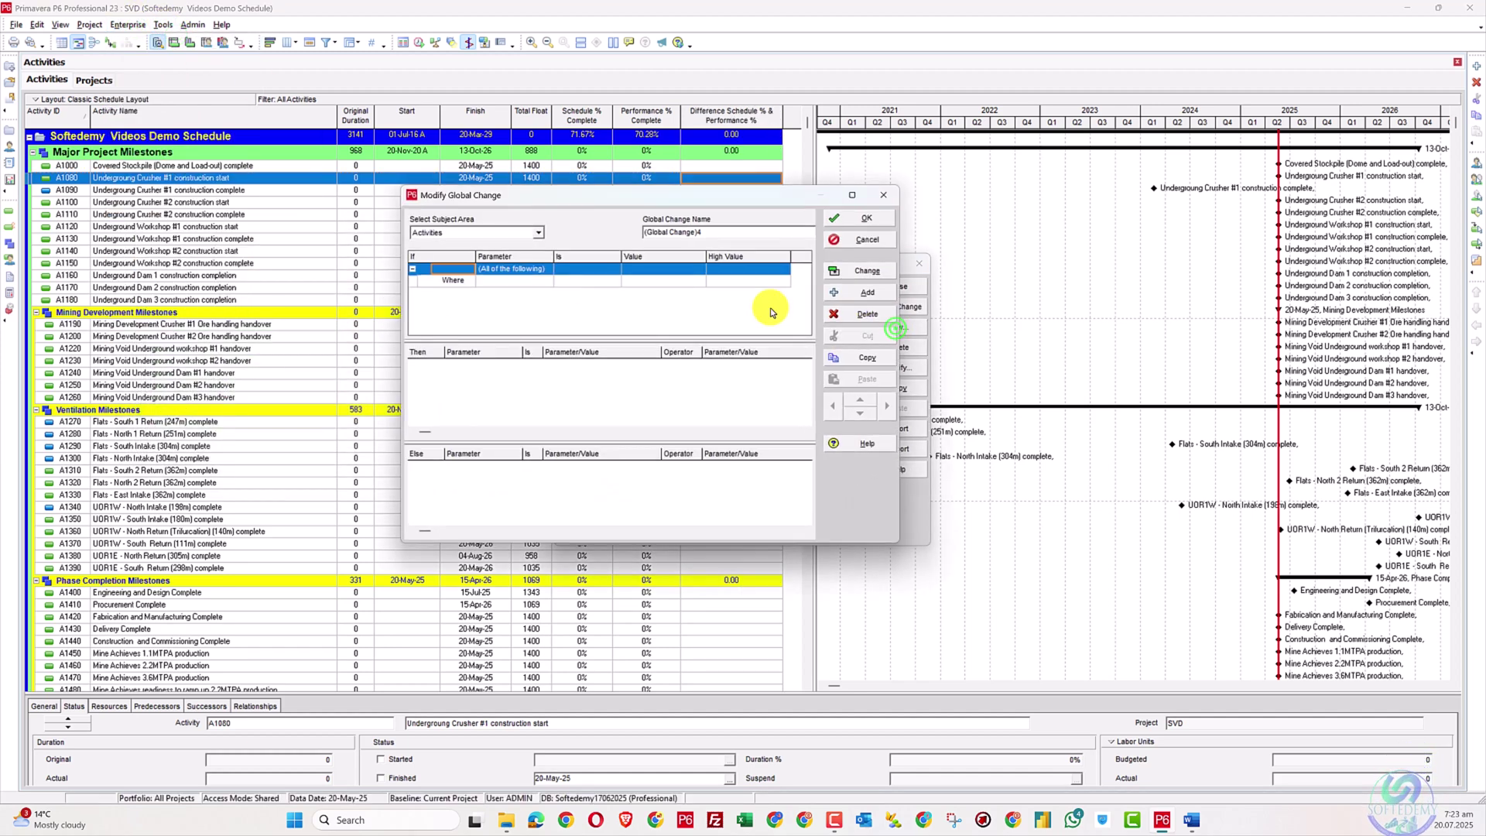
left_click_drag(674, 231, 481, 200)
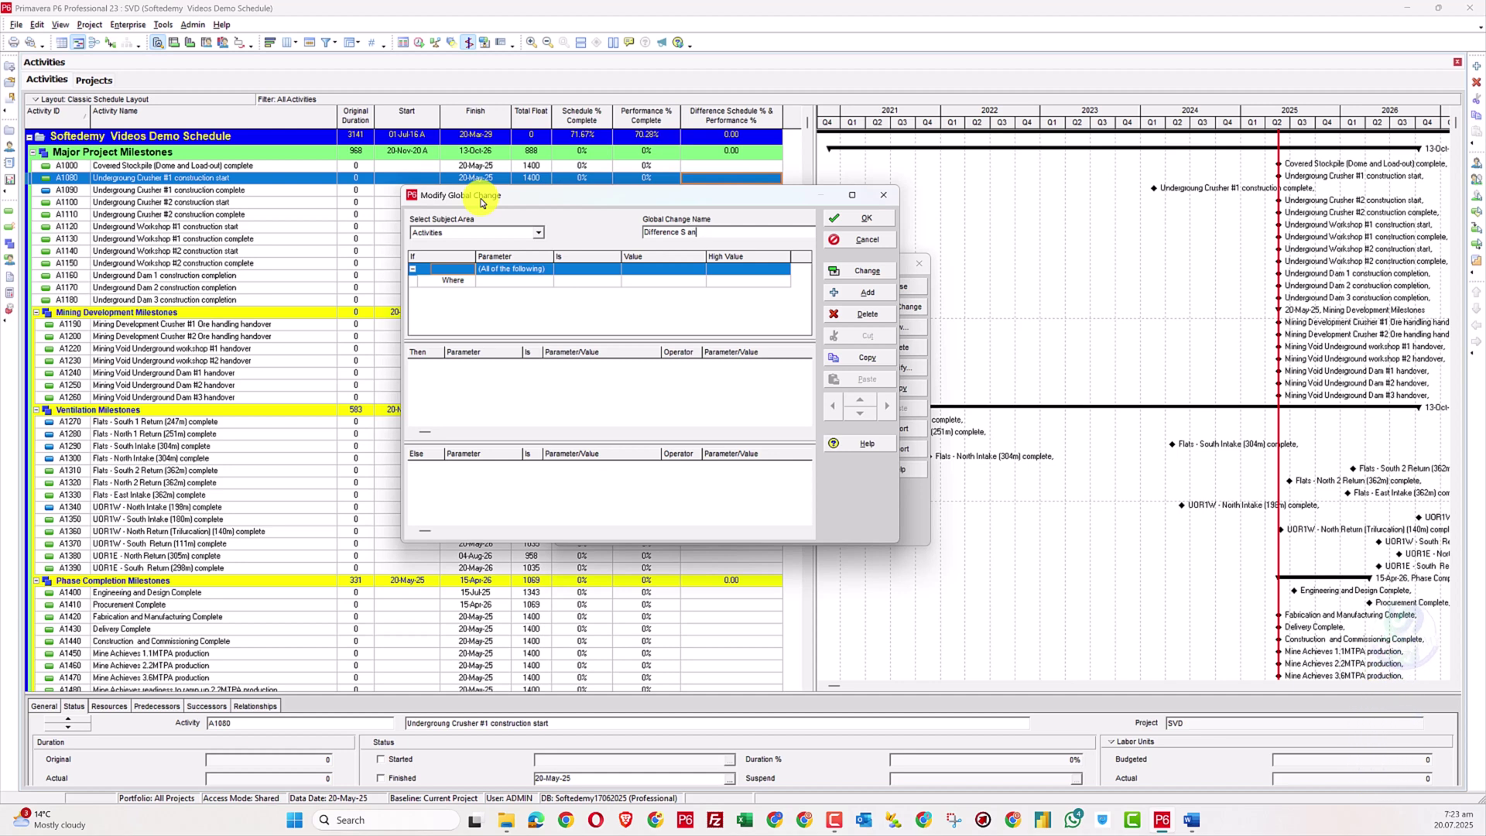
- Add a Then statement with Difference Schedule % & Performance % as its parameter, and widen the parameter column
left_click(547, 388)
left_click(850, 291)
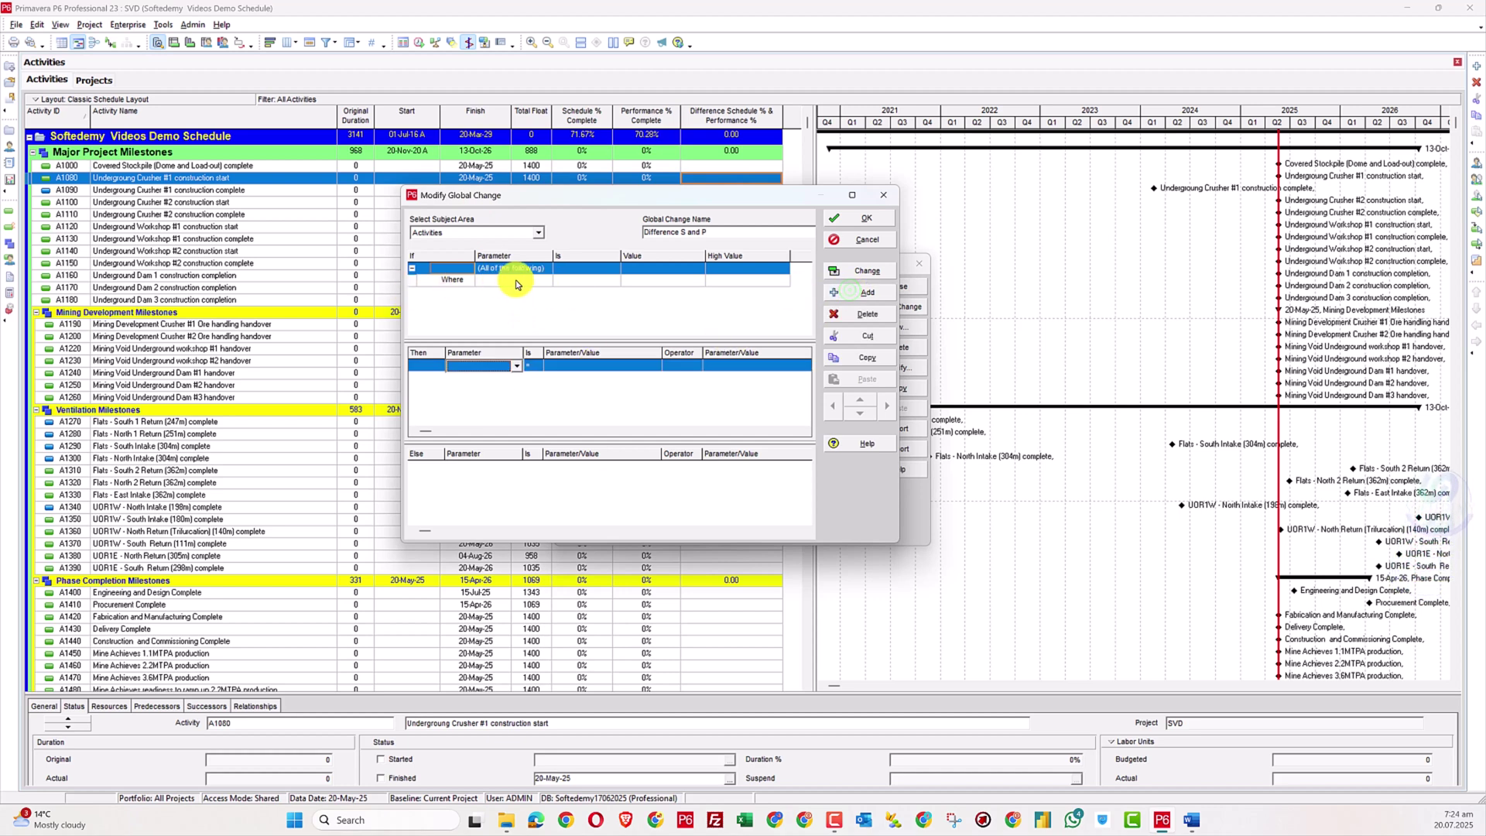
left_click(493, 367)
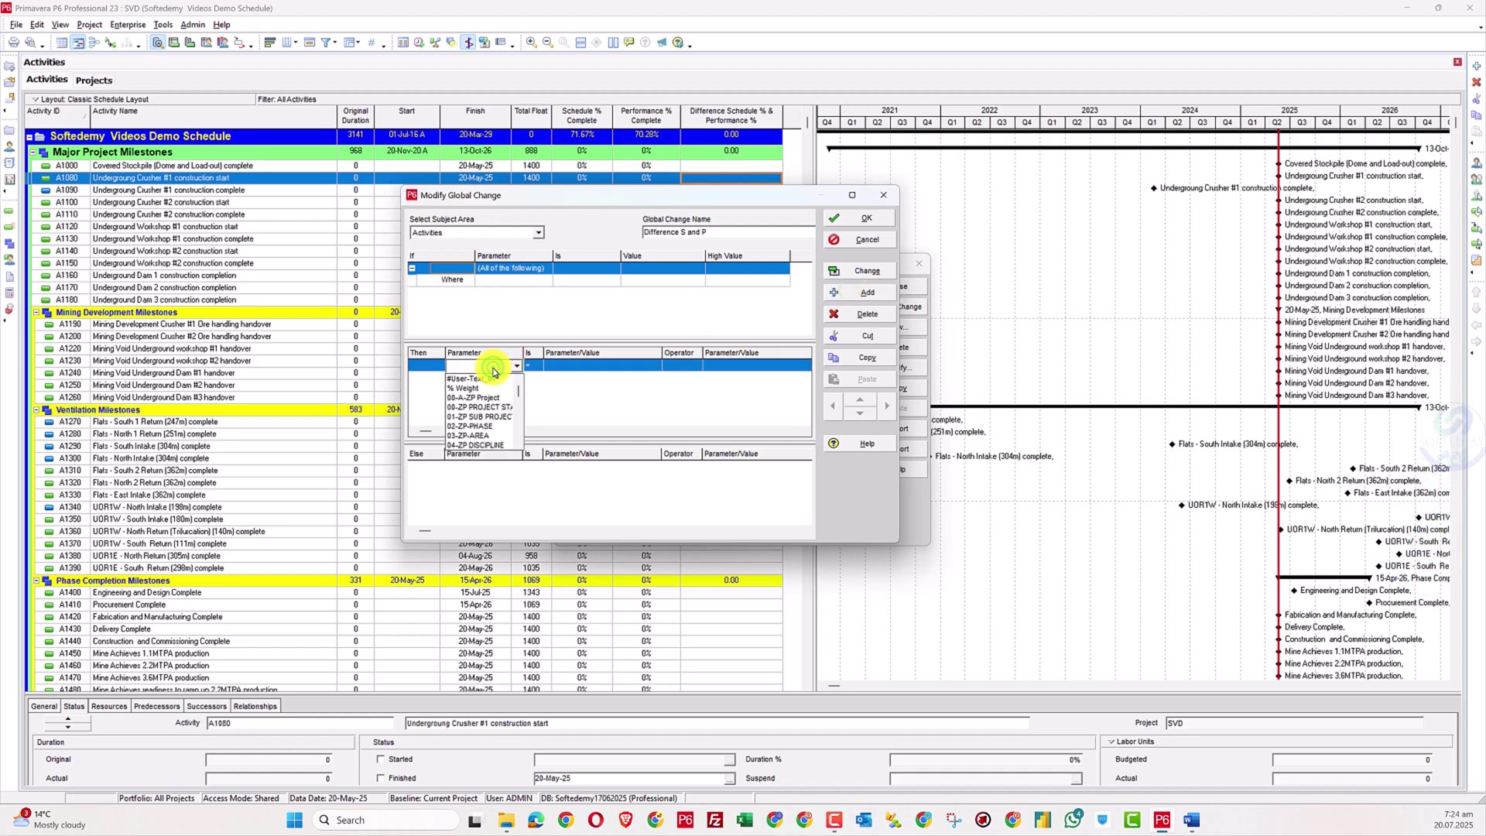
key("d")
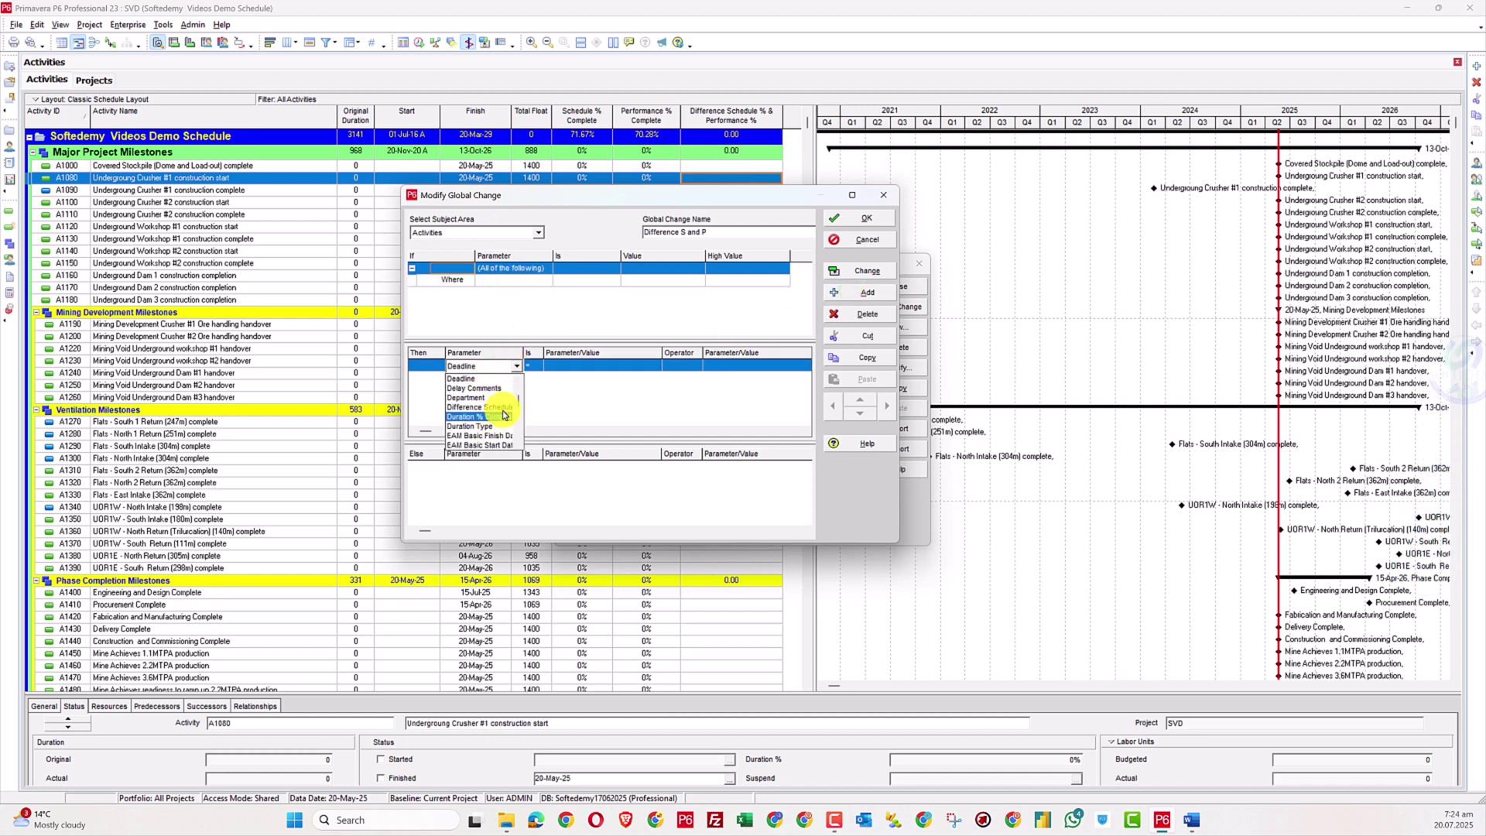
left_click(504, 408)
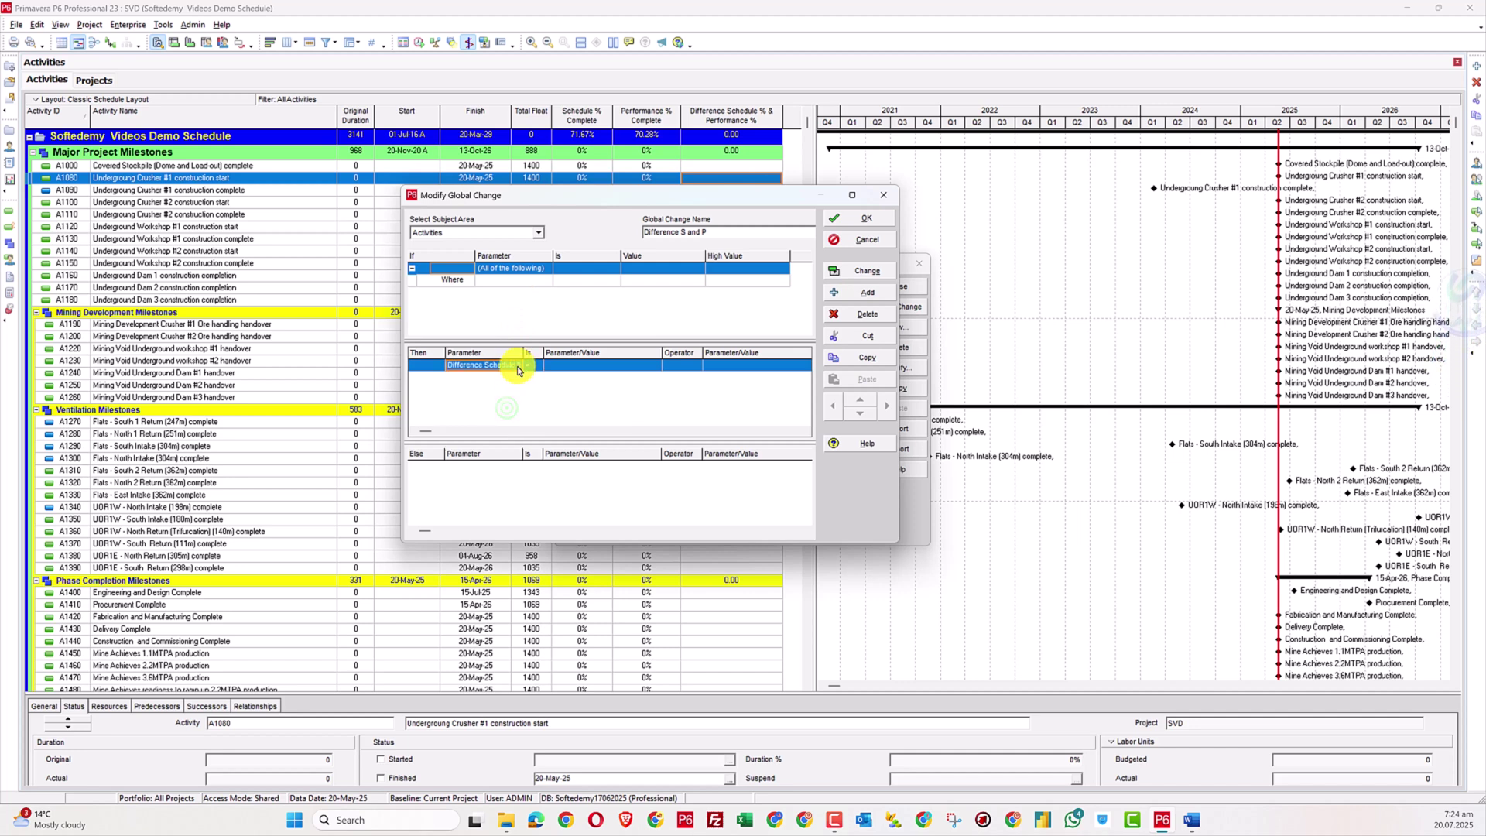
left_click_drag(523, 350, 571, 350)
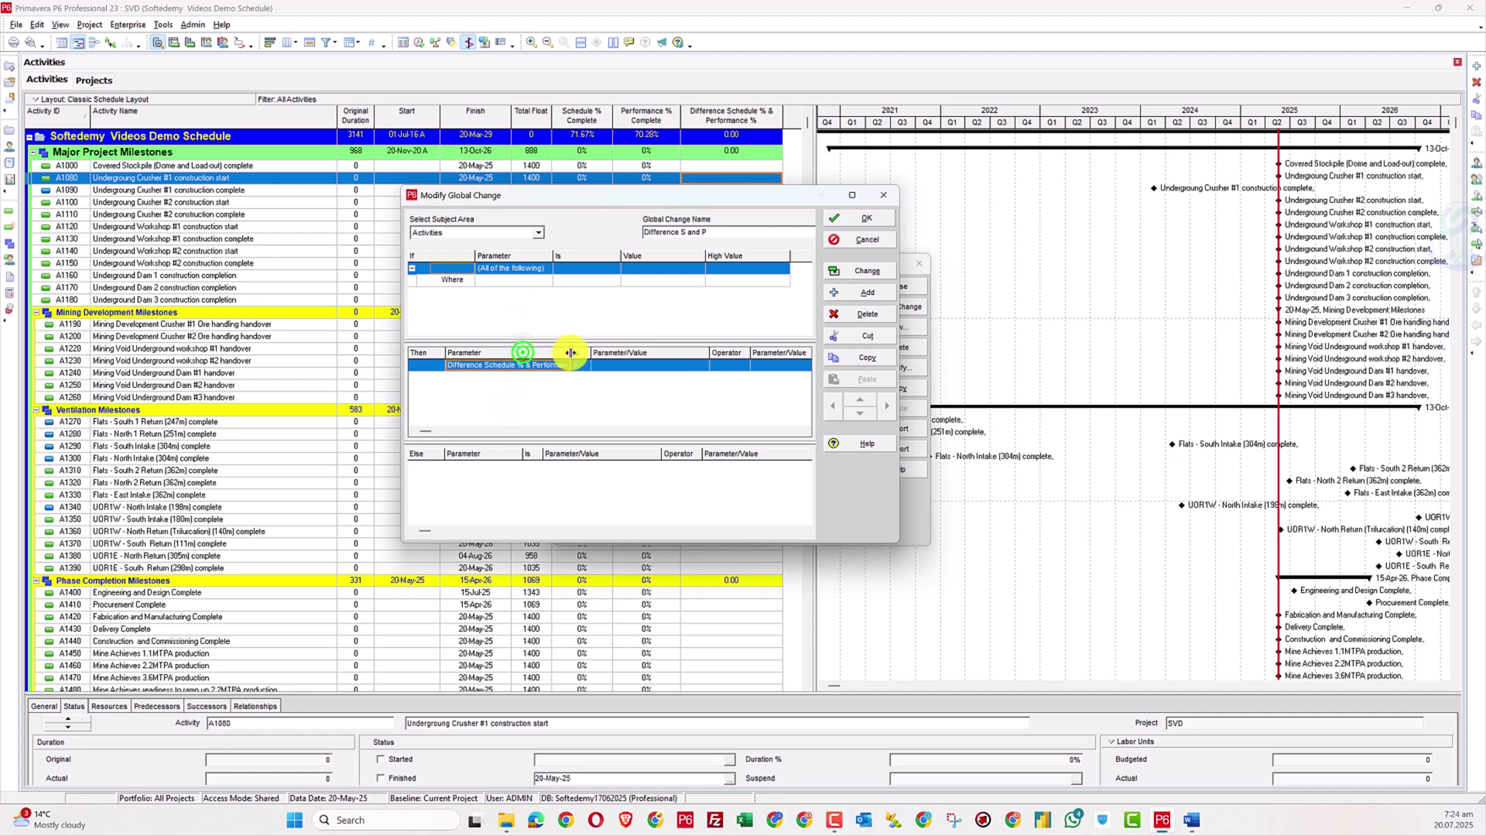
- Set the Then statement's value to Schedule % Complete minus Performance % Complete, and widen the dialog to show the whole formula
left_click(648, 372)
left_click(648, 372)
left_click(647, 380)
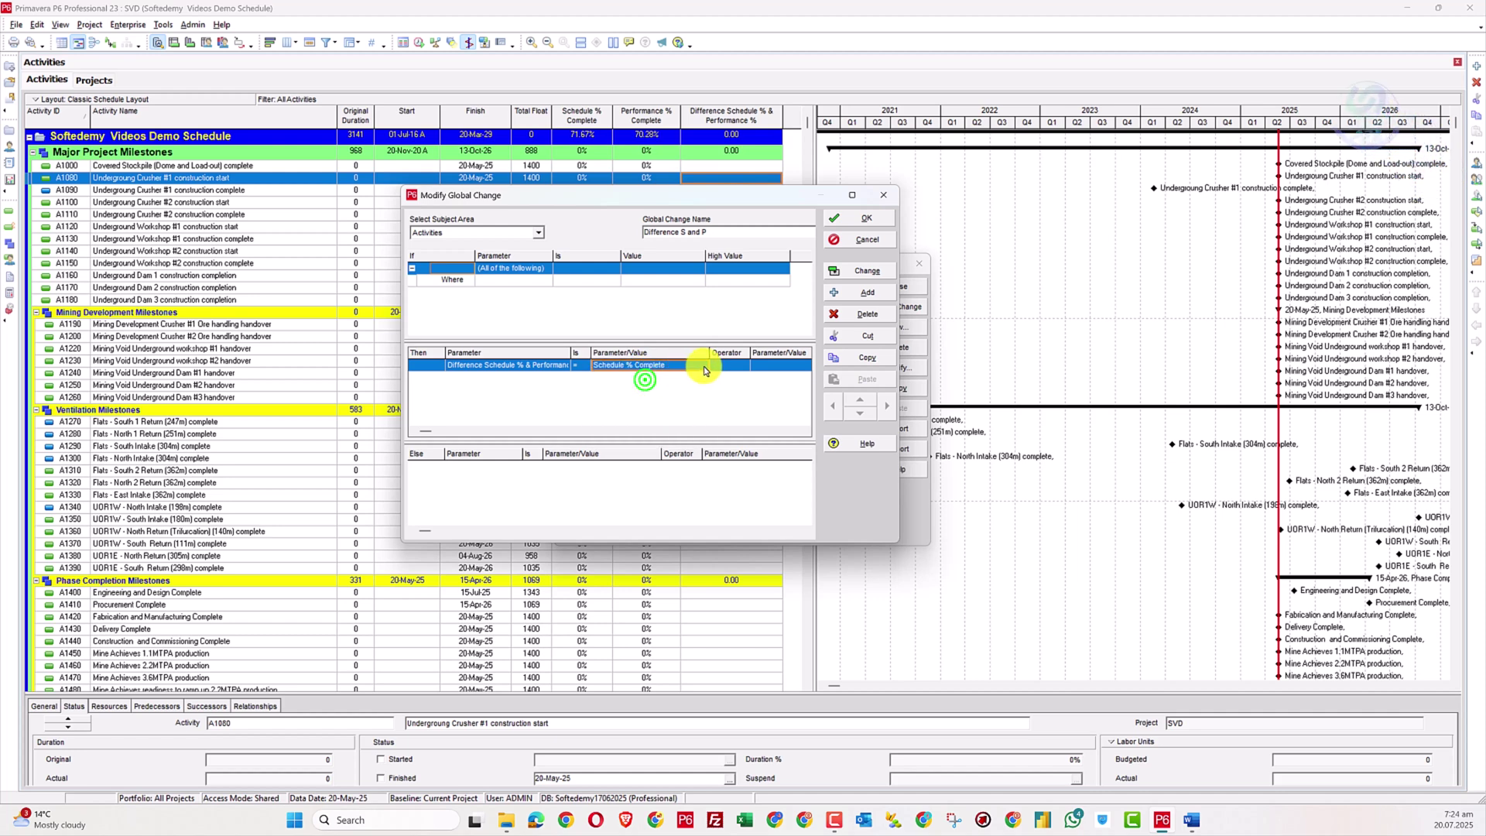
left_click(736, 365)
left_click(742, 370)
left_click(722, 395)
left_click(772, 366)
left_click(771, 370)
key("p")
left_click(765, 391)
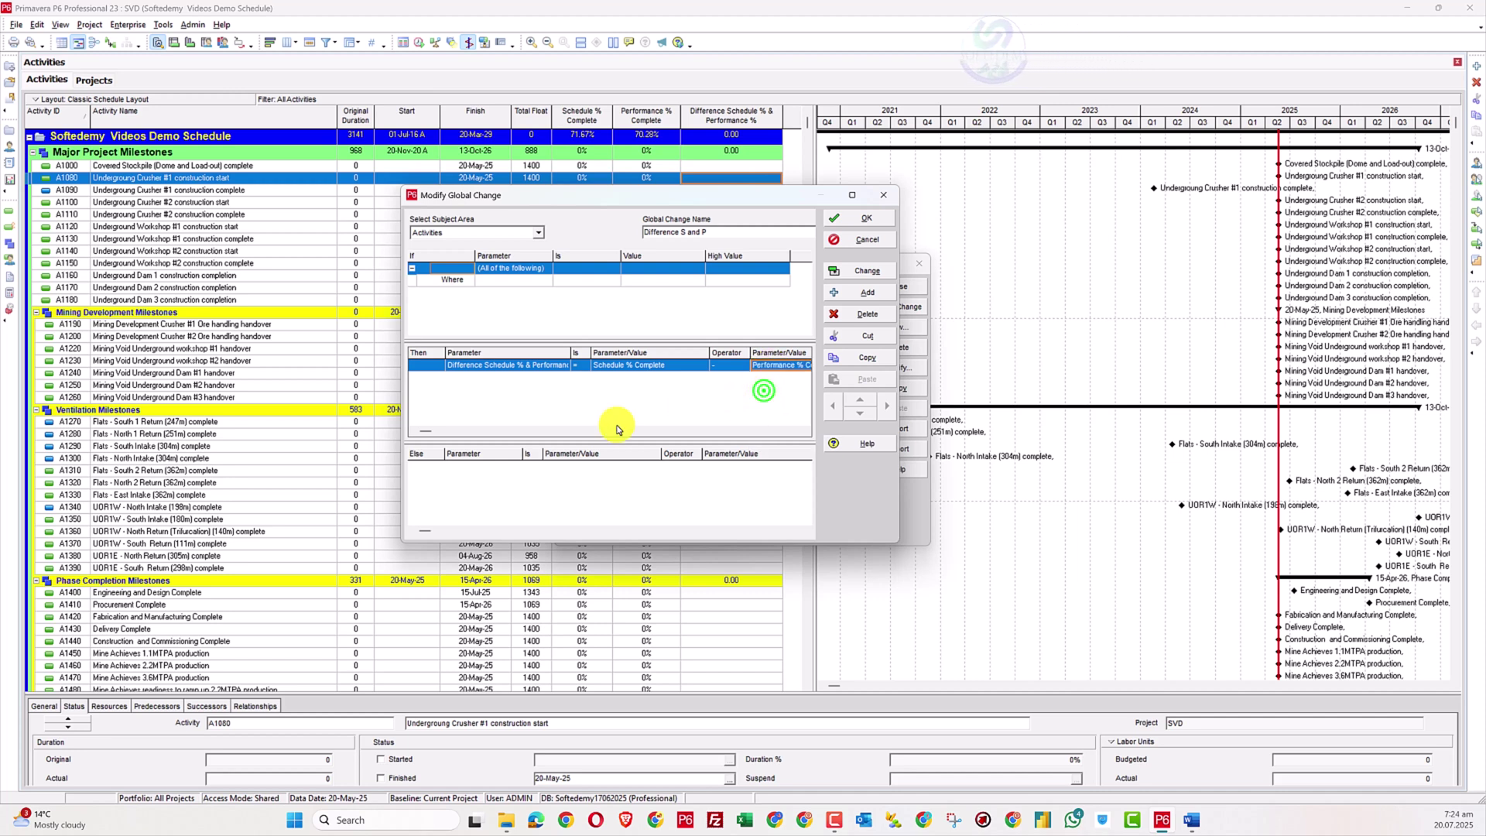
left_click_drag(403, 544, 279, 542)
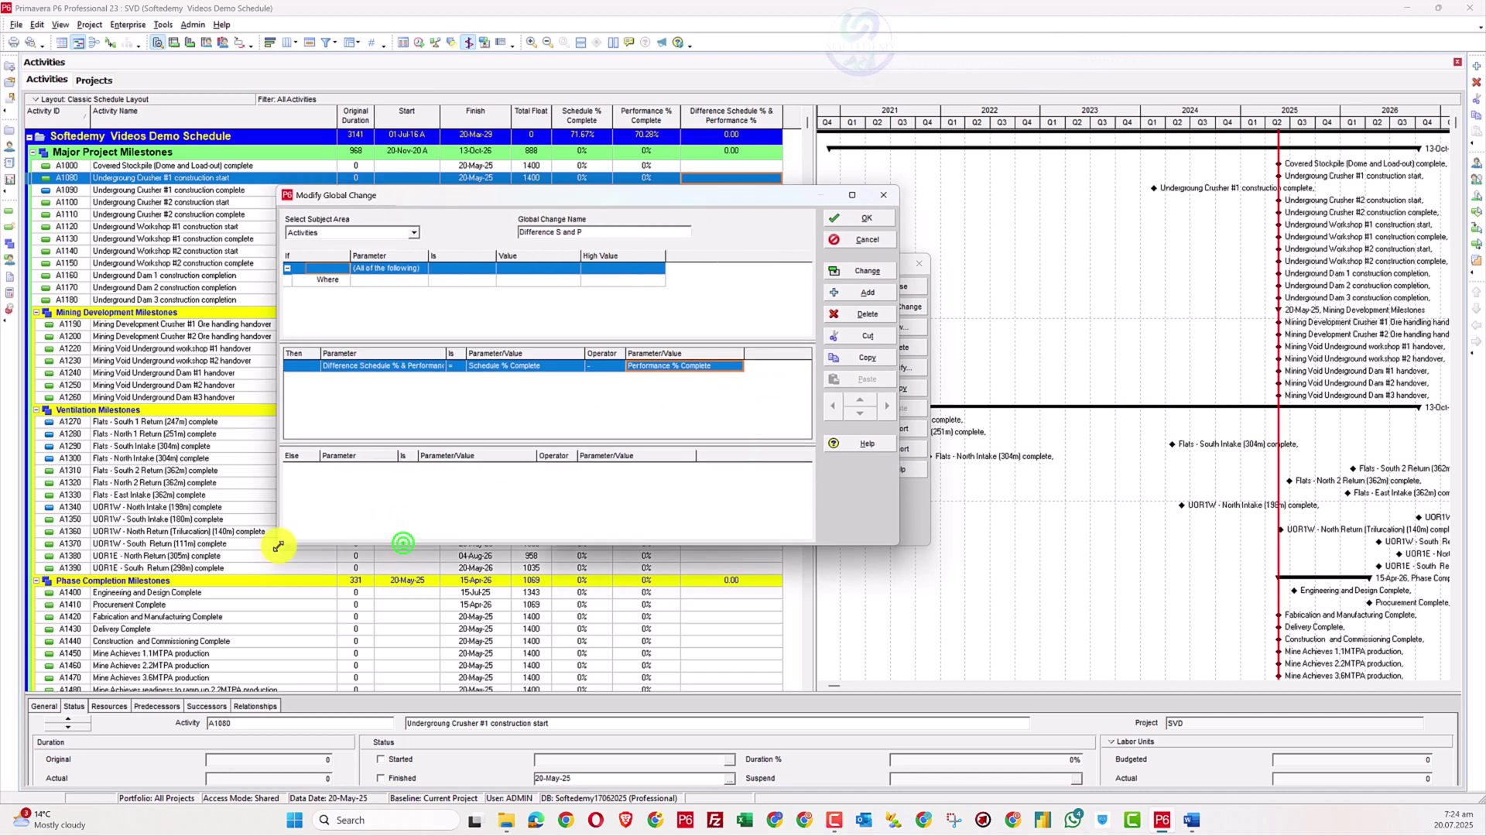
- Run the "Difference S and P" global change, commit its changes, and close the global change dialogs
left_click(861, 273)
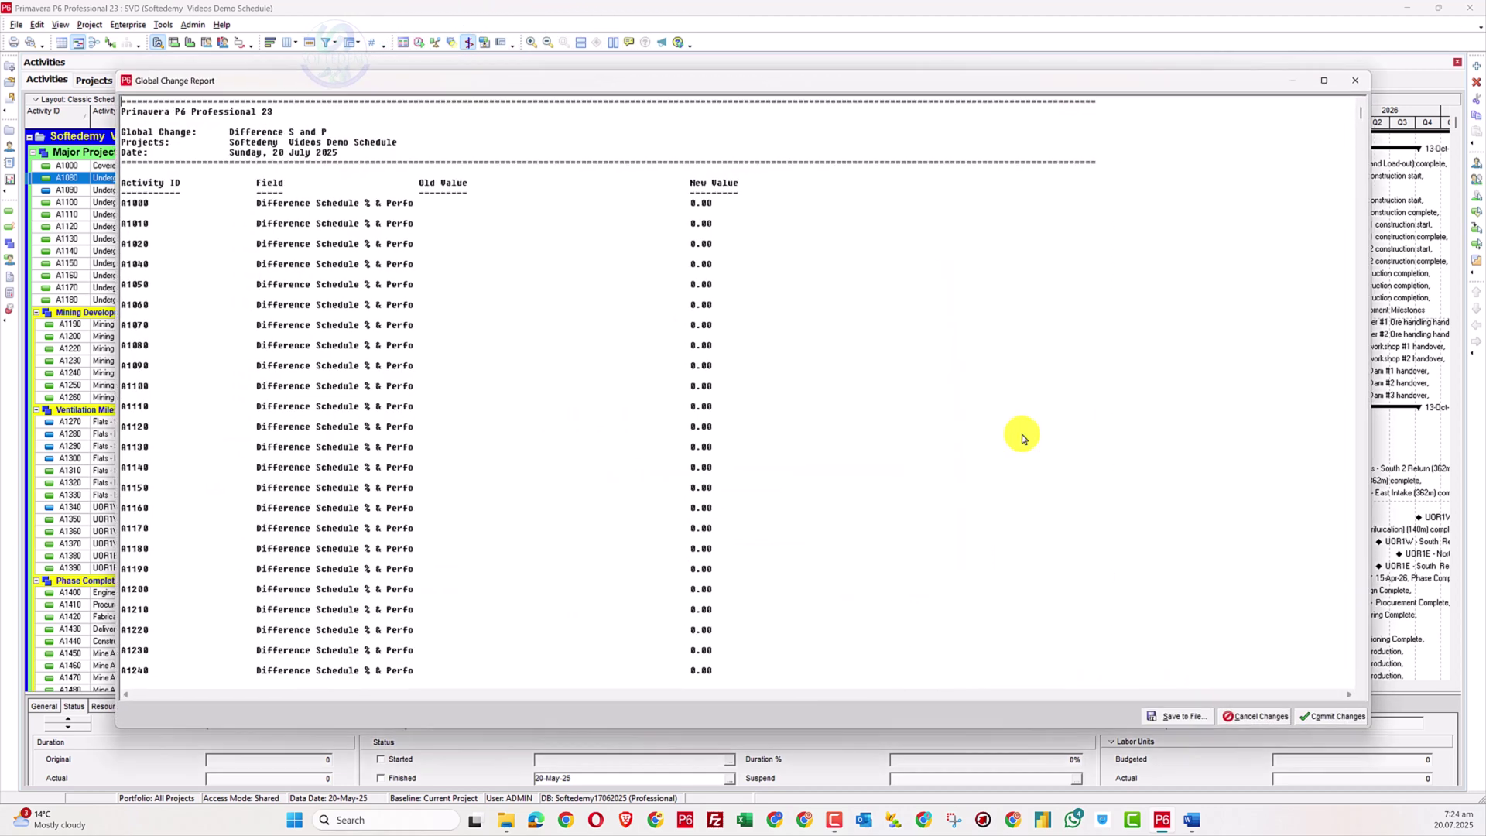
left_click(1345, 716)
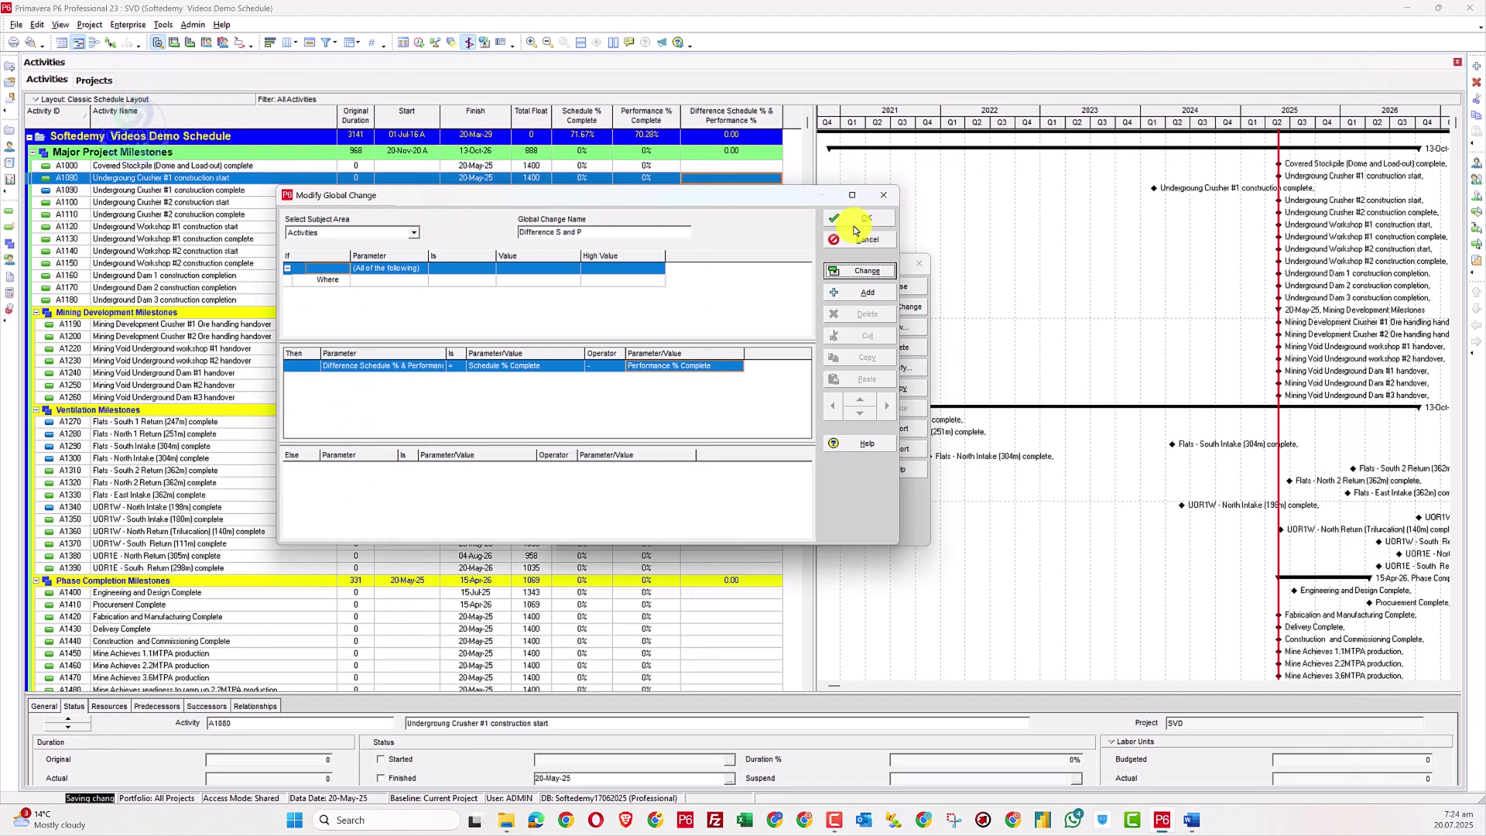
left_click(861, 223)
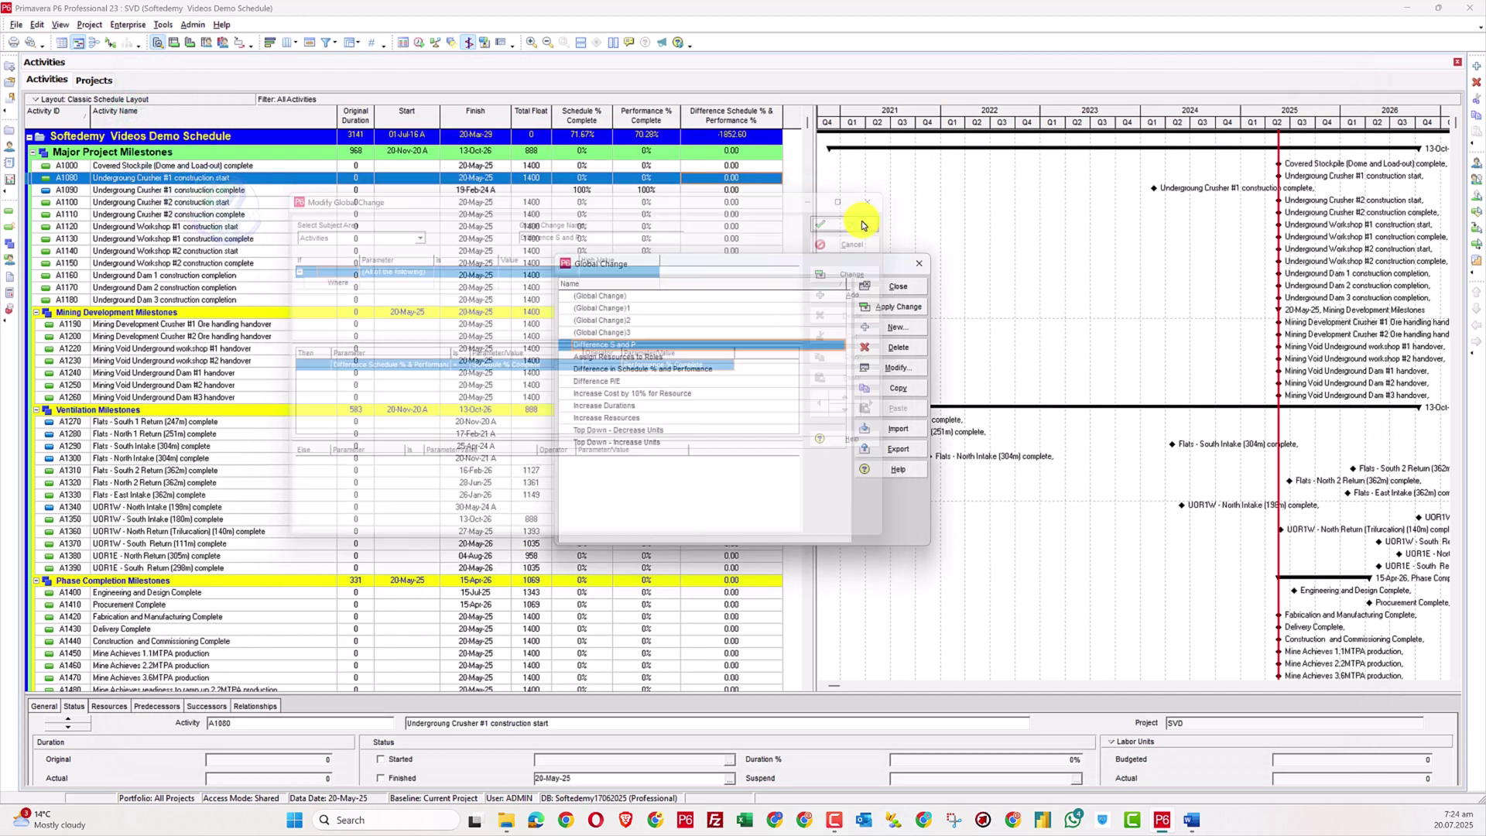
left_click(894, 287)
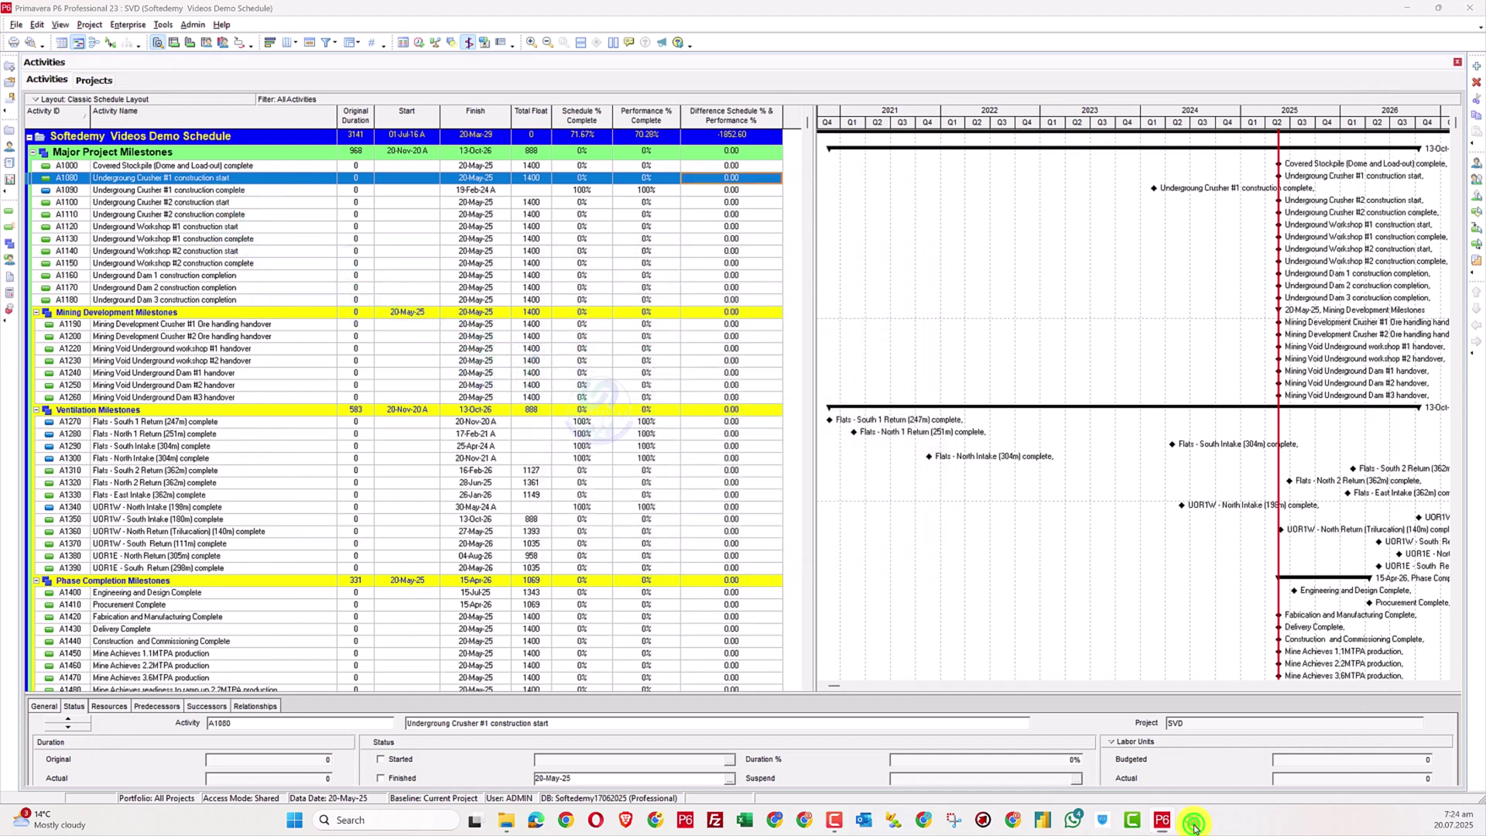
- Review the first note in the Word document about unequal performance and schedule percentages, and return to Primavera P6
left_click(1191, 819)
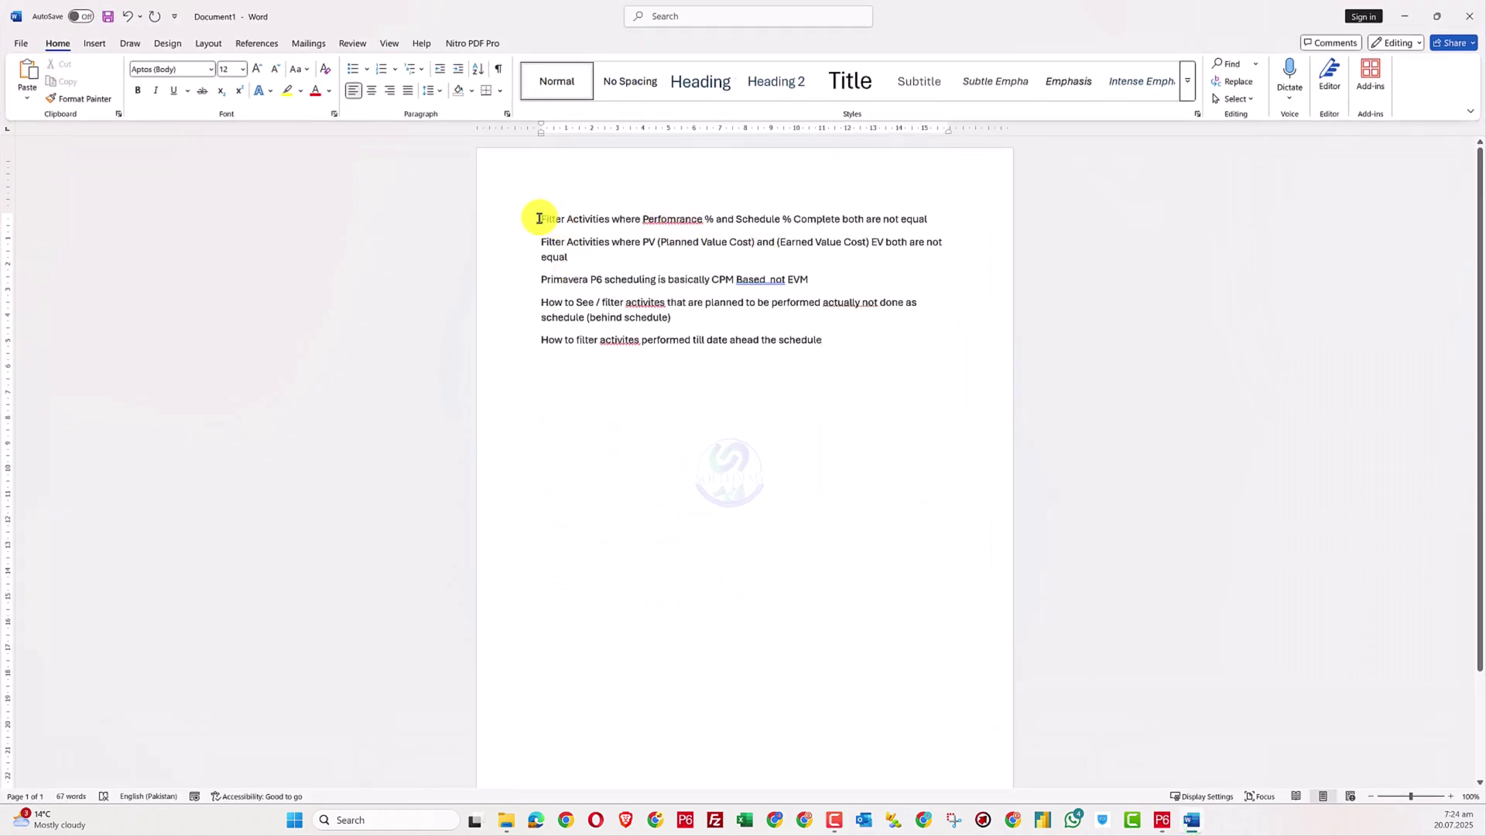
left_click_drag(540, 217, 915, 214)
left_click(1405, 14)
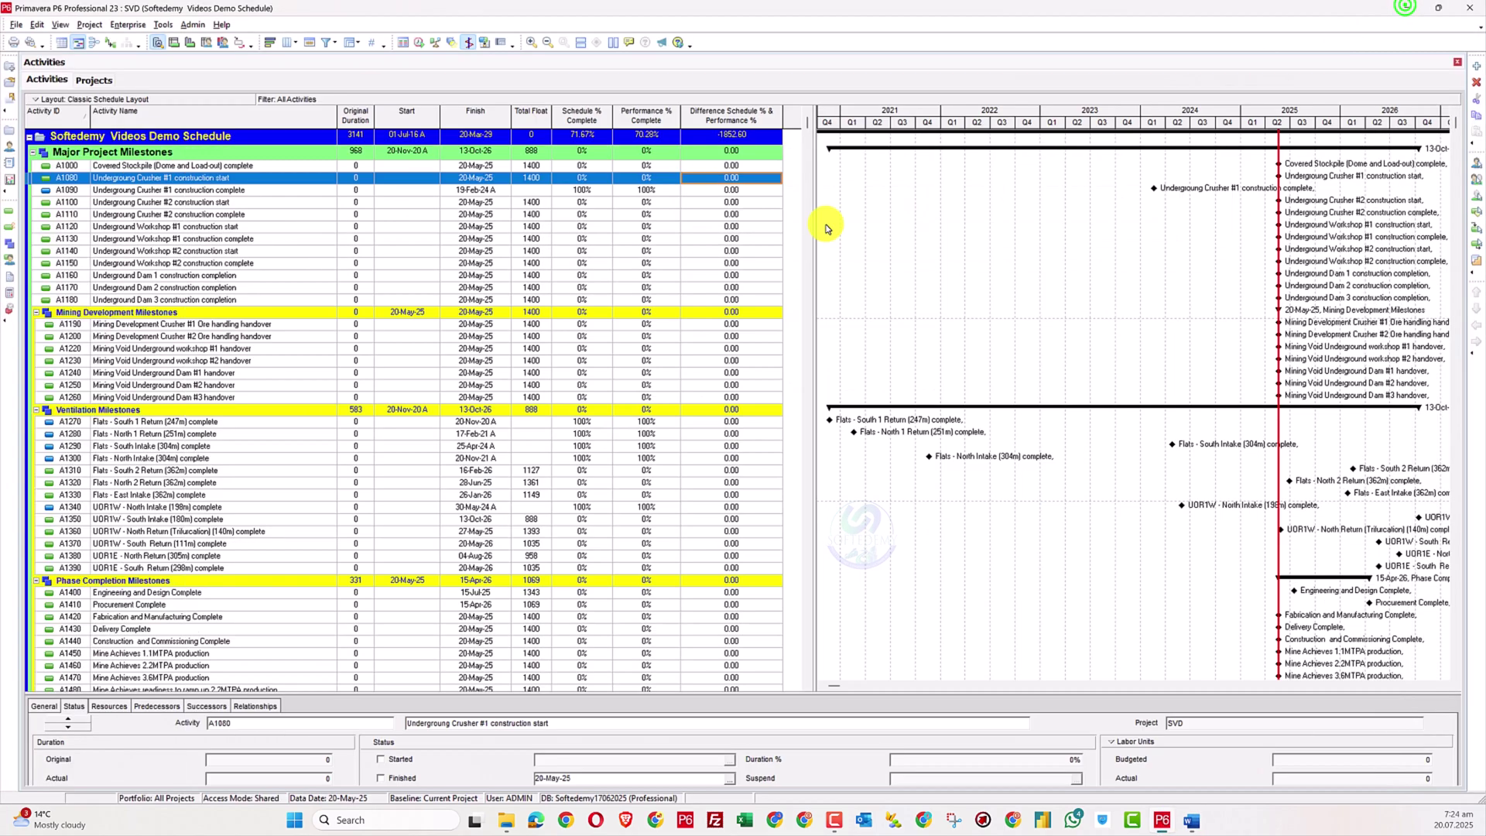
- Create a new activity filter named "Difference Schedule and Performance"
right_click(403, 123)
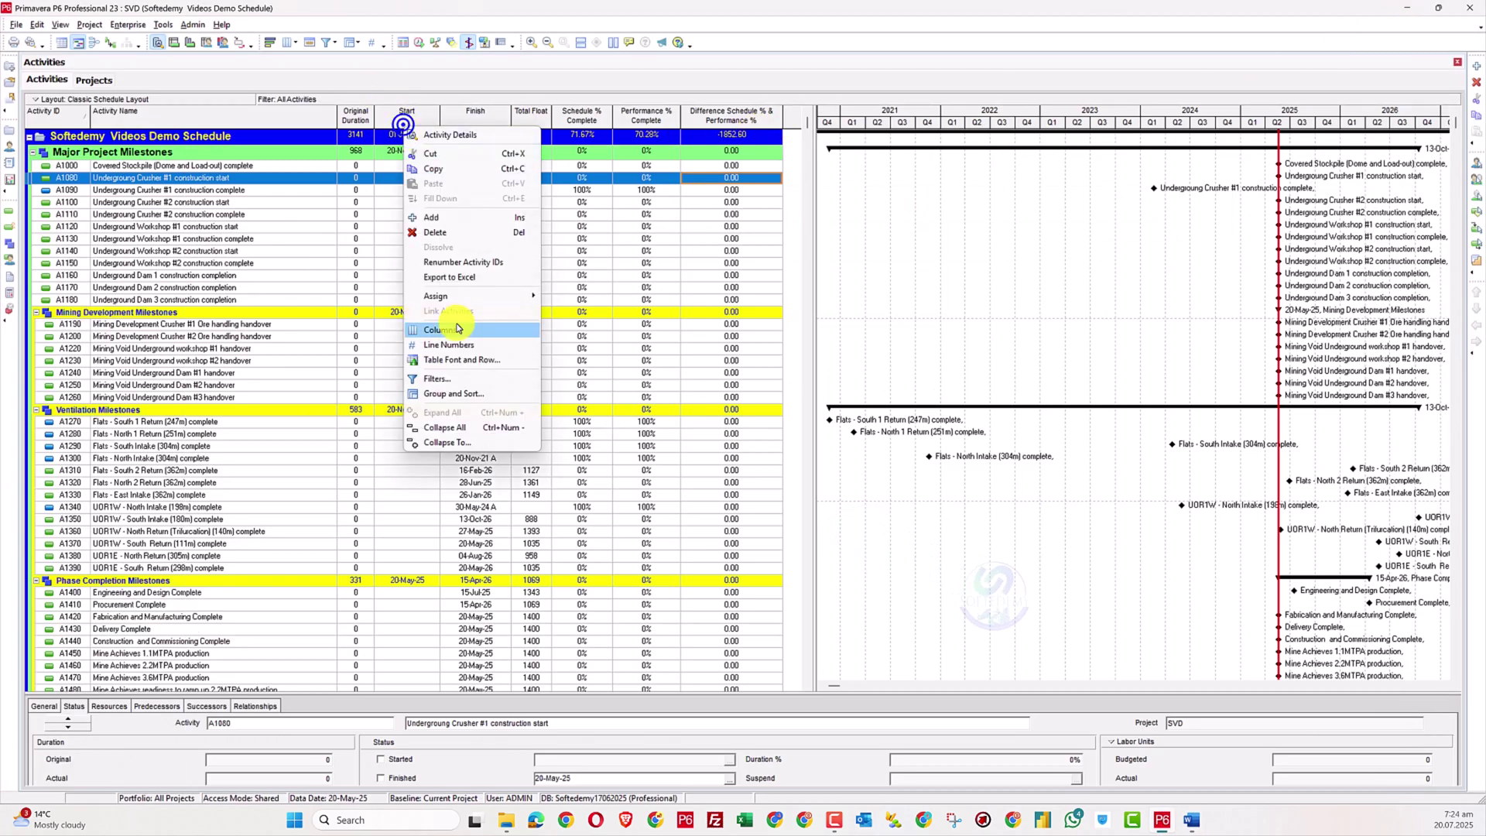
left_click(463, 384)
scroll(627, 366, "down", 5)
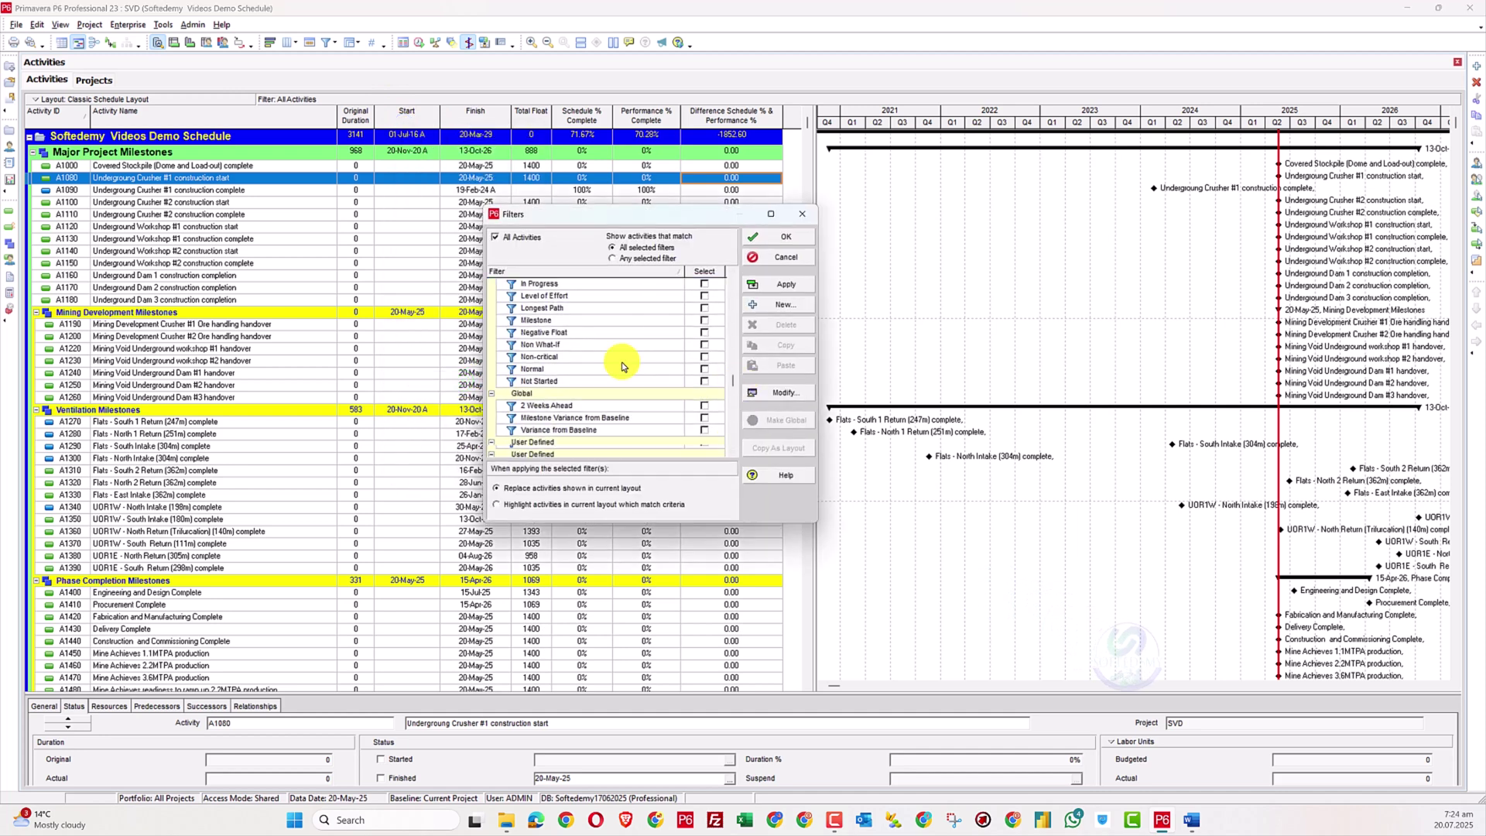
left_click(597, 382)
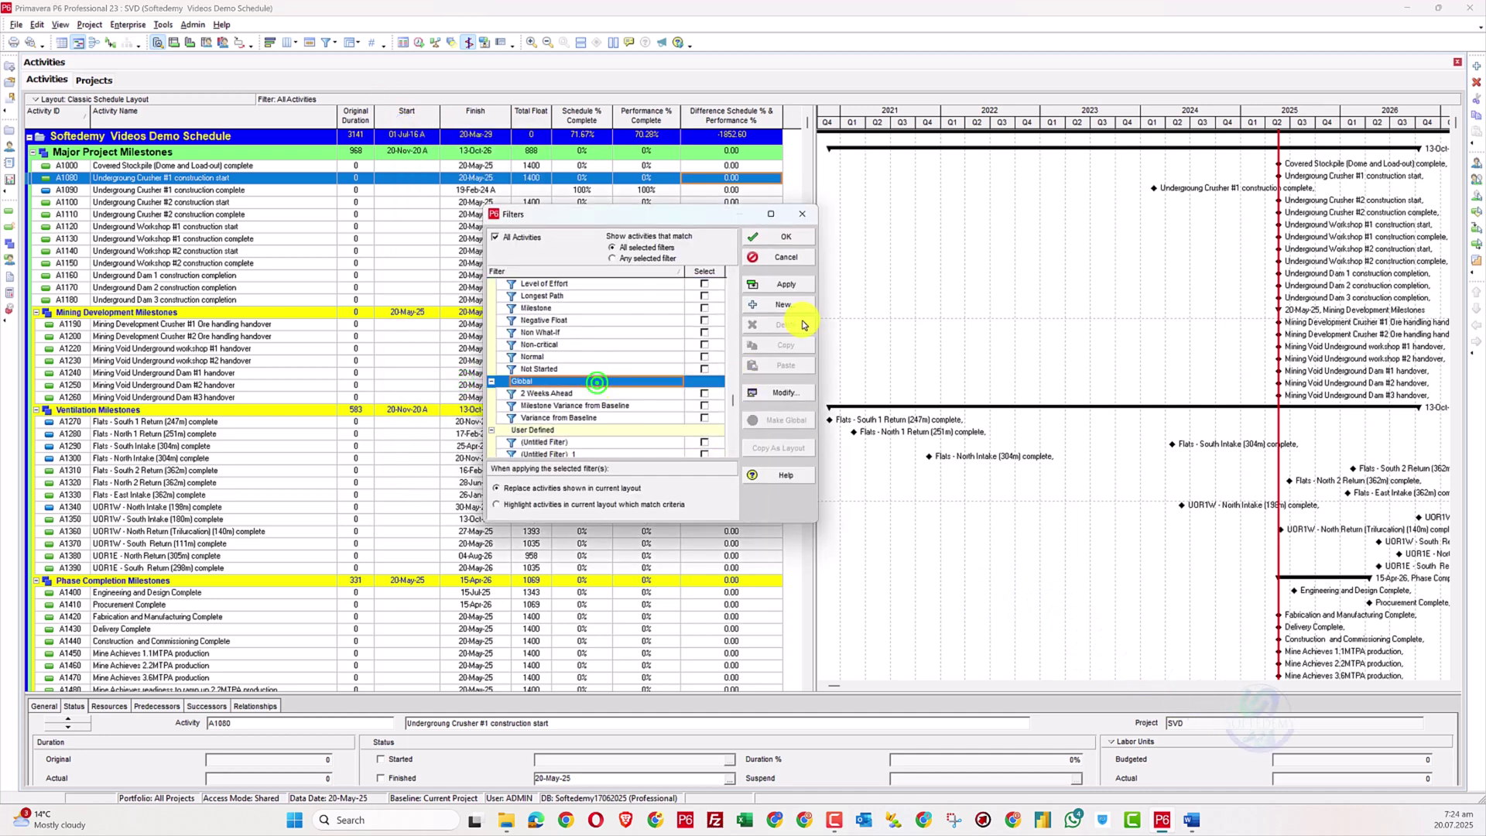
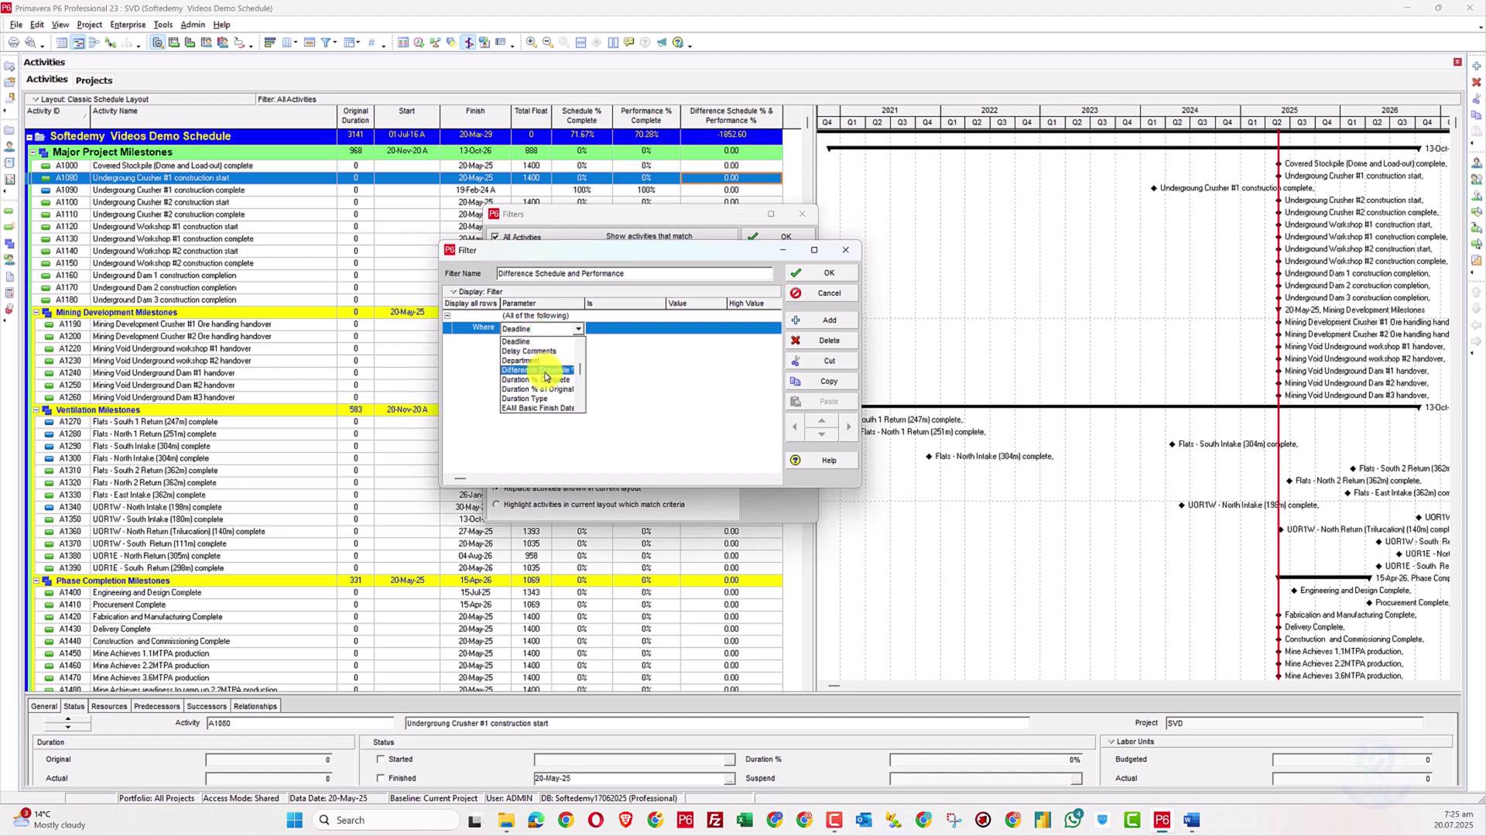
- Set the filter condition to Difference Schedule % & Performance % is not equal to 0
left_click(546, 377)
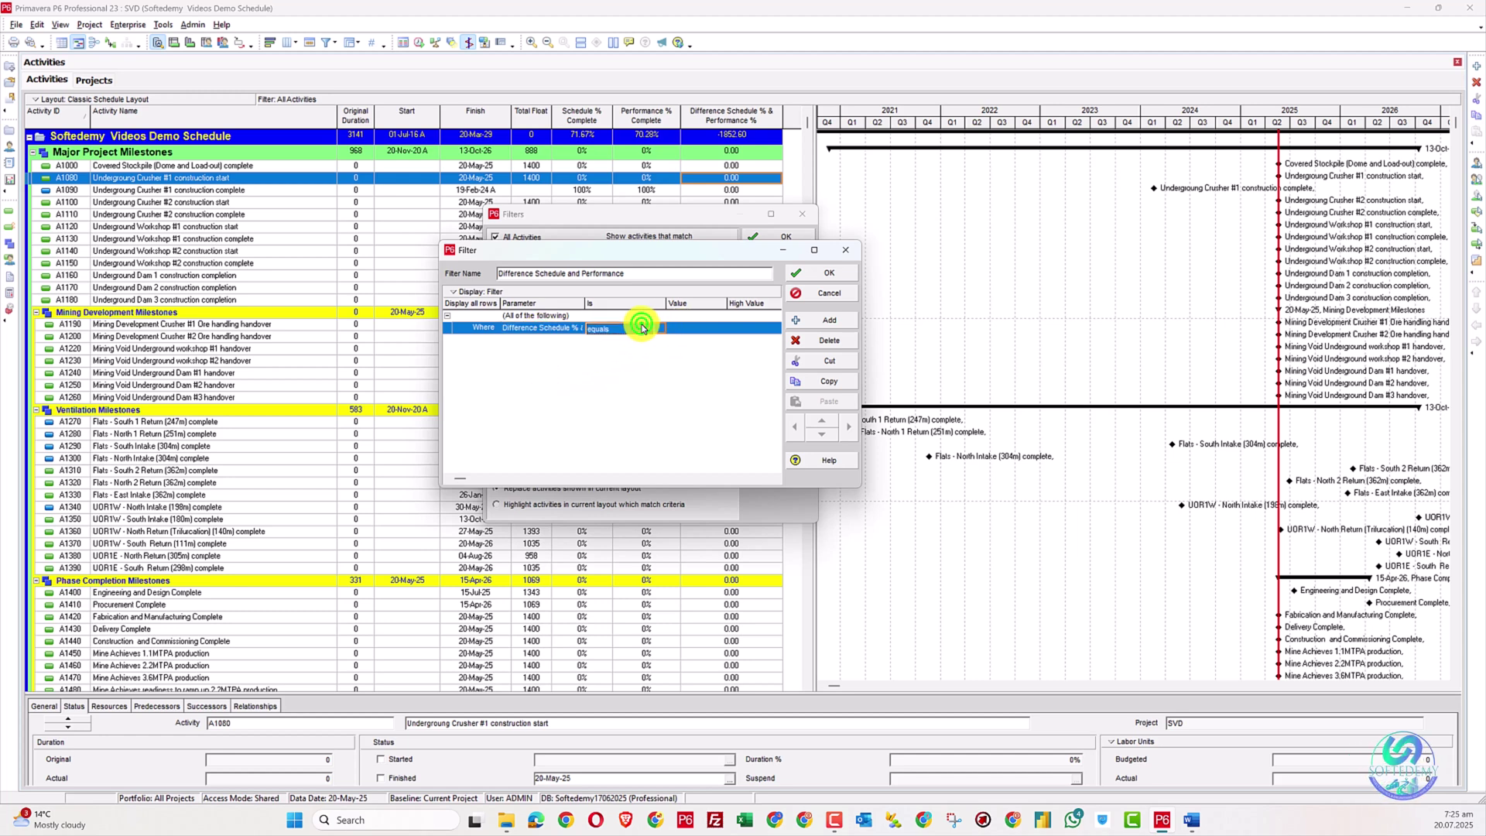
left_click(641, 325)
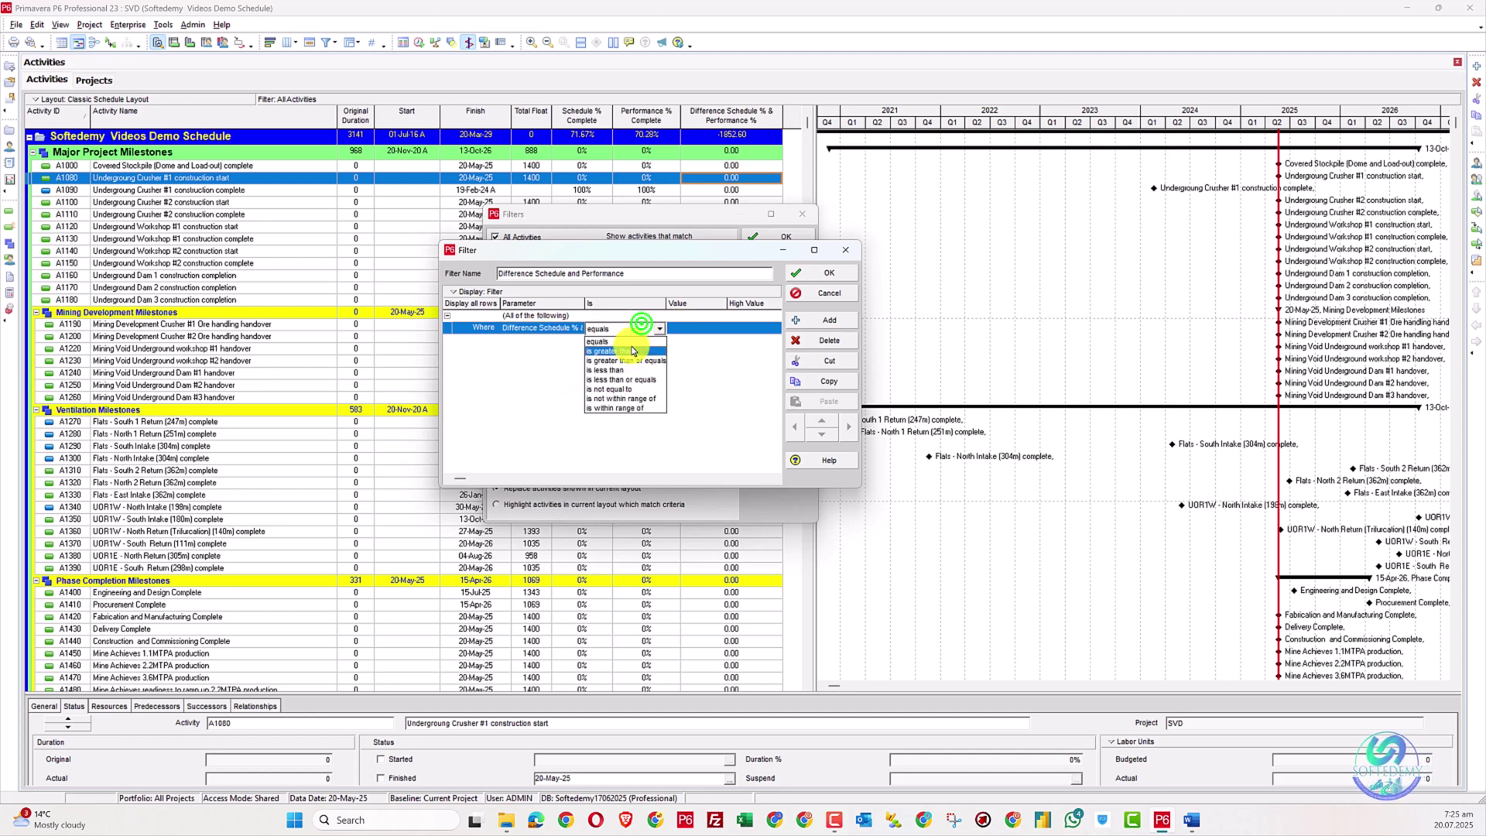
left_click(624, 388)
left_click(701, 327)
type("0")
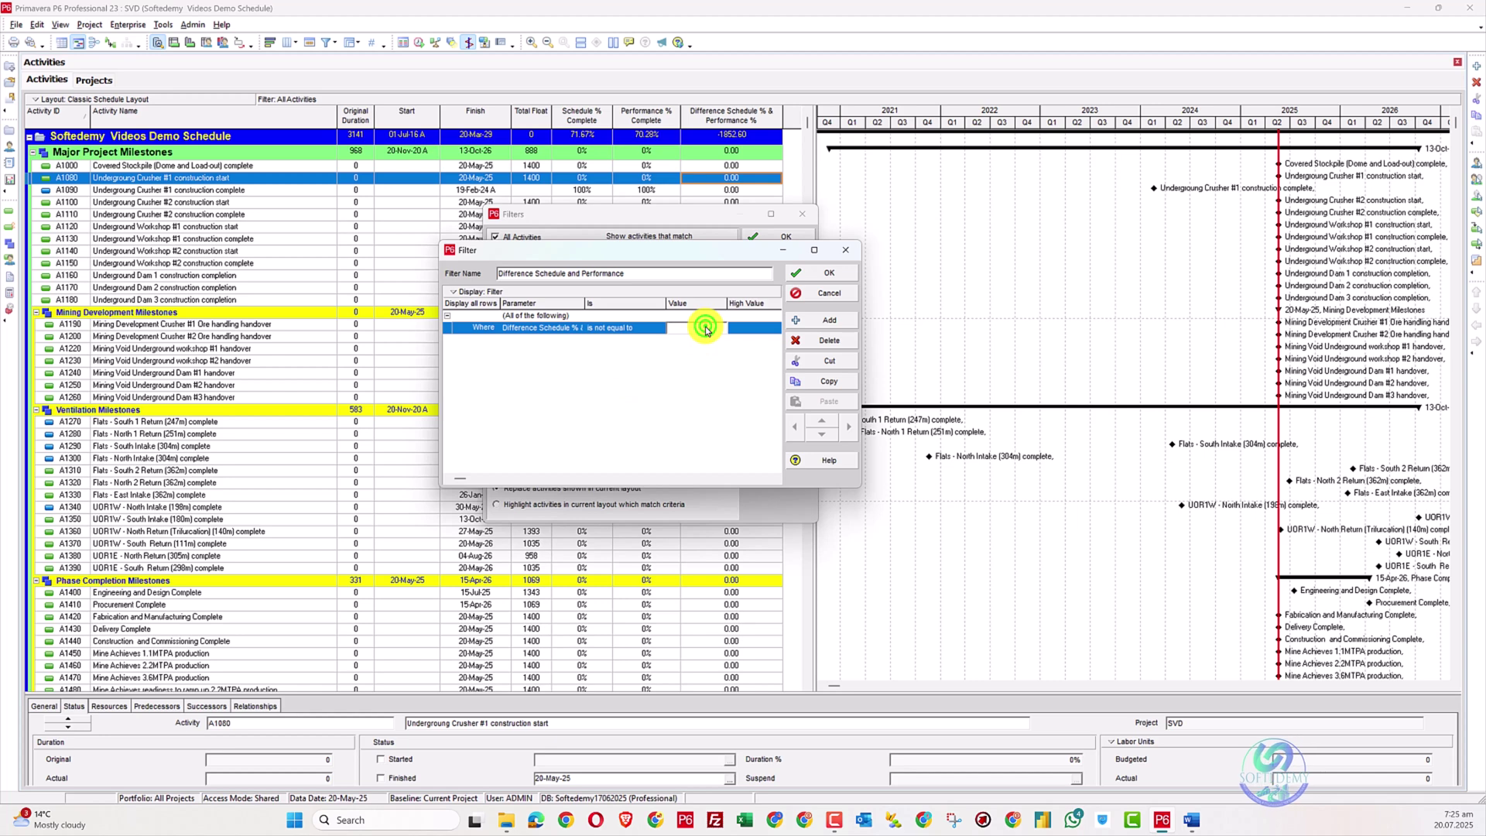
- Save the new filter and apply only Difference Schedule and Performance to the activity layout
left_click(811, 268)
left_click(787, 287)
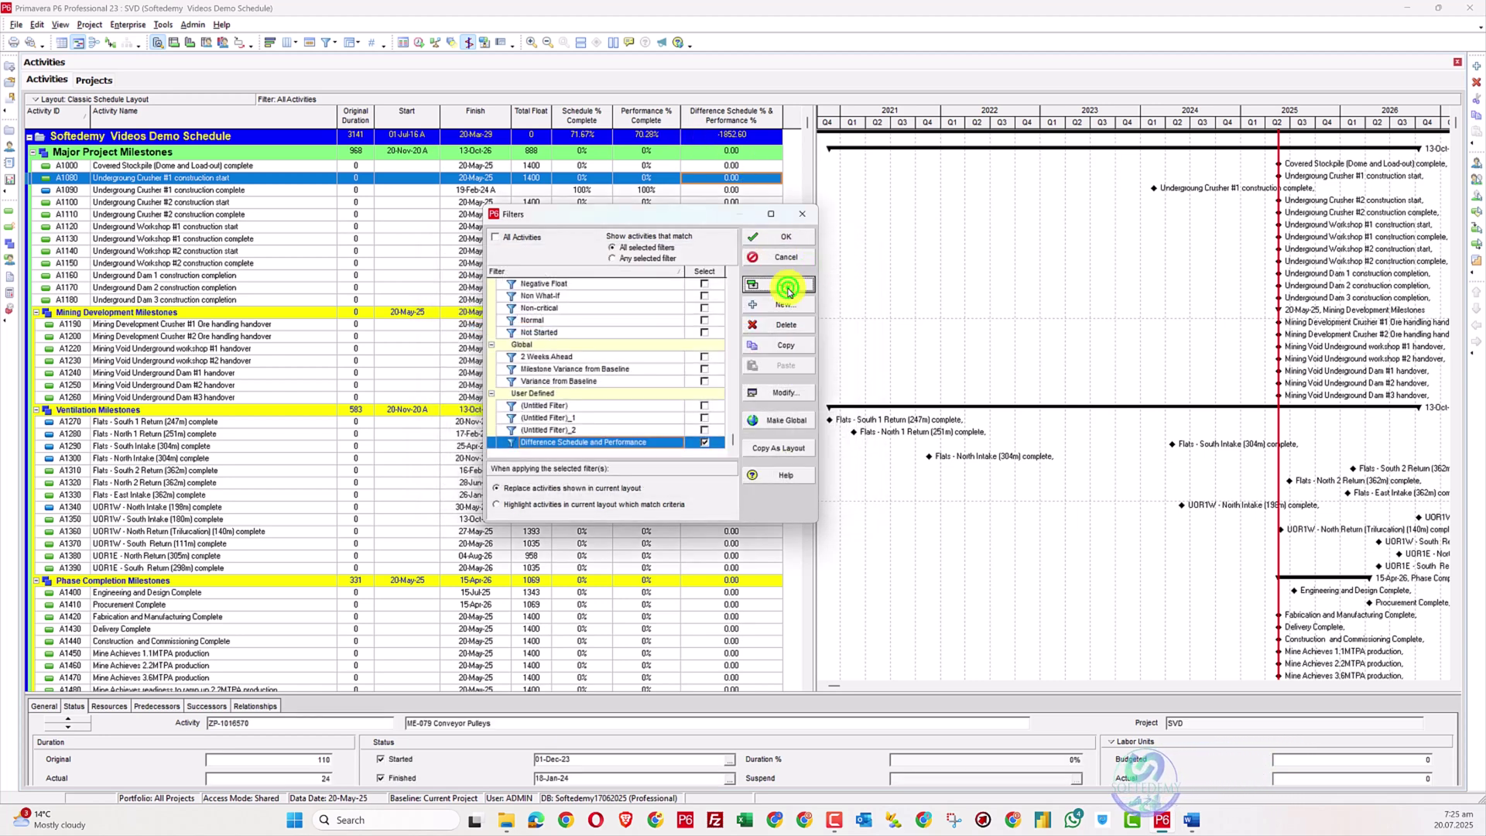
left_click(805, 244)
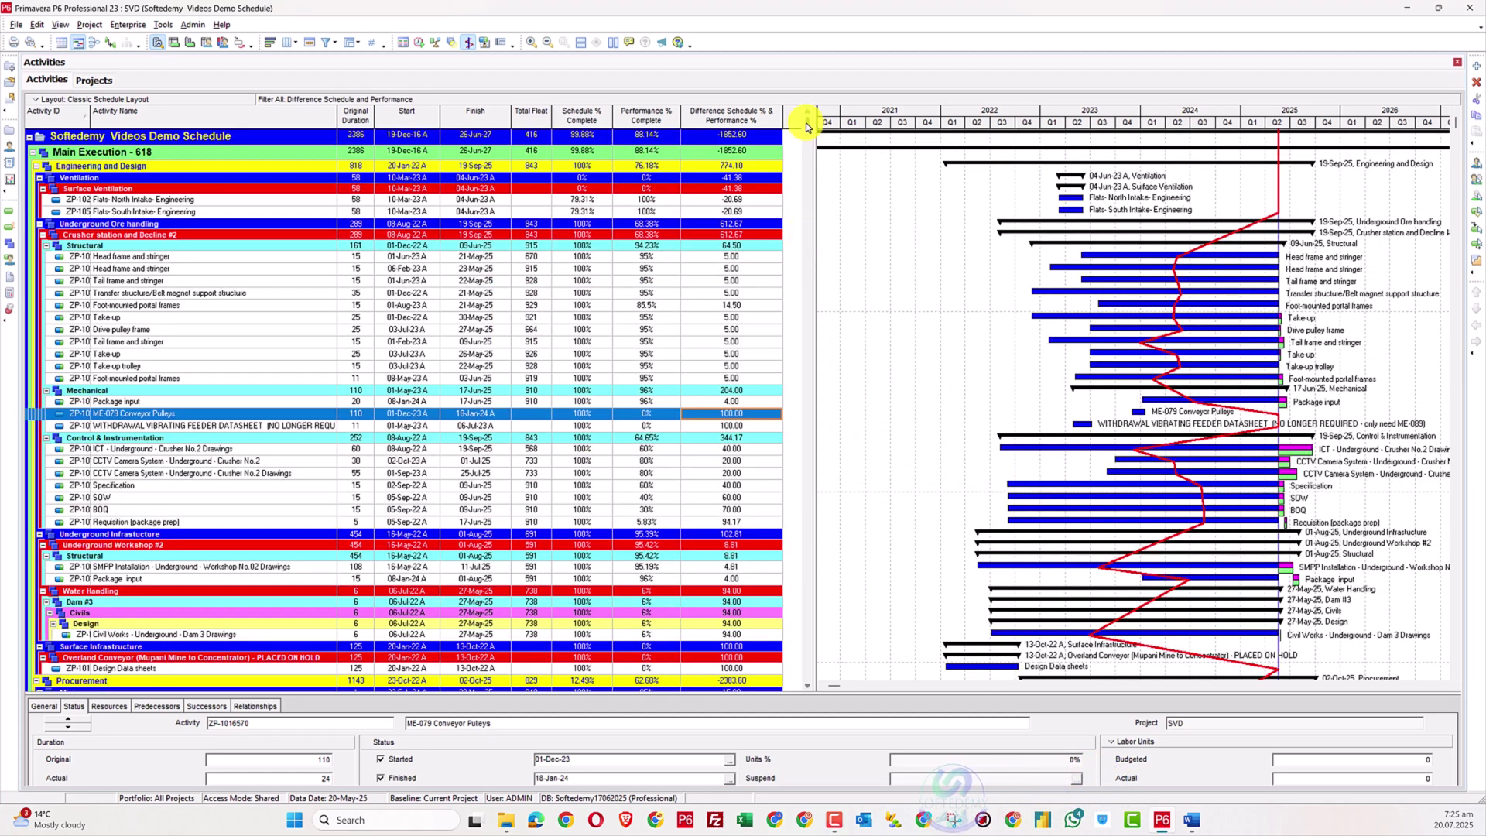
- Examine the positive and negative percentage differences of the filtered activities, including Dam 1 Electric cable delivery
left_click_drag(807, 126, 771, 693)
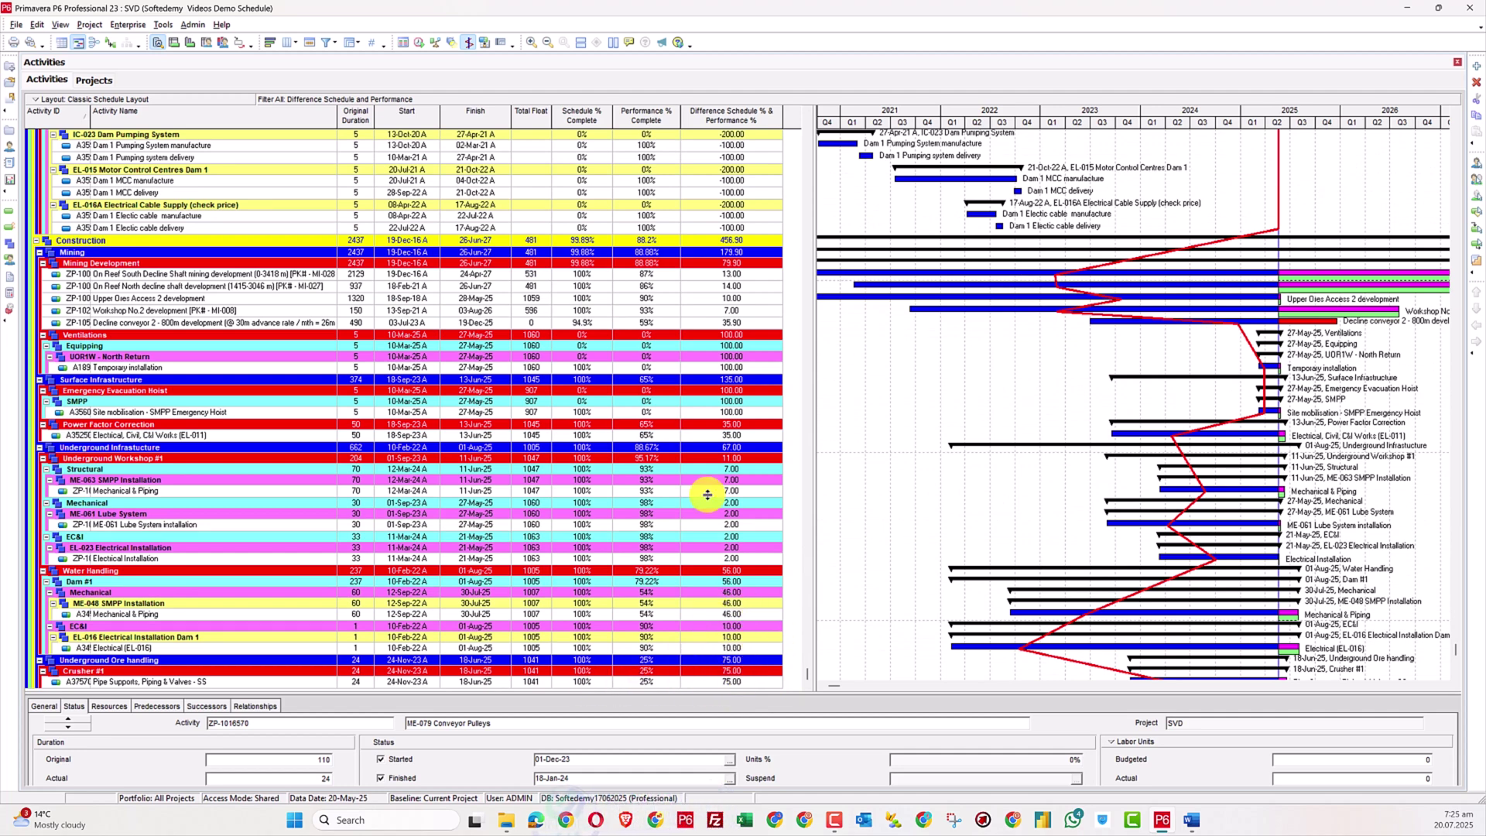
scroll(707, 491, "up", 3)
scroll(740, 387, "up", 2)
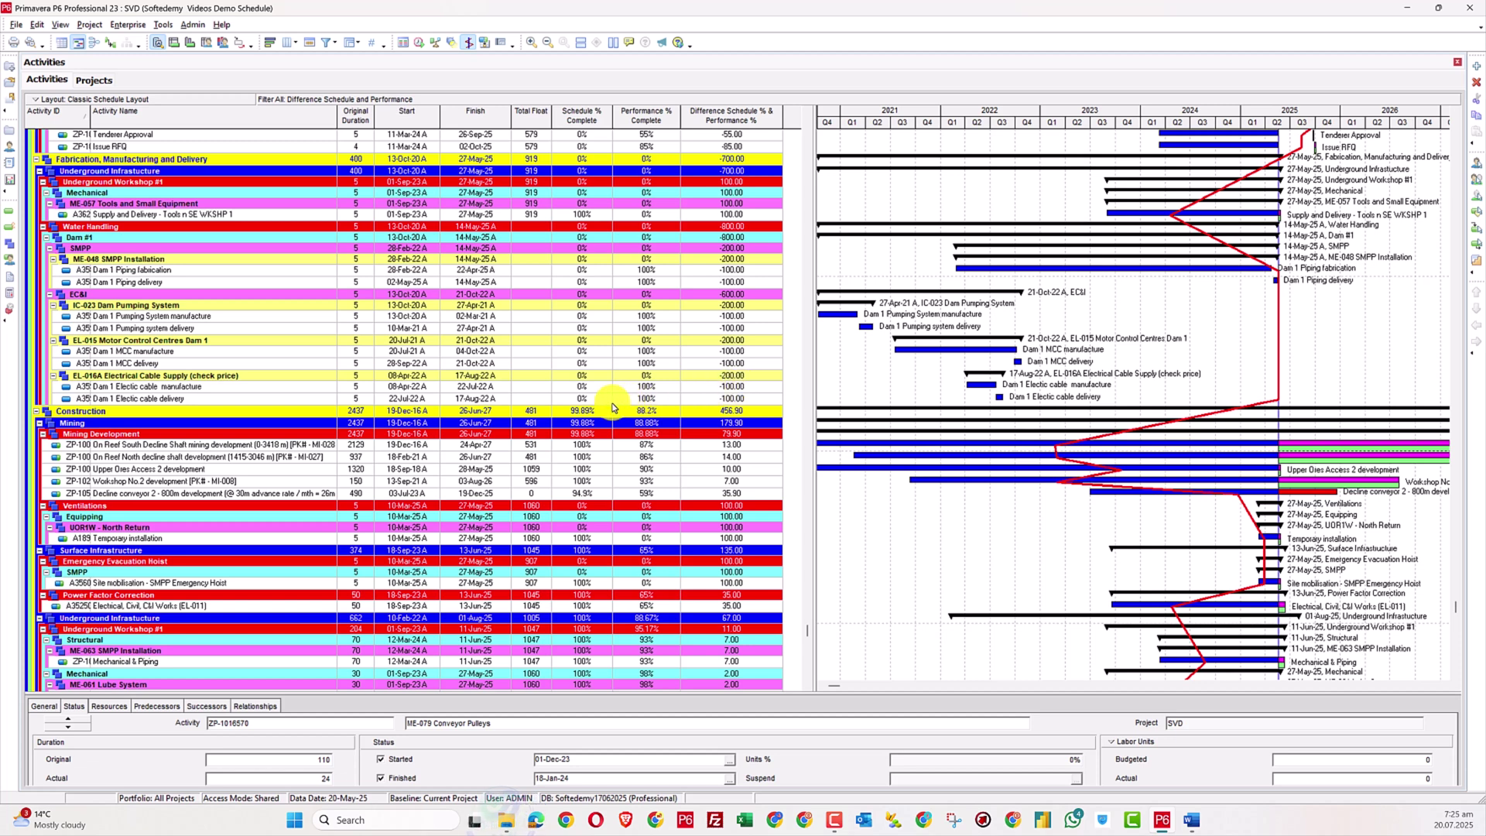
left_click(727, 397)
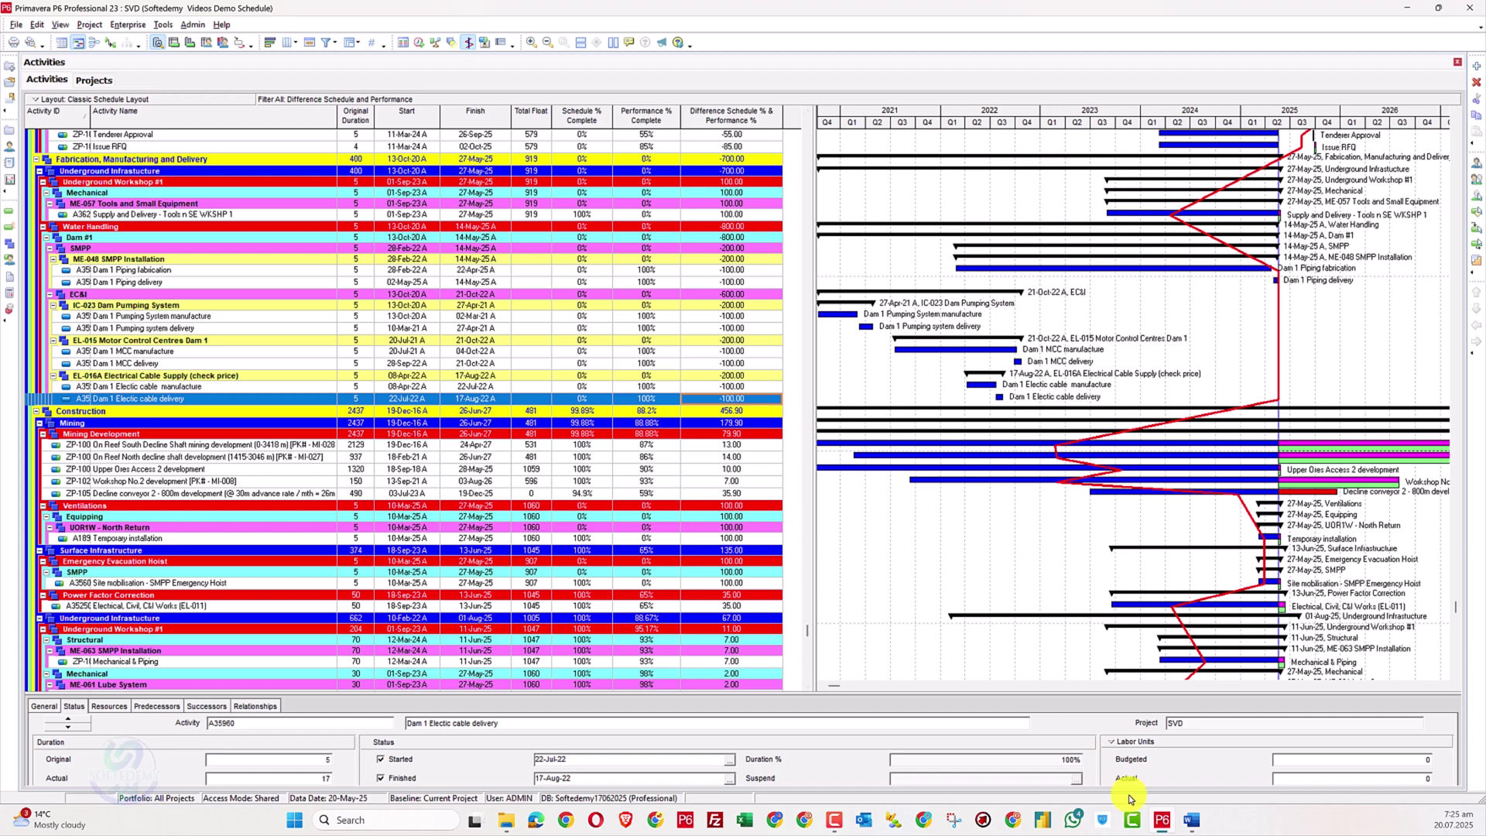
- Switch to the Word document and add the note "Less then 0 shows performance is greater then Scheduile" below the existing notes, leaving a blank line
left_click(1190, 820)
left_click(826, 437)
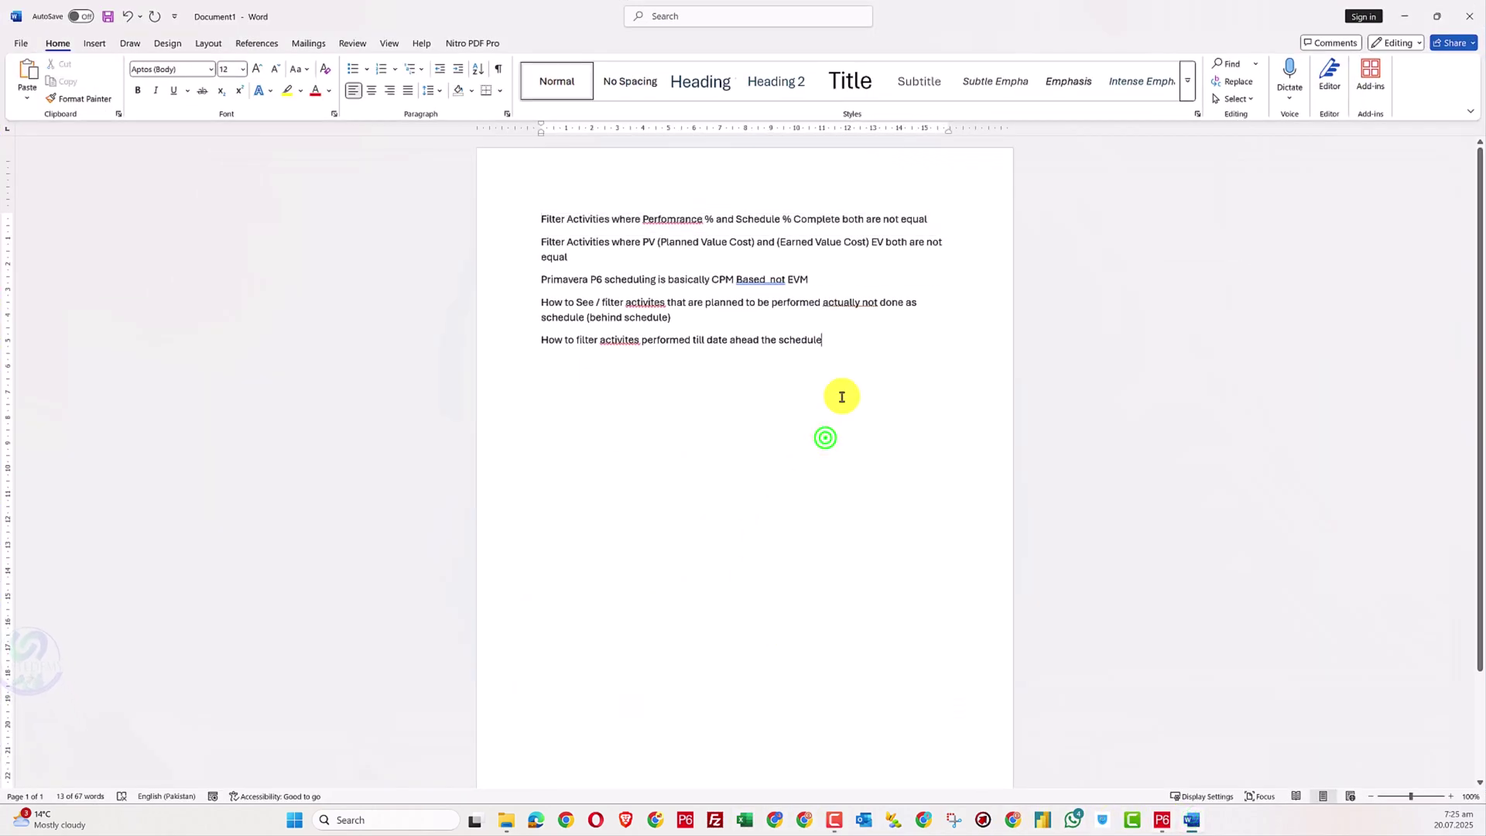
left_click(800, 333)
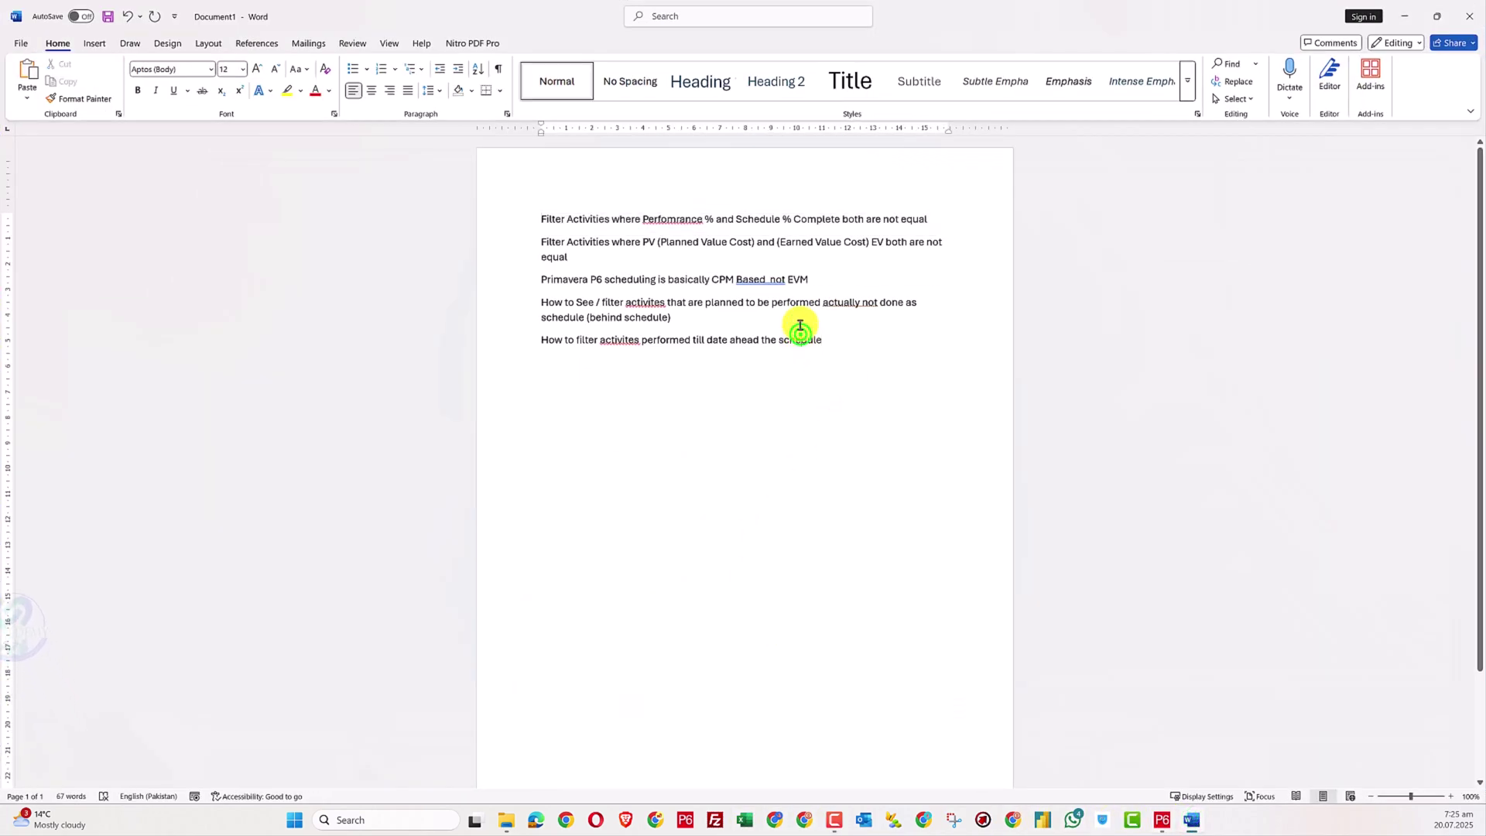
left_click(841, 335)
key("Return")
key("Return")
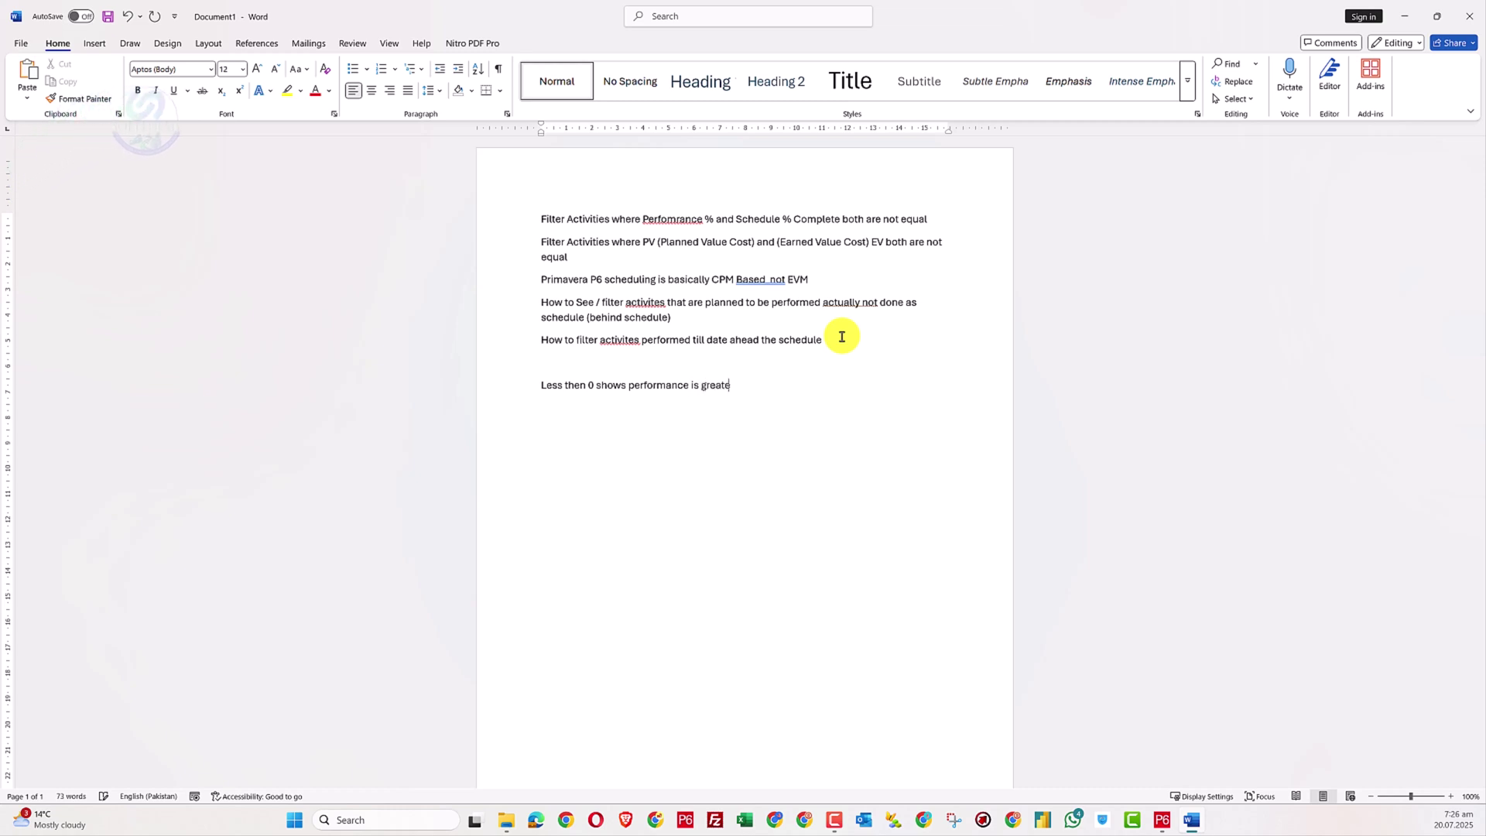
type("Shc")
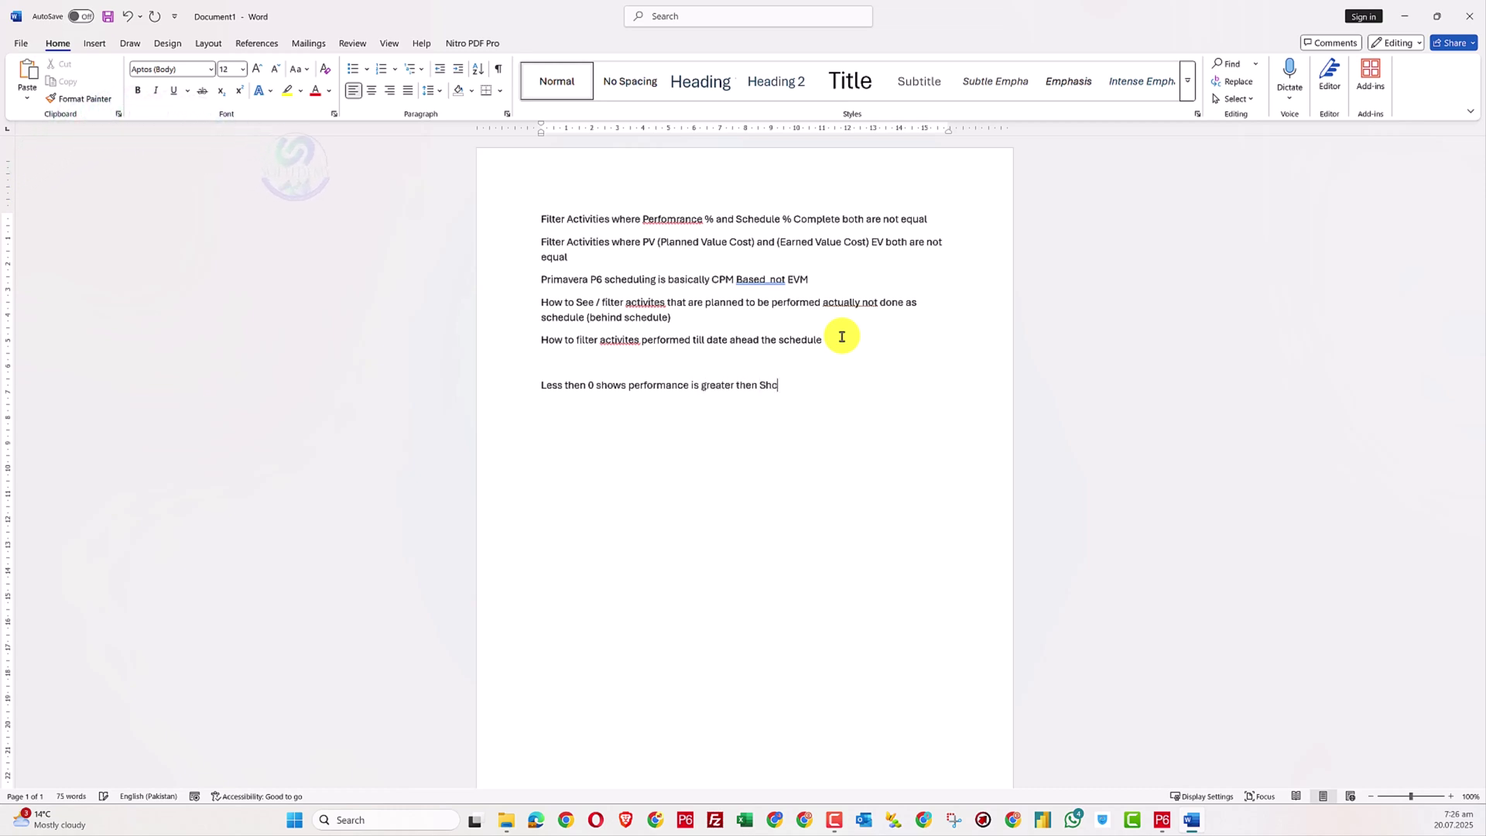
key("BackSpace")
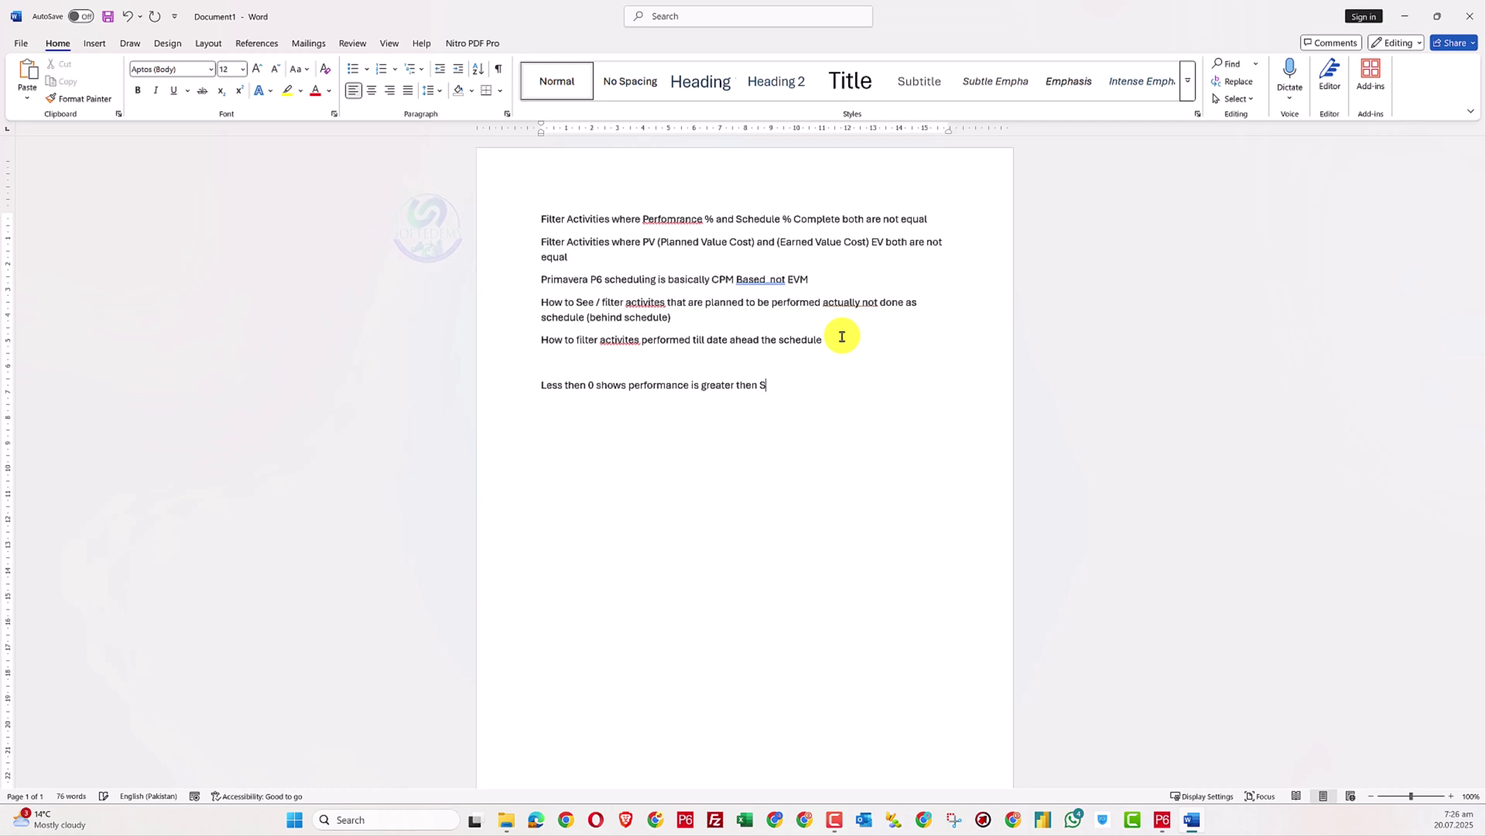
type("cheduile")
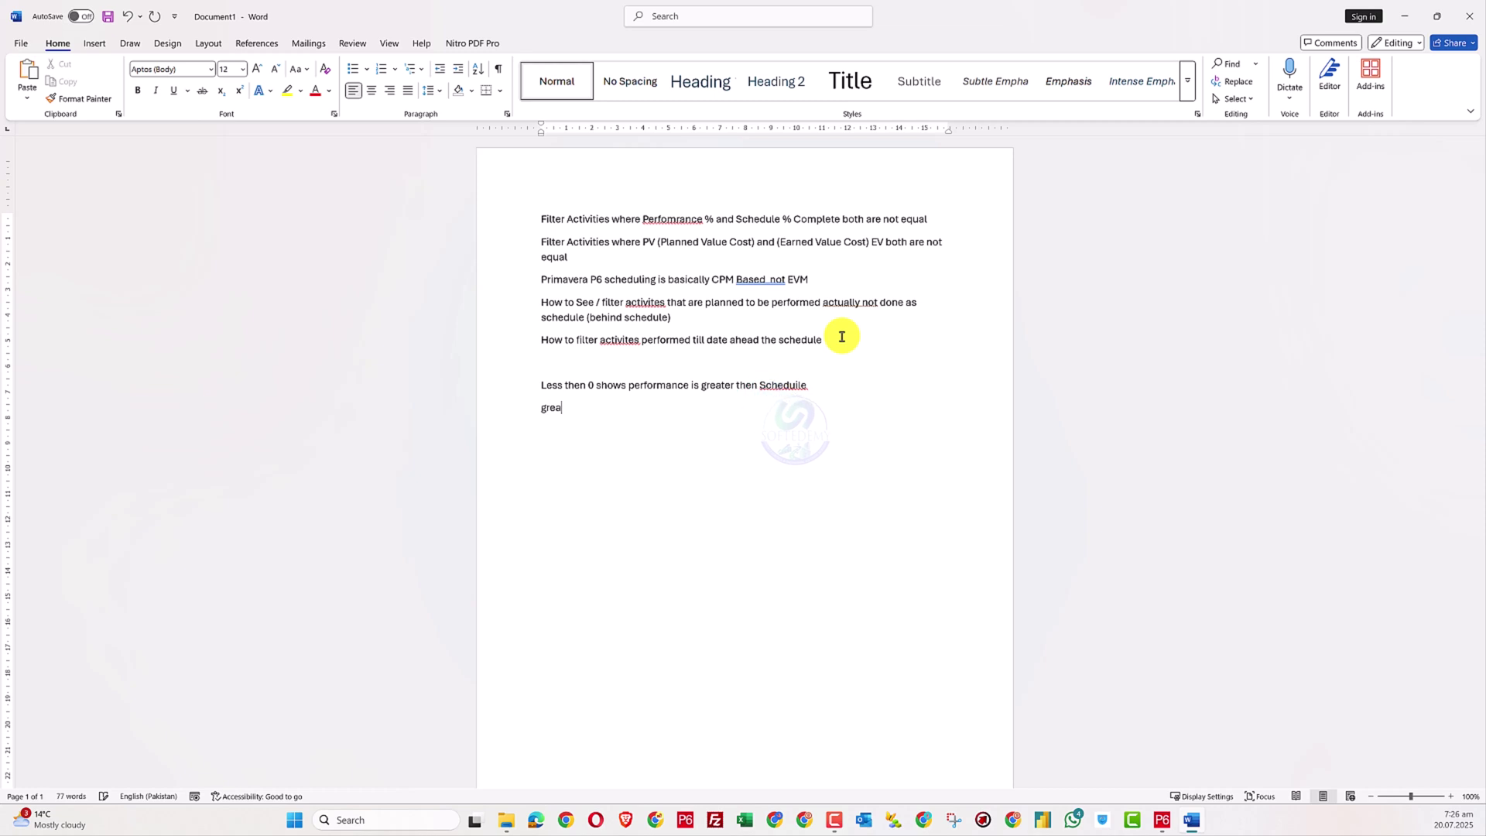
- Add a second note line reading "Greater then 0 shows schedule percent is greater then performnace"
type("ter then ")
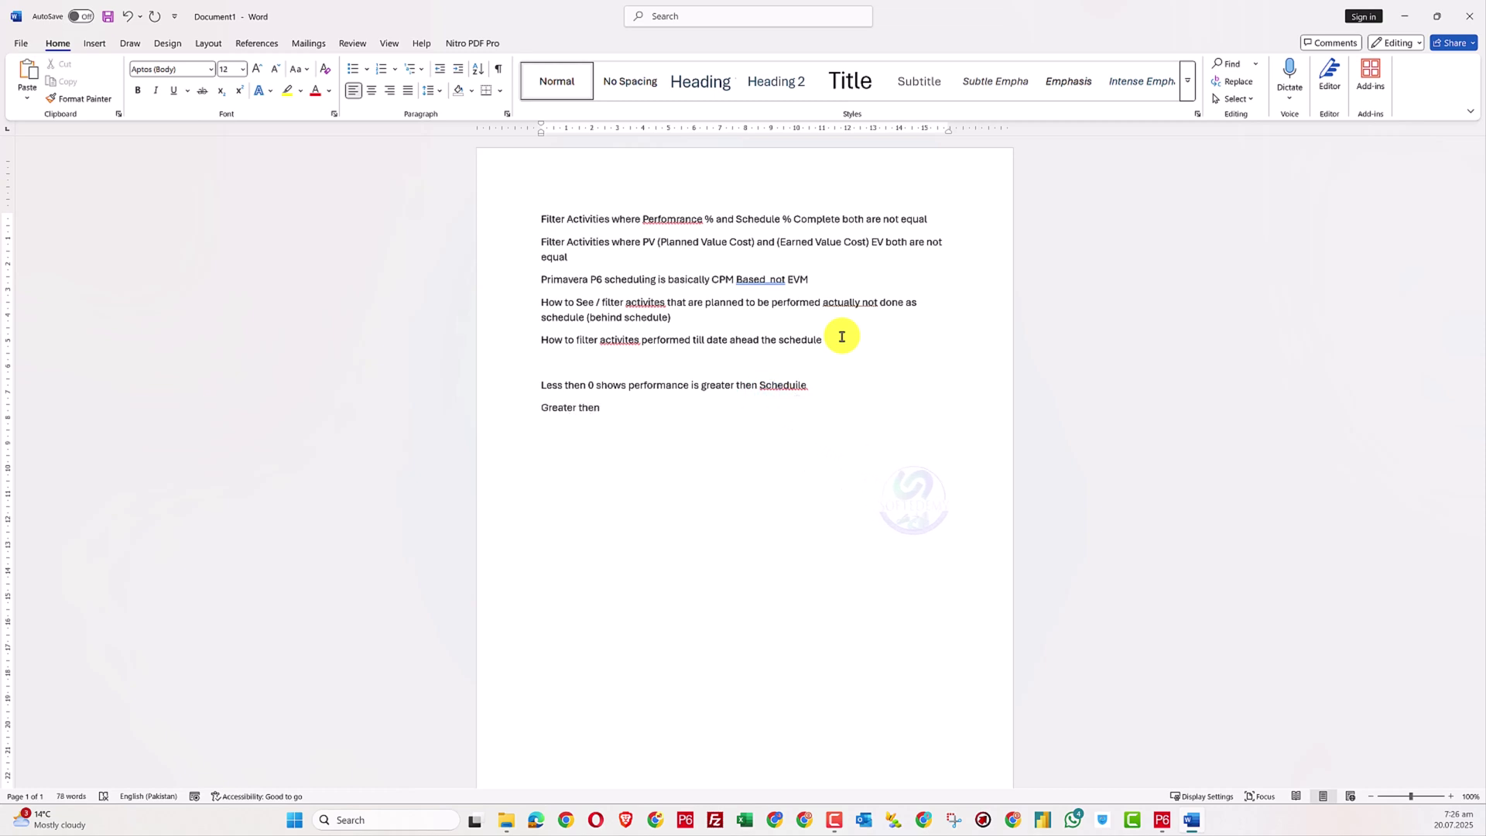
type(") shoe")
type("s ")
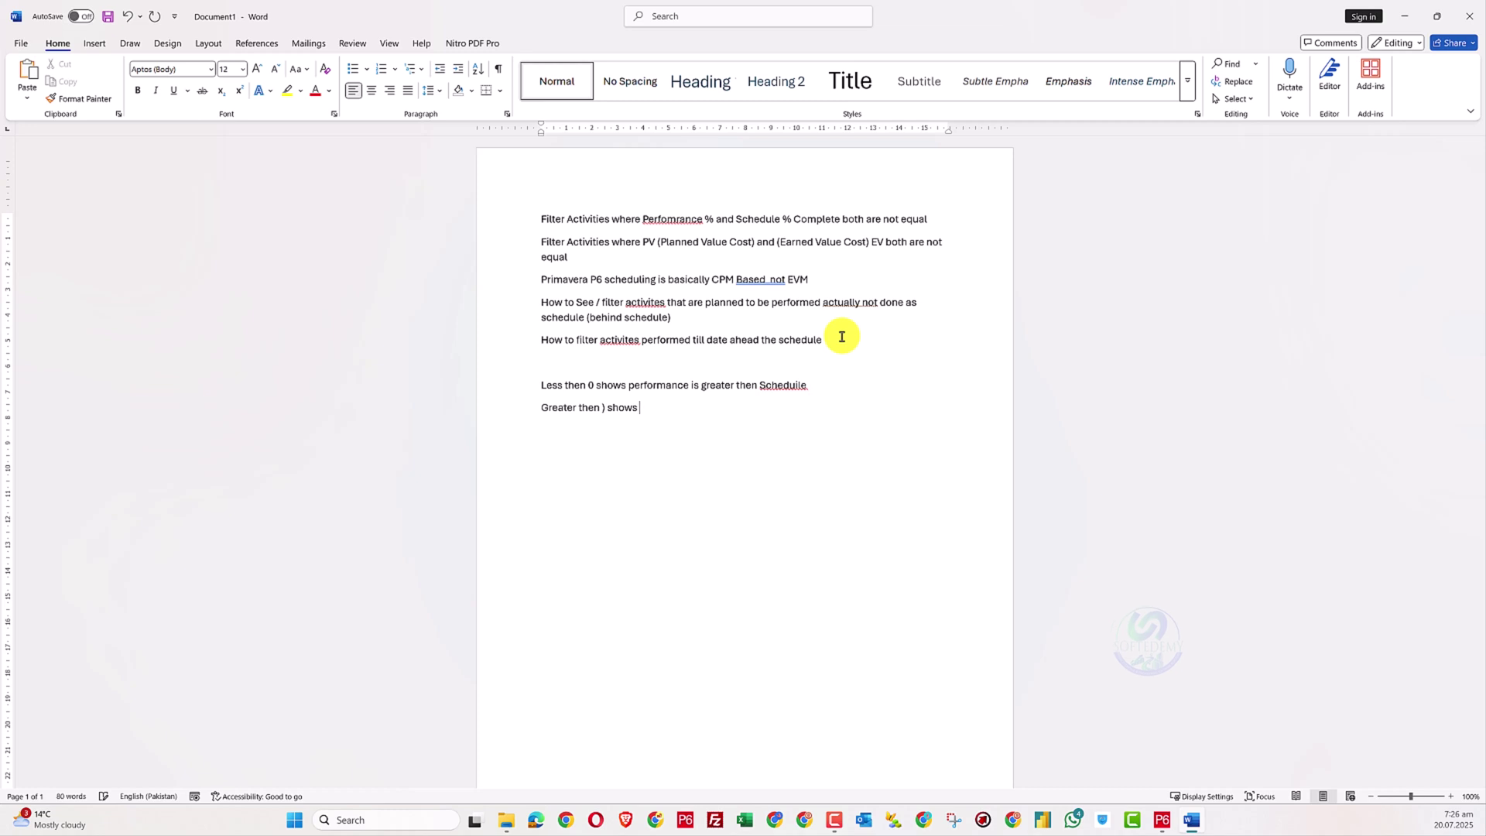
type("schedule pe")
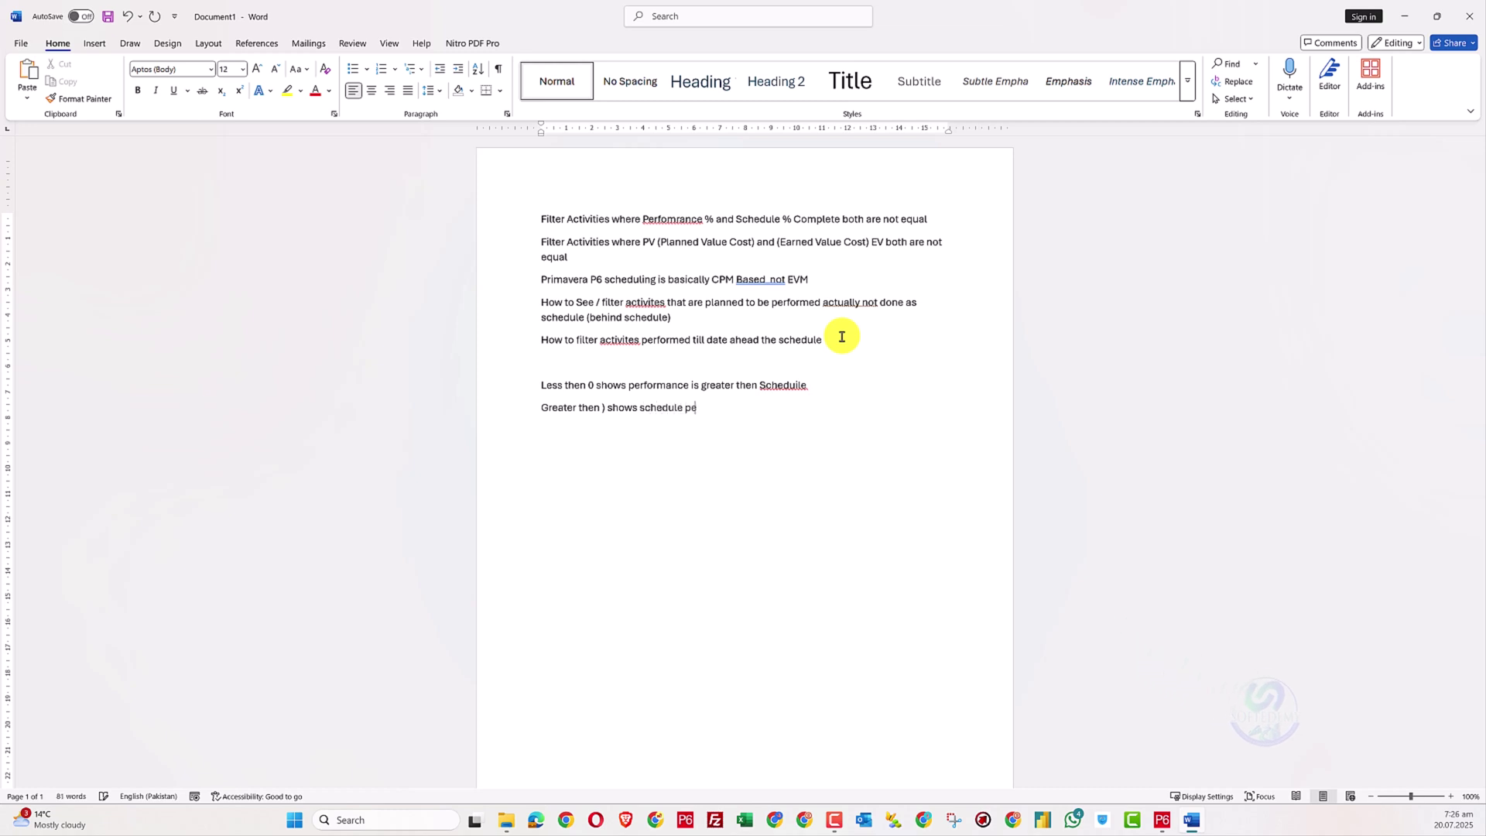
type("rcent is greater then performnace")
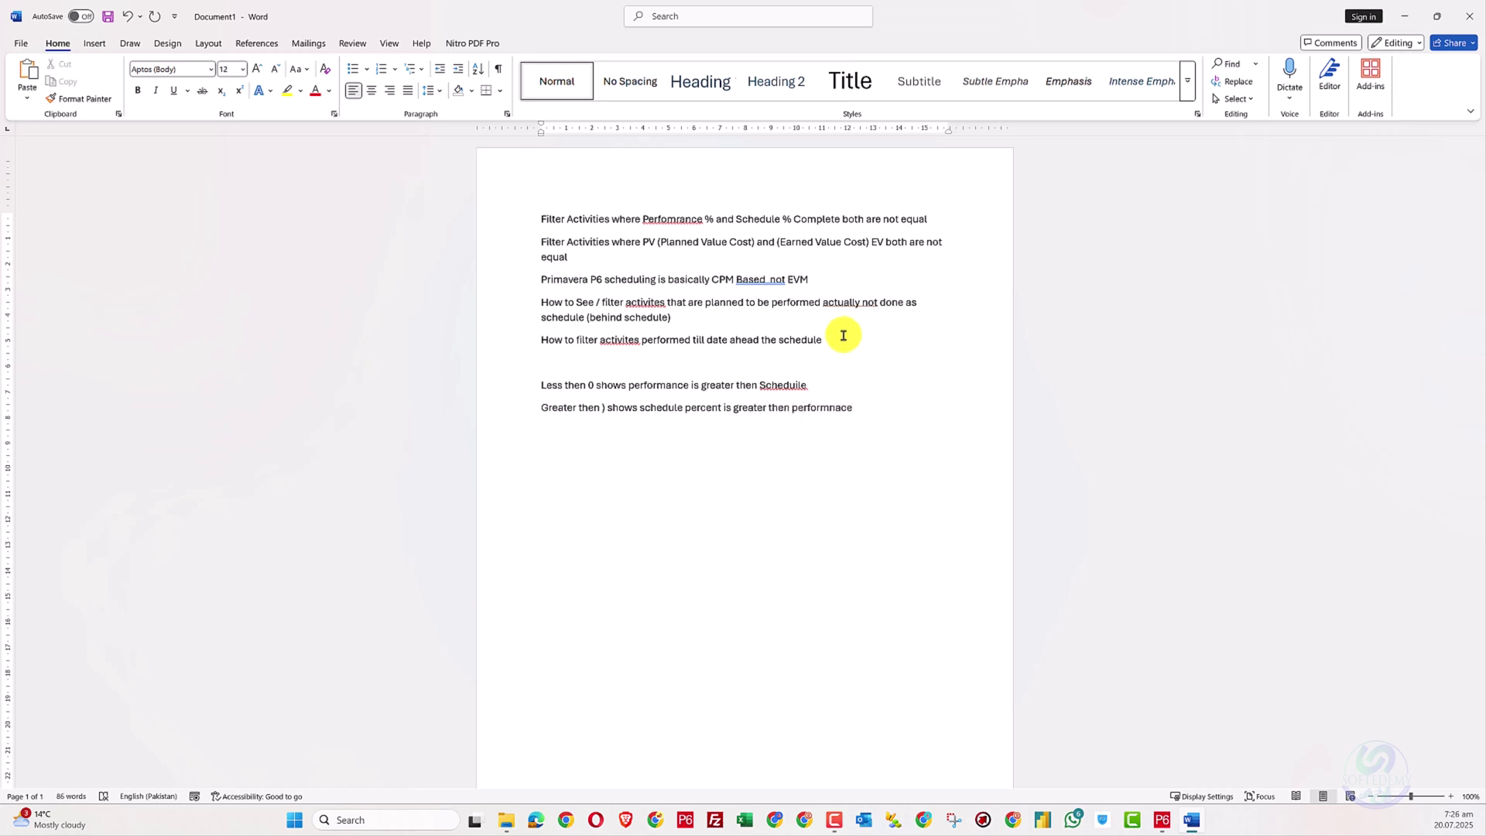
left_click(773, 466)
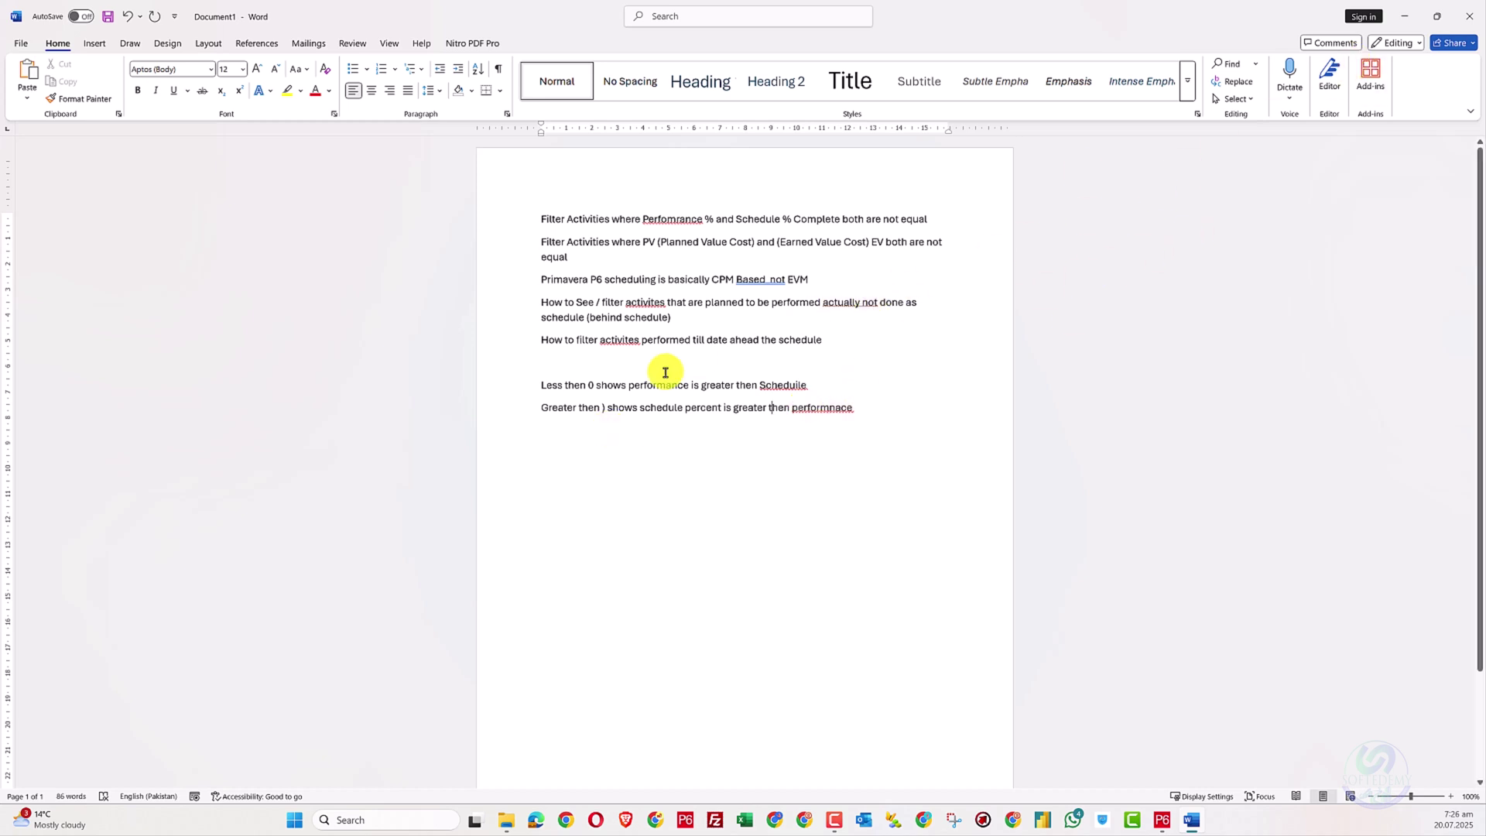
left_click(605, 411)
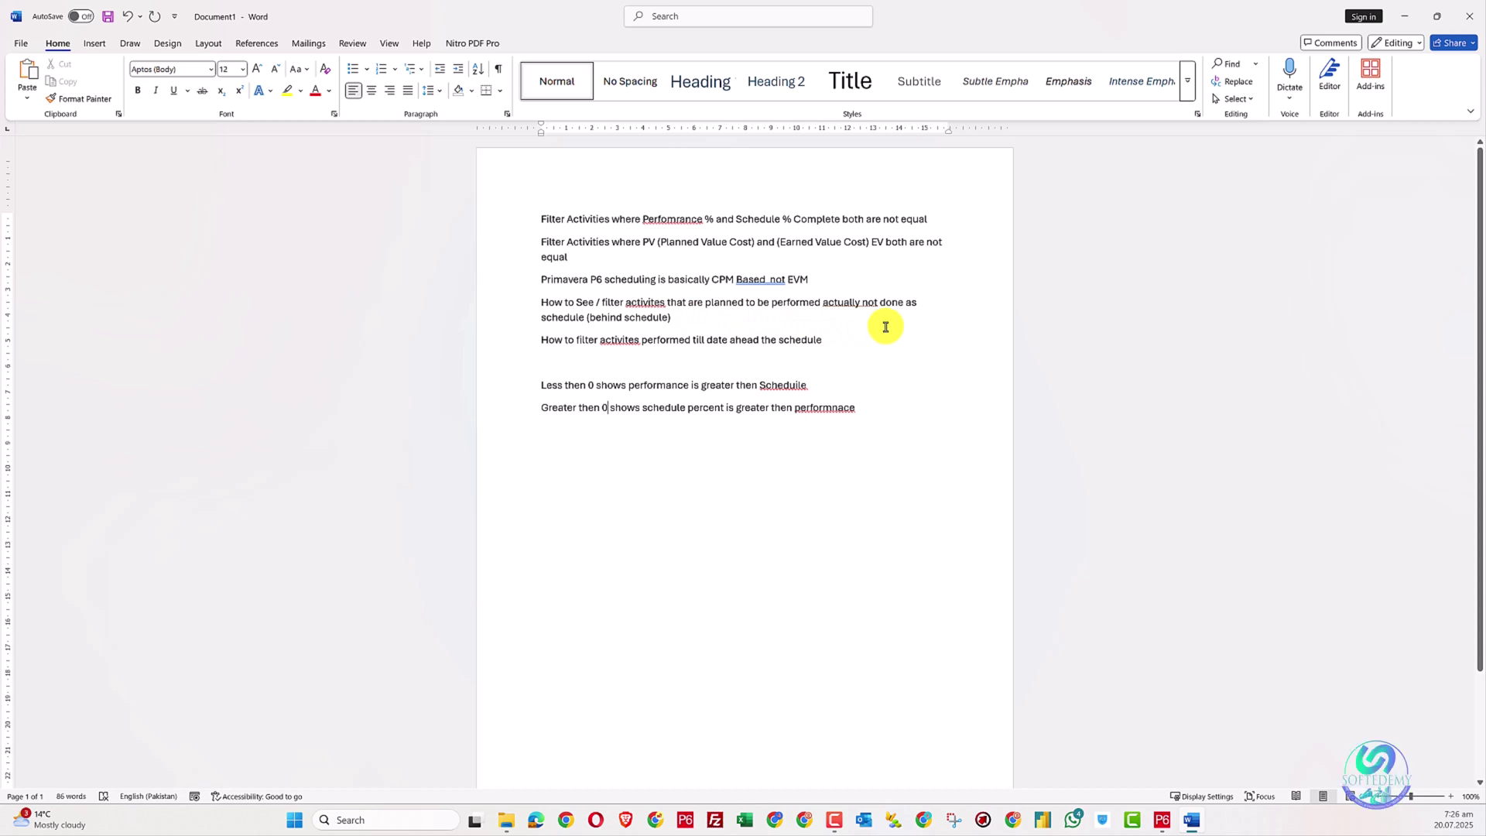
- Move the "Less then 0" note to the end of the "(behind schedule)" line and highlight it in yellow
left_click(710, 317)
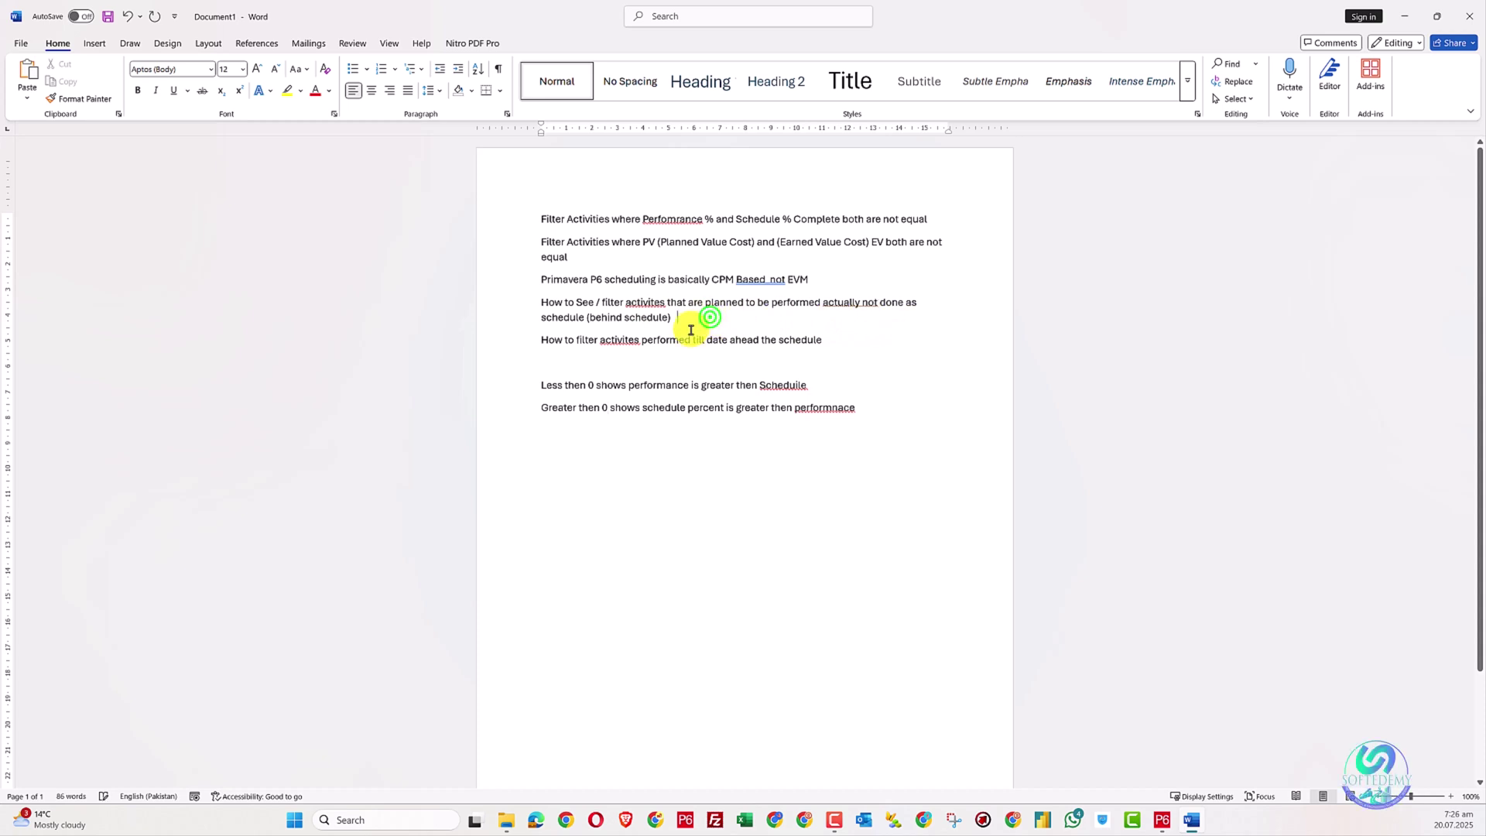
left_click_drag(836, 384, 547, 384)
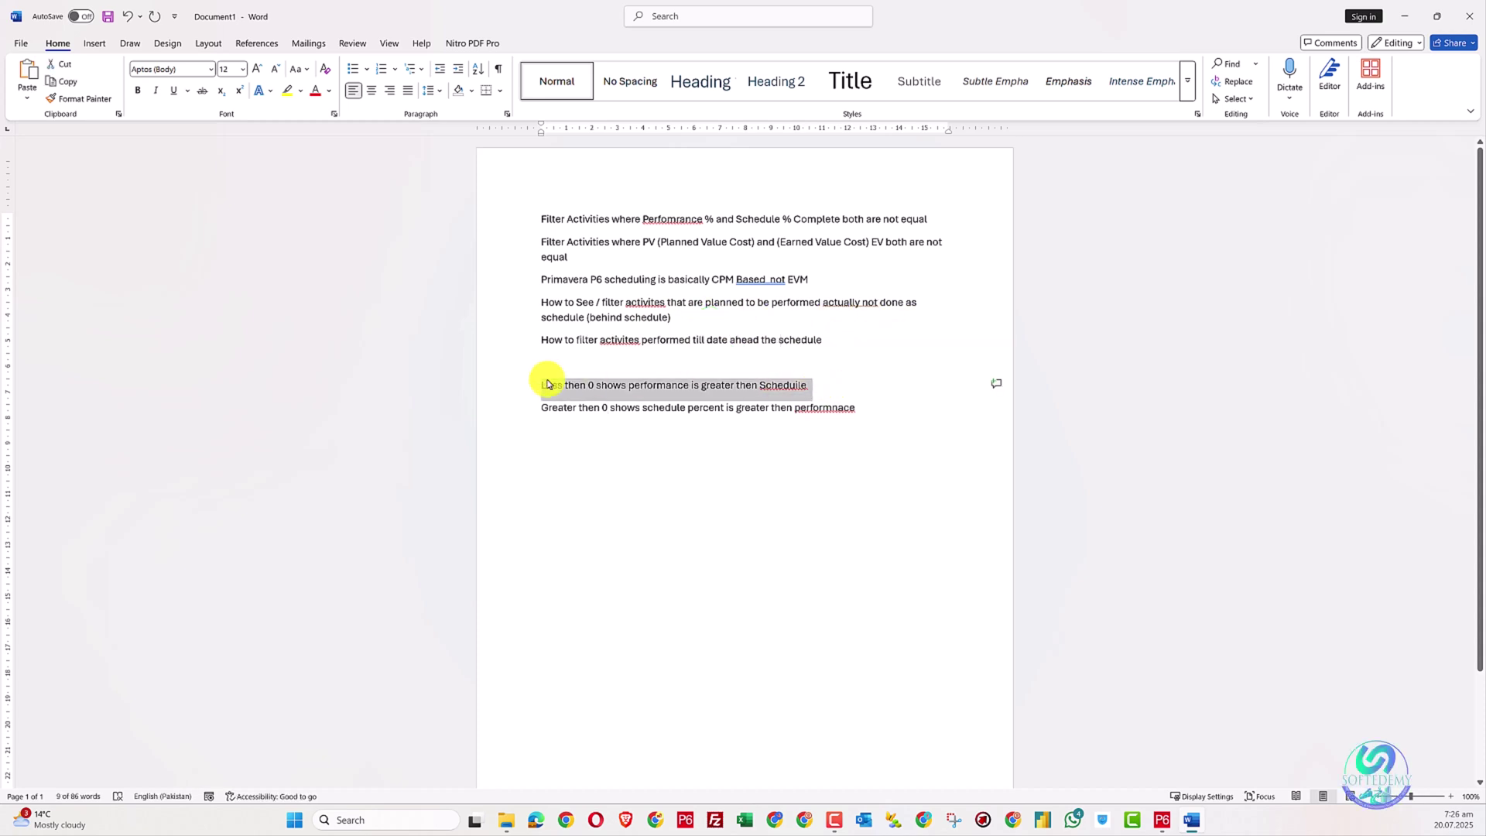
key("ctrl+x")
left_click(693, 320)
key("ctrl+v")
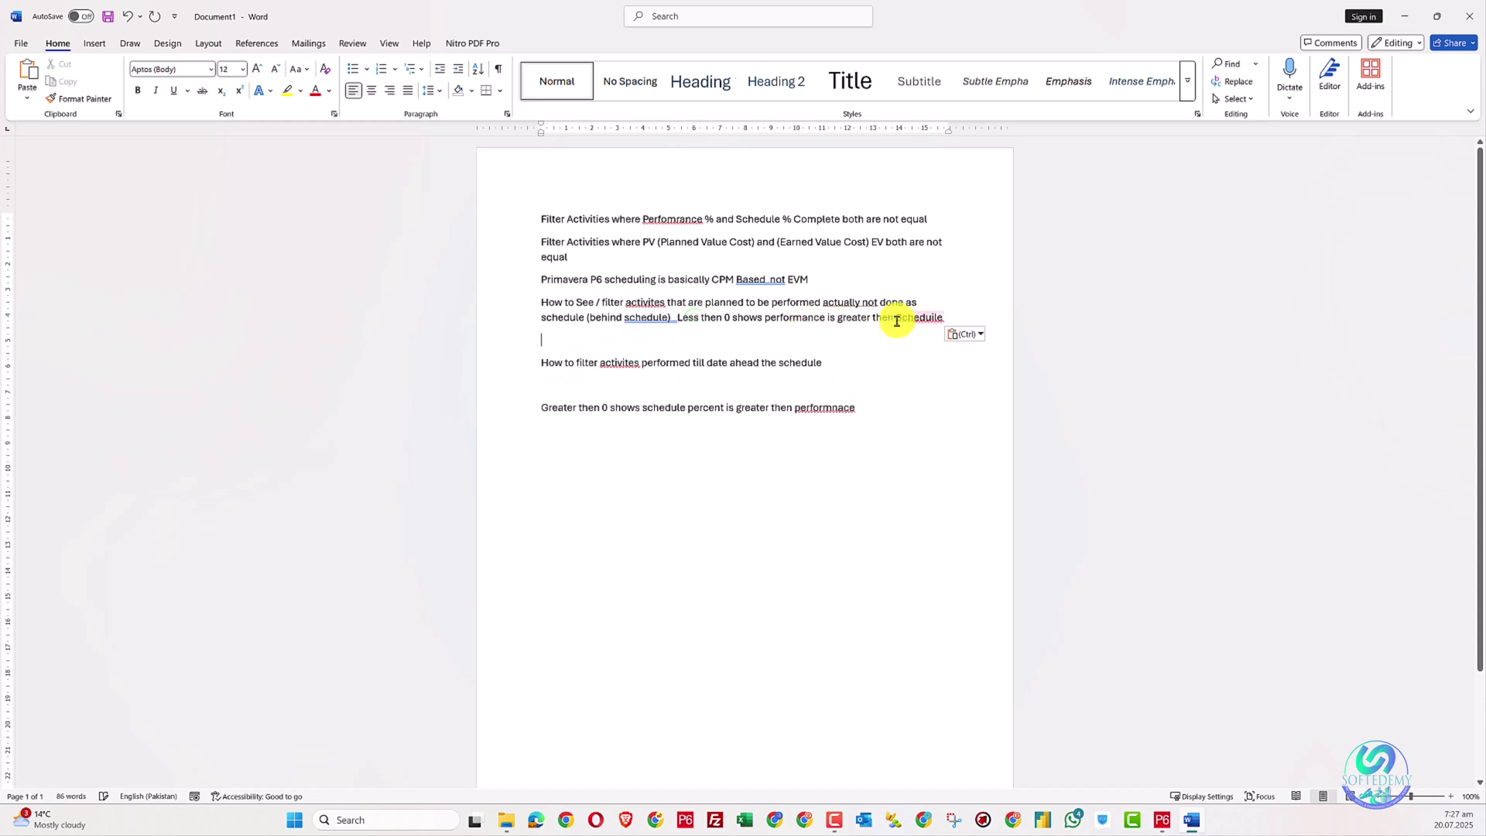
left_click_drag(958, 318, 685, 318)
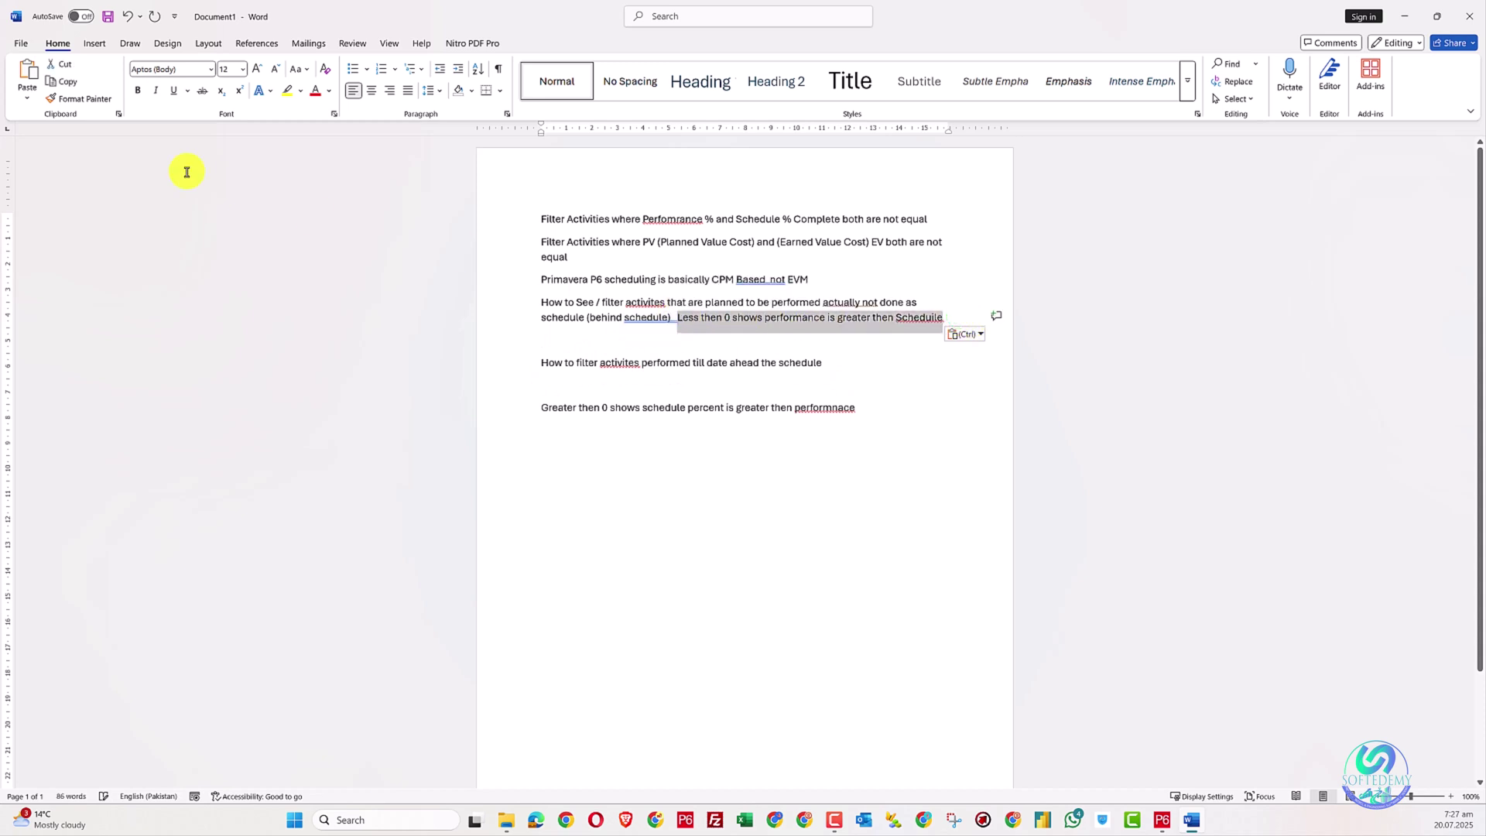
left_click(285, 89)
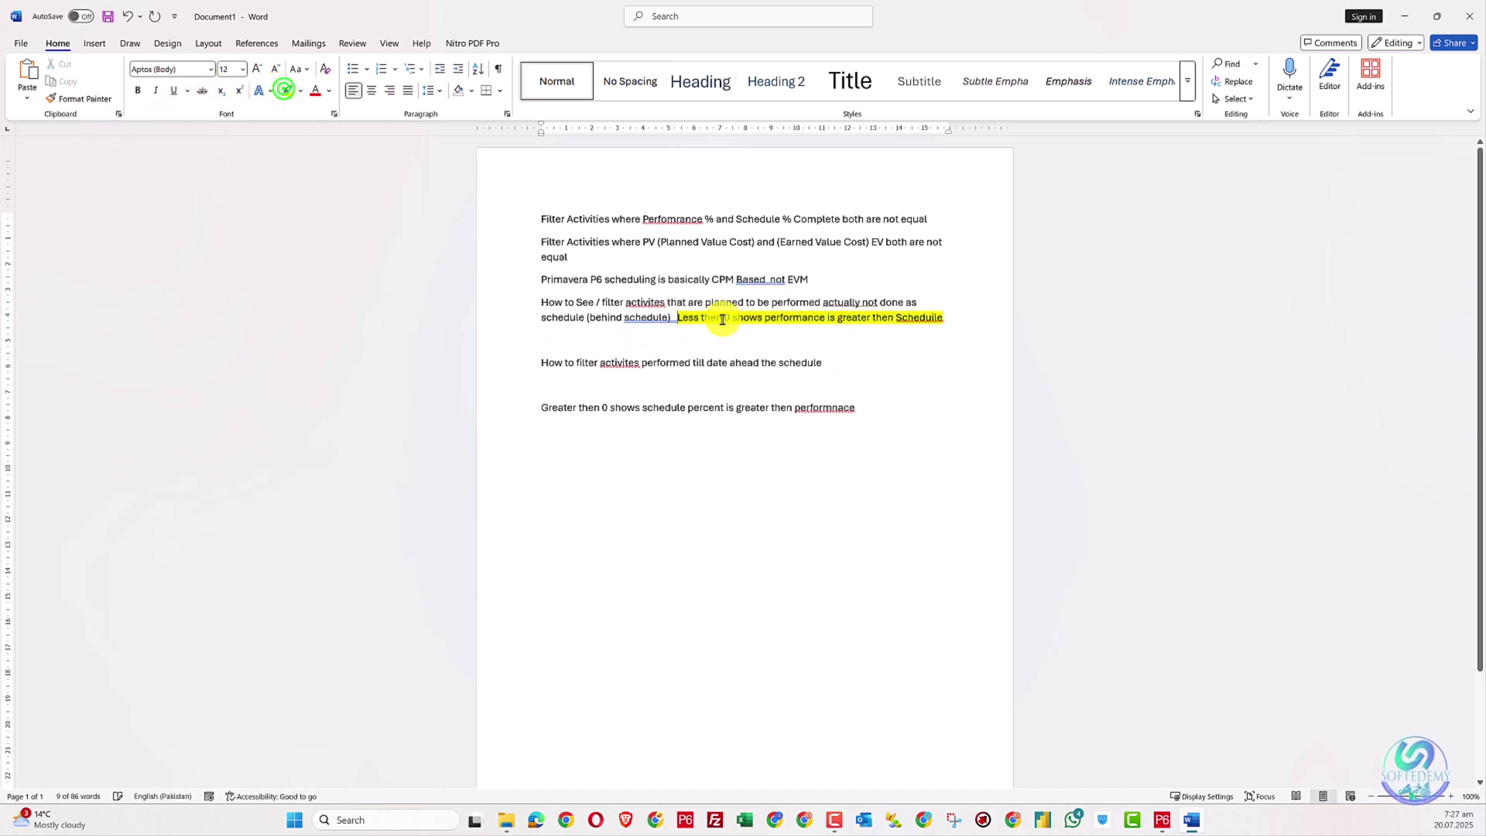
- Remove the blank line above the "Greater then 0" note so it directly follows the "ahead the schedule" line
key("Left")
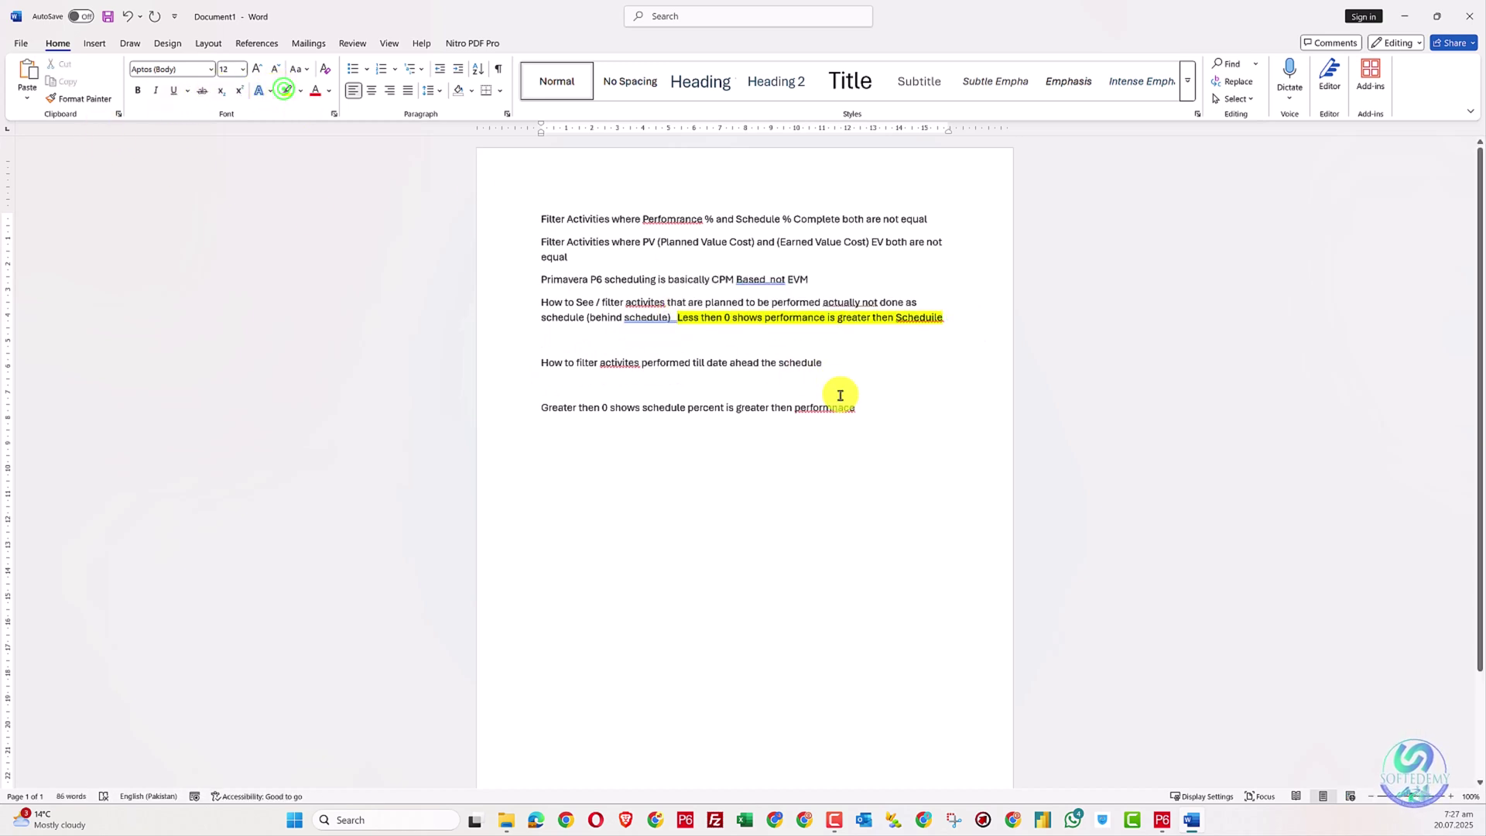
left_click(539, 408)
key("BackSpace")
left_click_drag(889, 385, 540, 385)
left_click(653, 467)
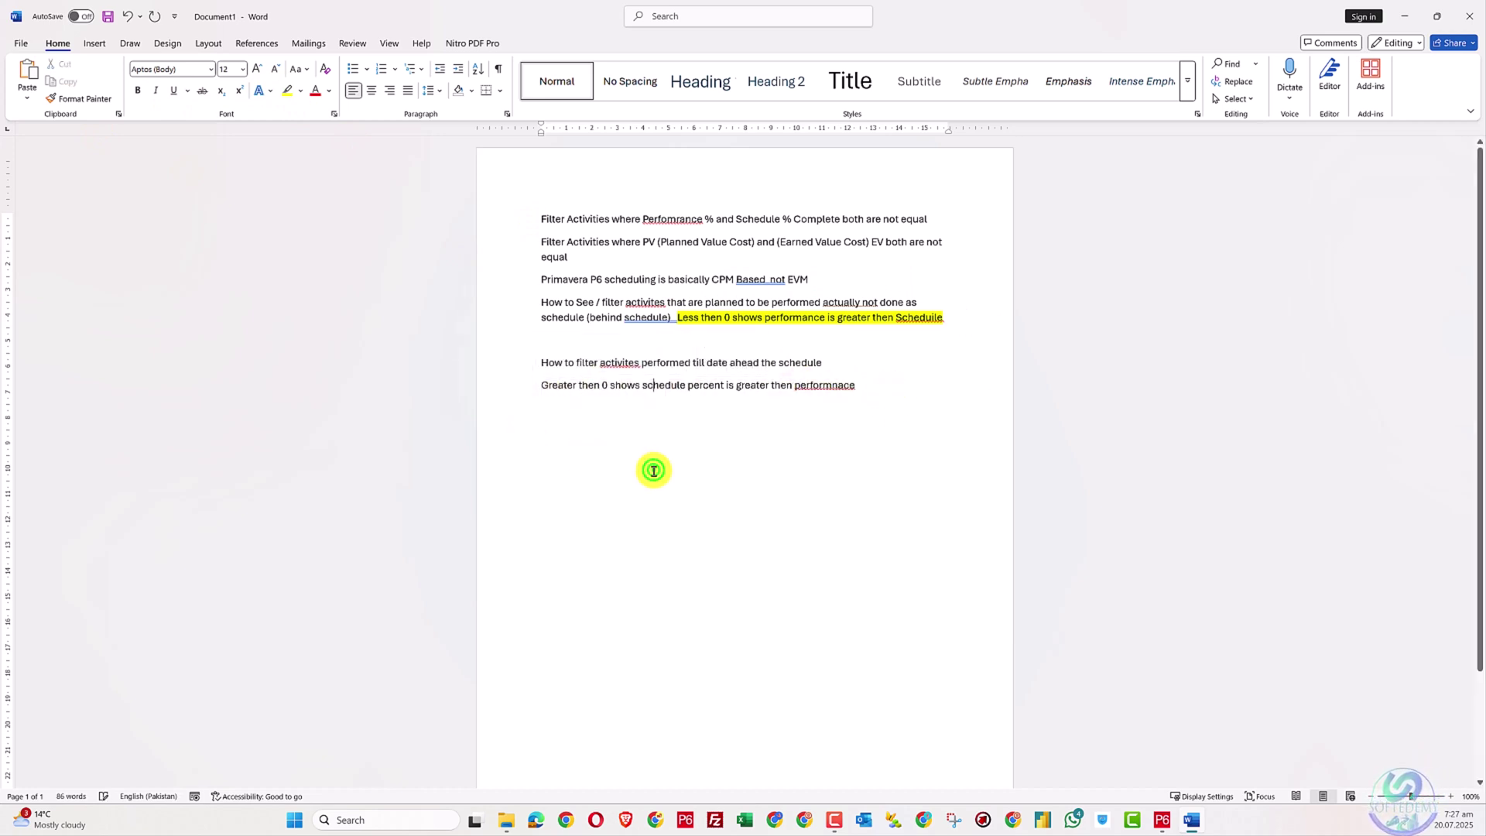
- Highlight the "Greater then 0" note in dark green and set its font color to white
left_click_drag(872, 390, 505, 389)
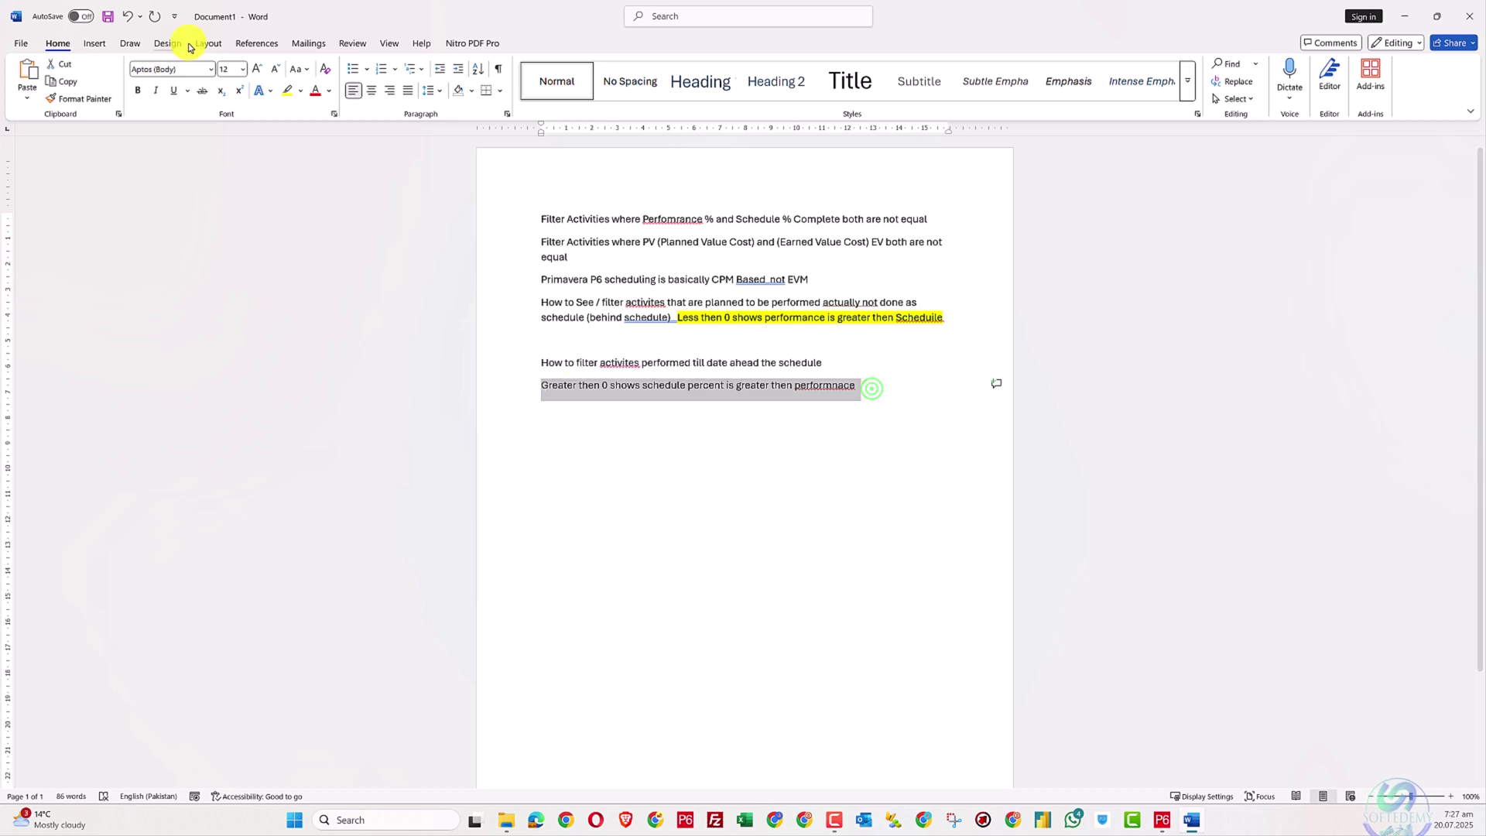
left_click(309, 96)
left_click(302, 93)
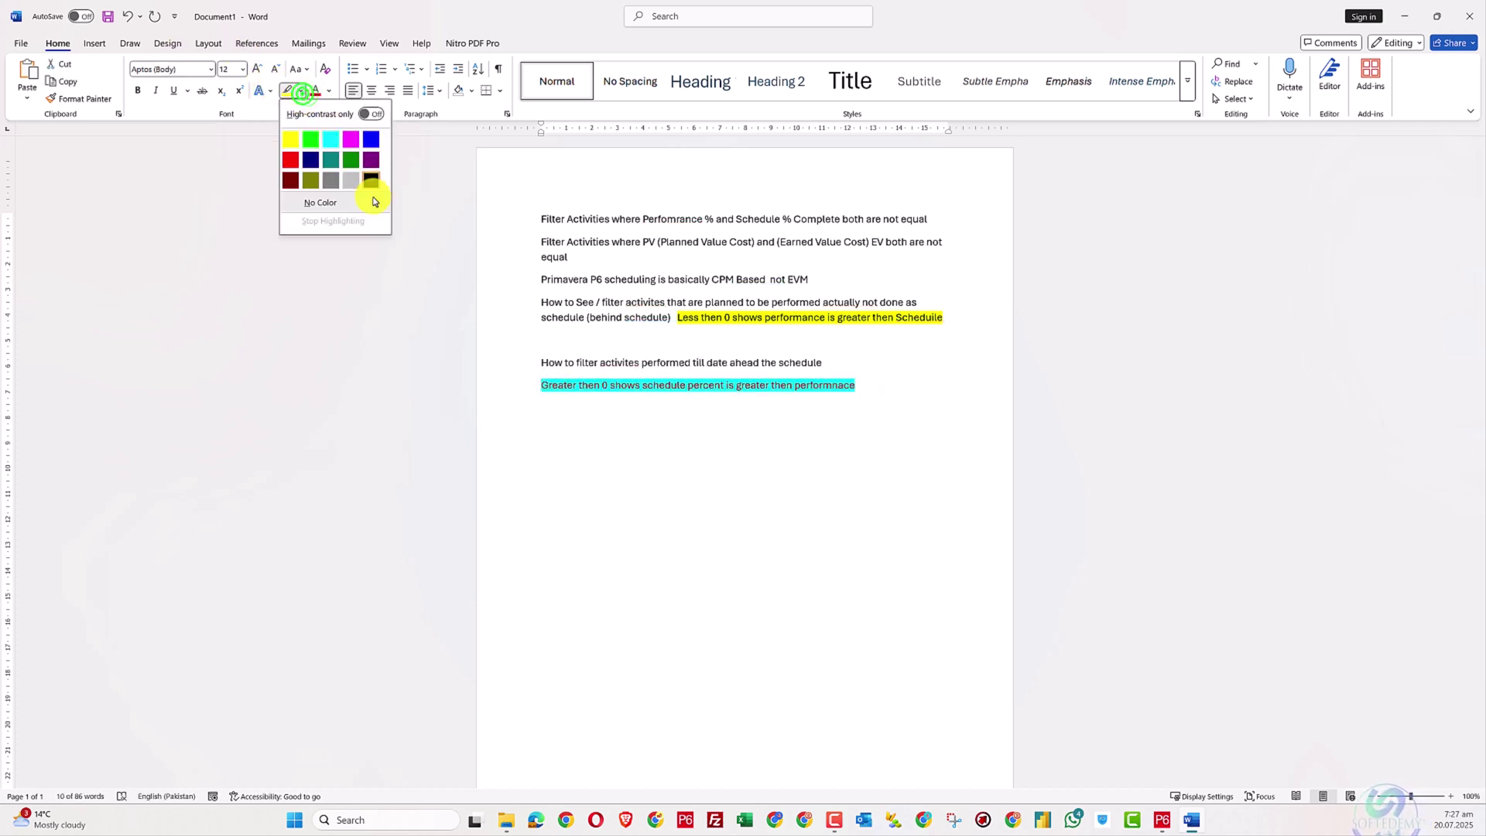
left_click(348, 160)
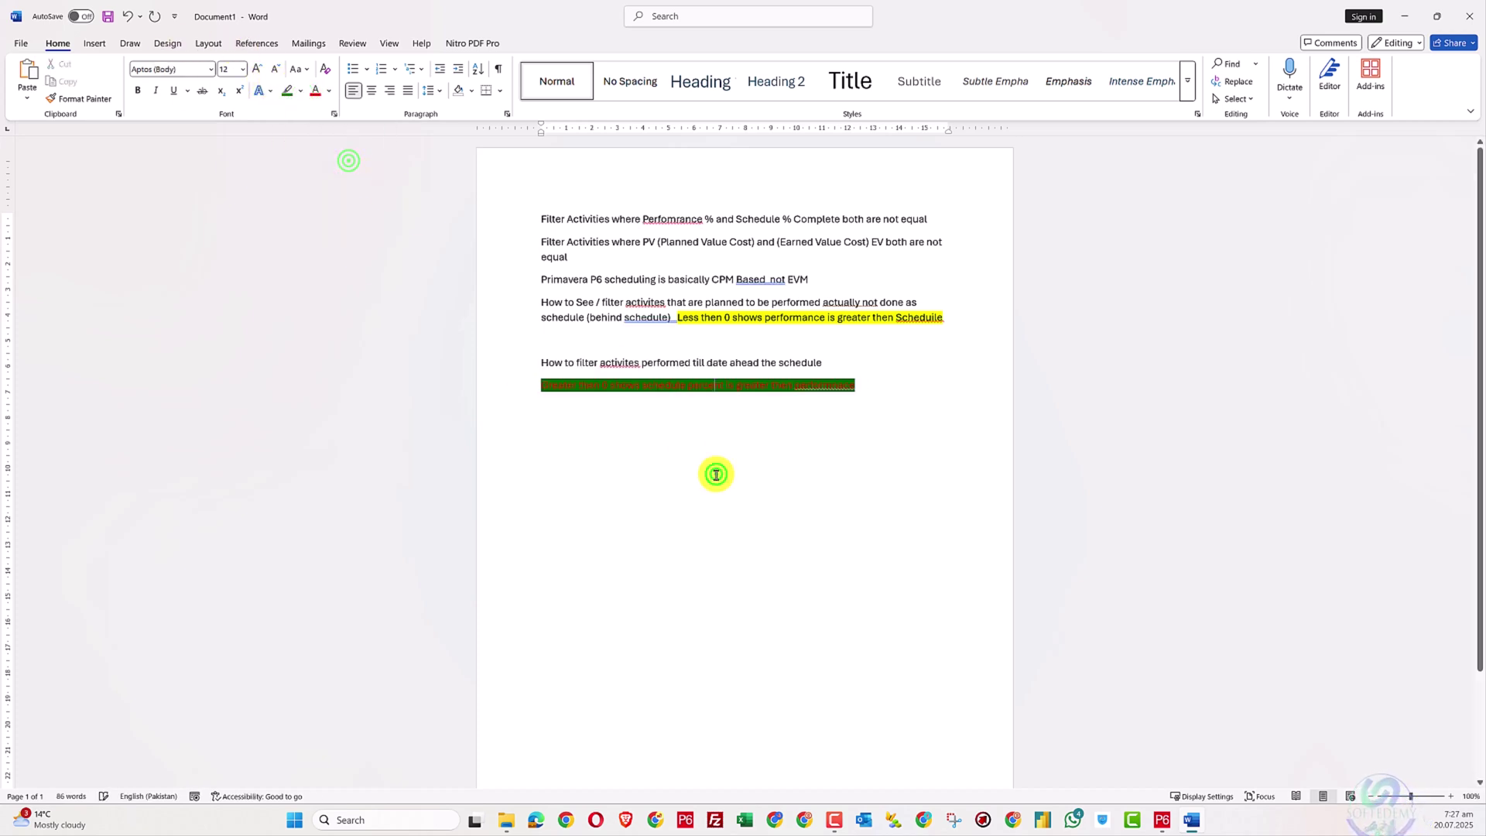
left_click_drag(863, 385, 518, 384)
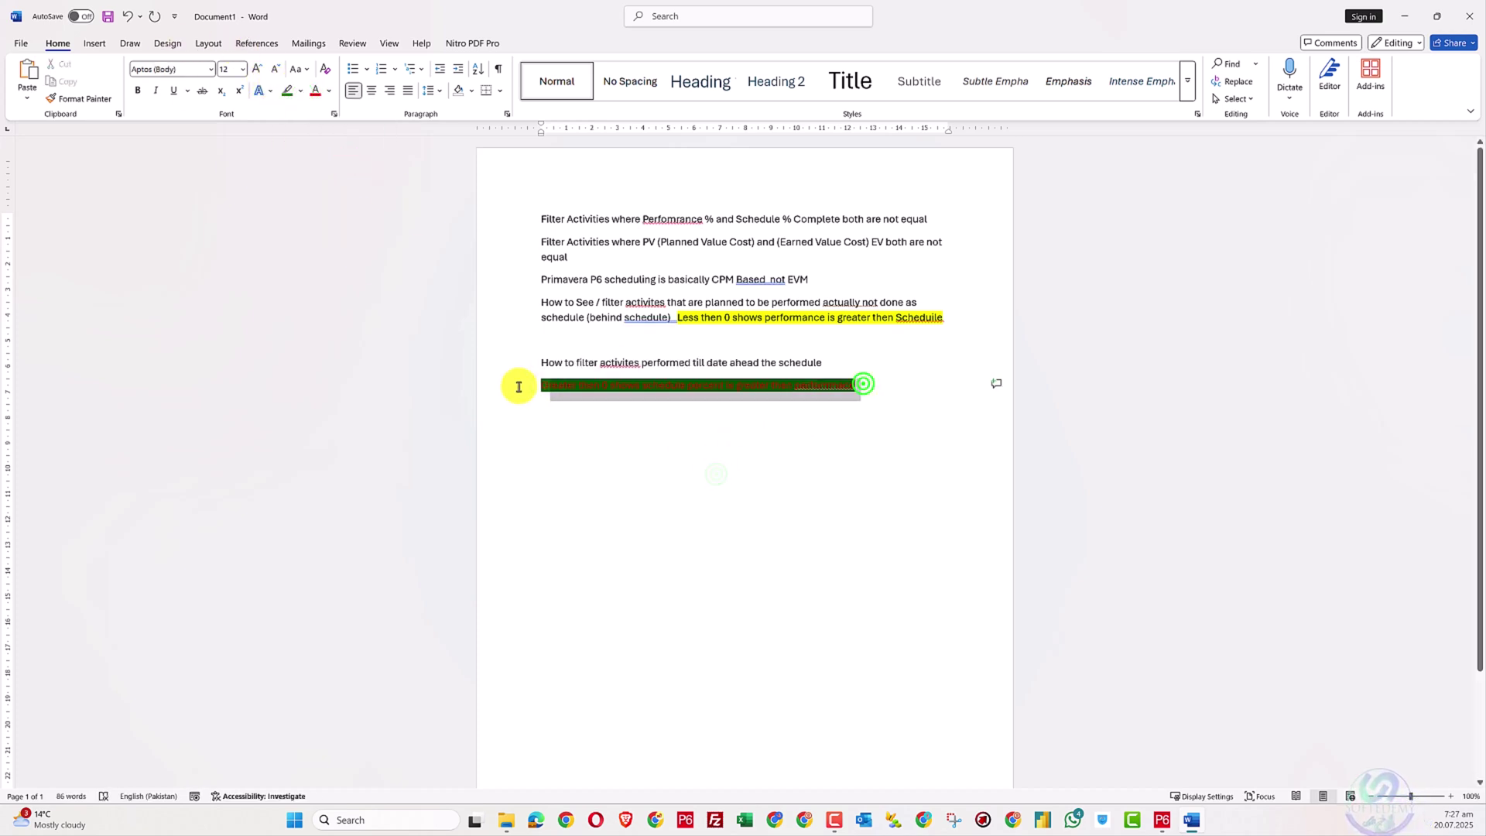
left_click(329, 91)
left_click(320, 187)
left_click(776, 513)
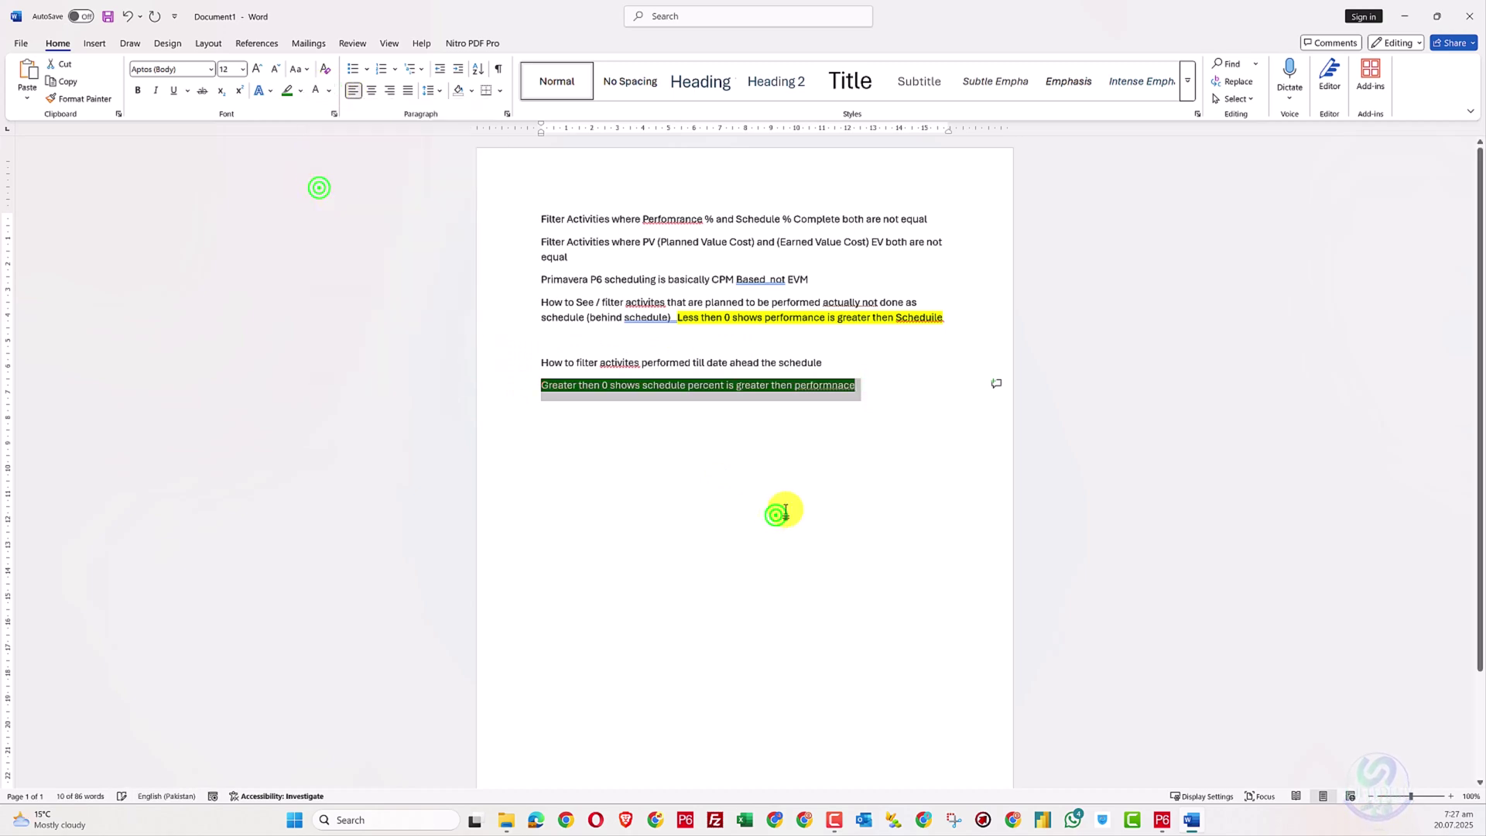
- Move the yellow "Less then 0" note from the "(behind schedule)" line to its own line below the green note
left_click(1406, 23)
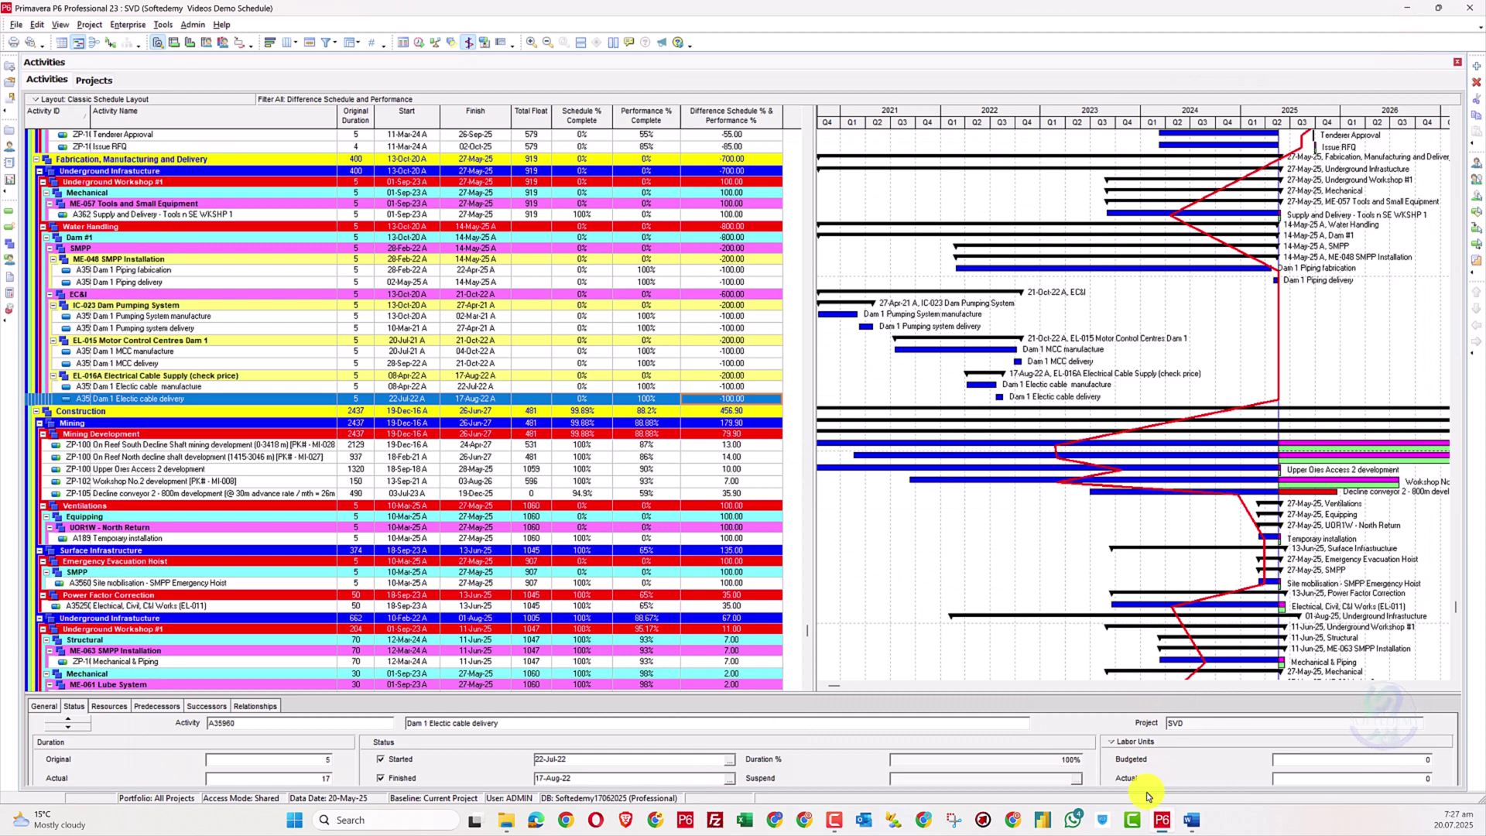
left_click(1192, 820)
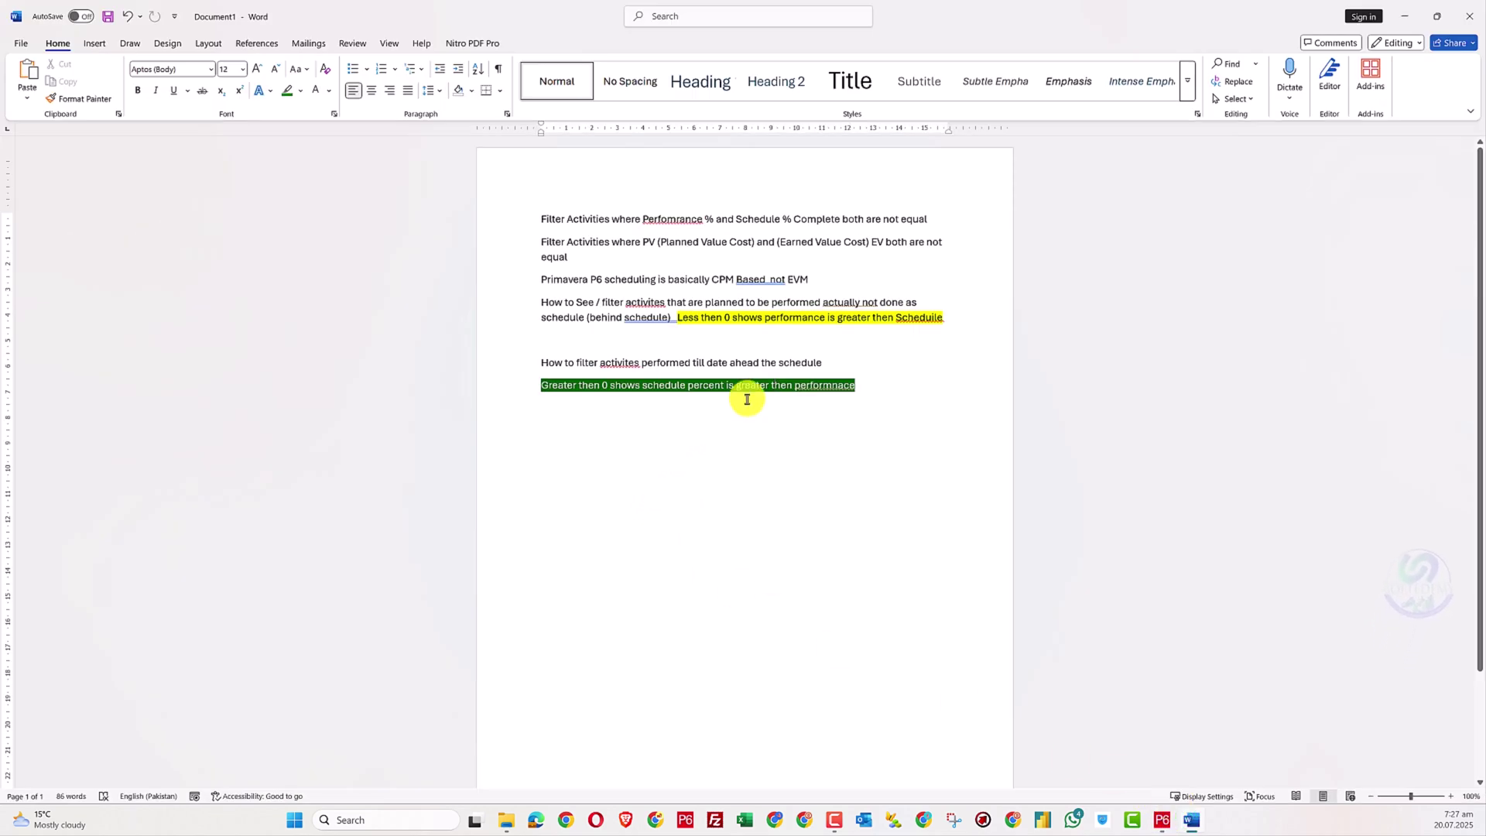
left_click_drag(953, 318, 678, 318)
key("ctrl+c")
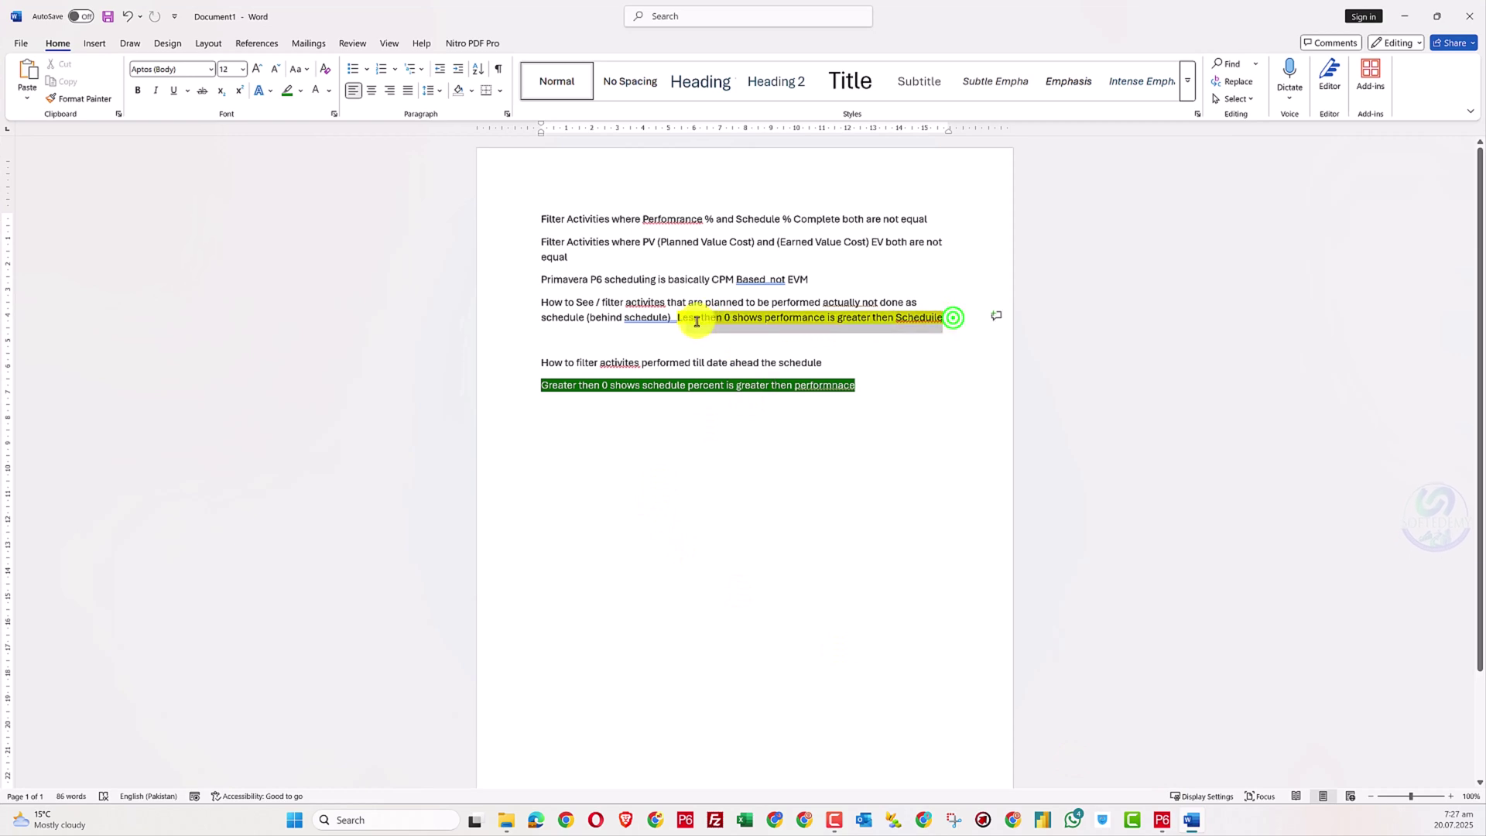
key("BackSpace")
left_click(691, 448)
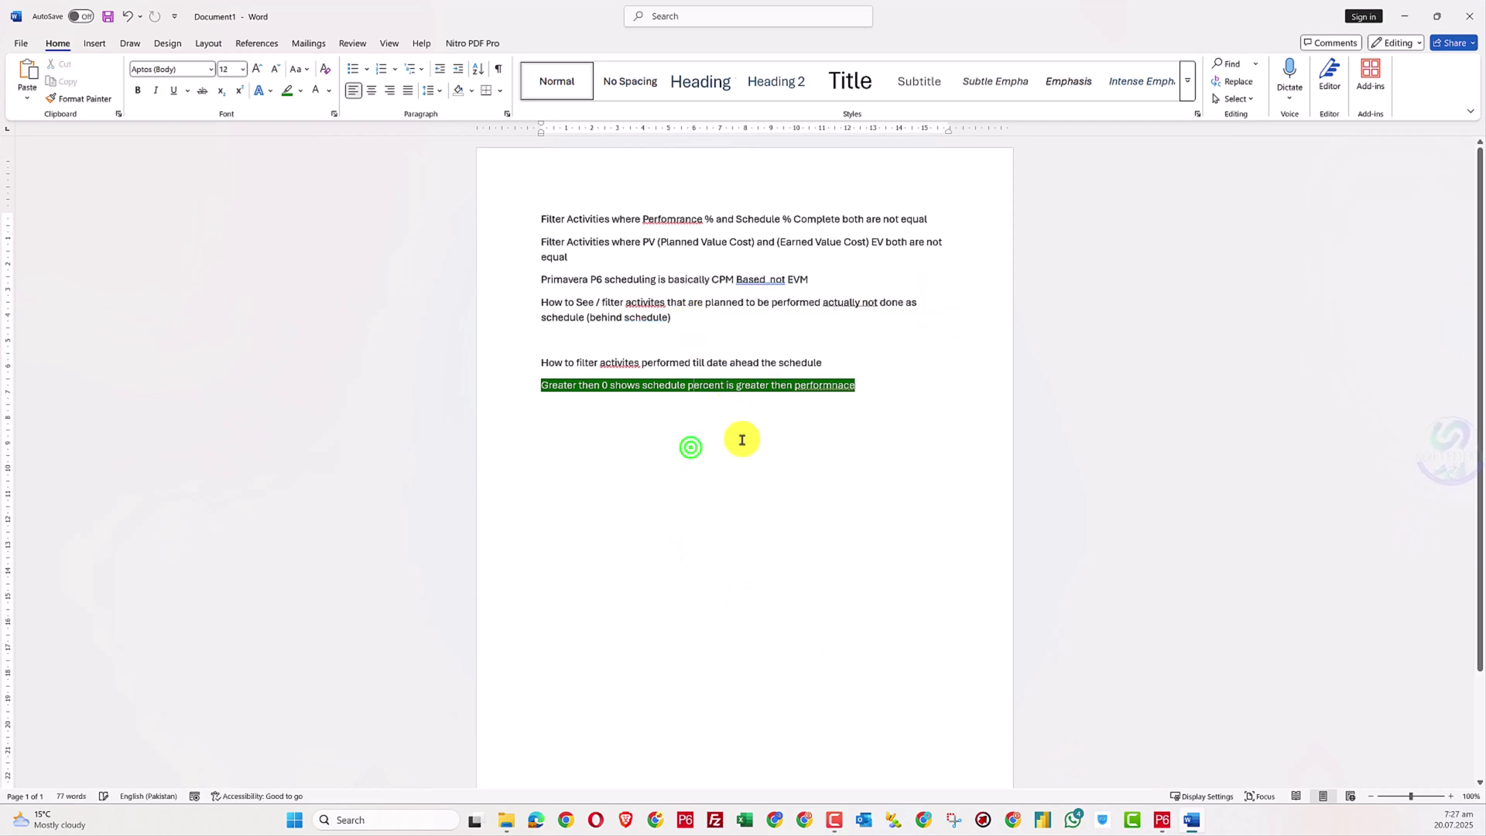
key("Return")
key("ctrl+v")
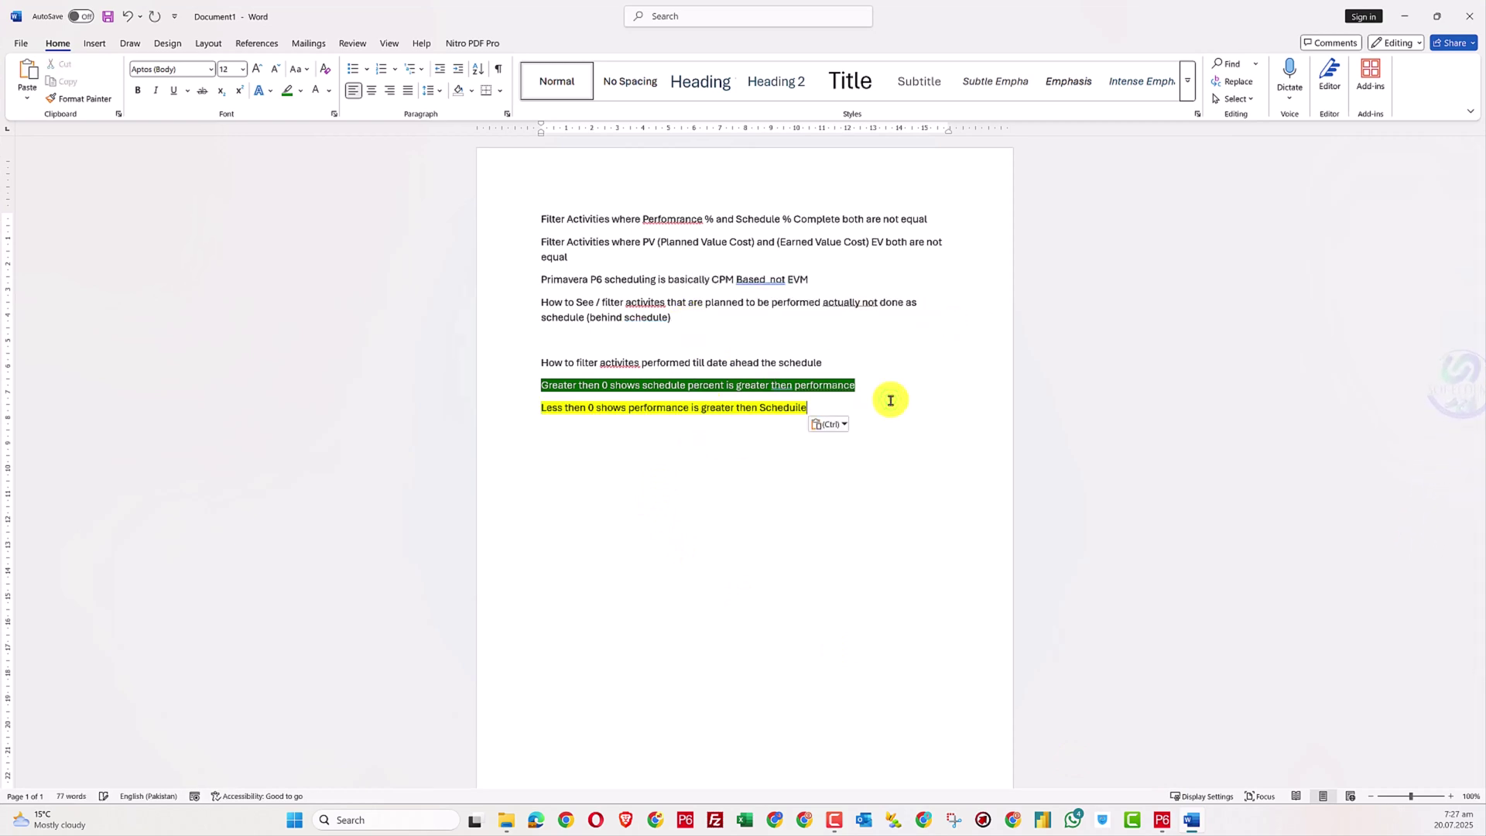
- Move the green "Greater then 0" note to the end of the "(behind schedule)" line
left_click_drag(874, 388, 548, 386)
key("BackSpace")
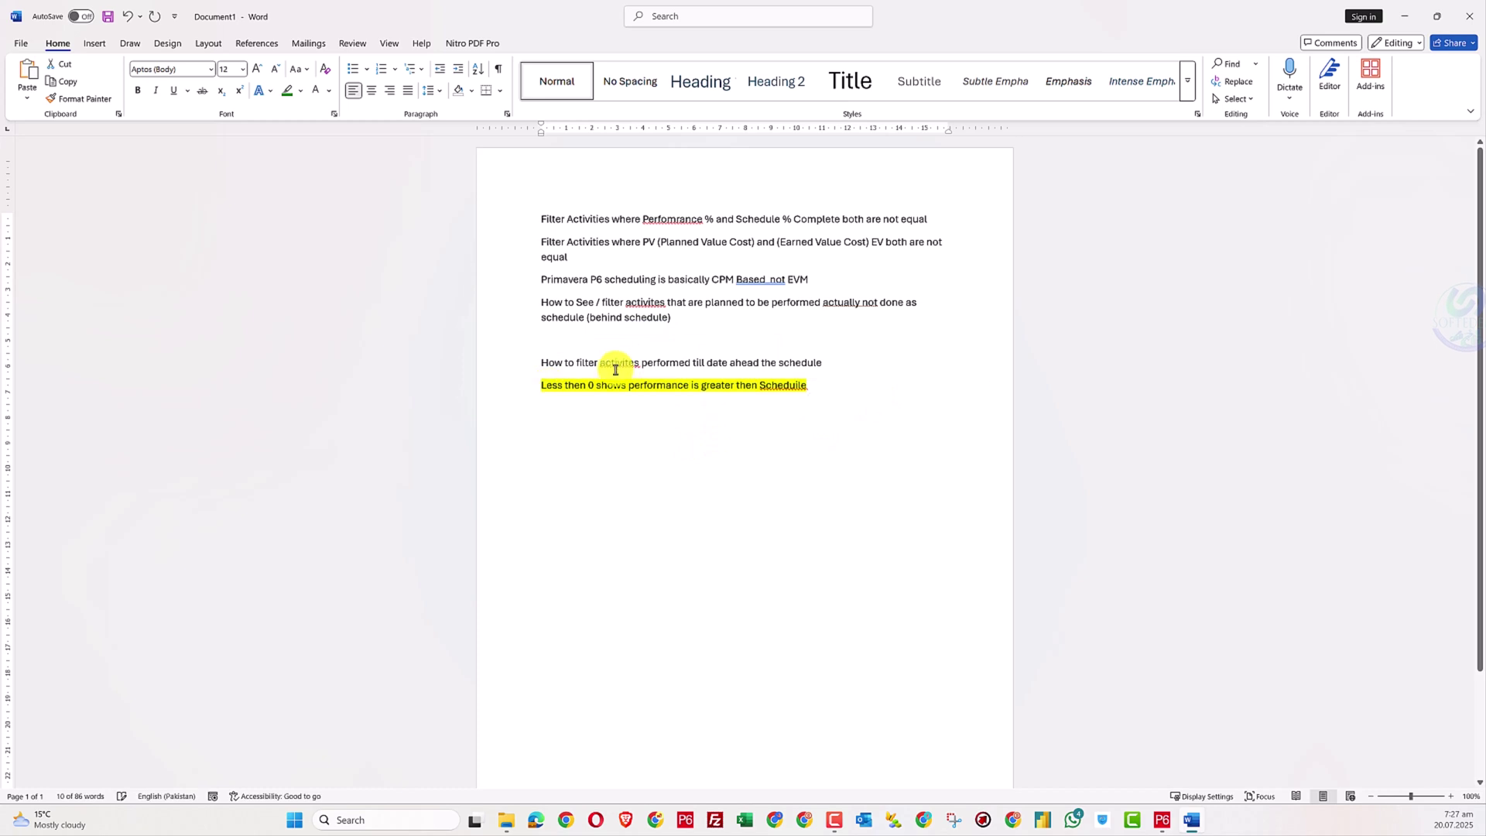
type("Greater then 0 shows schedule percent is greater then performance")
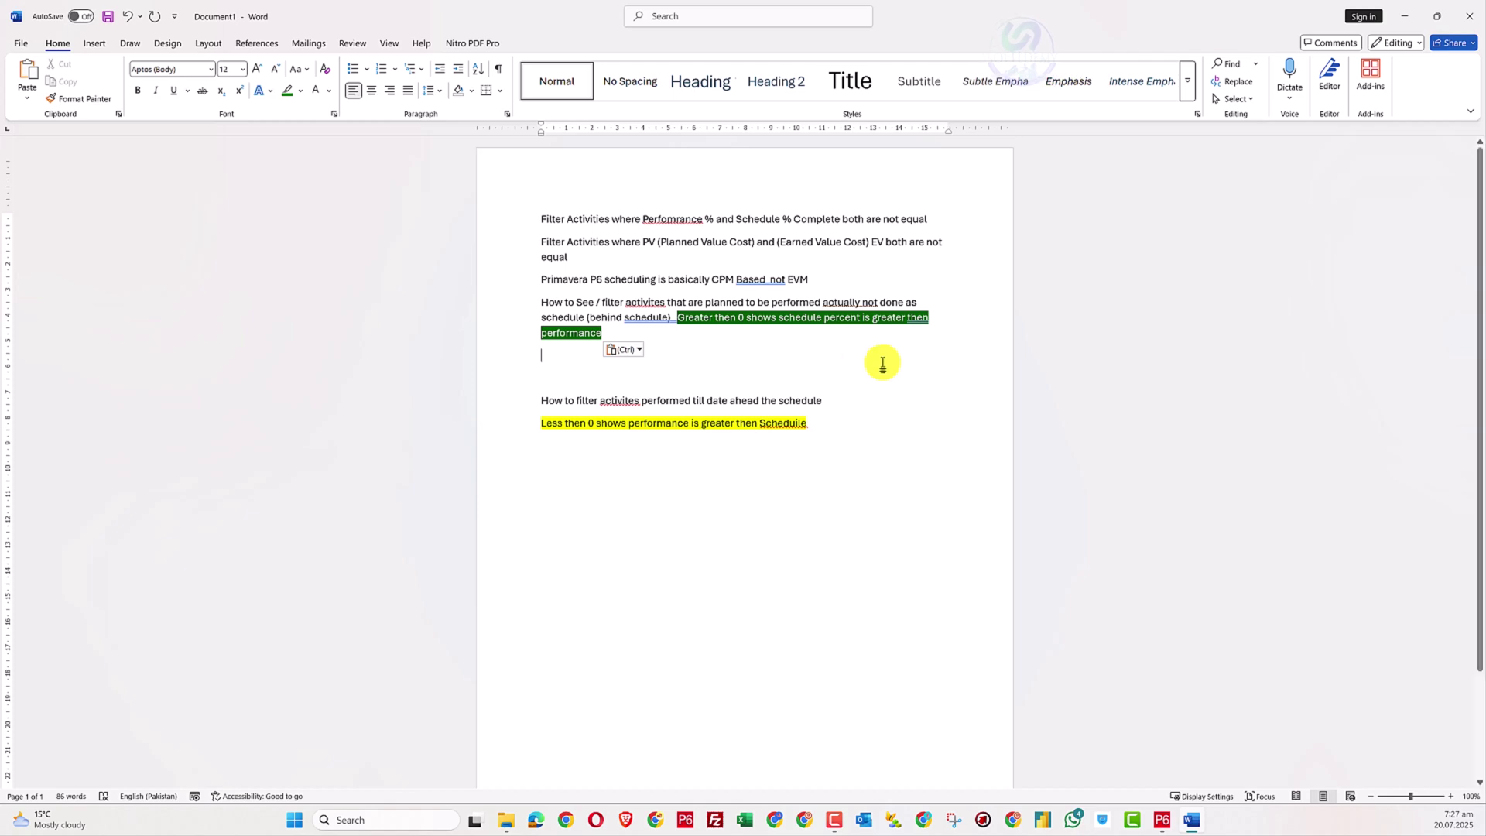
- Switch to Primavera P6 and apply the "Difference Schedule and Performance" filter with its condition changed to "is greater than" 0.00
key("alt+Tab")
left_click(515, 282)
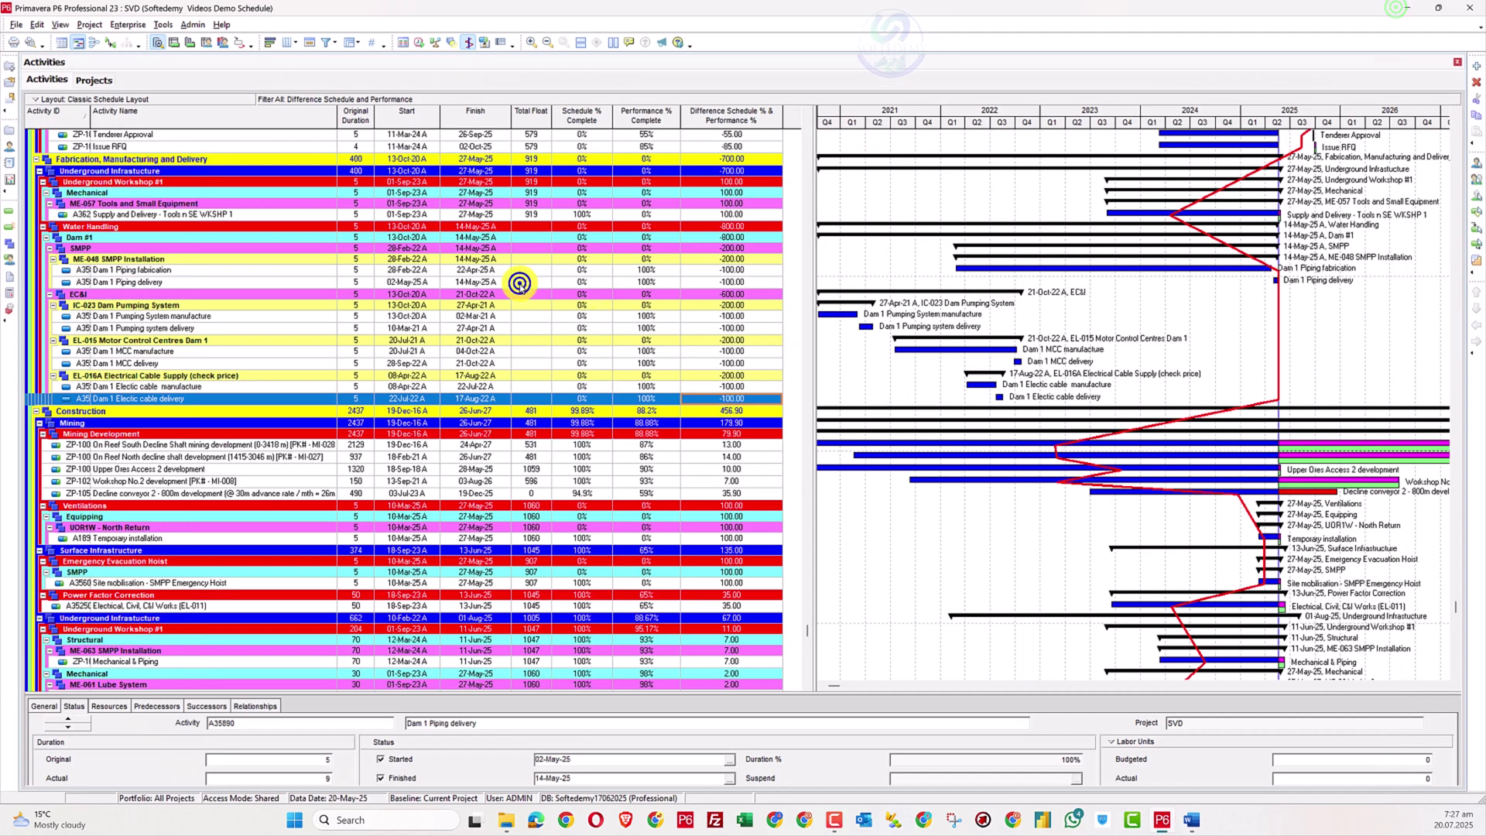
right_click(514, 282)
left_click(534, 538)
scroll(678, 414, "down", 3)
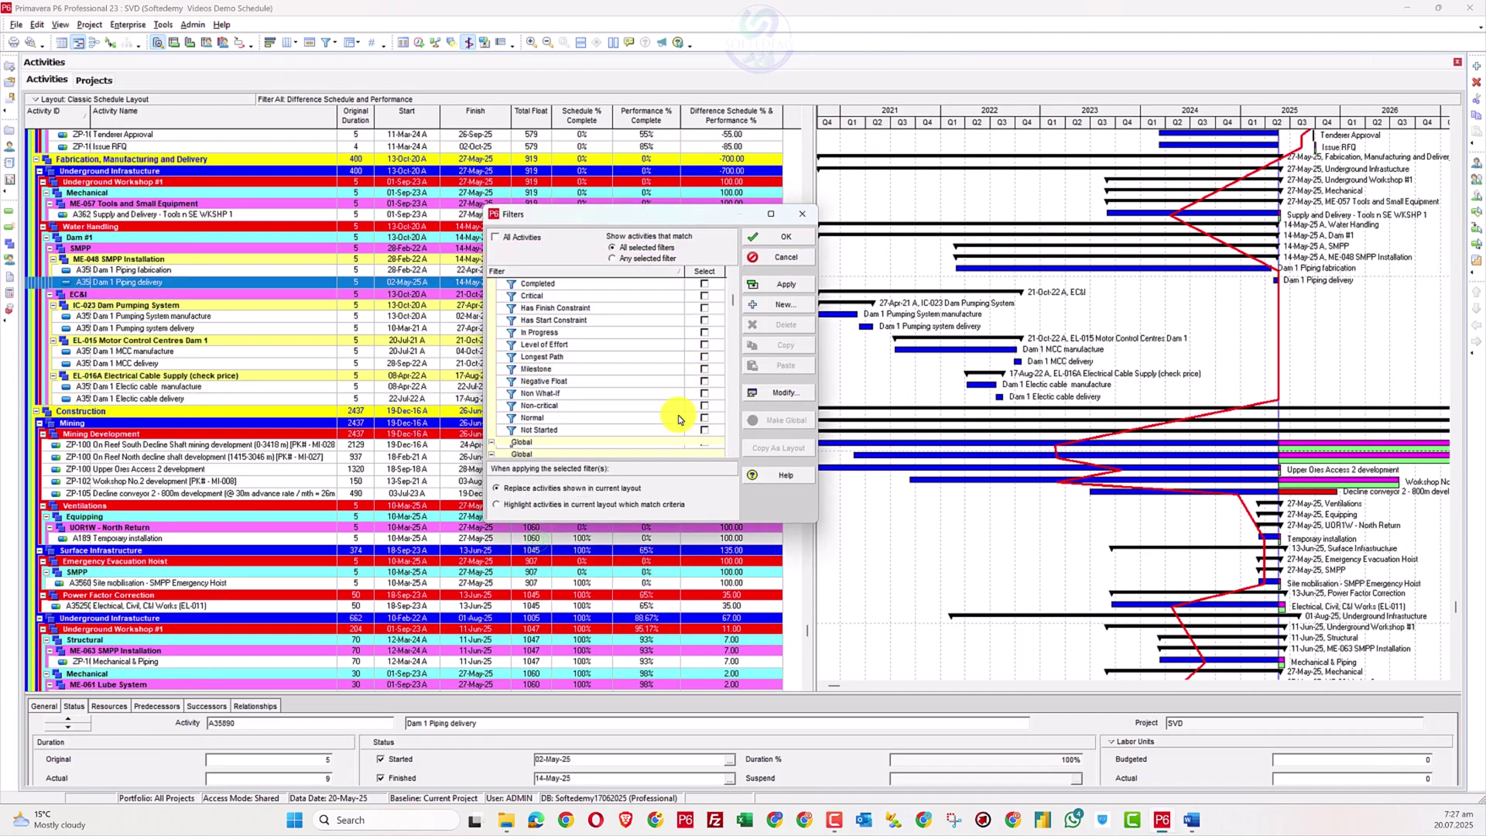
left_click(601, 440)
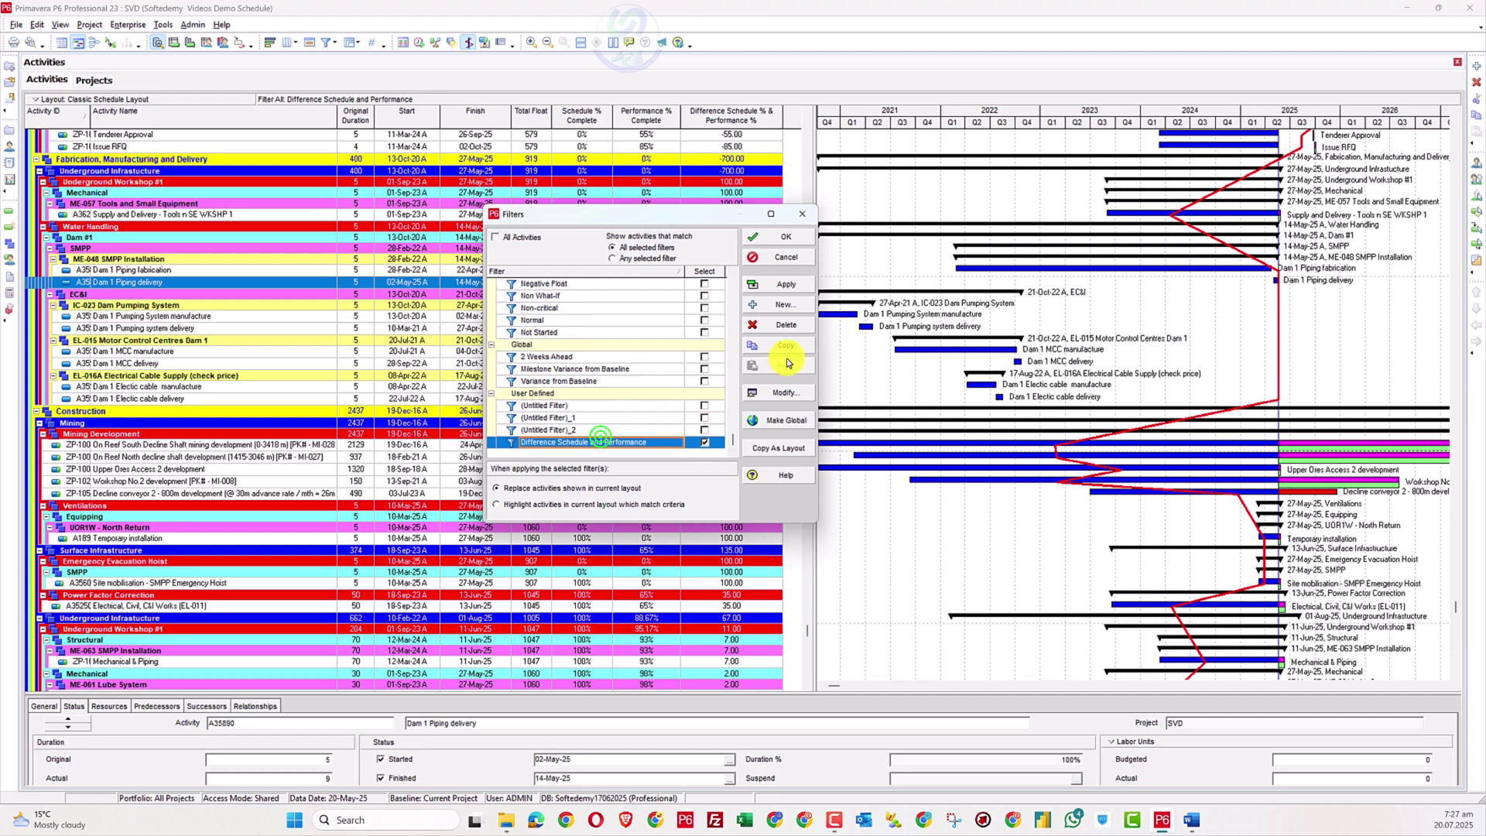
left_click(783, 393)
left_click(634, 334)
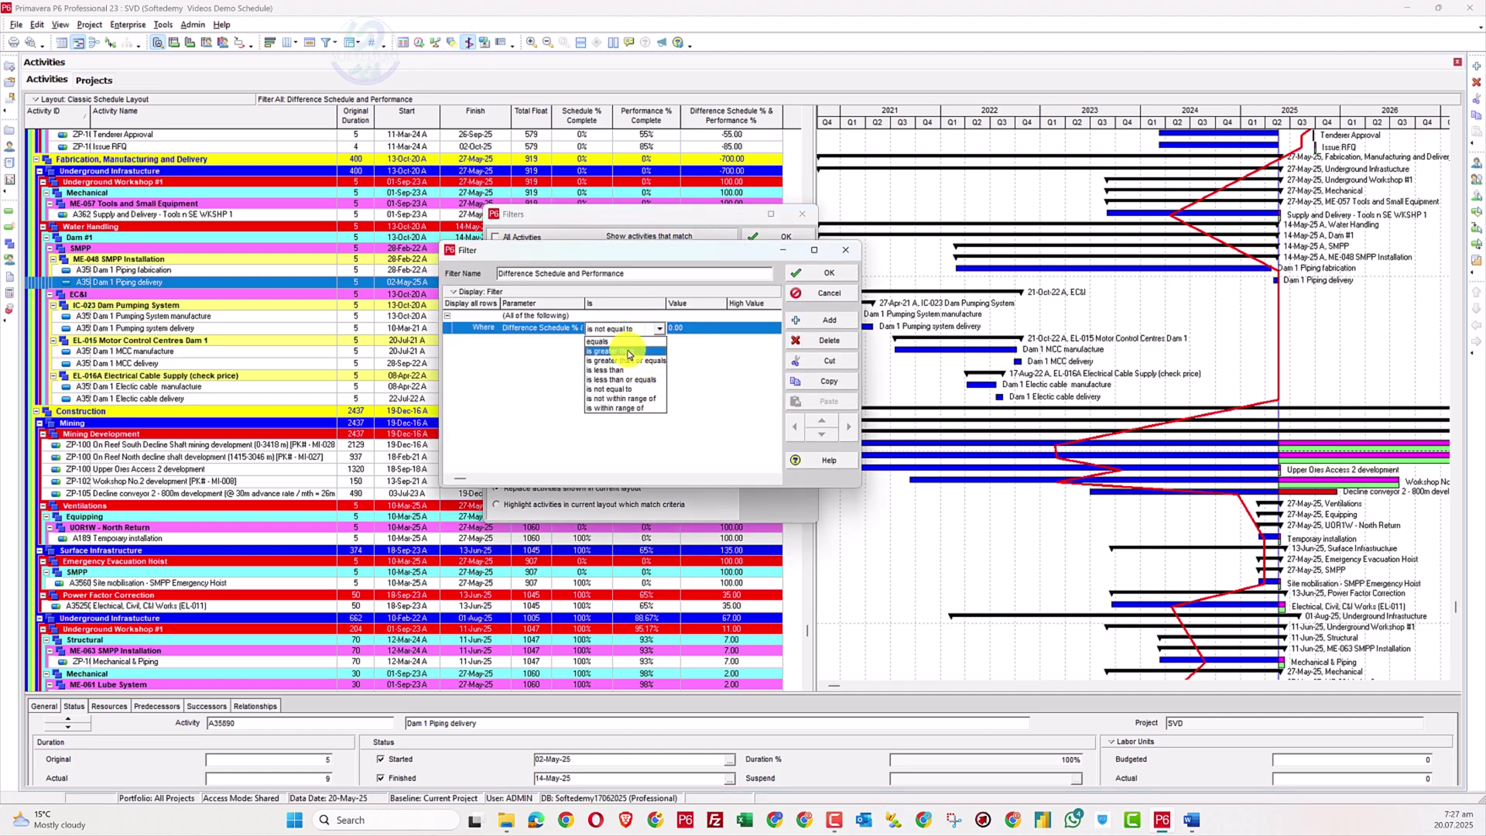
left_click(628, 353)
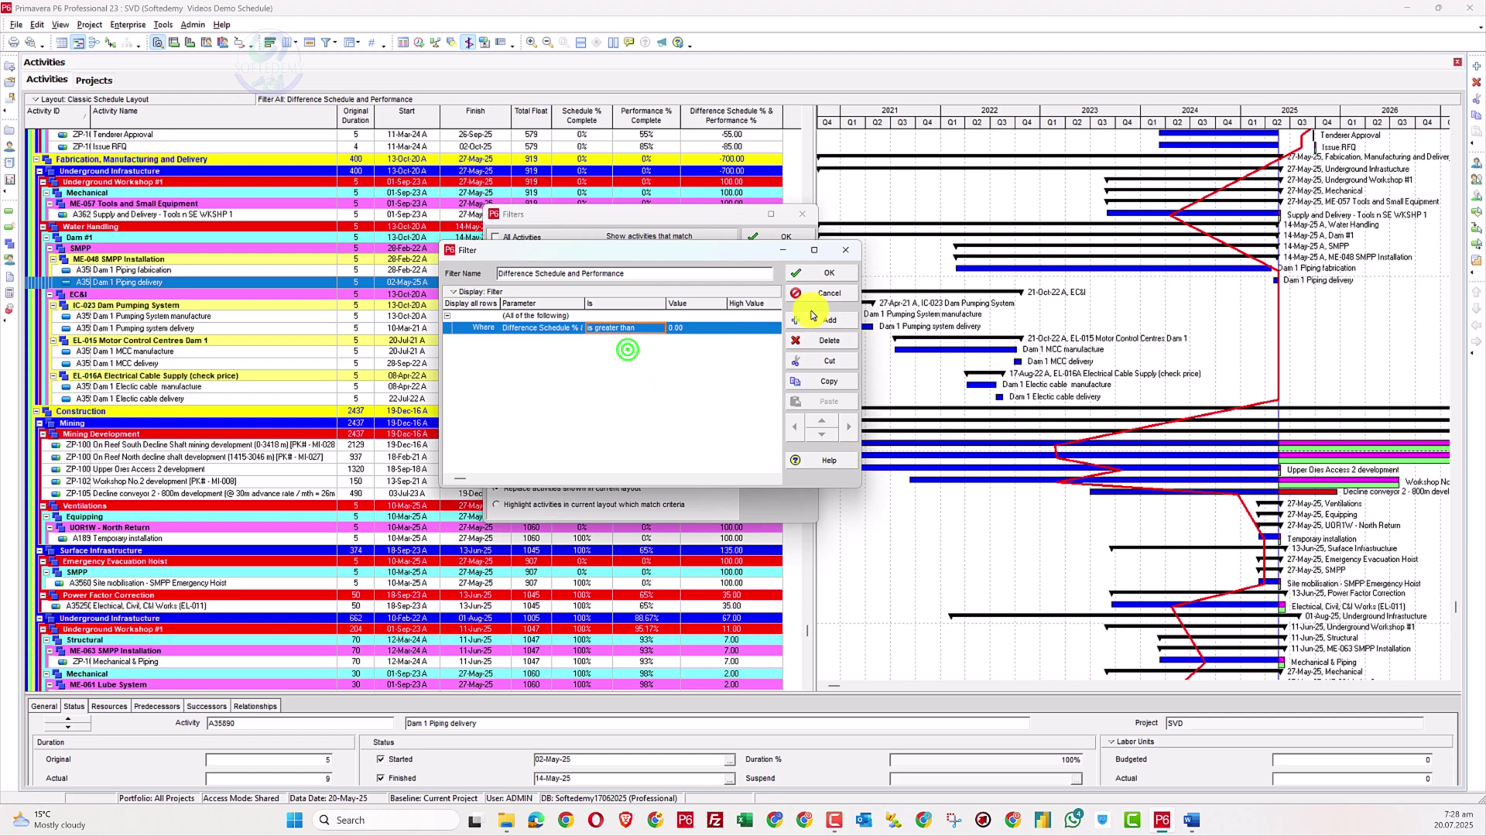
left_click(837, 274)
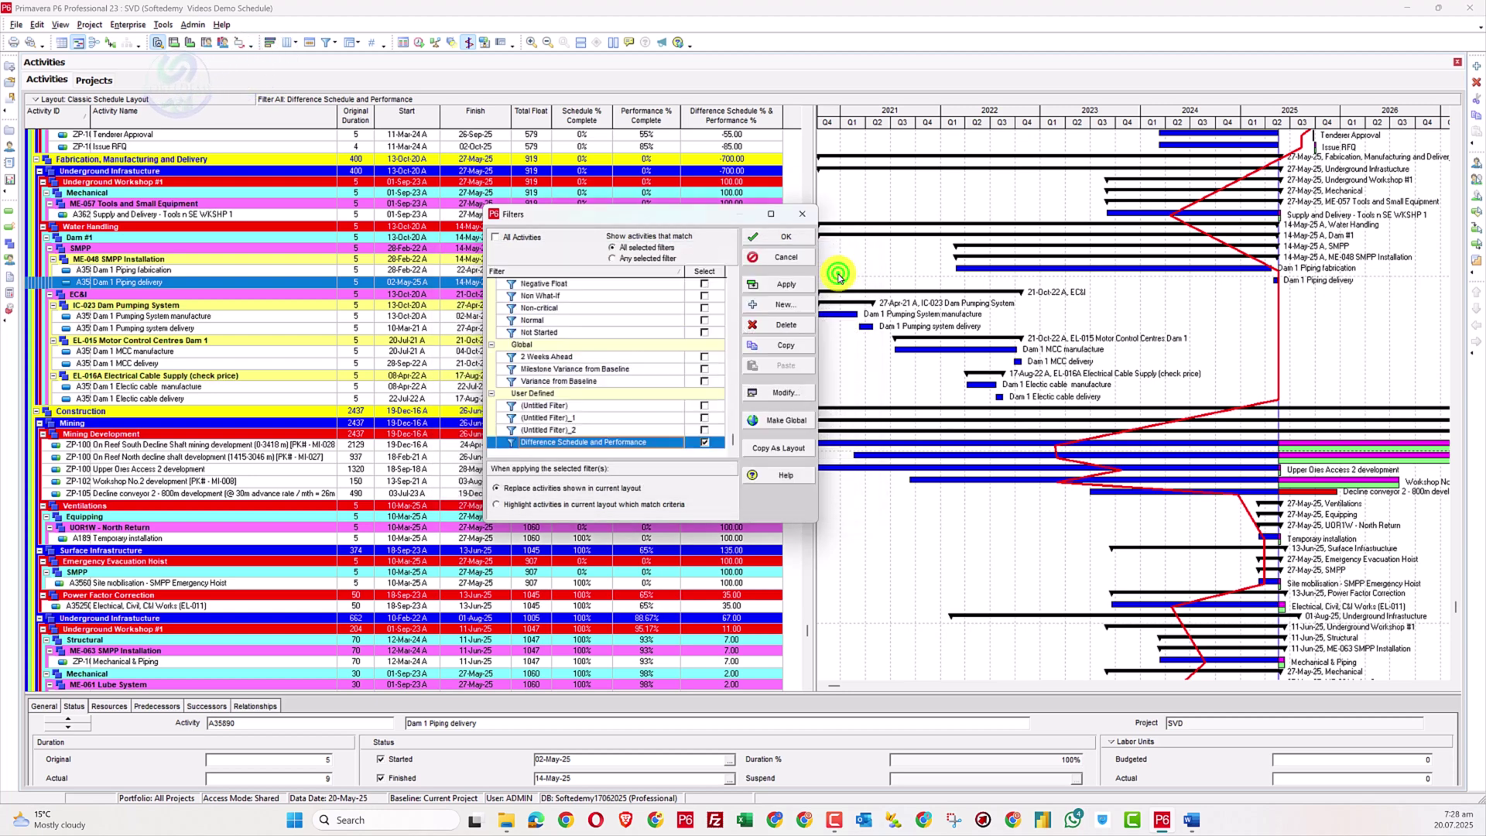
left_click(798, 286)
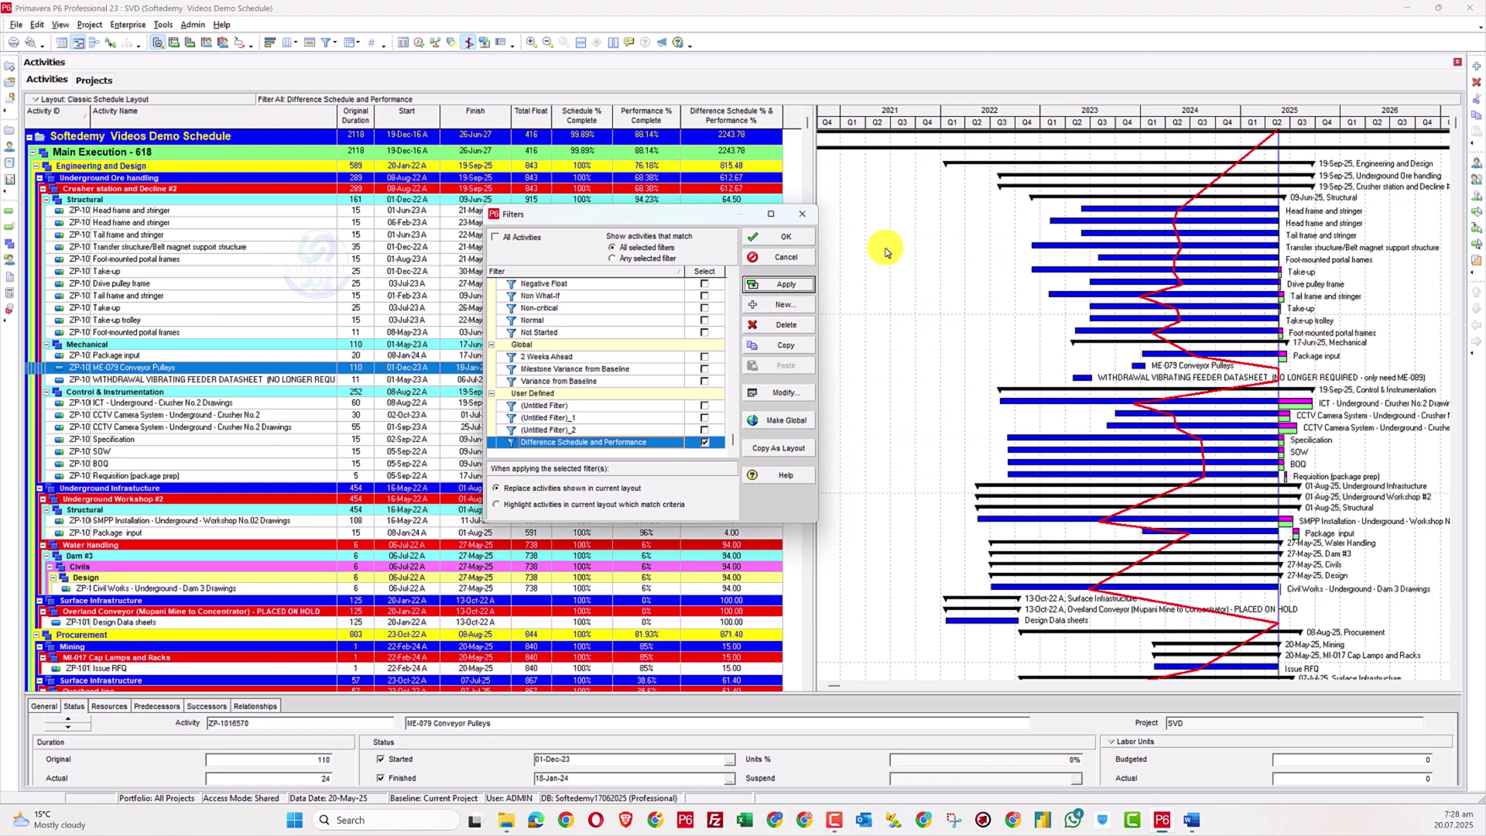
left_click(809, 218)
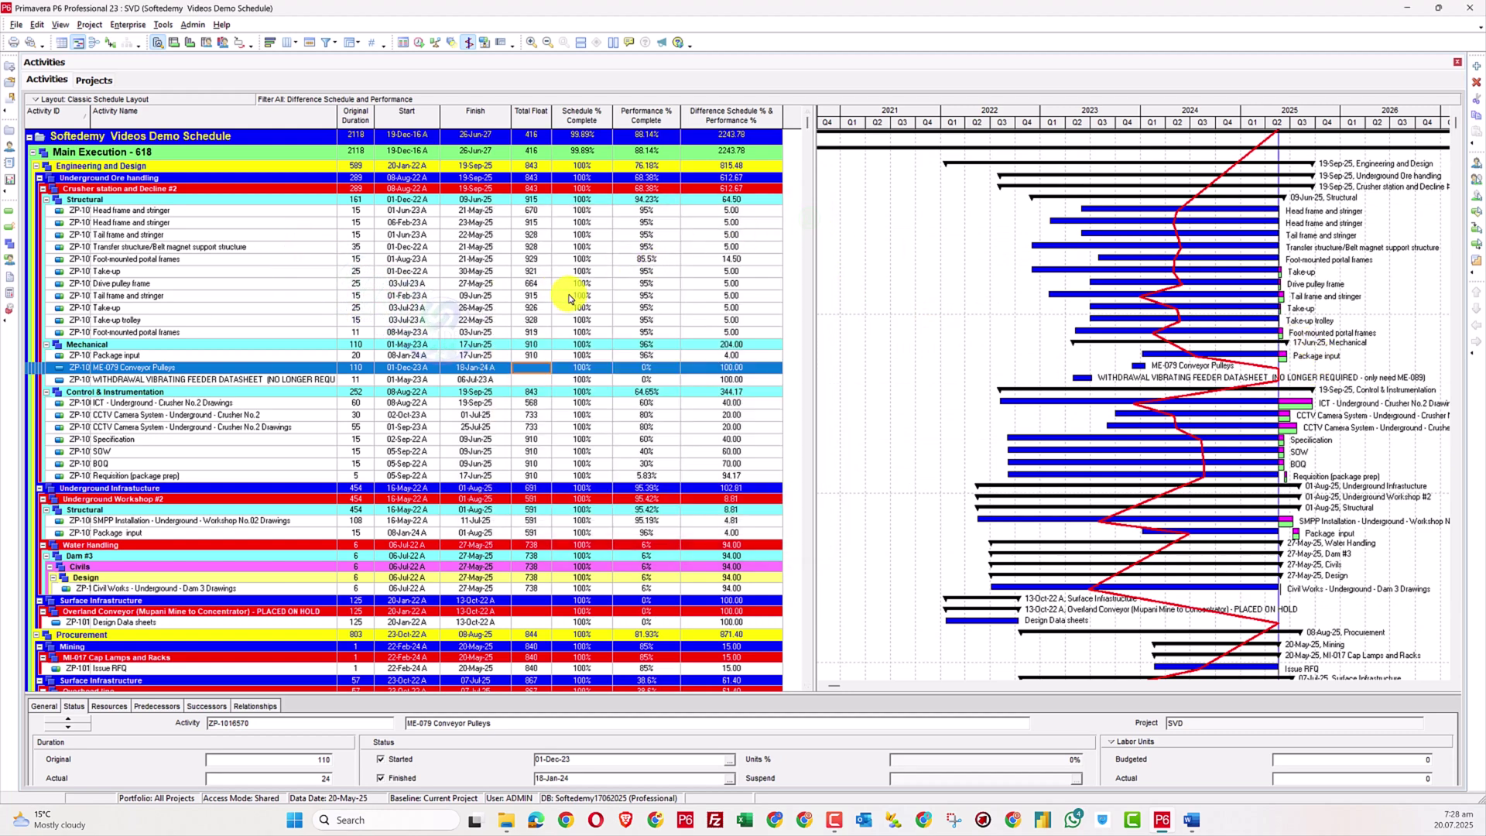
- Change the "Difference Schedule and Performance" filter condition to "is less than" 0.00 and apply it to the activities
left_click(571, 294)
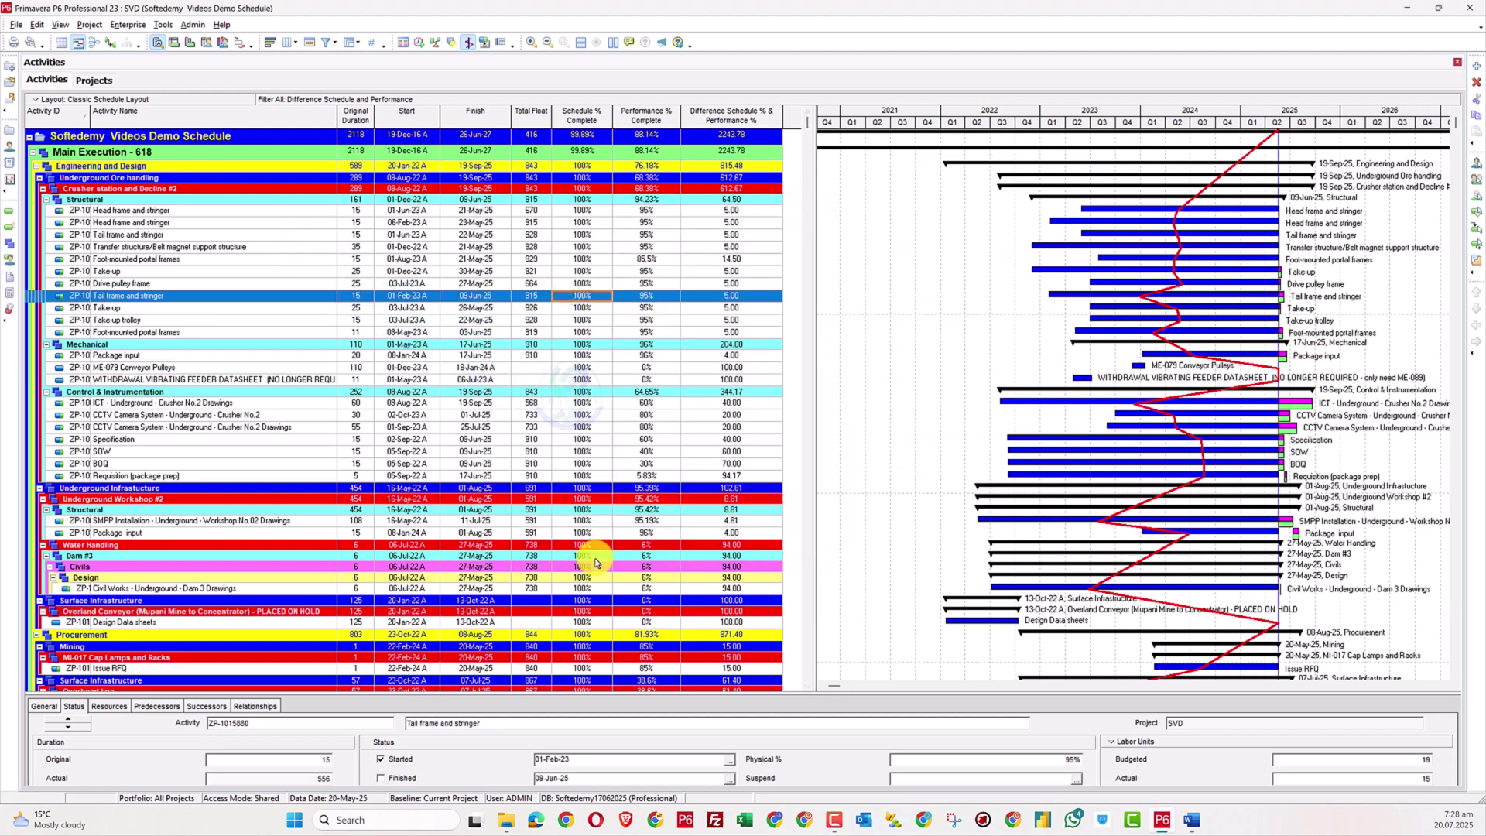
scroll(582, 573, "down", 4)
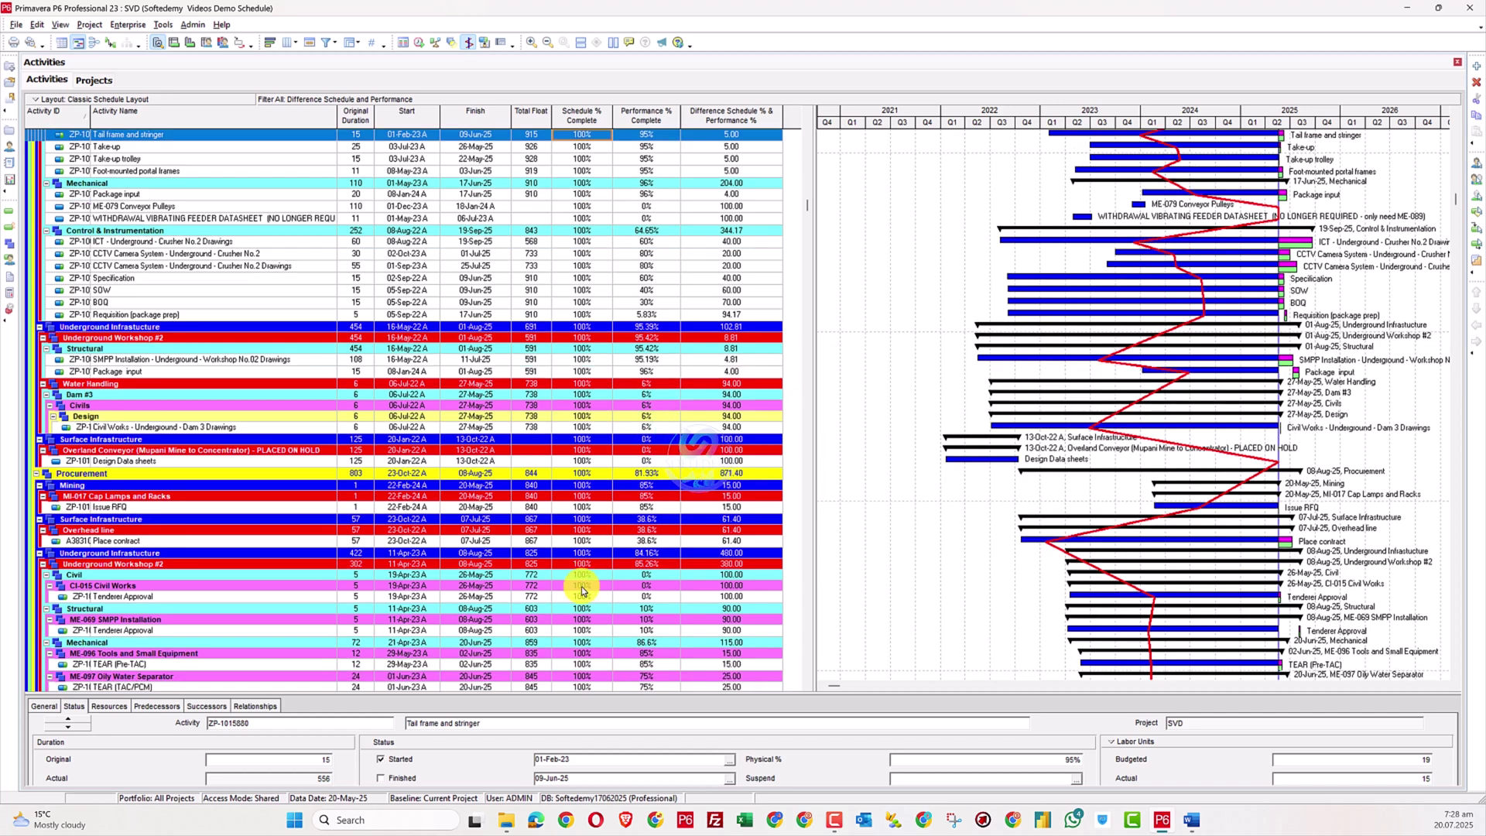
left_click(581, 596)
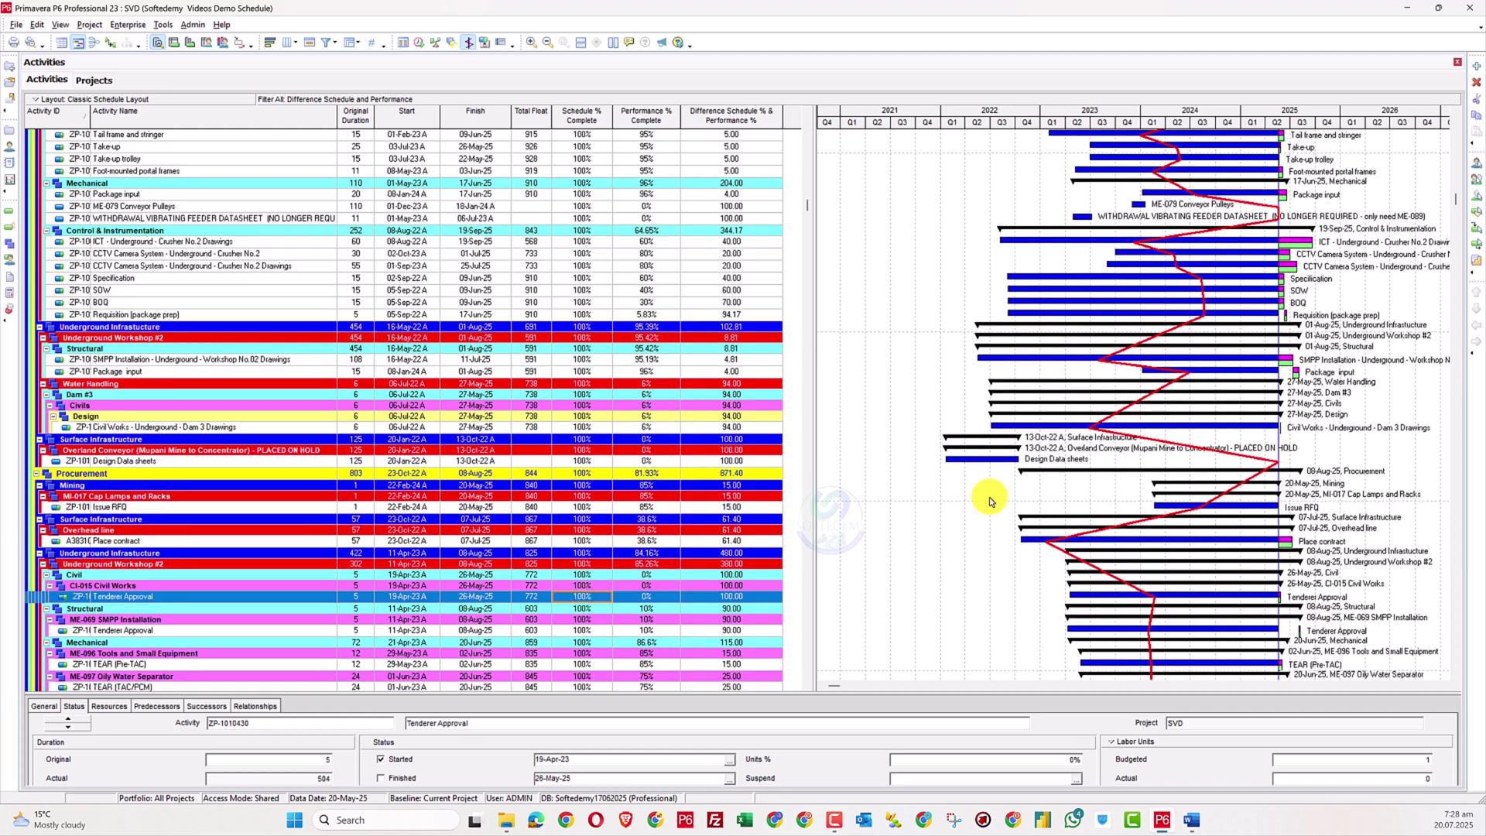
left_click(474, 218)
right_click(475, 220)
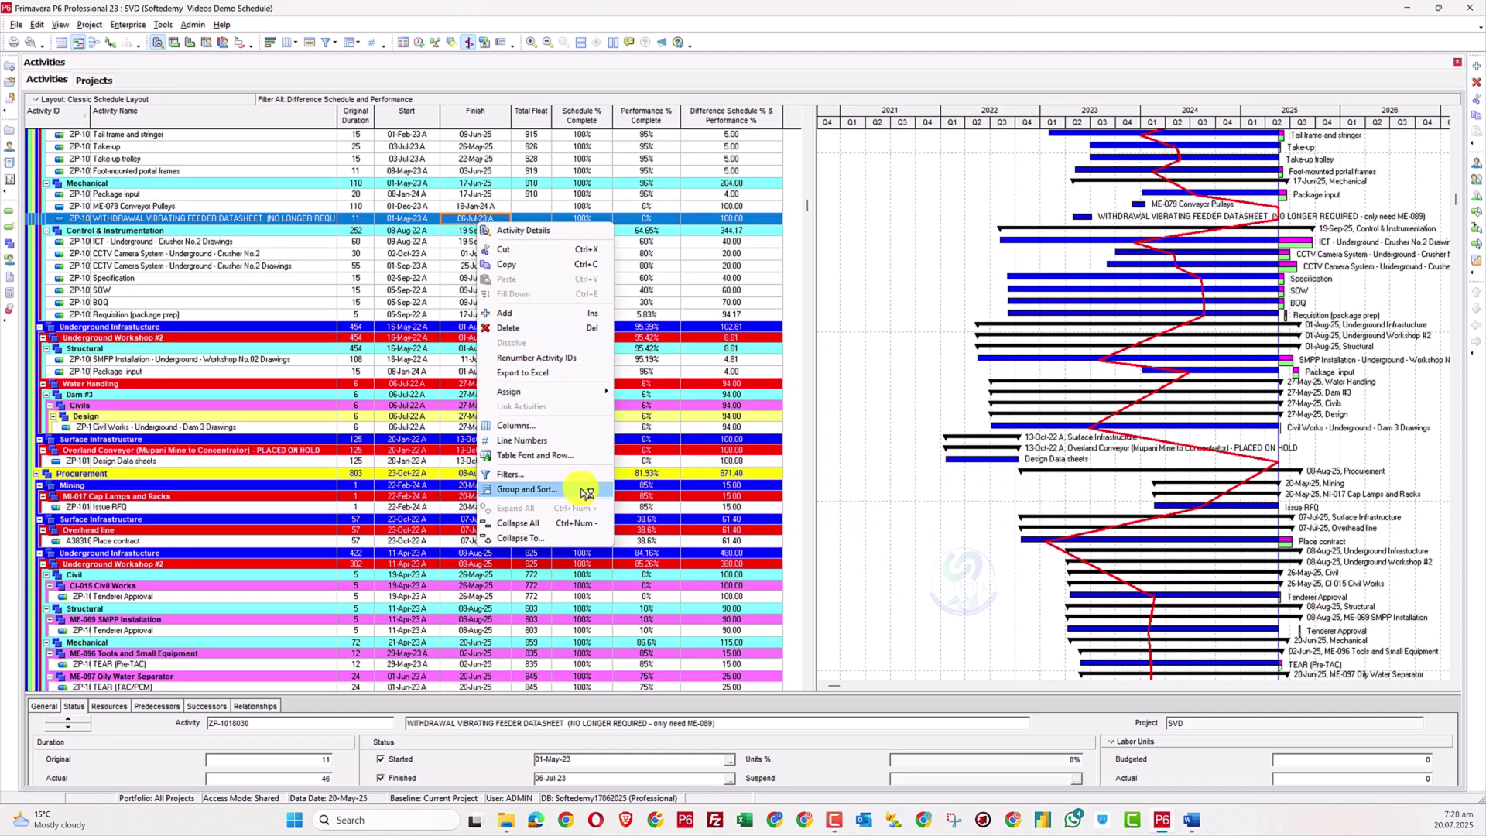
left_click(546, 476)
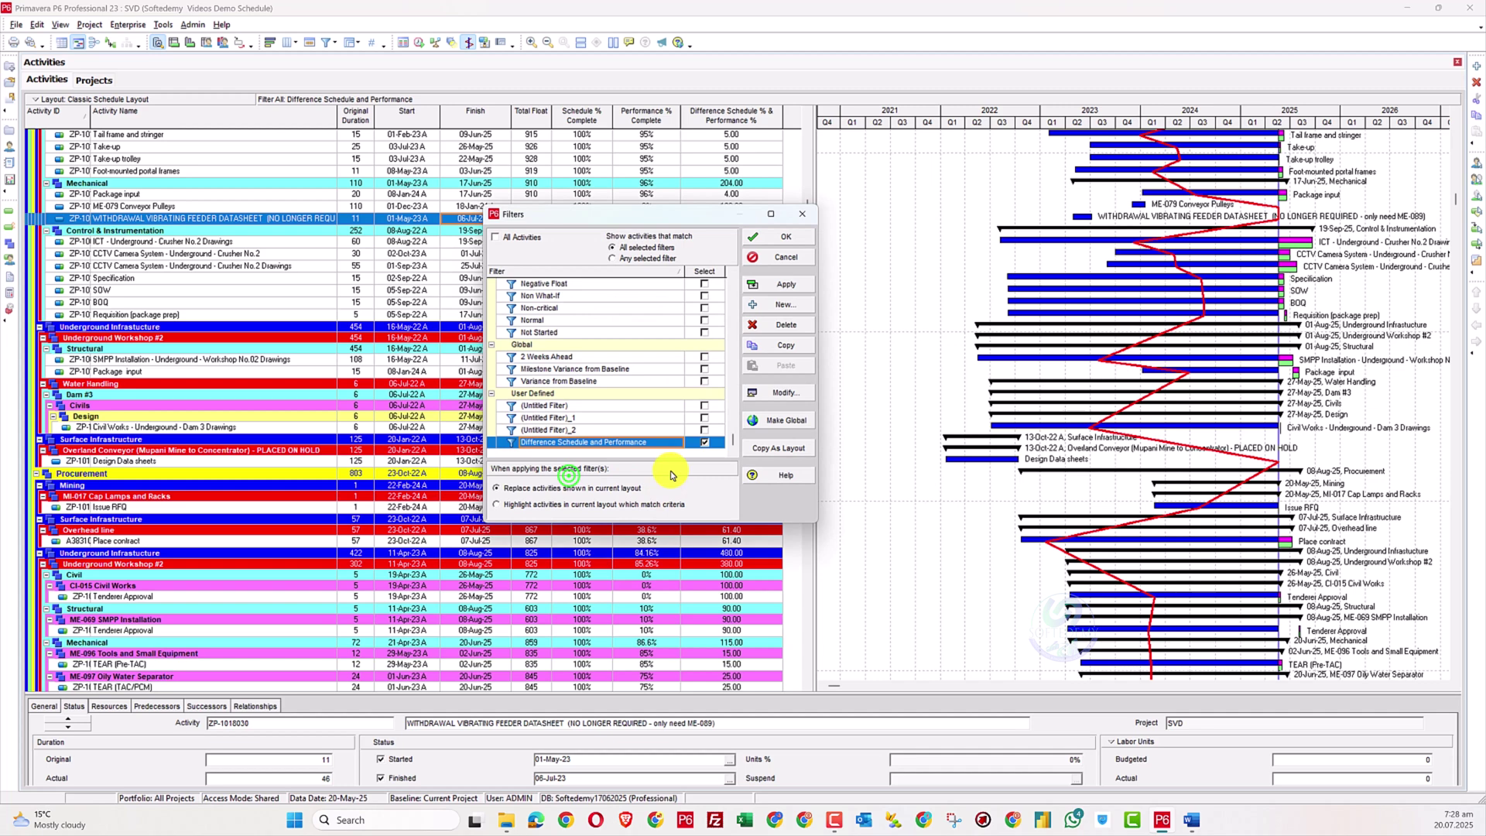
left_click(786, 393)
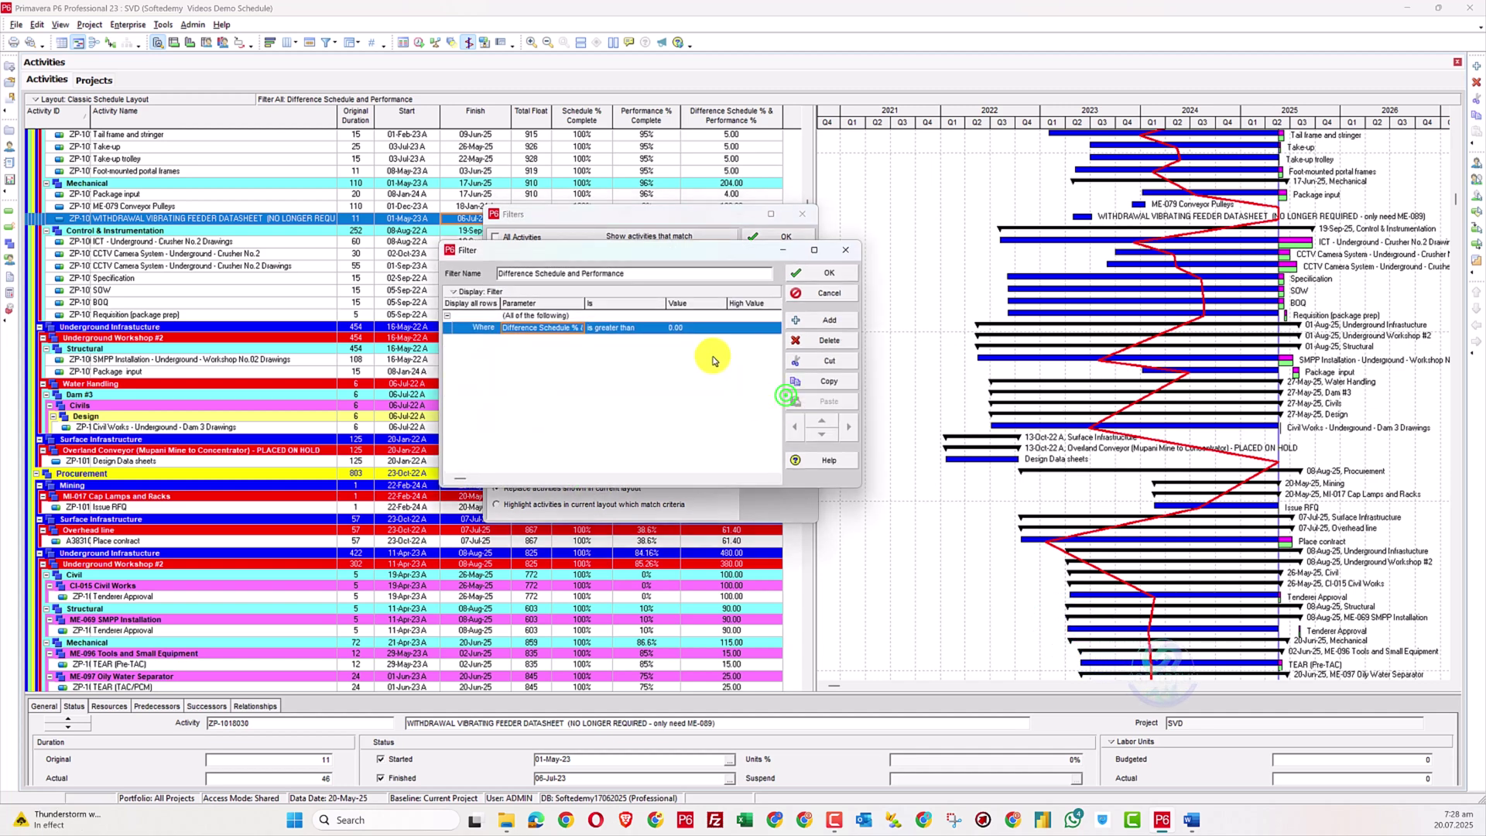
left_click(633, 332)
left_click(617, 374)
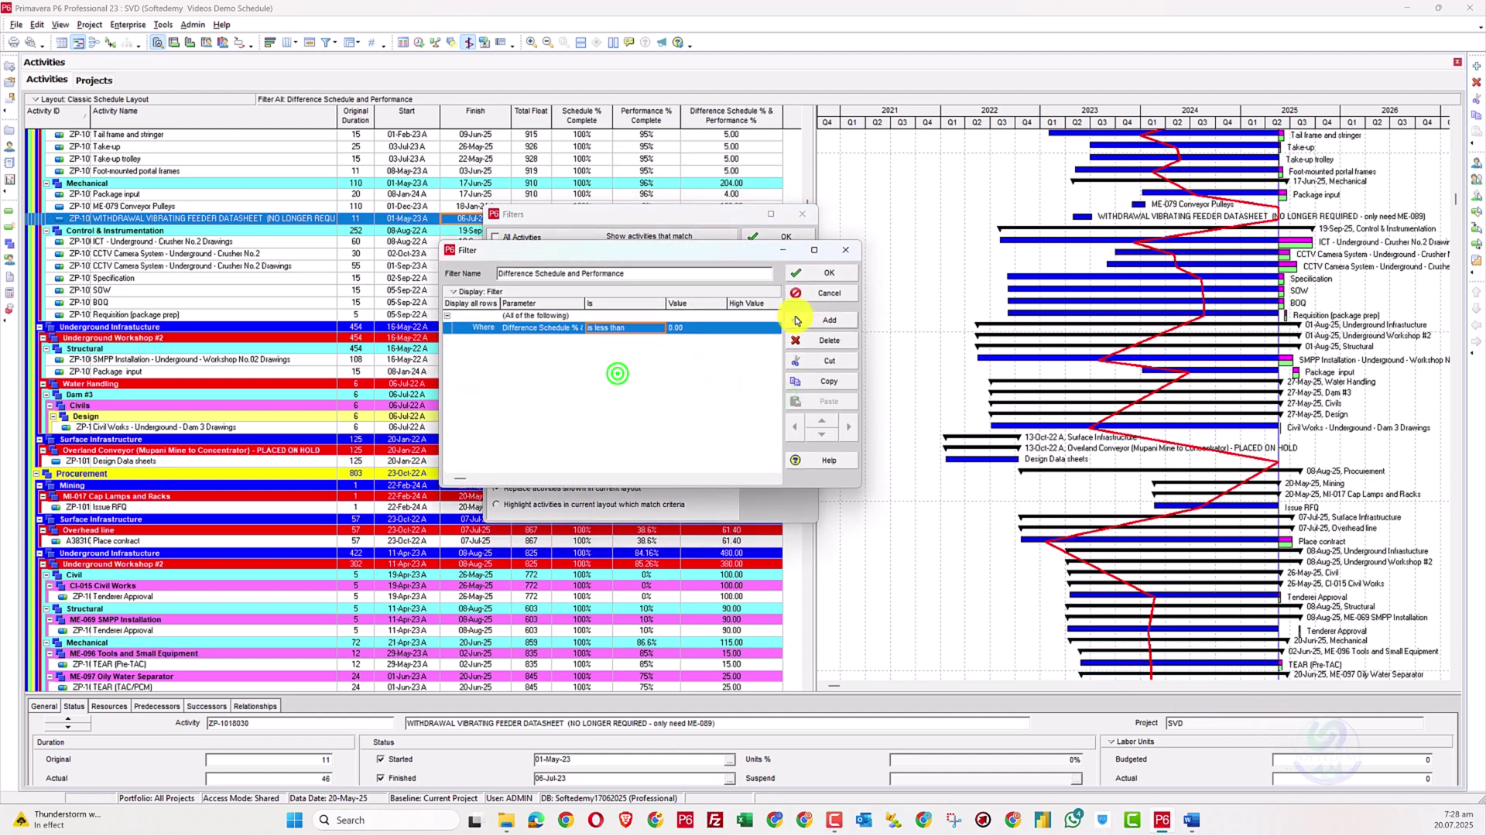
left_click(840, 275)
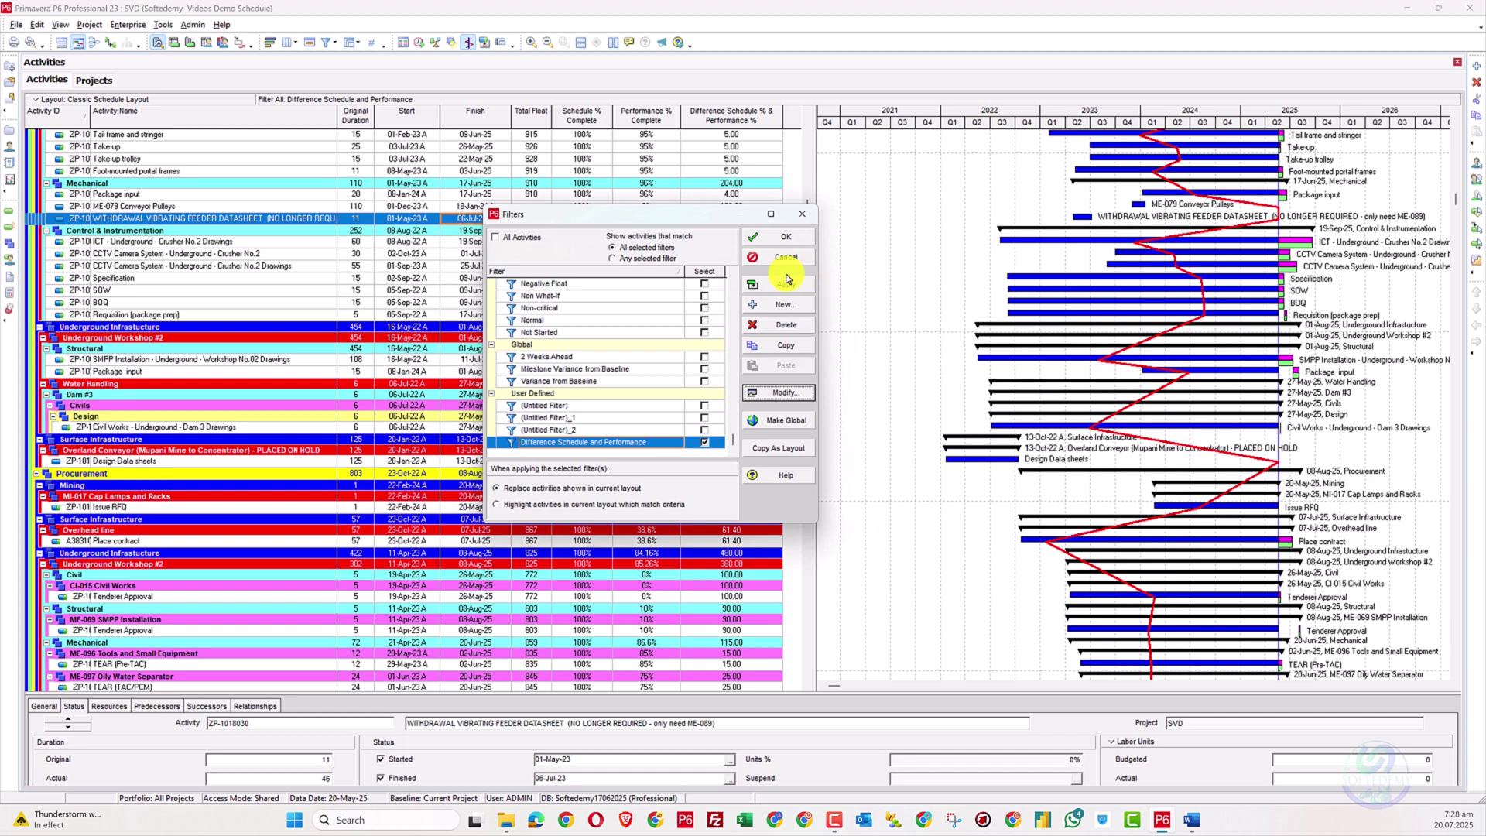
left_click(786, 283)
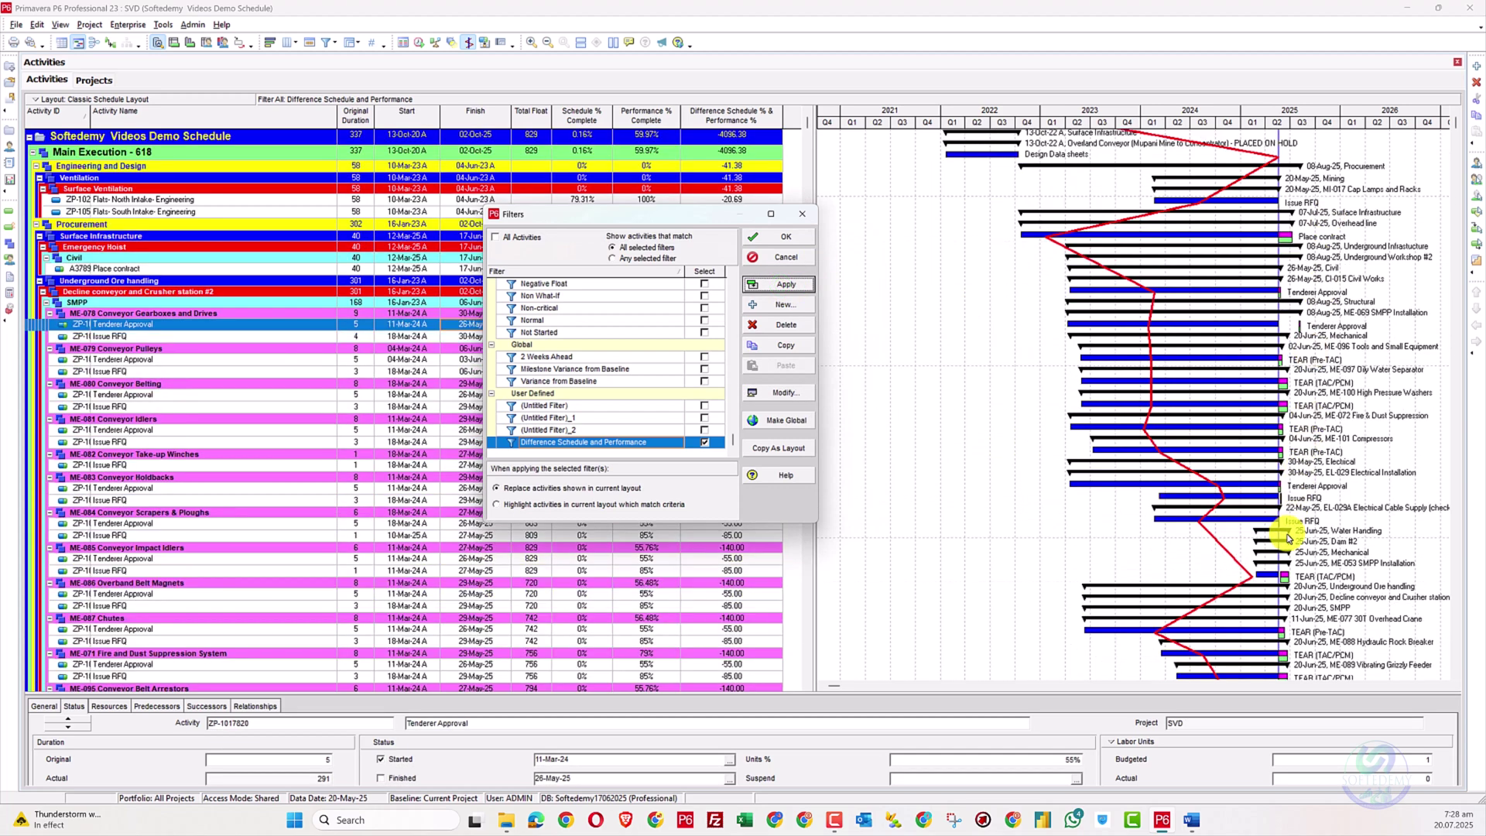
left_click(809, 240)
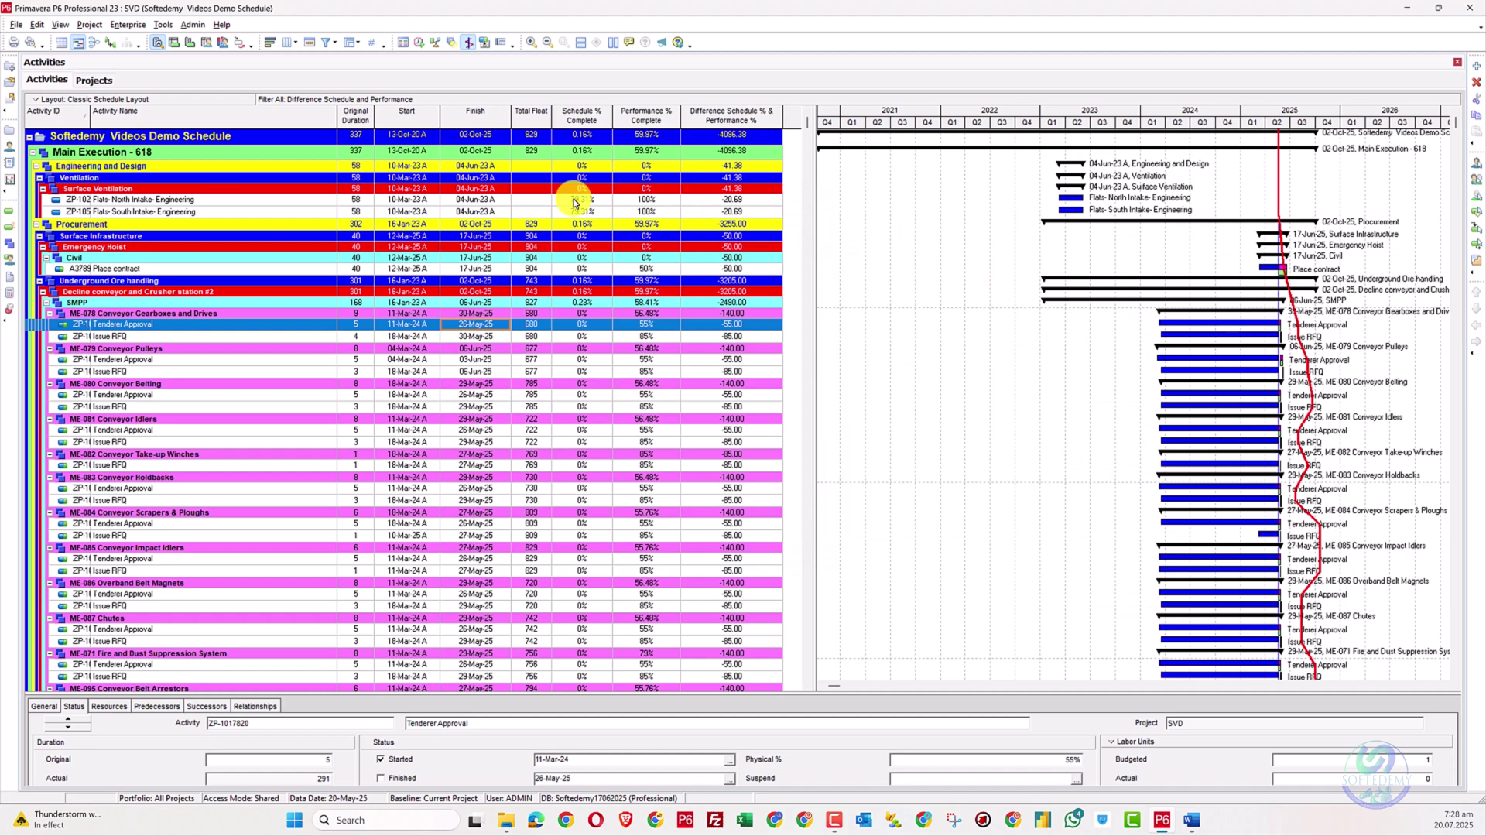
- Examine the schedule and performance percentages of the filtered activities, including Issue RFQ, and return to the Word notes
left_click(593, 337)
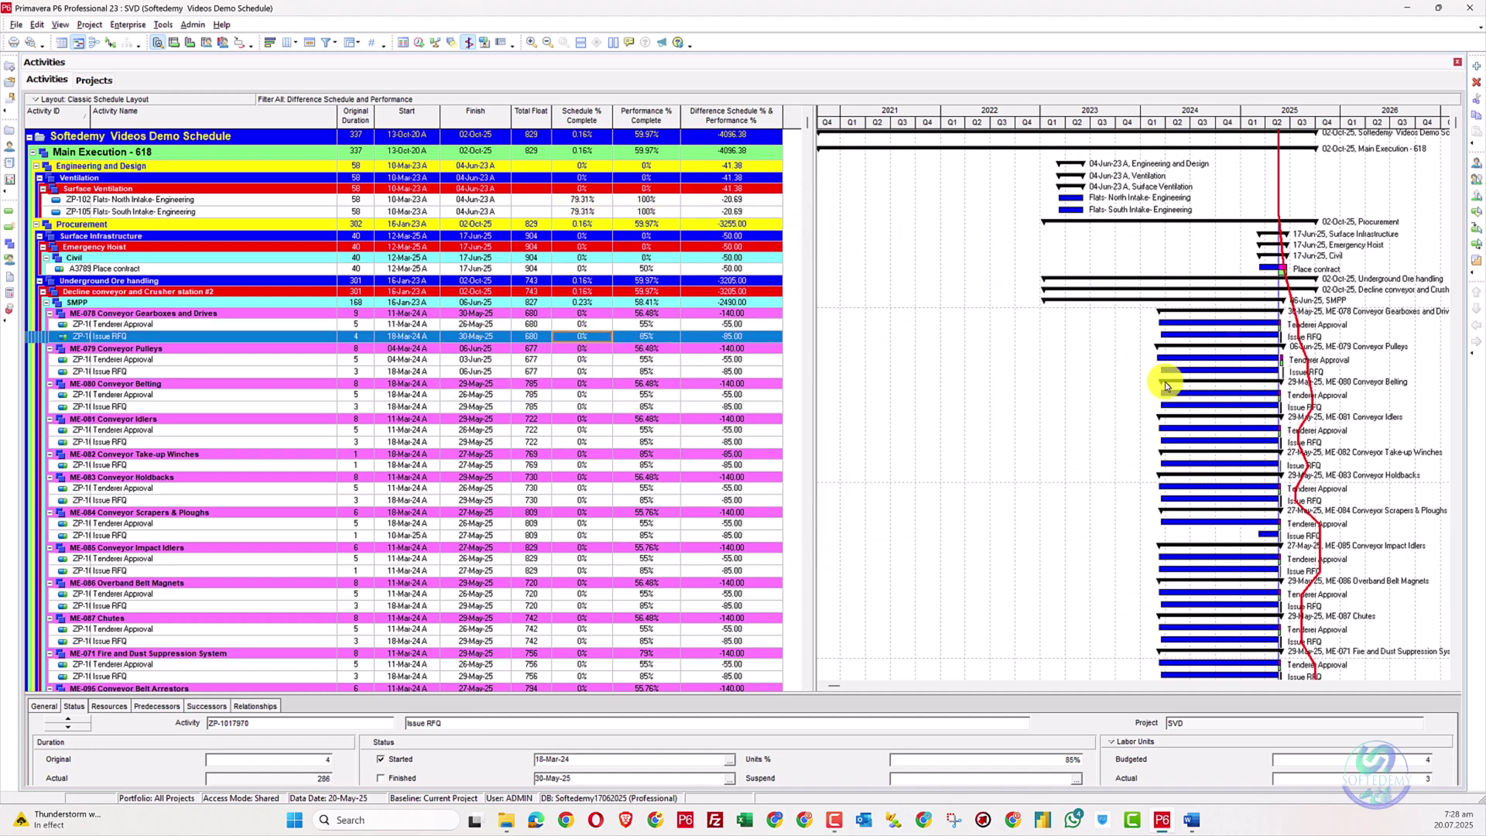
scroll(713, 434, "down", 2)
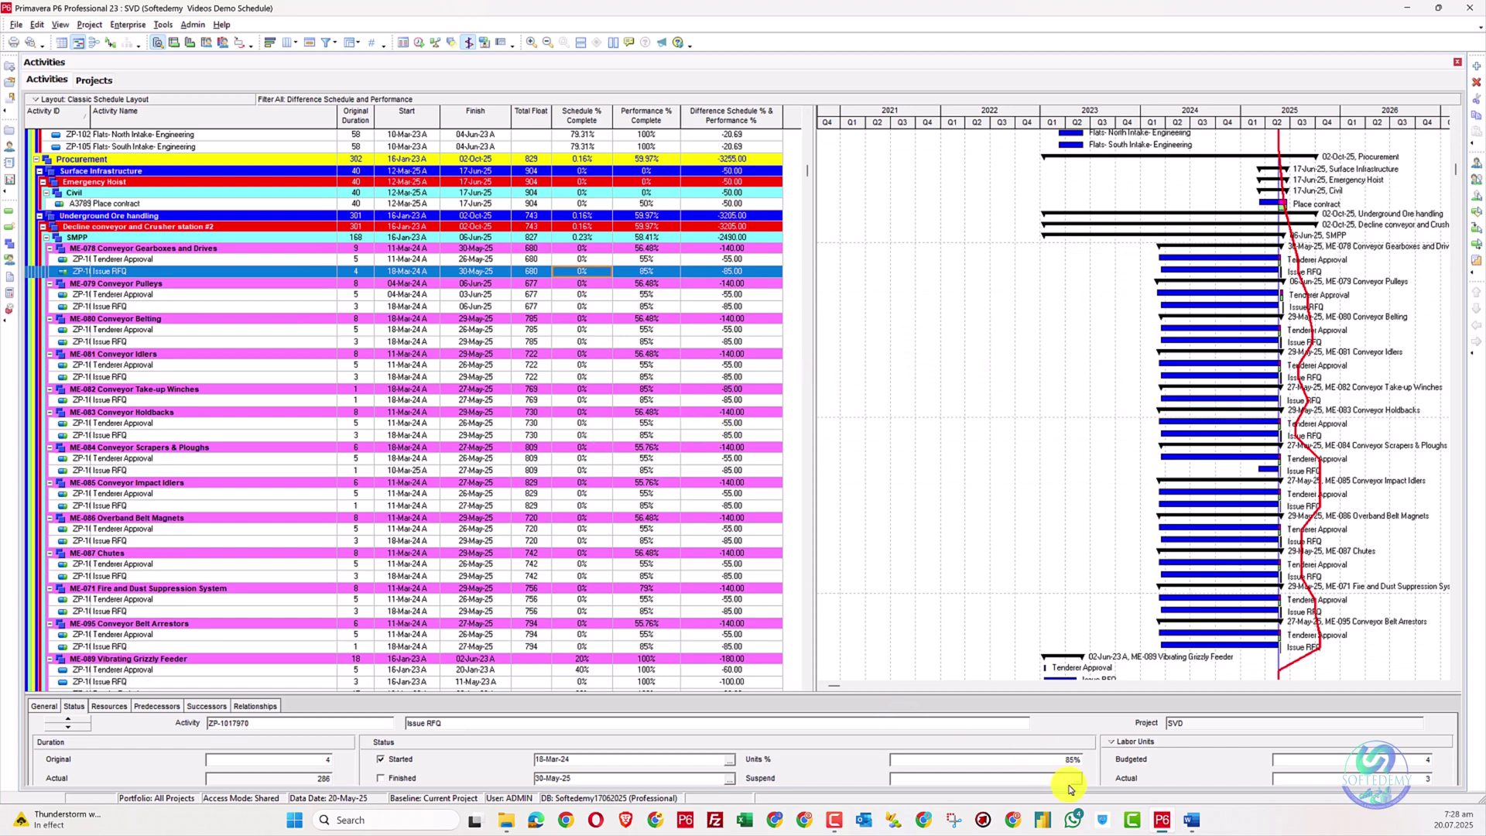
left_click(1190, 818)
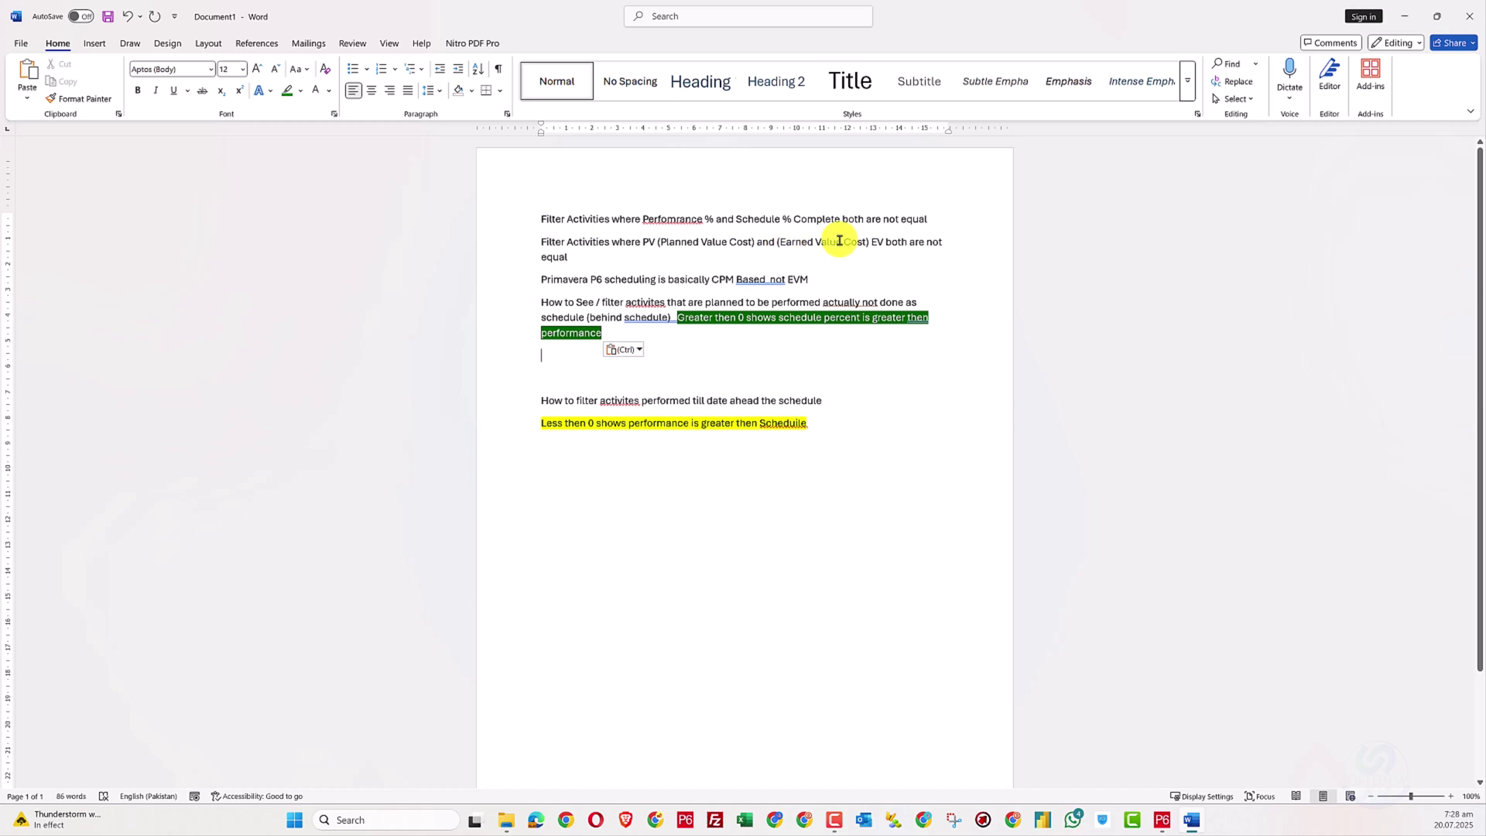
- Switch to Primavera P6 and review the "Difference Schedule % & Performance %" number field among the activity user defined fields
key("alt+Tab")
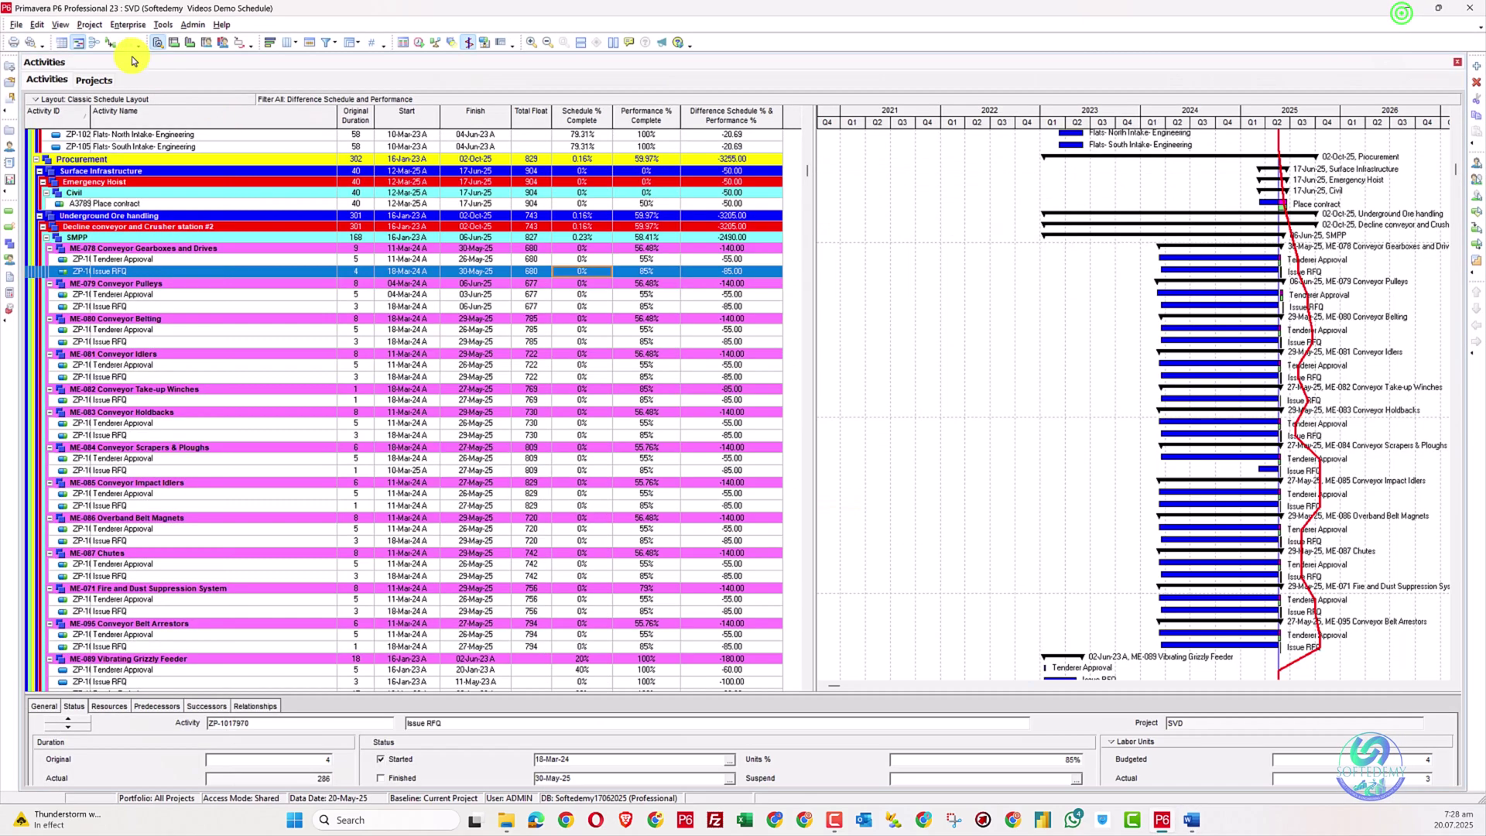
left_click(126, 24)
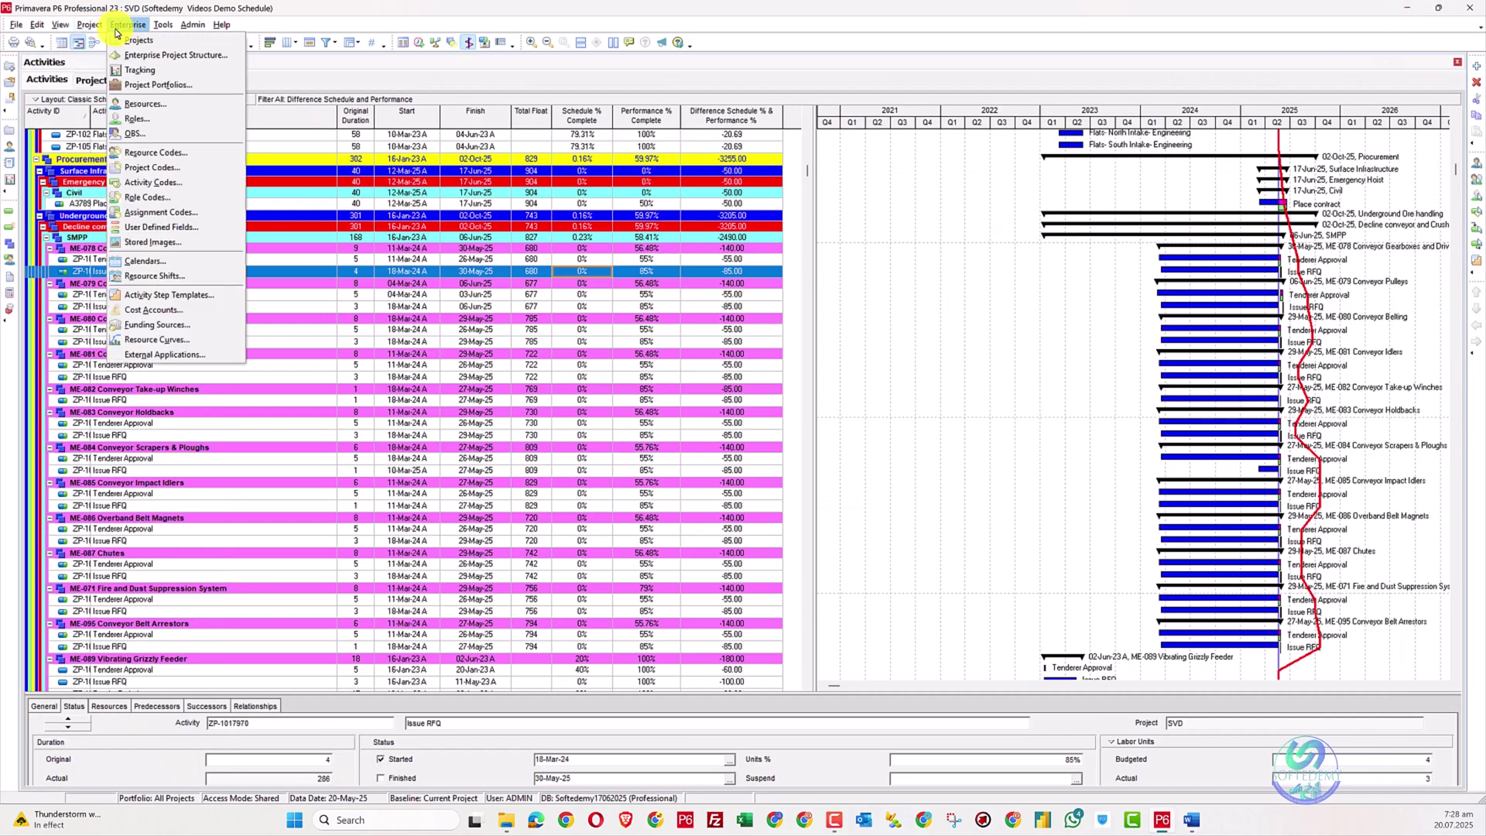
mouse_move(92, 28)
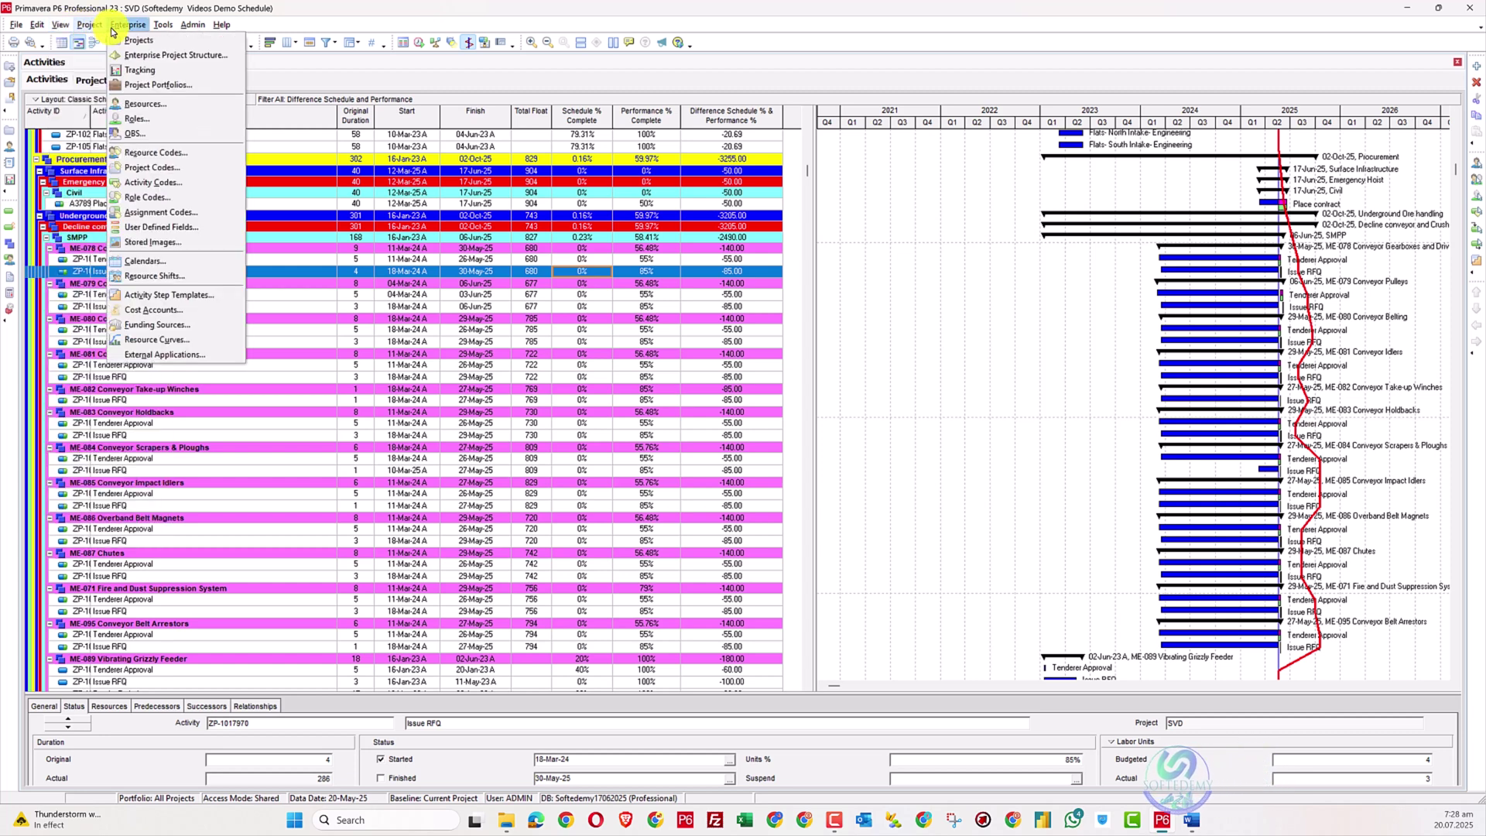
key("Escape")
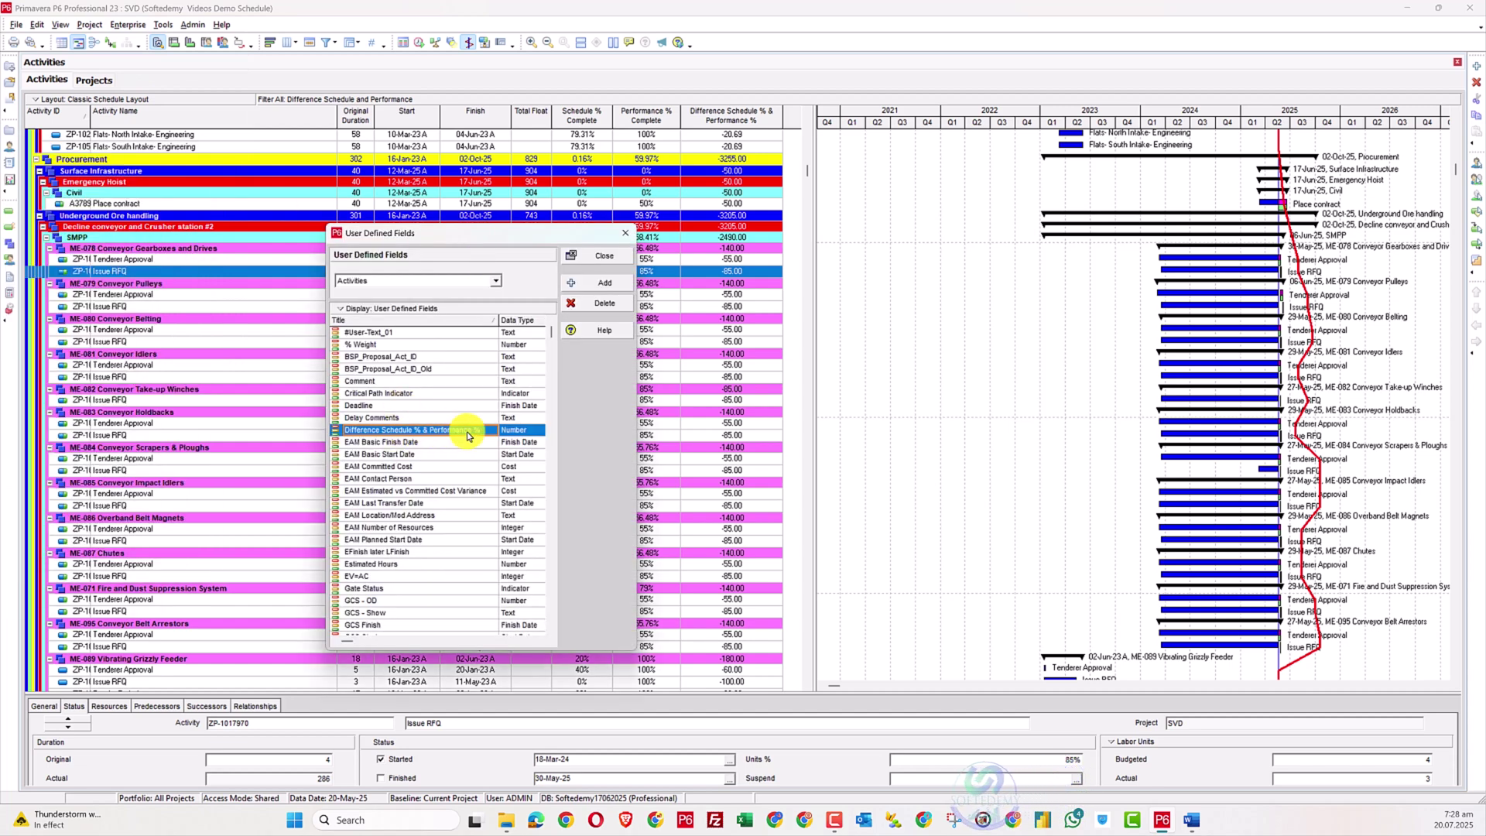
left_click(596, 257)
- Review the definition of the "Difference S and P" global change and close it without changes
left_click(161, 24)
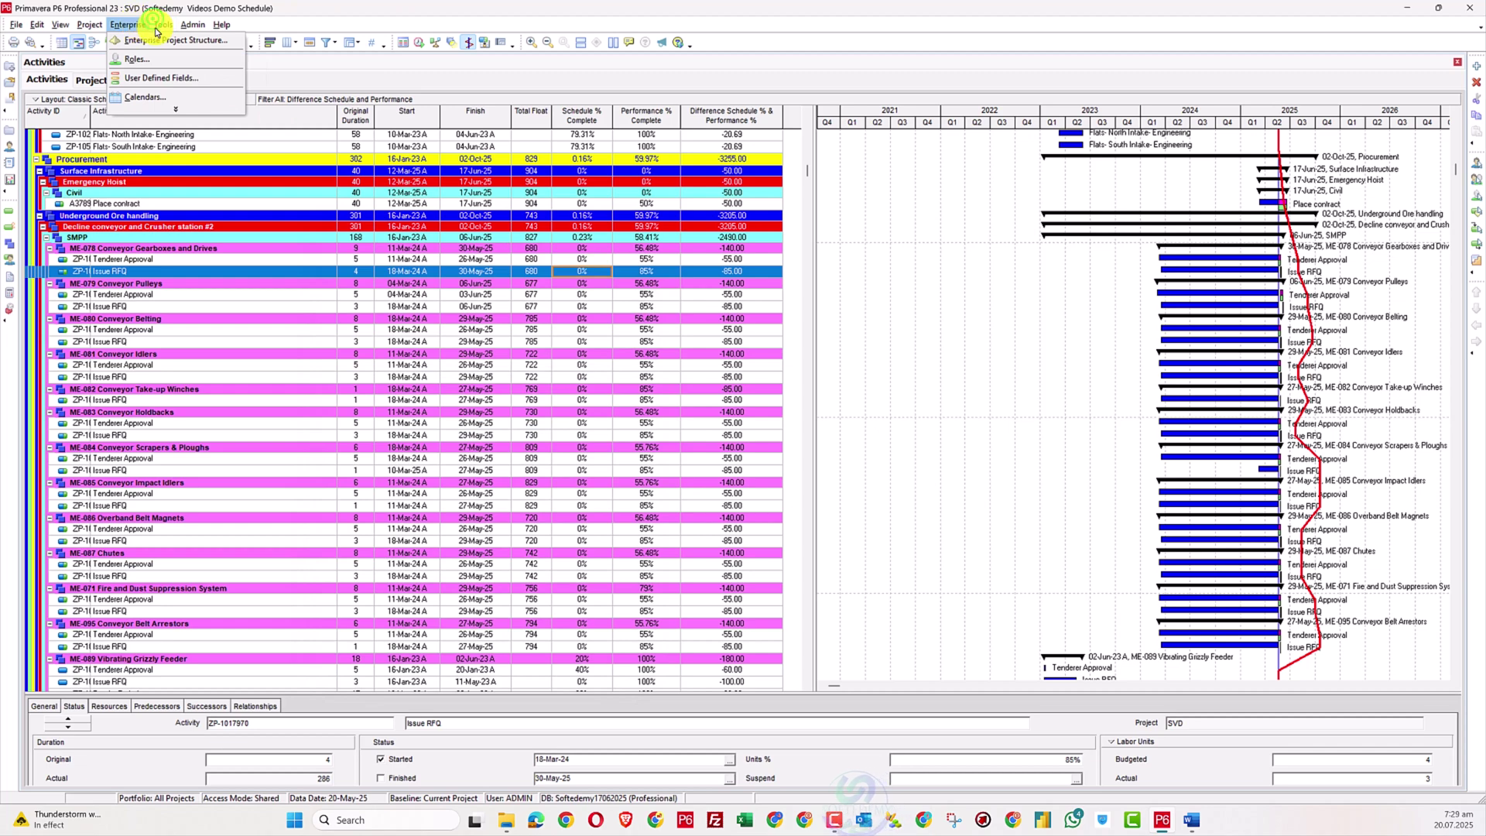
left_click(166, 36)
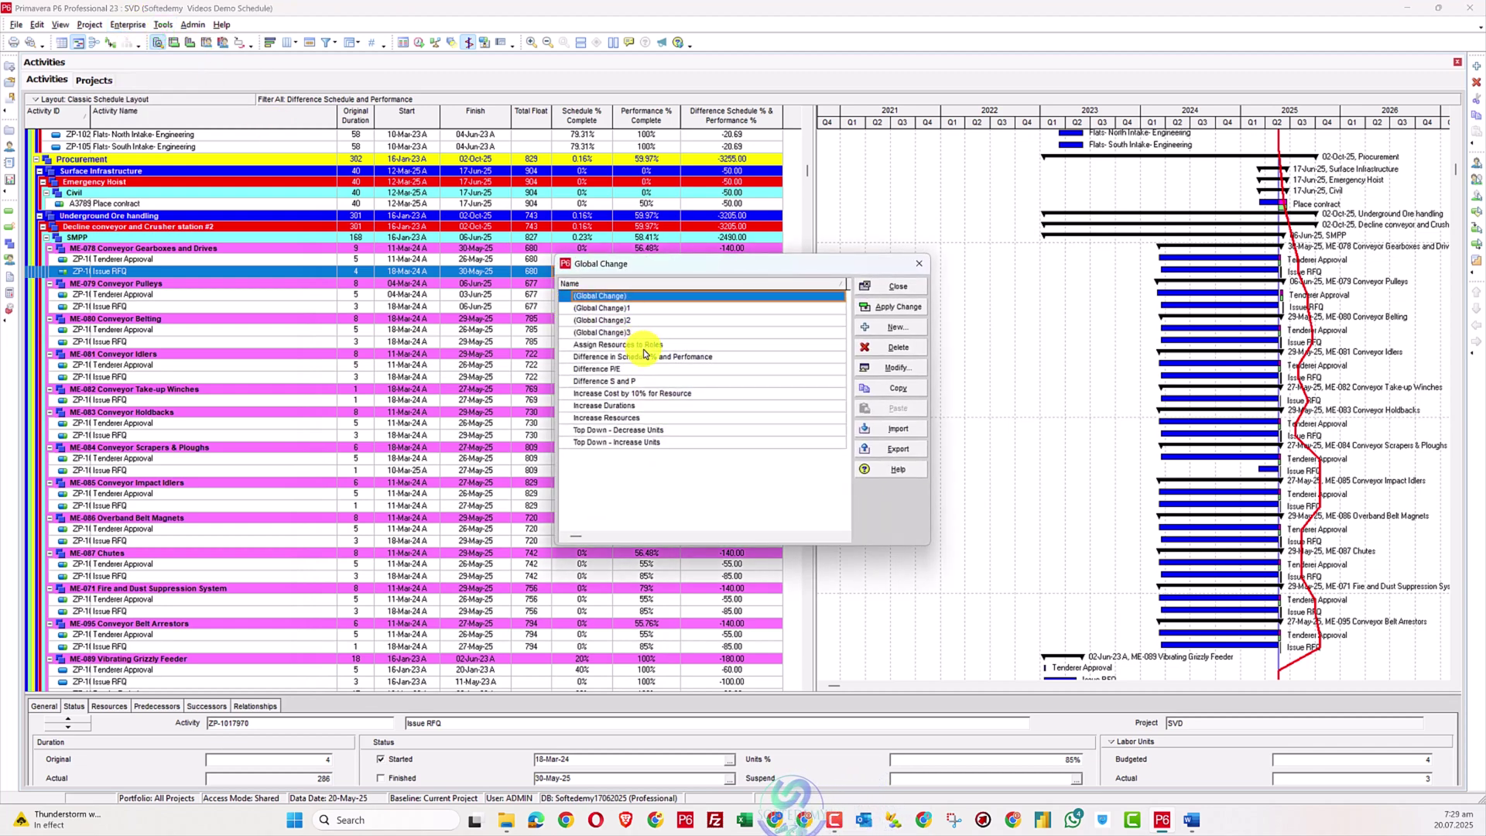
left_click(631, 380)
left_click(896, 368)
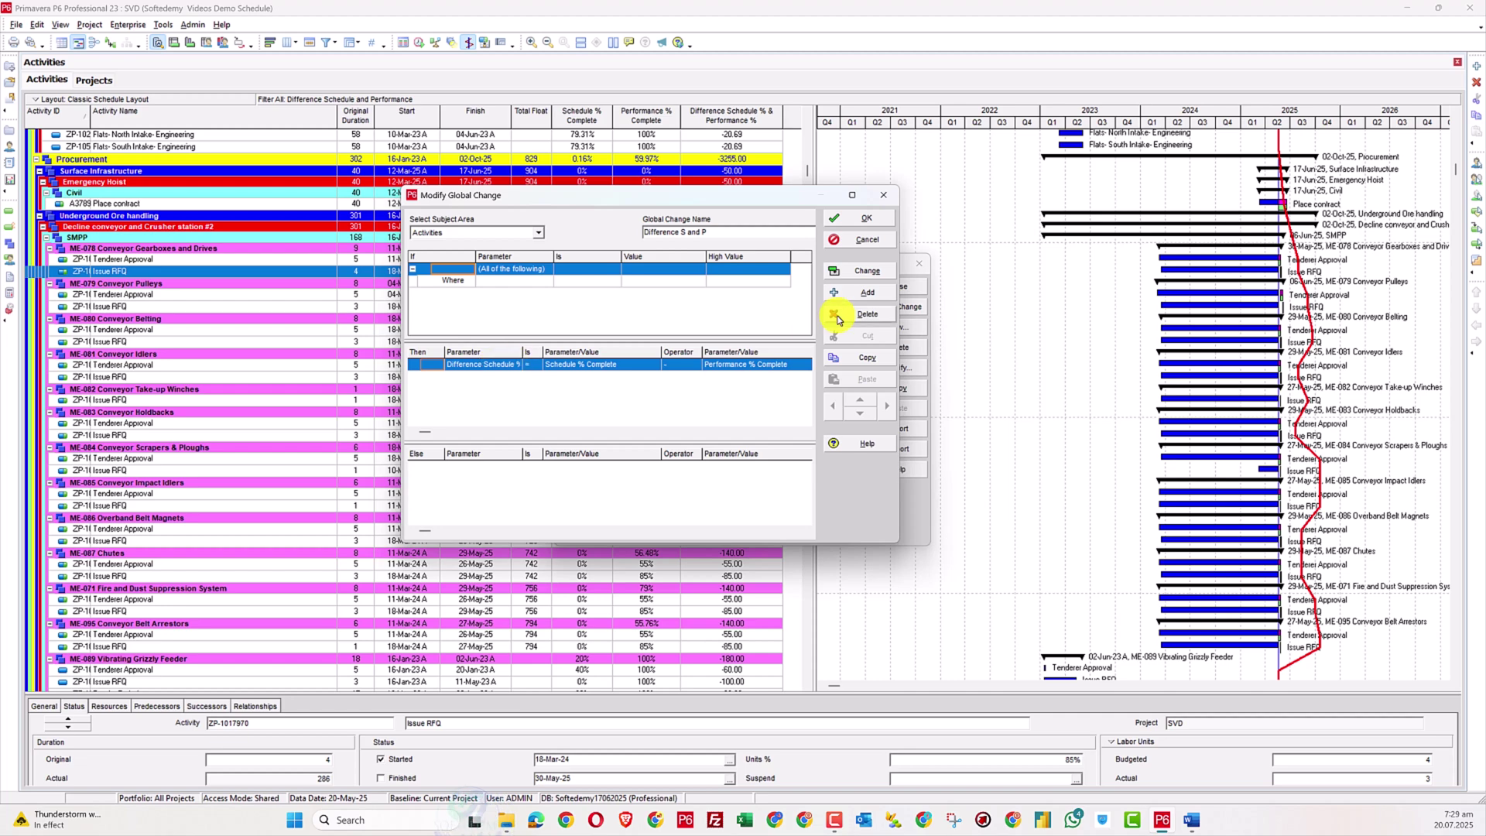
left_click(878, 200)
left_click(889, 288)
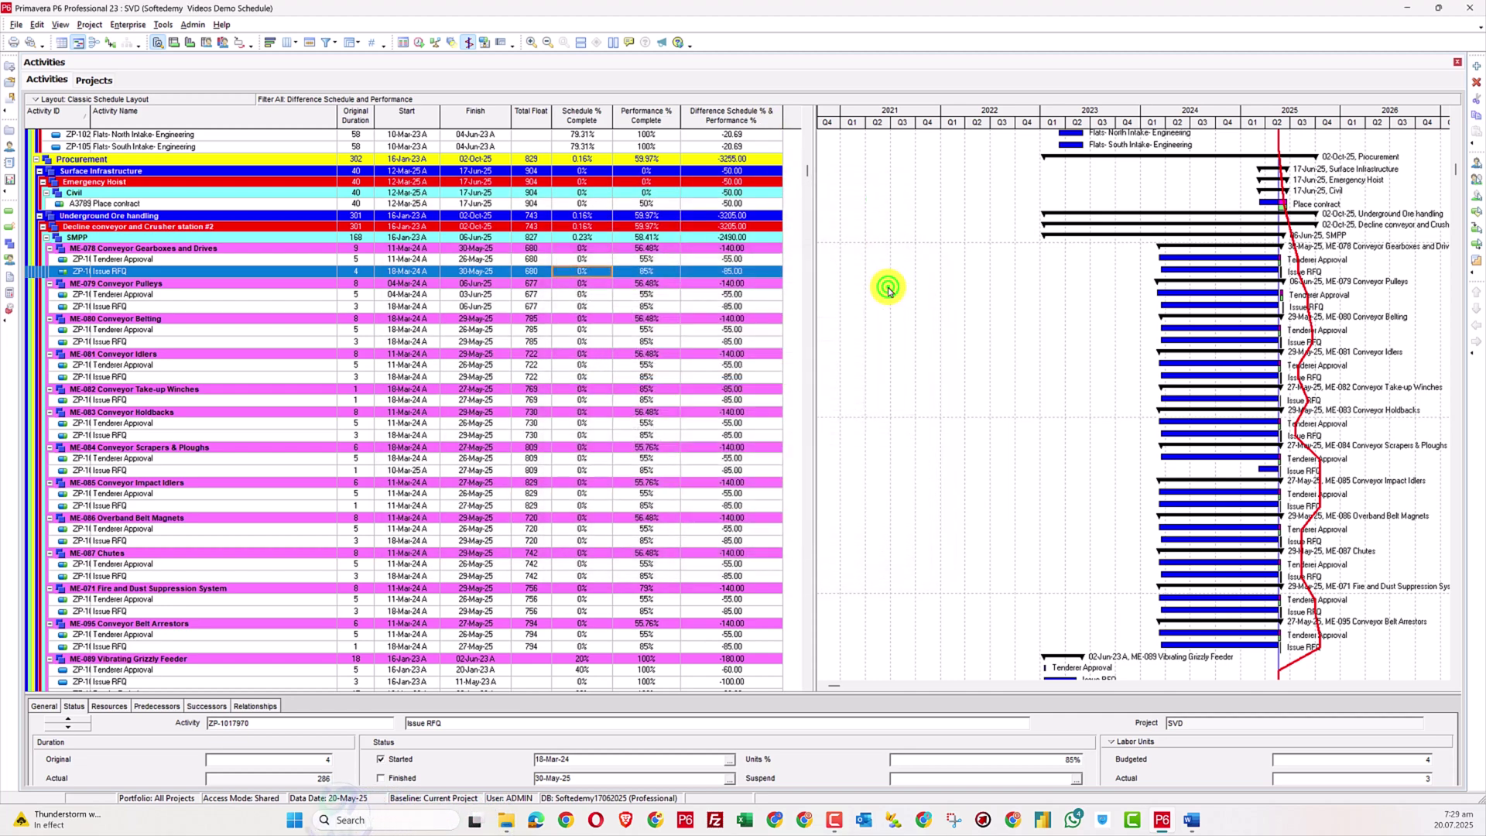